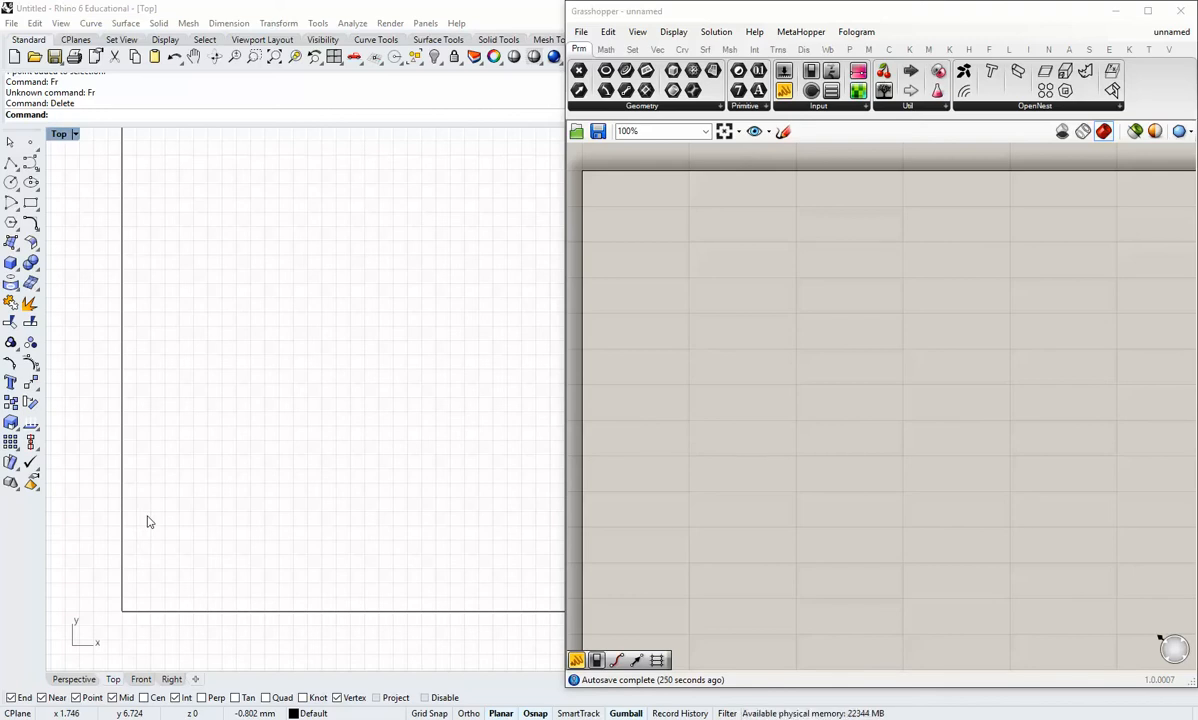
{"action": "scroll", "coordinate": [160, 560], "scroll_direction": "up", "scroll_amount": 2}
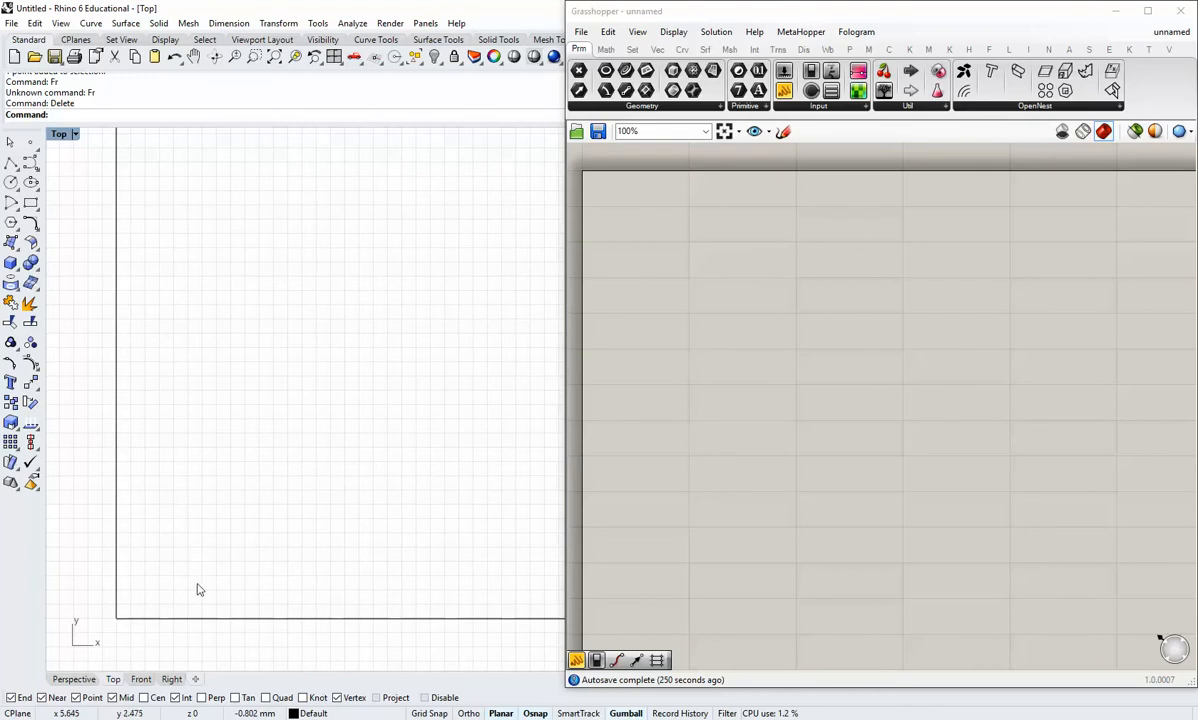
{"action": "scroll", "coordinate": [198, 582], "scroll_direction": "down", "scroll_amount": 1}
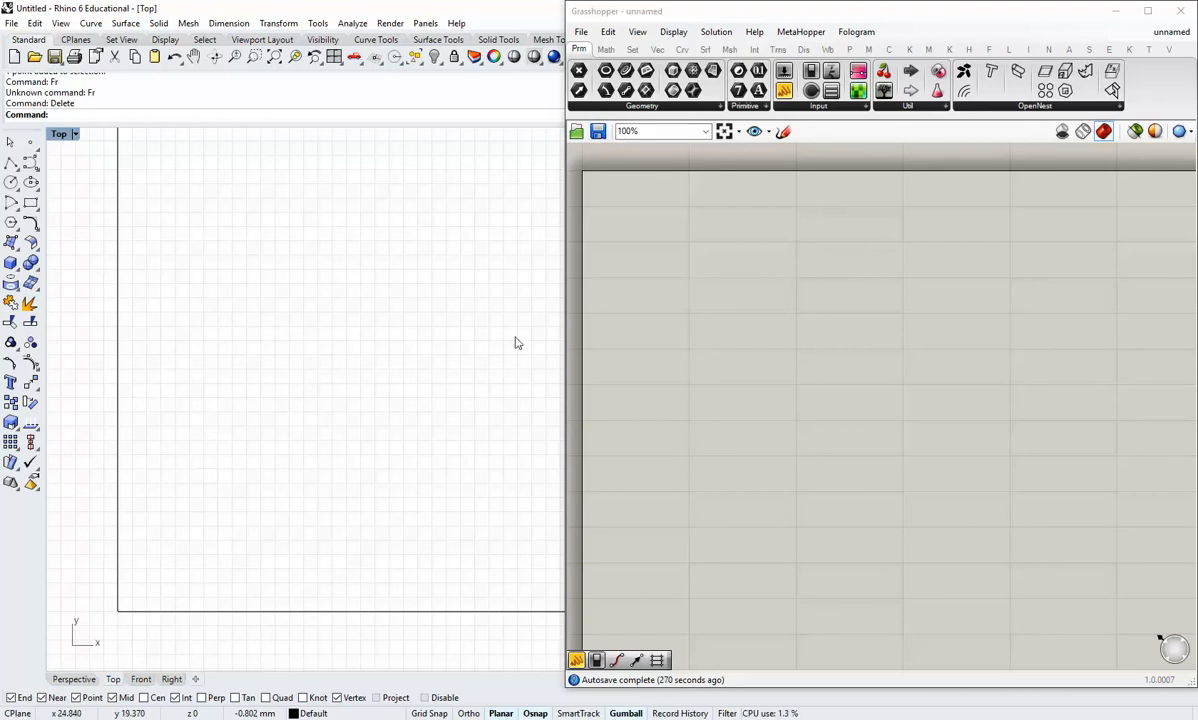
Place a Construct Point component on the Grasshopper canvas.
{"action": "left_click", "coordinate": [657, 50]}
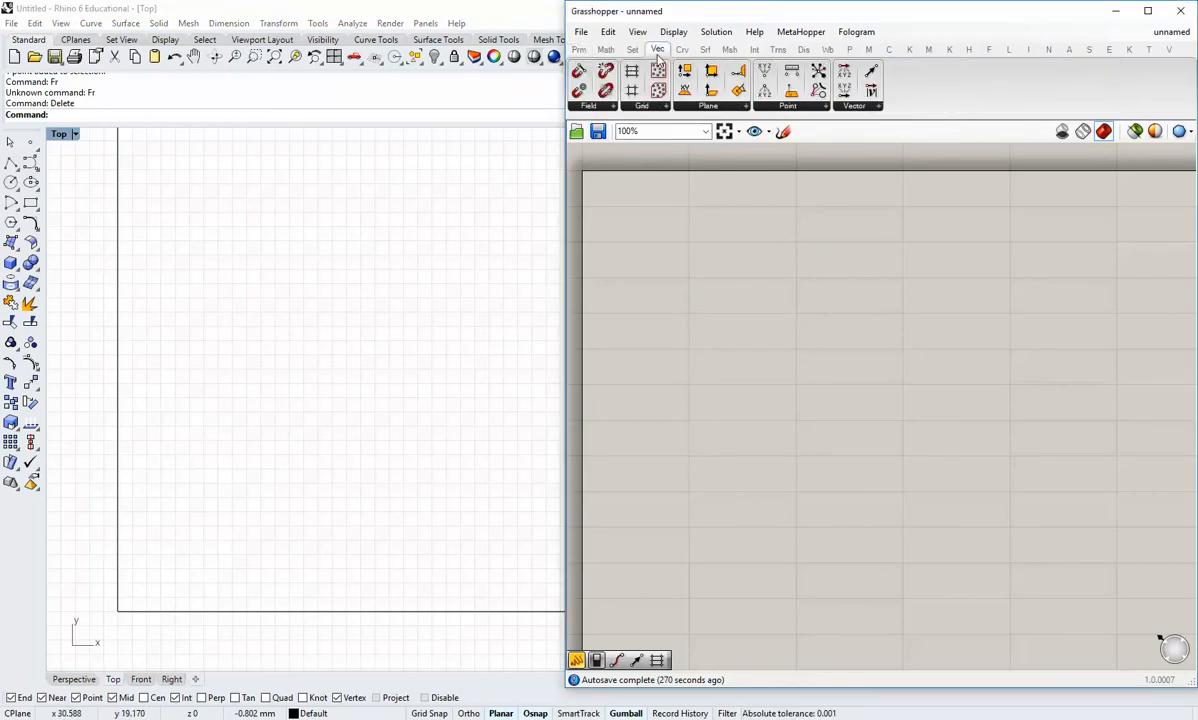
{"action": "left_click", "coordinate": [765, 74]}
{"action": "left_click", "coordinate": [730, 235]}
{"action": "left_click_drag", "start_coordinate": [725, 240], "coordinate": [687, 236]}
{"action": "left_click", "coordinate": [633, 315]}
{"action": "left_click", "coordinate": [748, 270]}
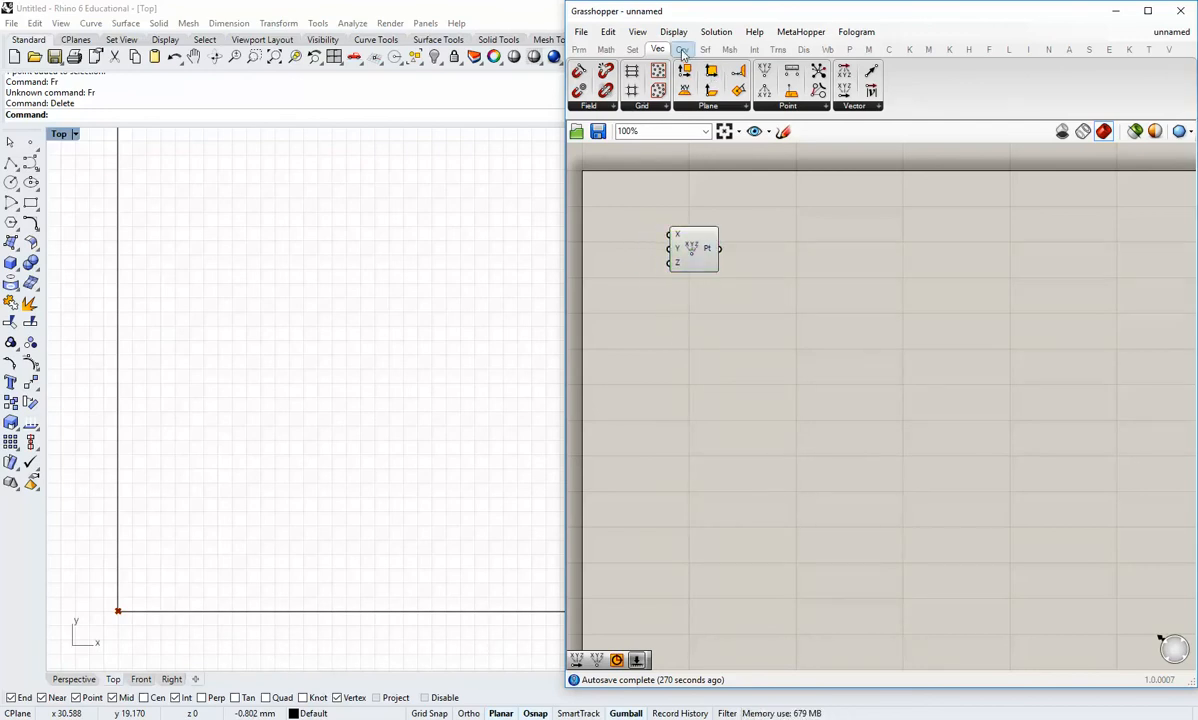
Add a Line SDL component, connect the constructed point to its start input, and align the point component with it.
{"action": "left_click", "coordinate": [682, 50]}
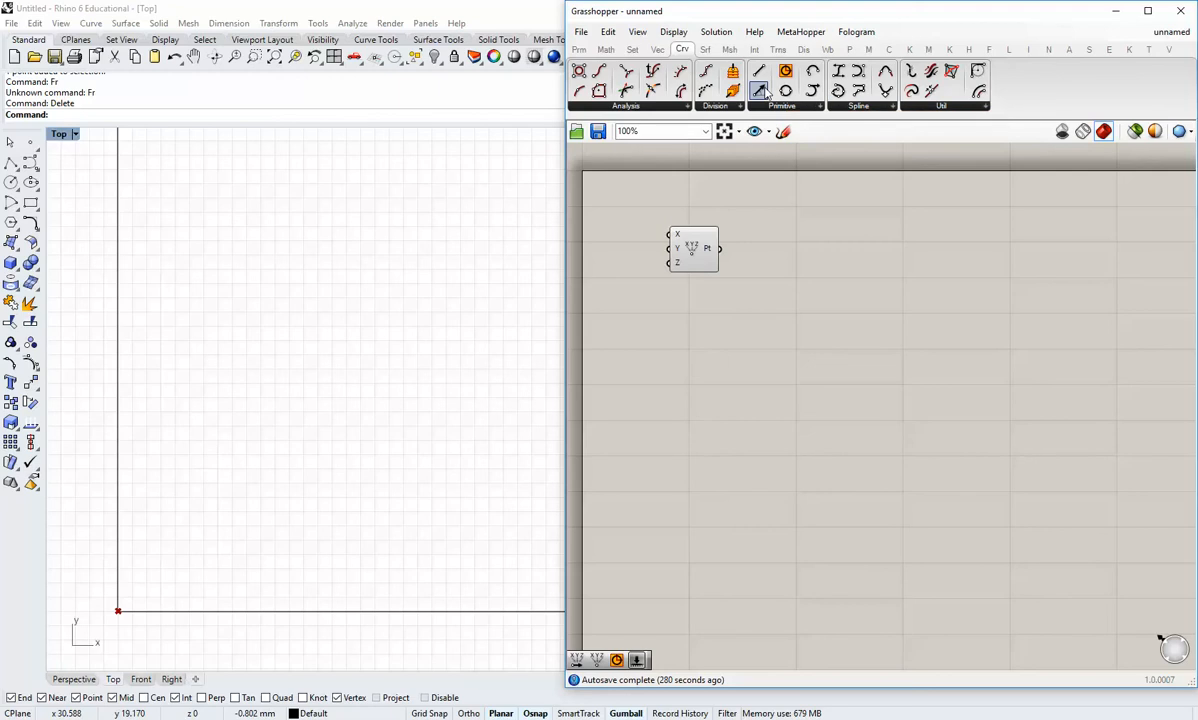
{"action": "left_click_drag", "start_coordinate": [762, 92], "coordinate": [778, 282]}
{"action": "left_click_drag", "start_coordinate": [719, 248], "coordinate": [830, 311]}
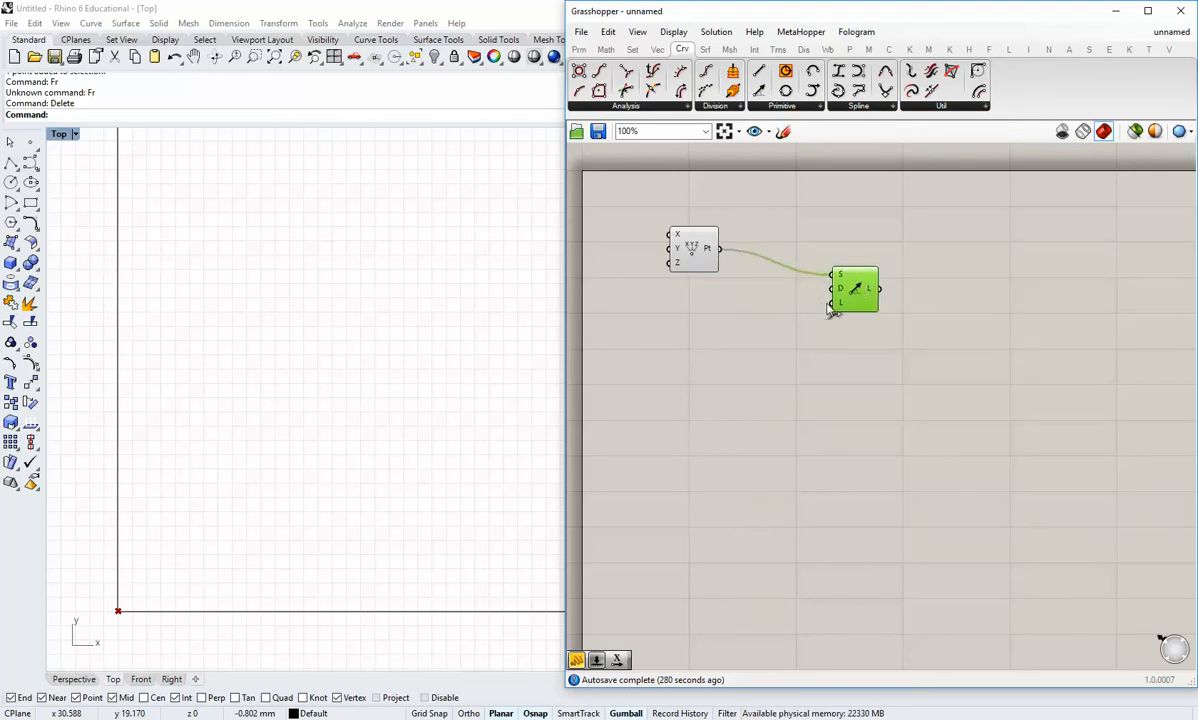
{"action": "left_click", "coordinate": [782, 380]}
{"action": "left_click_drag", "start_coordinate": [693, 248], "coordinate": [749, 275]}
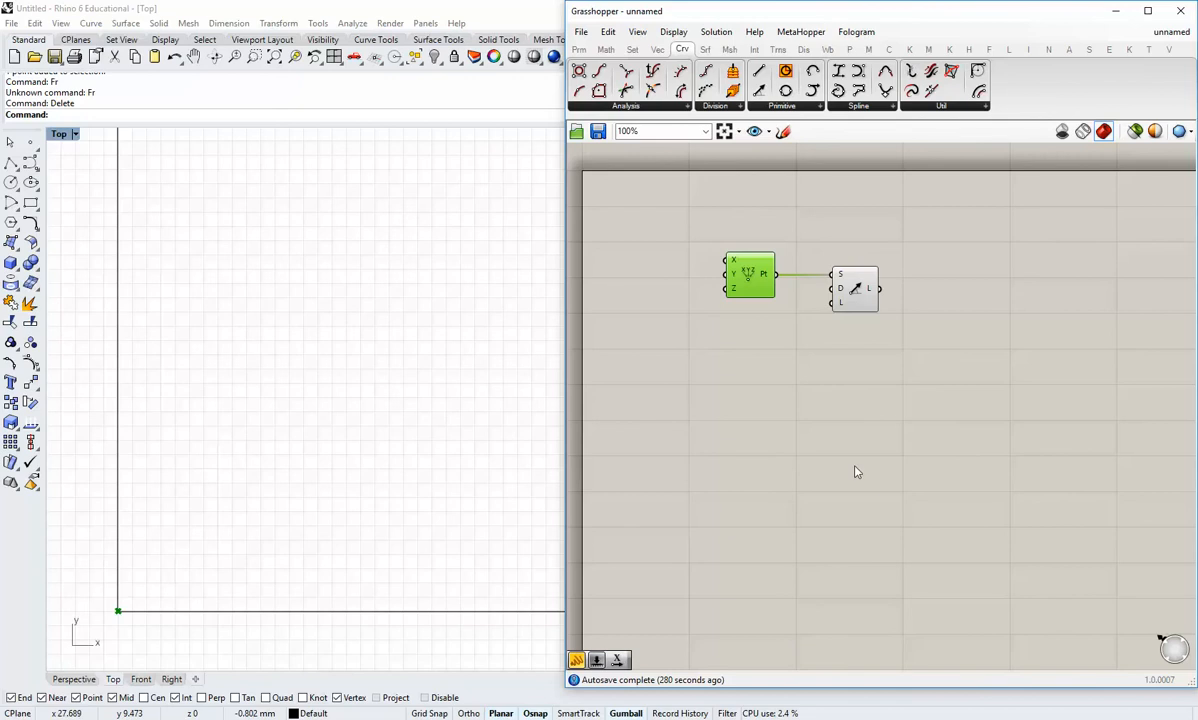
Add a panel containing 2 and connect it to the X and Y inputs of the Construct Point component.
{"action": "left_click", "coordinate": [579, 49]}
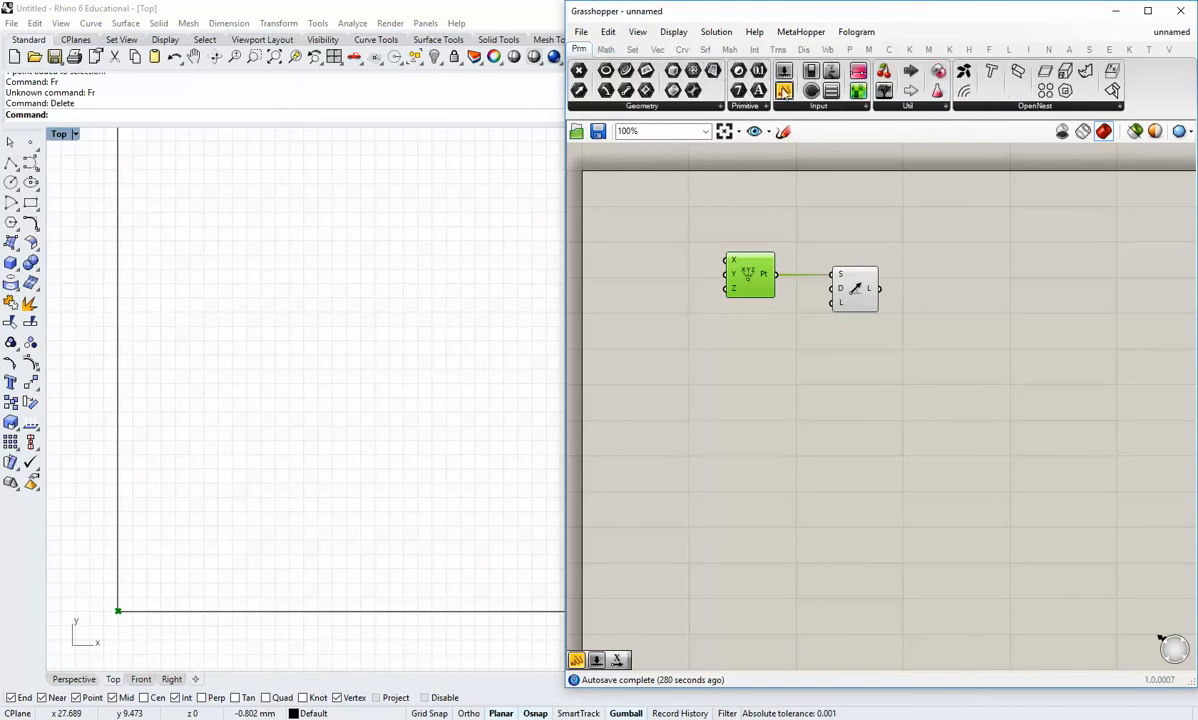
{"action": "left_click_drag", "start_coordinate": [738, 89], "coordinate": [660, 292]}
{"action": "double_click", "coordinate": [658, 292]}
{"action": "type", "text": "2"}
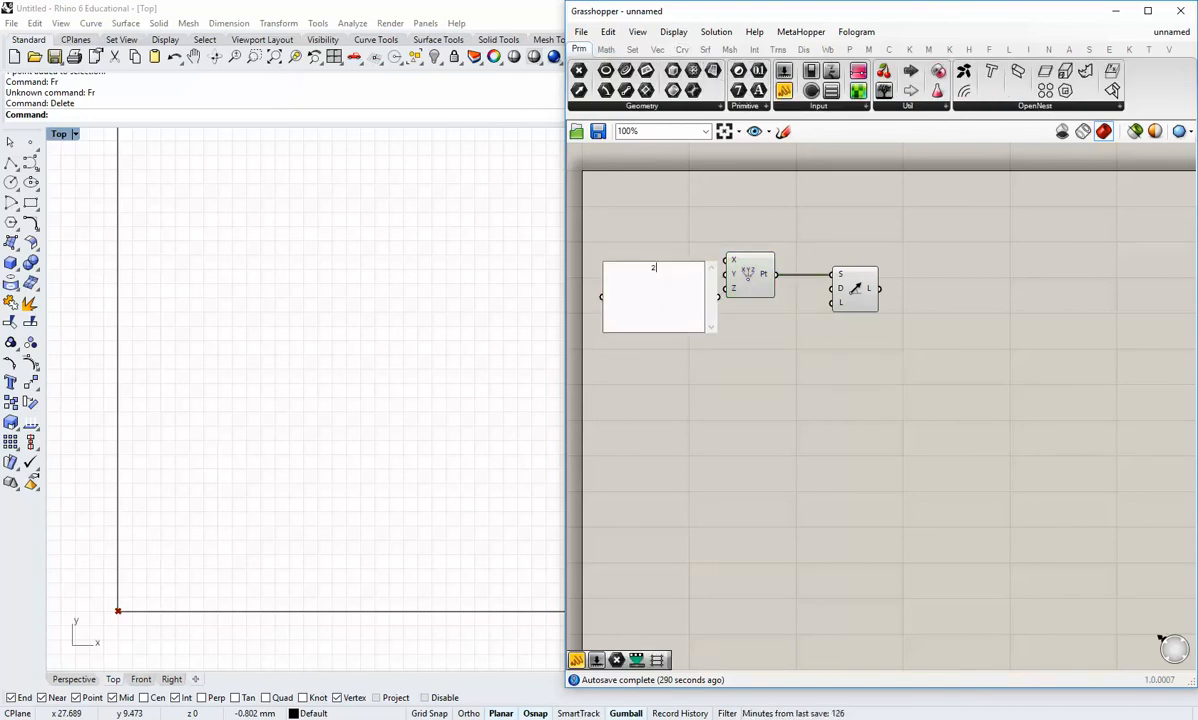
{"action": "left_click", "coordinate": [788, 307]}
{"action": "scroll", "coordinate": [715, 345], "scroll_direction": "up", "scroll_amount": 2}
{"action": "left_click_drag", "start_coordinate": [714, 328], "coordinate": [727, 231]}
{"action": "left_click_drag", "start_coordinate": [616, 246], "coordinate": [727, 250]}
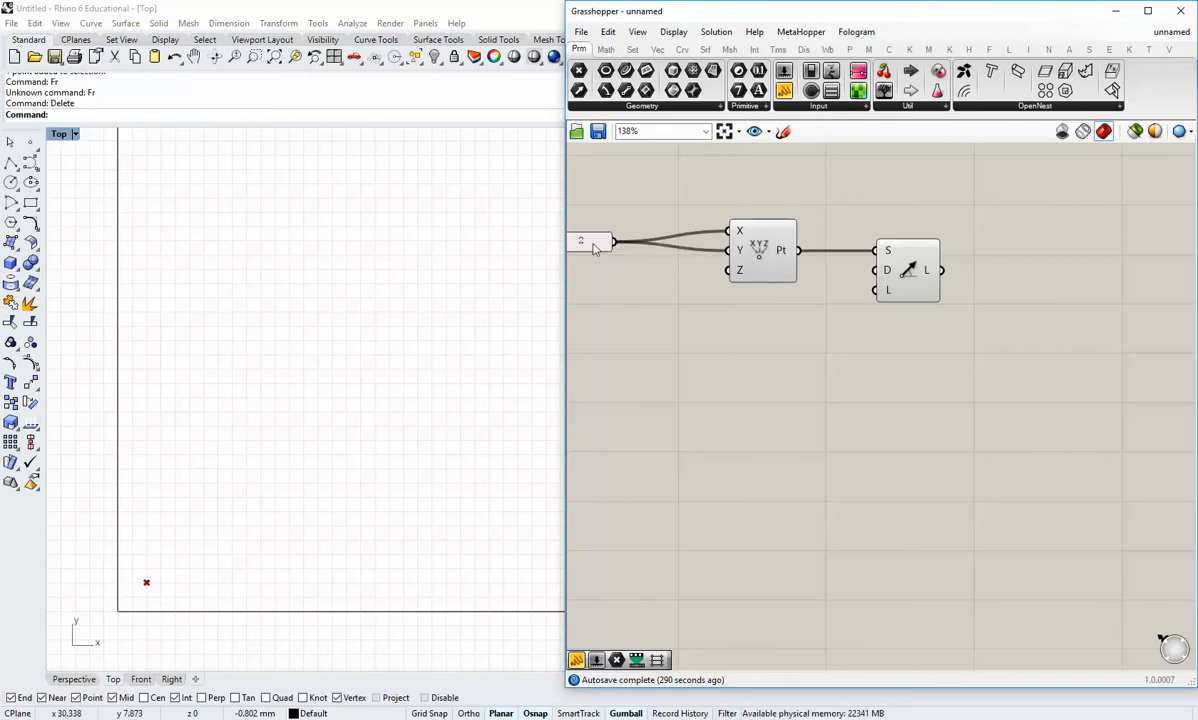
Move the value panel close to the Construct Point component and shift the Line SDL component farther away from it.
{"action": "left_click_drag", "start_coordinate": [593, 245], "coordinate": [671, 242]}
{"action": "right_click_drag", "start_coordinate": [891, 387], "coordinate": [836, 408]}
{"action": "scroll", "coordinate": [836, 408], "scroll_direction": "down", "scroll_amount": 1}
{"action": "left_click_drag", "start_coordinate": [851, 312], "coordinate": [884, 311]}
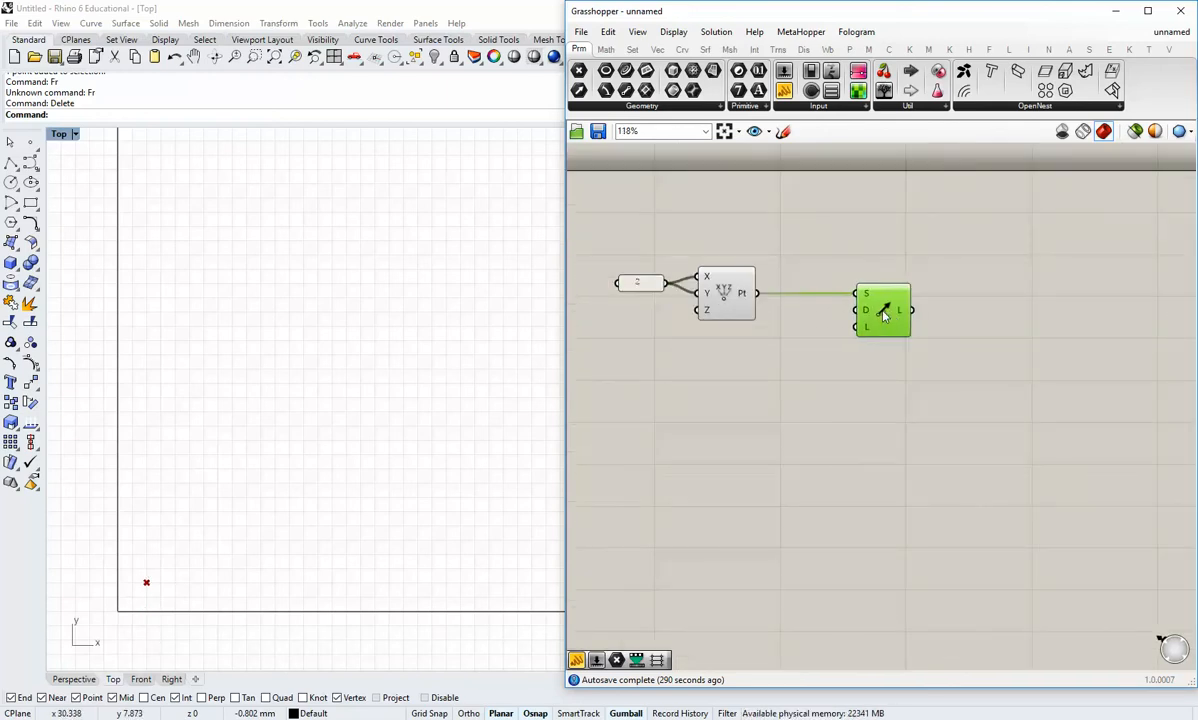
{"action": "left_click", "coordinate": [832, 375]}
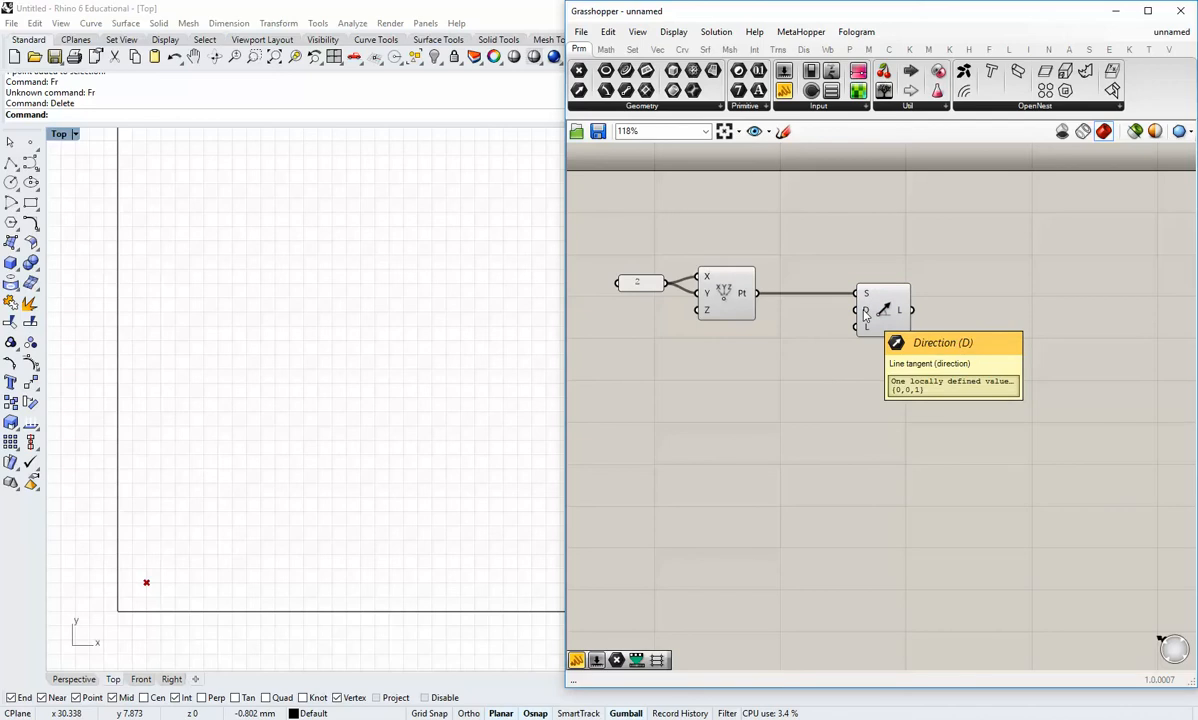
Add a Unit X vector component and connect it to the direction input of the Line SDL component.
{"action": "double_click", "coordinate": [795, 376]}
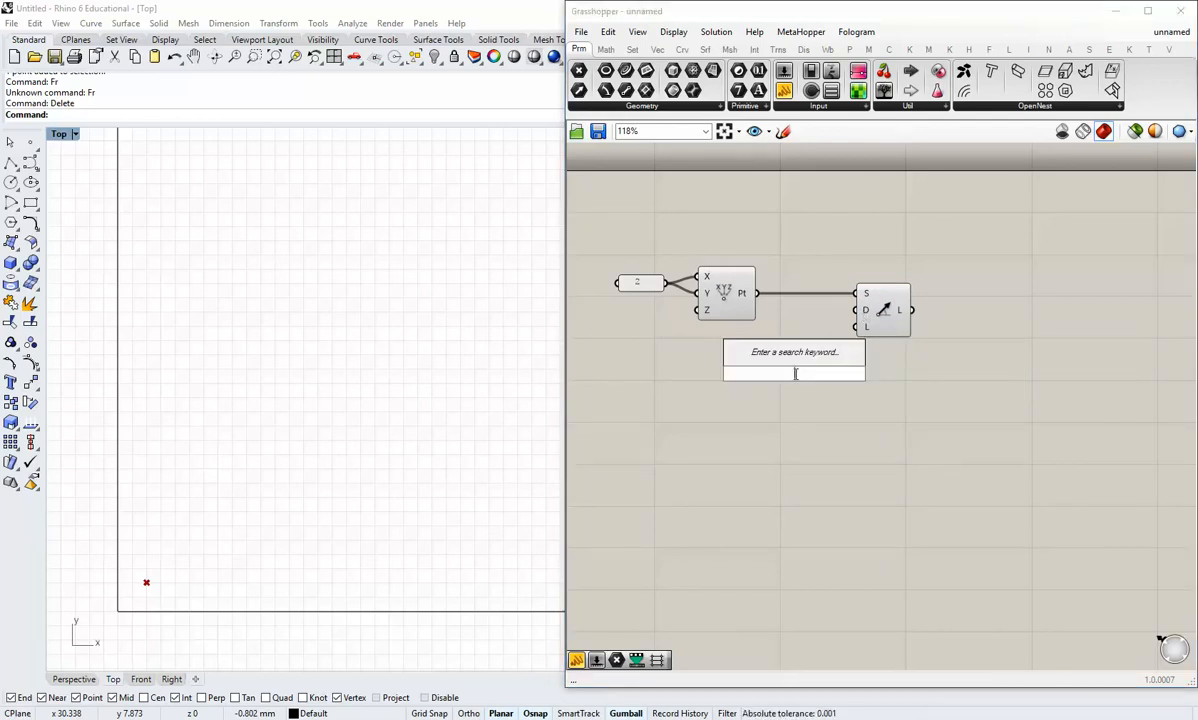
{"action": "type", "text": "x"}
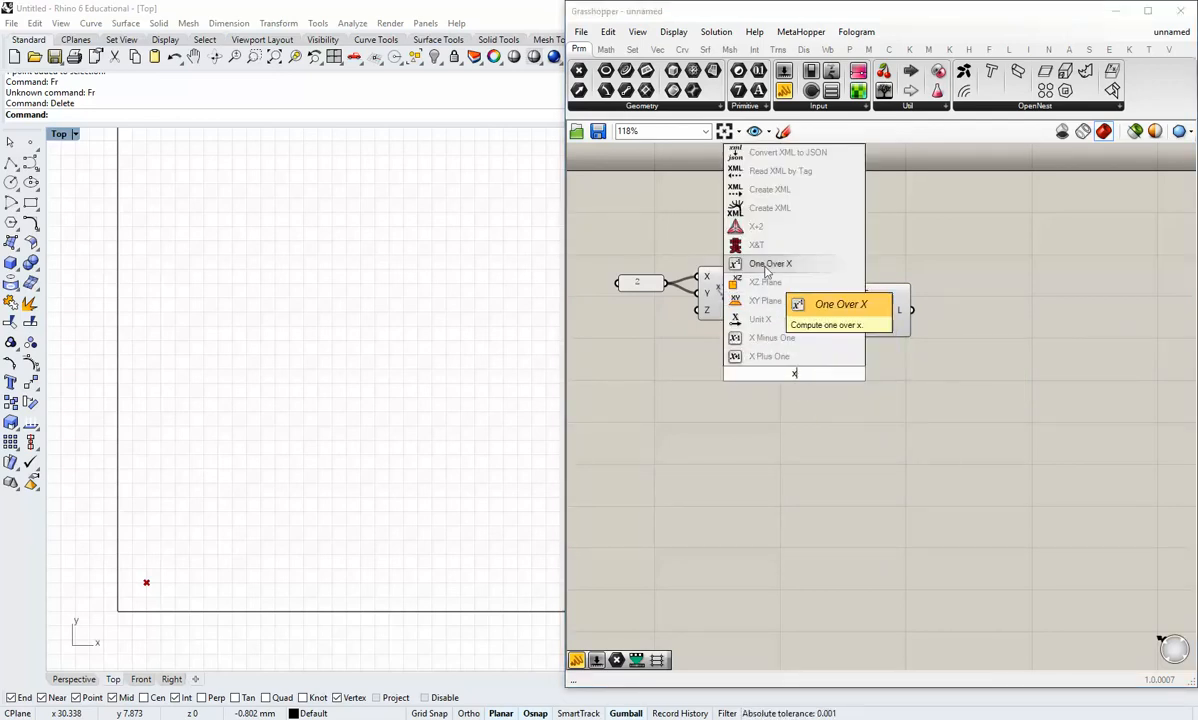
{"action": "left_click", "coordinate": [657, 49]}
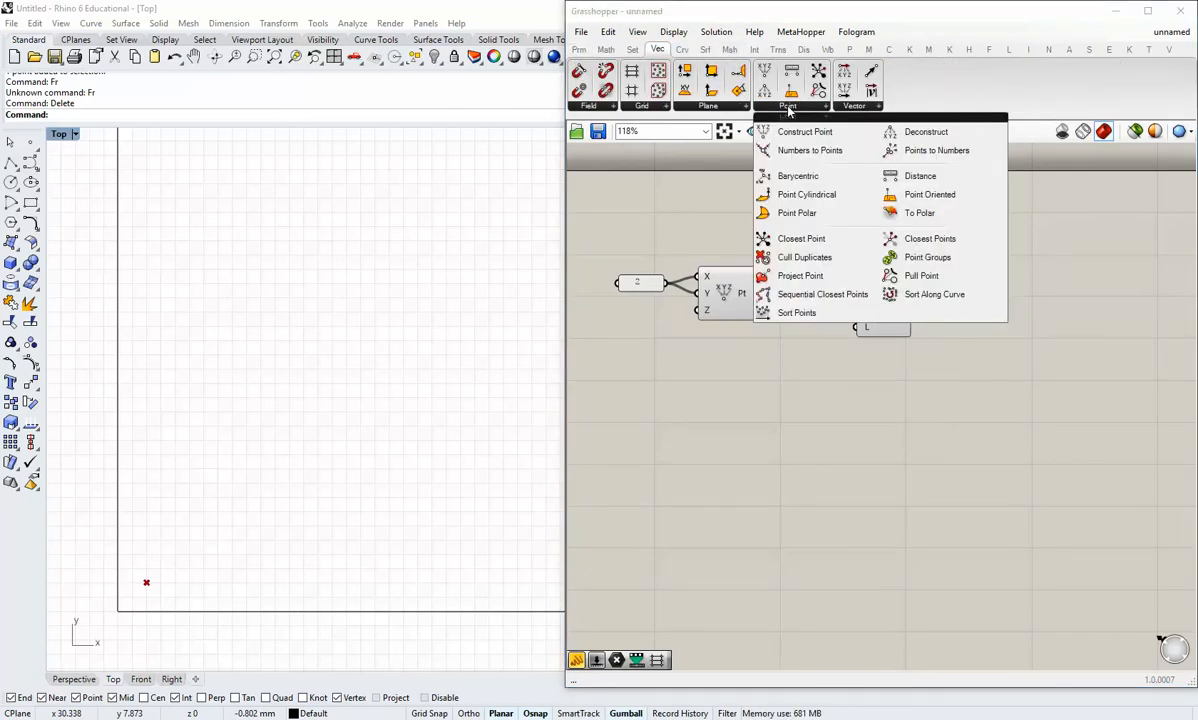
{"action": "mouse_move", "coordinate": [852, 107]}
{"action": "left_click", "coordinate": [868, 194]}
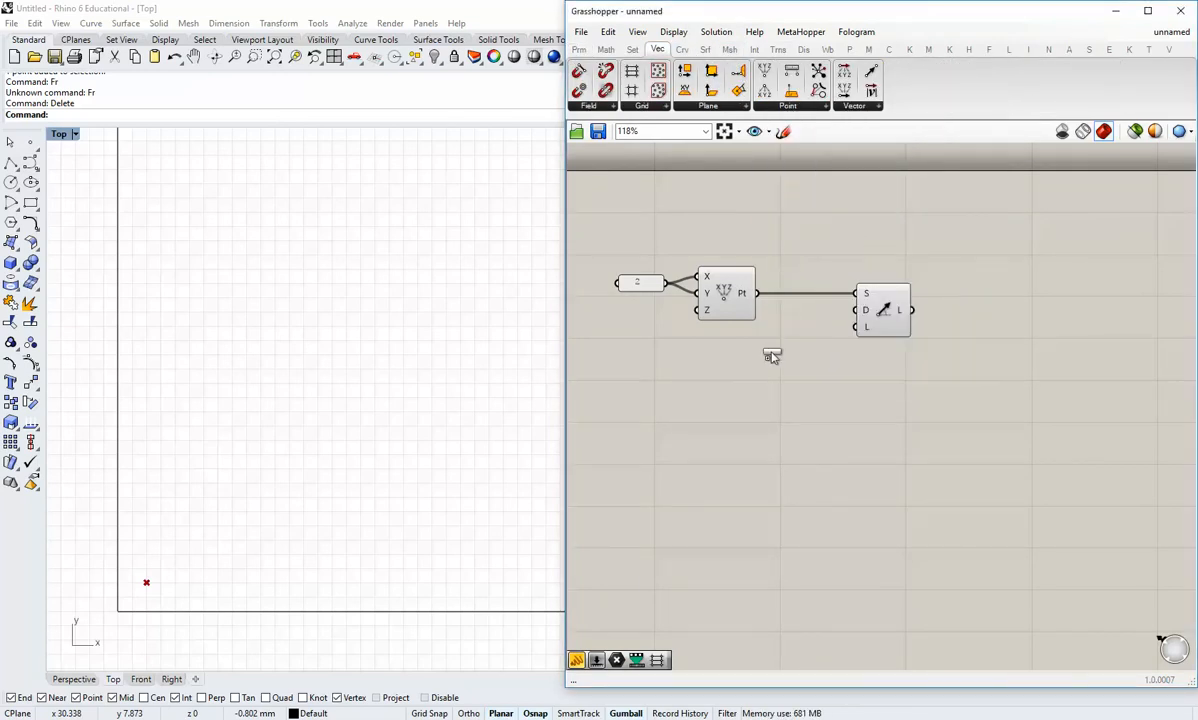
{"action": "left_click", "coordinate": [770, 352]}
{"action": "left_click_drag", "start_coordinate": [856, 310], "coordinate": [886, 314]}
{"action": "left_click", "coordinate": [837, 338]}
{"action": "left_click", "coordinate": [885, 351]}
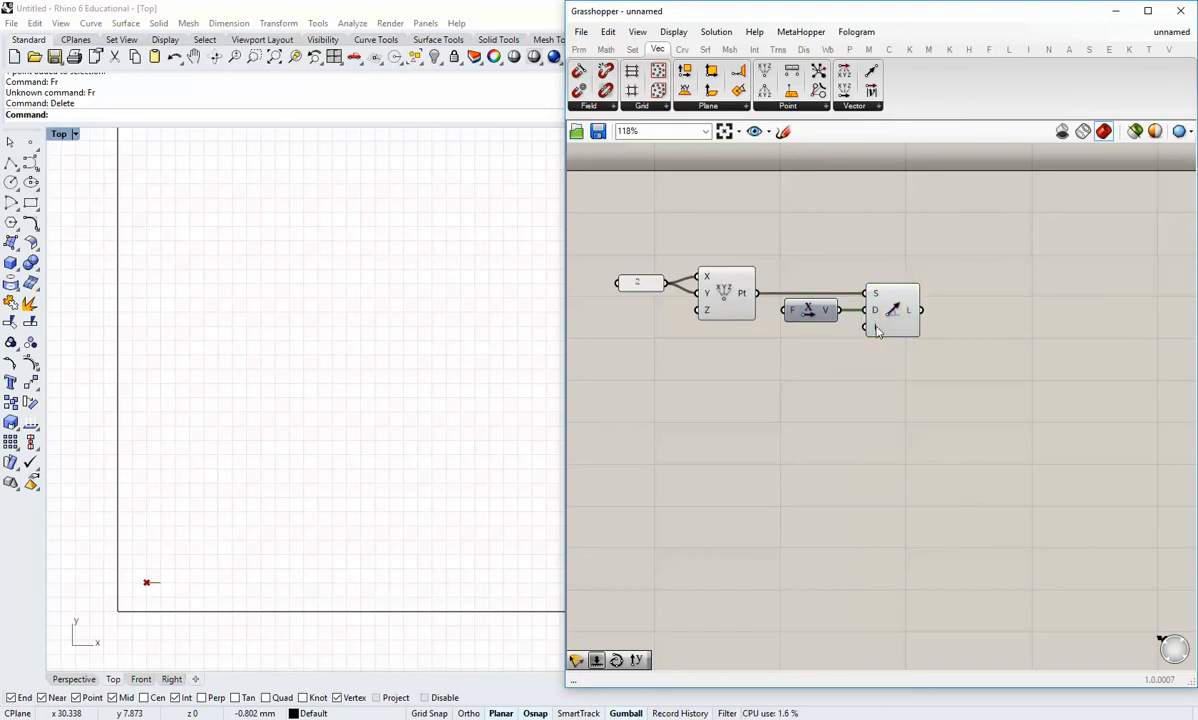
Add a number slider ranging from 0 to 50, connect it to the line's length input, and set it to 50.
{"action": "mouse_move", "coordinate": [877, 332]}
{"action": "double_click", "coordinate": [776, 407]}
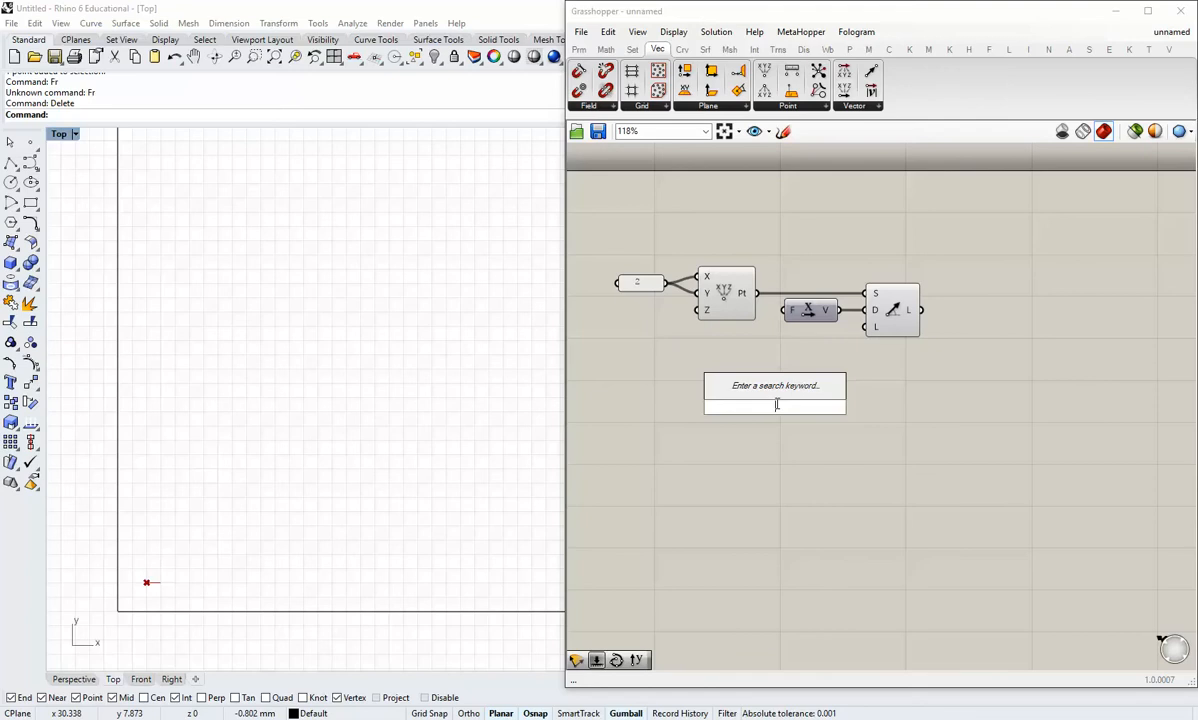
{"action": "type", "text": "0<"}
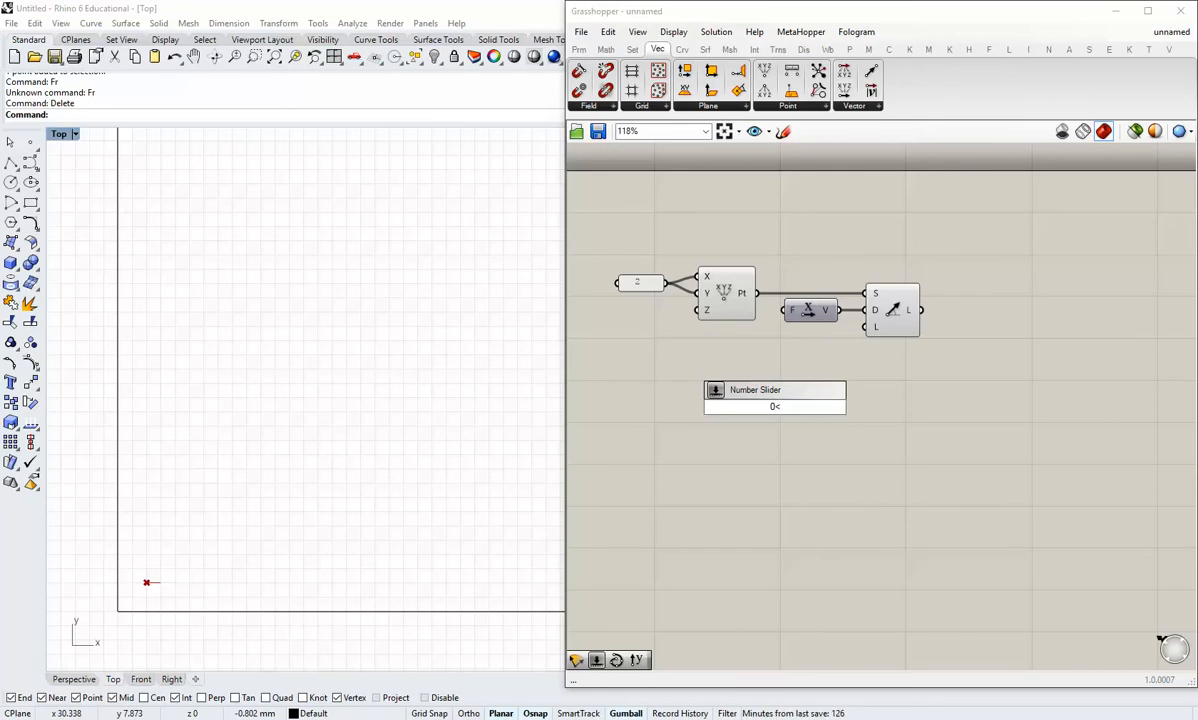
{"action": "key", "text": "Return"}
{"action": "left_click_drag", "start_coordinate": [789, 404], "coordinate": [866, 327]}
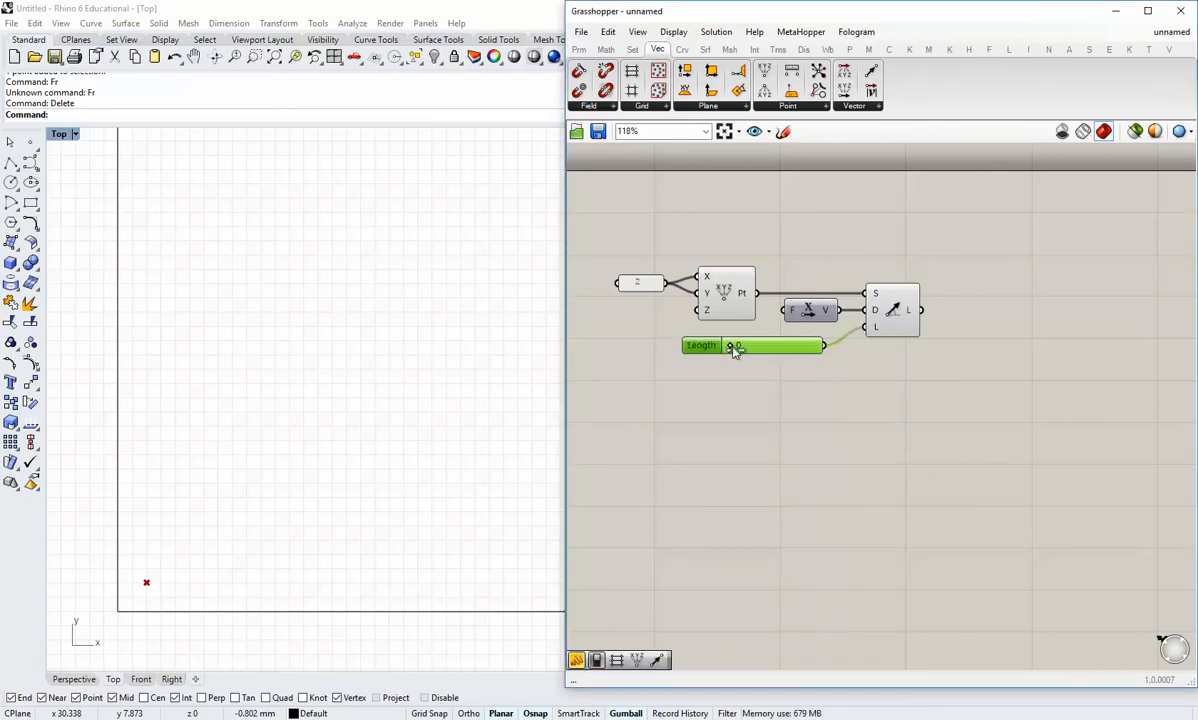
{"action": "left_click_drag", "start_coordinate": [735, 347], "coordinate": [822, 366]}
{"action": "right_click_drag", "start_coordinate": [413, 492], "coordinate": [399, 475]}
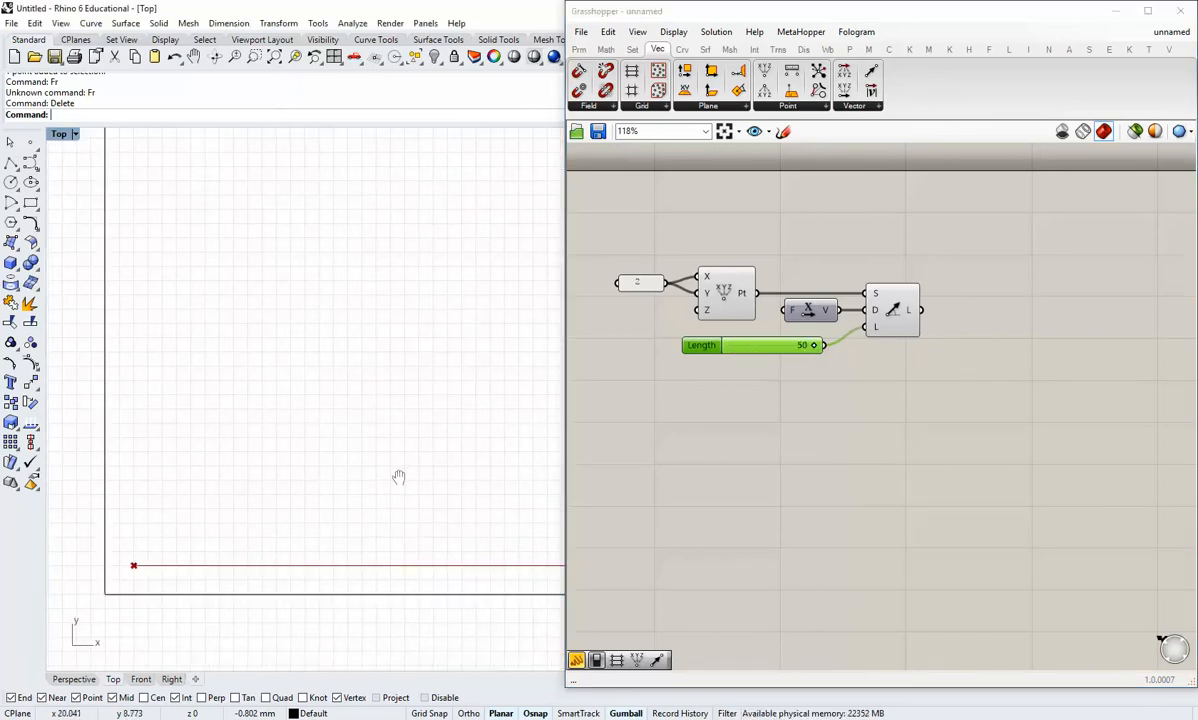
{"action": "left_click", "coordinate": [738, 384]}
{"action": "left_click_drag", "start_coordinate": [803, 352], "coordinate": [823, 351]}
{"action": "left_click", "coordinate": [802, 417]}
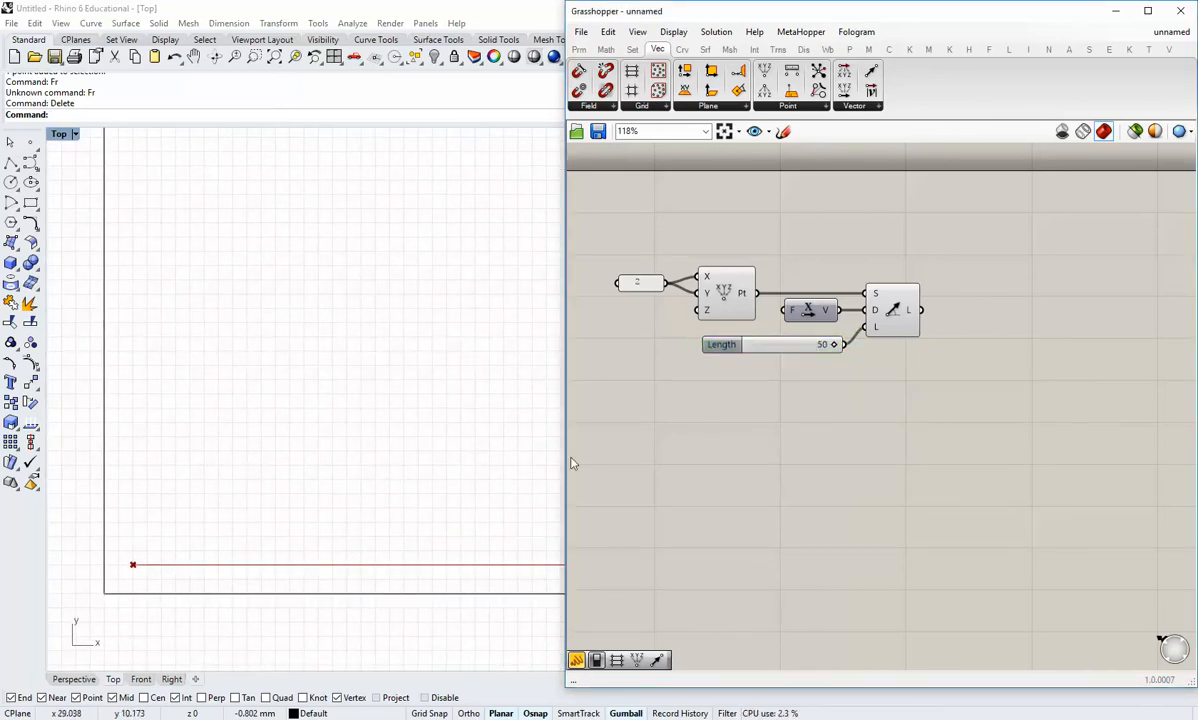
Turn off the preview of the Construct Point component.
{"action": "mouse_move", "coordinate": [782, 379]}
{"action": "right_mouse_down"}
{"action": "mouse_move", "coordinate": [759, 457]}
{"action": "mouse_move", "coordinate": [728, 454]}
{"action": "right_mouse_up"}
{"action": "right_click", "coordinate": [709, 373]}
{"action": "left_click", "coordinate": [738, 399]}
{"action": "left_click", "coordinate": [738, 467]}
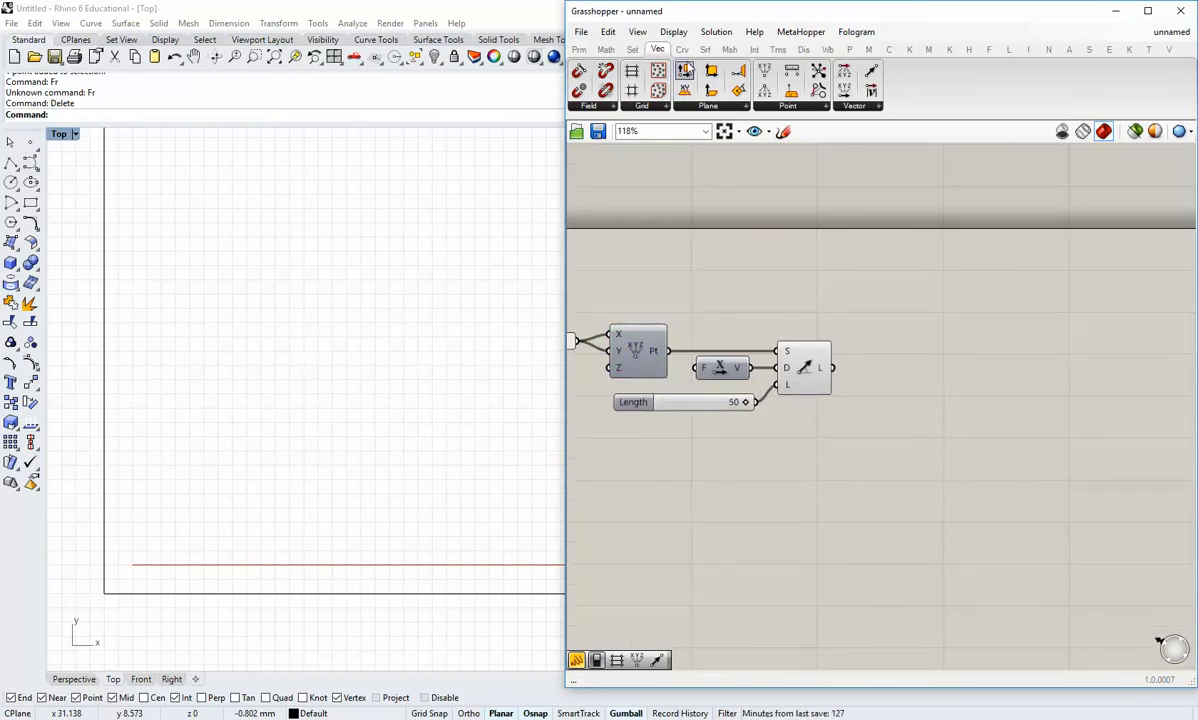
Add a Divide Curve component, connect the line to its curve input, and move it away from the line component.
{"action": "left_click", "coordinate": [682, 50]}
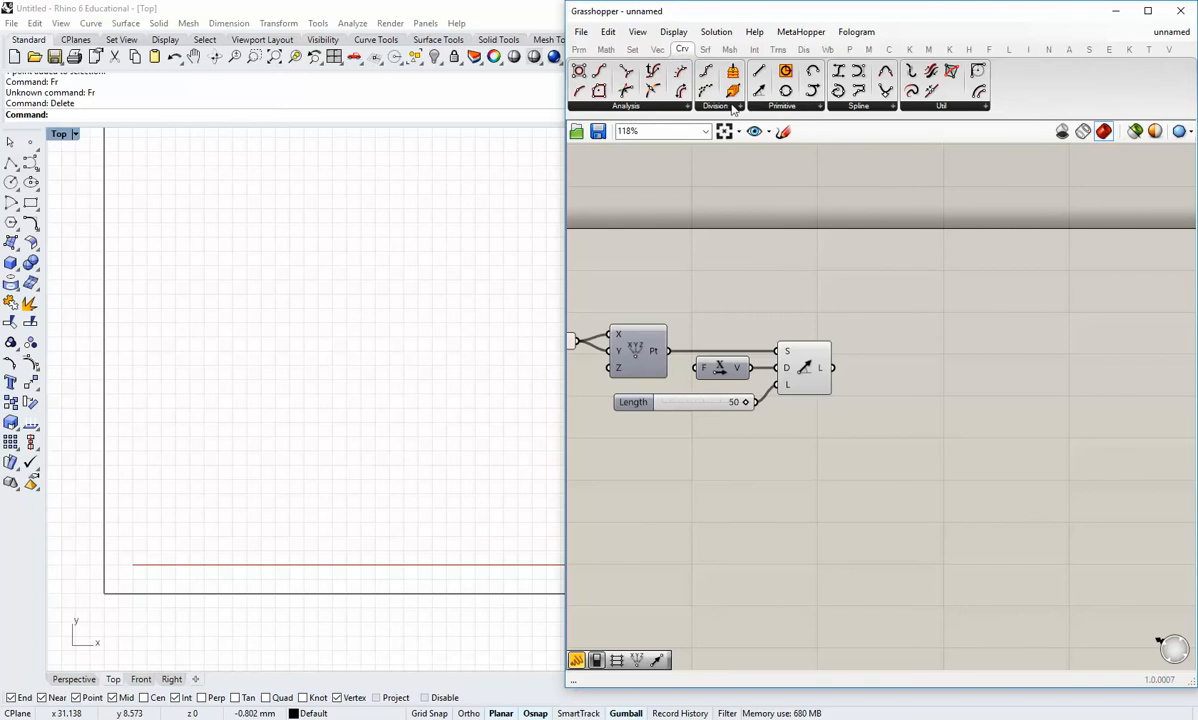
{"action": "left_click", "coordinate": [700, 105]}
{"action": "left_click", "coordinate": [742, 187]}
{"action": "left_click", "coordinate": [873, 388]}
{"action": "left_click_drag", "start_coordinate": [843, 372], "coordinate": [848, 374]}
{"action": "left_click_drag", "start_coordinate": [886, 388], "coordinate": [946, 383]}
{"action": "left_click", "coordinate": [860, 448]}
{"action": "right_click_drag", "start_coordinate": [938, 379], "coordinate": [931, 361]}
{"action": "left_click_drag", "start_coordinate": [931, 366], "coordinate": [986, 366]}
{"action": "left_click", "coordinate": [850, 385]}
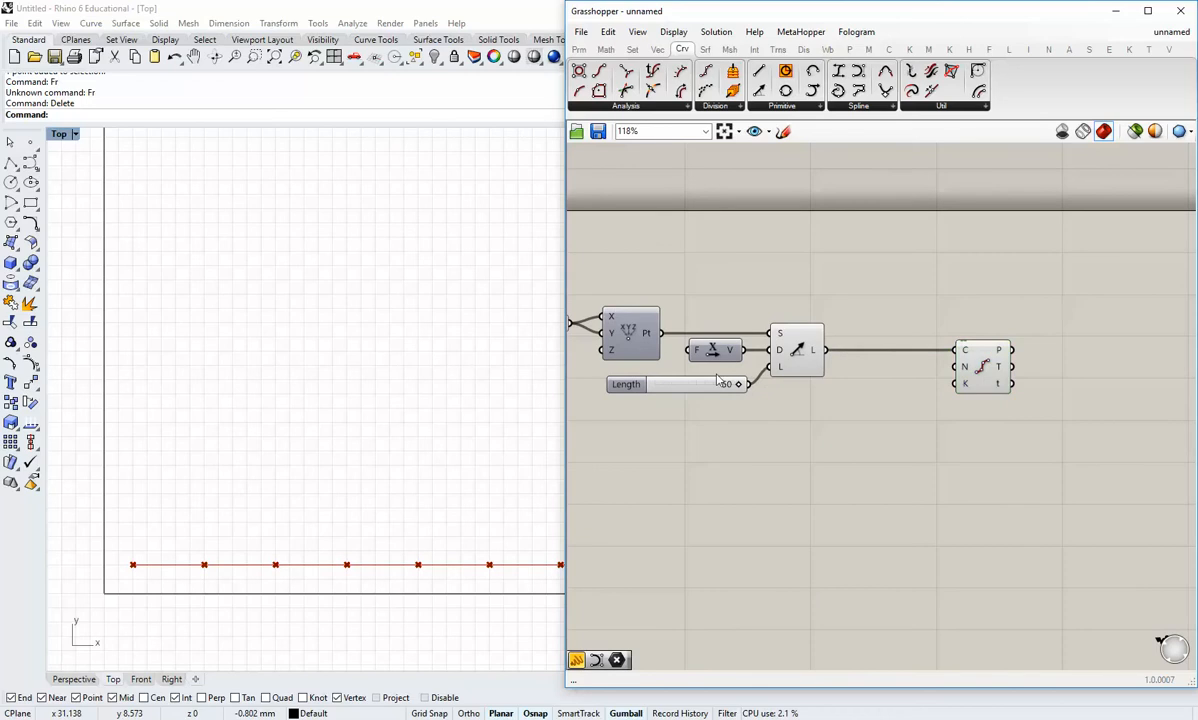
Duplicate the length slider and connect the copy to the count input of the Divide Curve component.
{"action": "left_click_drag", "start_coordinate": [705, 392], "coordinate": [965, 366]}
{"action": "left_click", "coordinate": [773, 427]}
{"action": "left_click", "coordinate": [716, 430]}
{"action": "left_click", "coordinate": [697, 402]}
{"action": "key", "text": "ctrl+c"}
{"action": "key", "text": "ctrl+v"}
{"action": "left_click", "coordinate": [888, 433]}
{"action": "scroll", "coordinate": [892, 430], "scroll_direction": "up", "scroll_amount": 2}
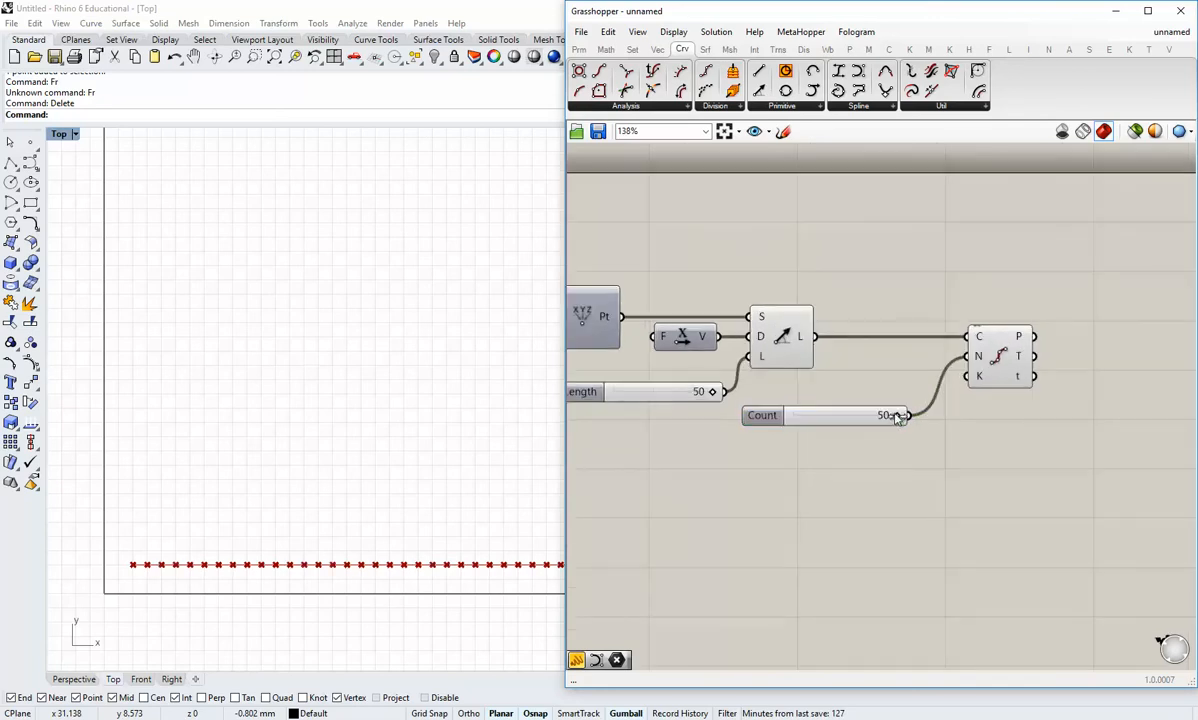
Set the division count slider to 15 and move it lower on the canvas.
{"action": "left_click_drag", "start_coordinate": [890, 417], "coordinate": [834, 431]}
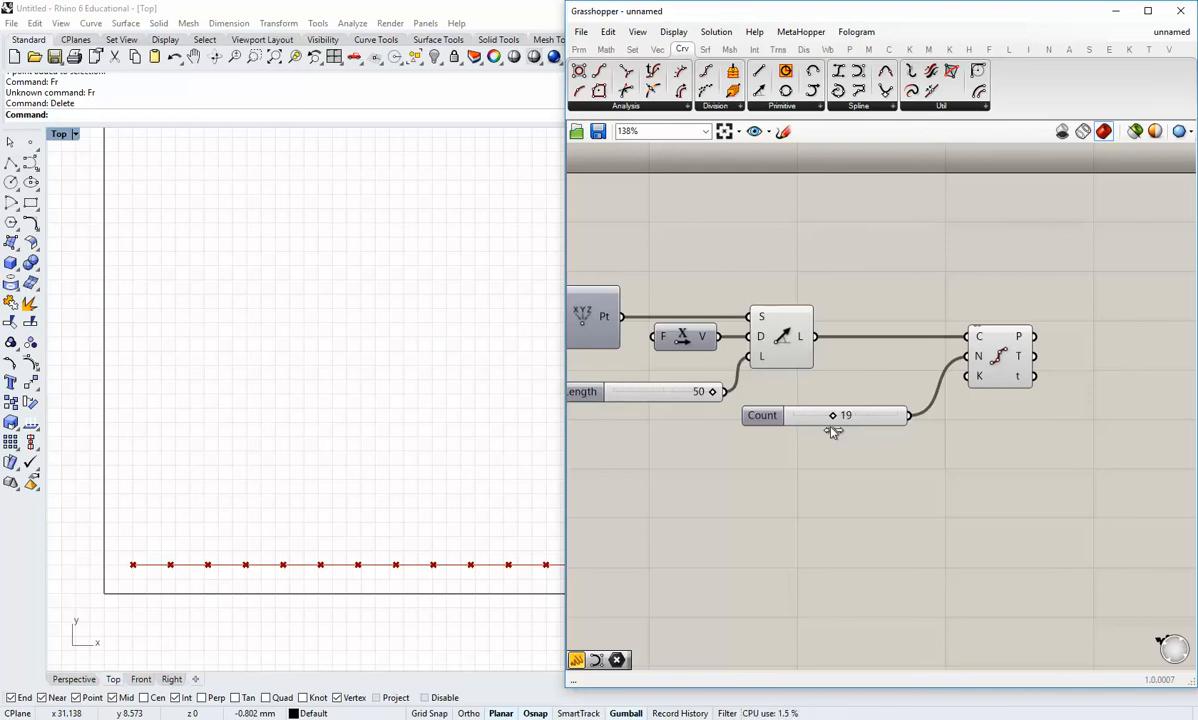
{"action": "left_click_drag", "start_coordinate": [834, 431], "coordinate": [822, 420]}
{"action": "double_click", "coordinate": [855, 422]}
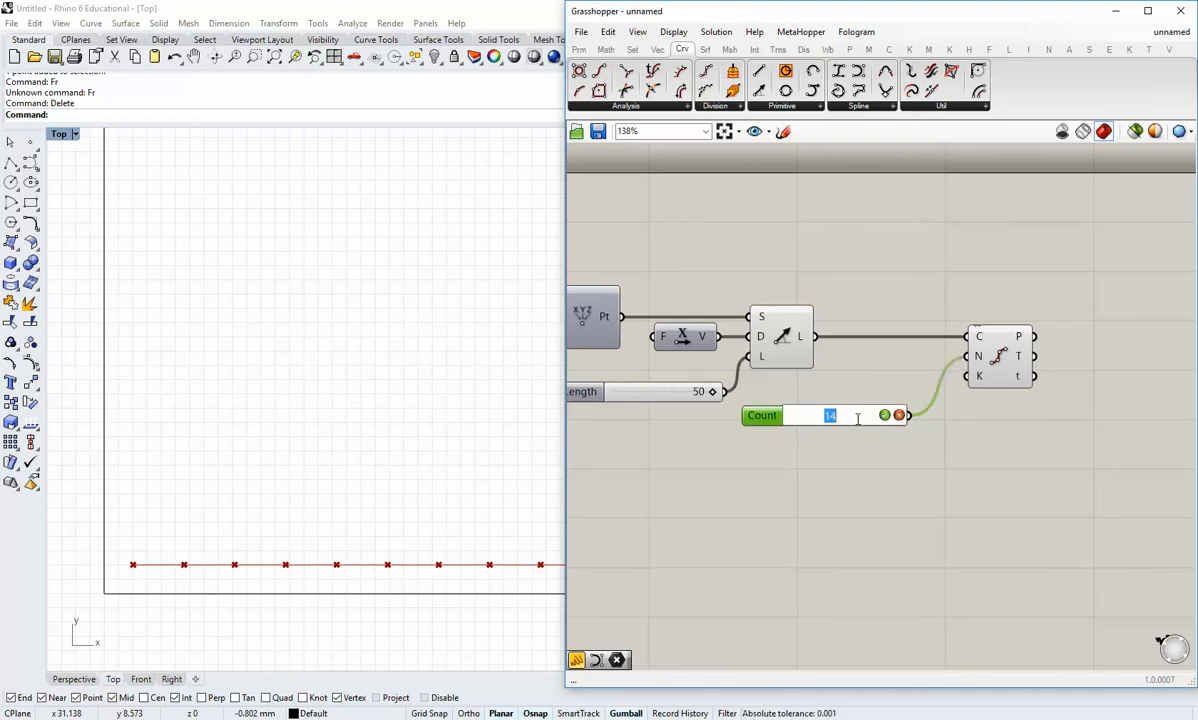
{"action": "type", "text": "15"}
{"action": "left_click", "coordinate": [884, 415]}
{"action": "left_click", "coordinate": [882, 432]}
{"action": "left_click_drag", "start_coordinate": [870, 420], "coordinate": [874, 449]}
{"action": "left_click", "coordinate": [872, 419]}
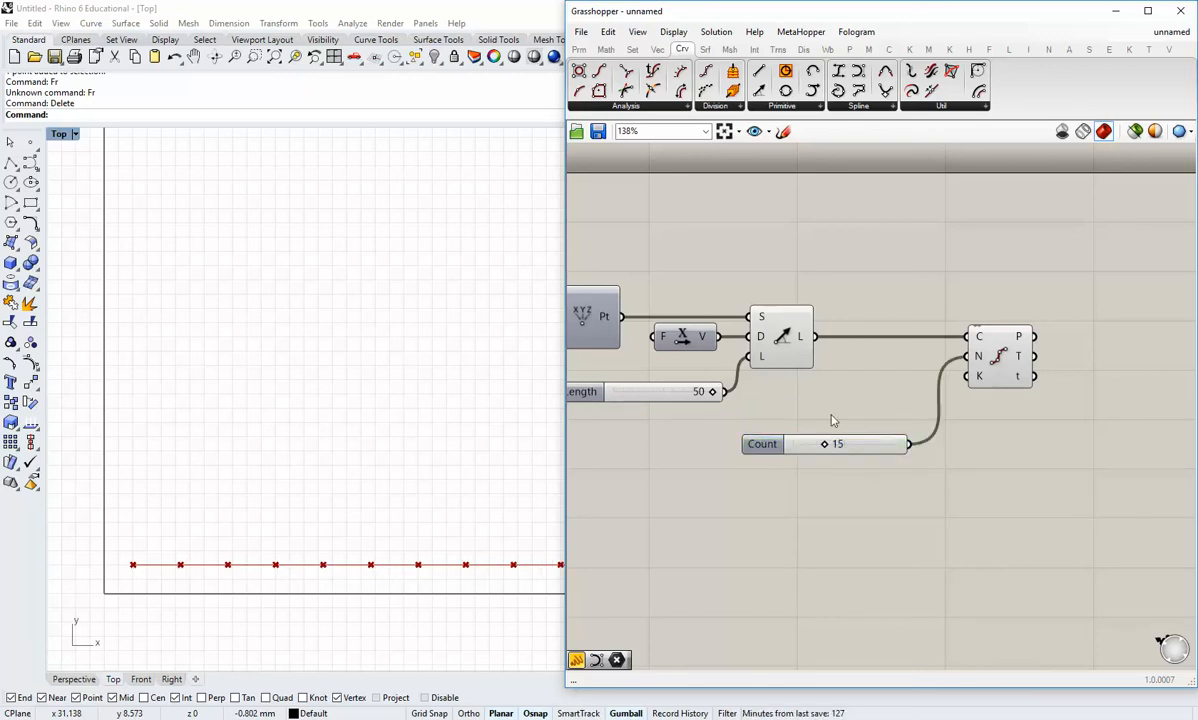
Duplicate the Unit X, length slider and Line SDL components together and place the copies beyond the Divide Curve component.
{"action": "right_click_drag", "start_coordinate": [952, 405], "coordinate": [883, 460]}
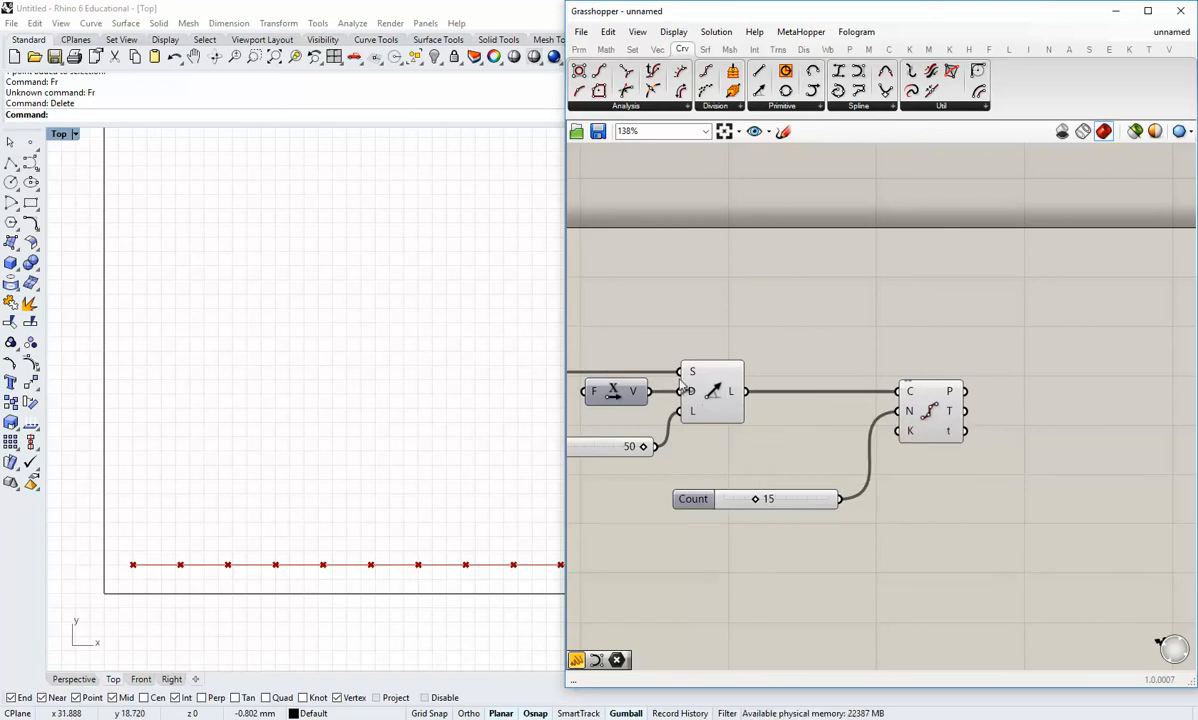
{"action": "right_click_drag", "start_coordinate": [756, 414], "coordinate": [790, 435]}
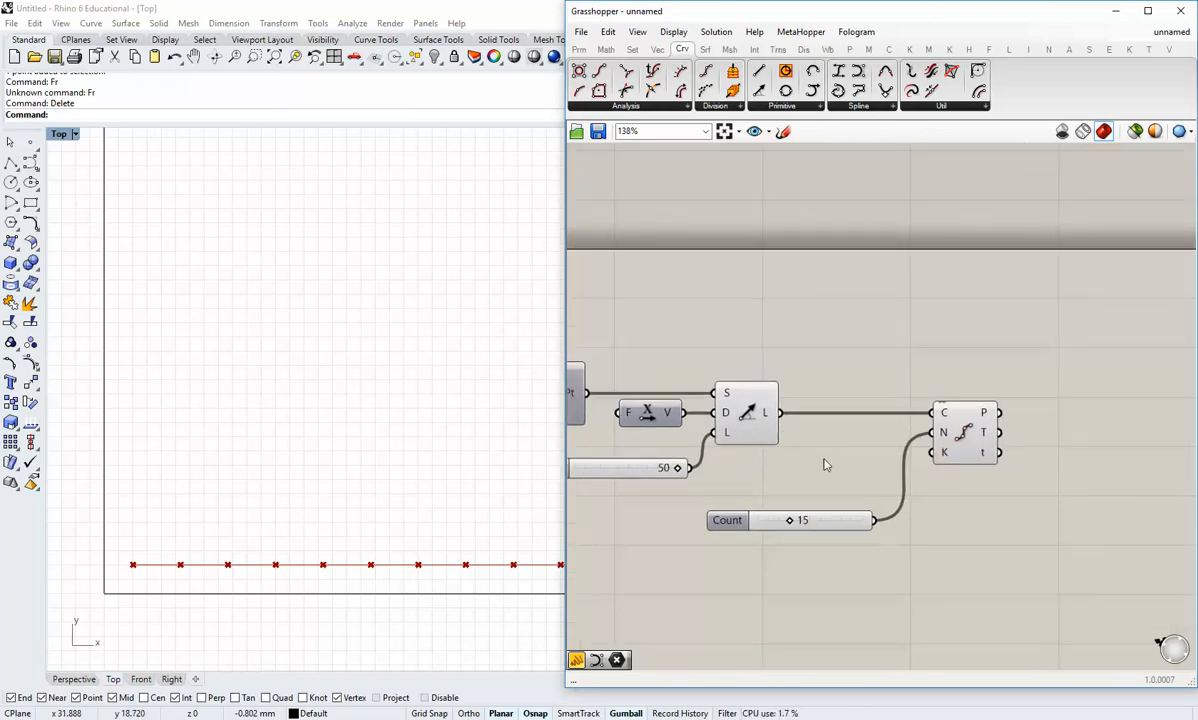
{"action": "left_click_drag", "start_coordinate": [760, 462], "coordinate": [592, 345]}
{"action": "key", "text": "ctrl+c"}
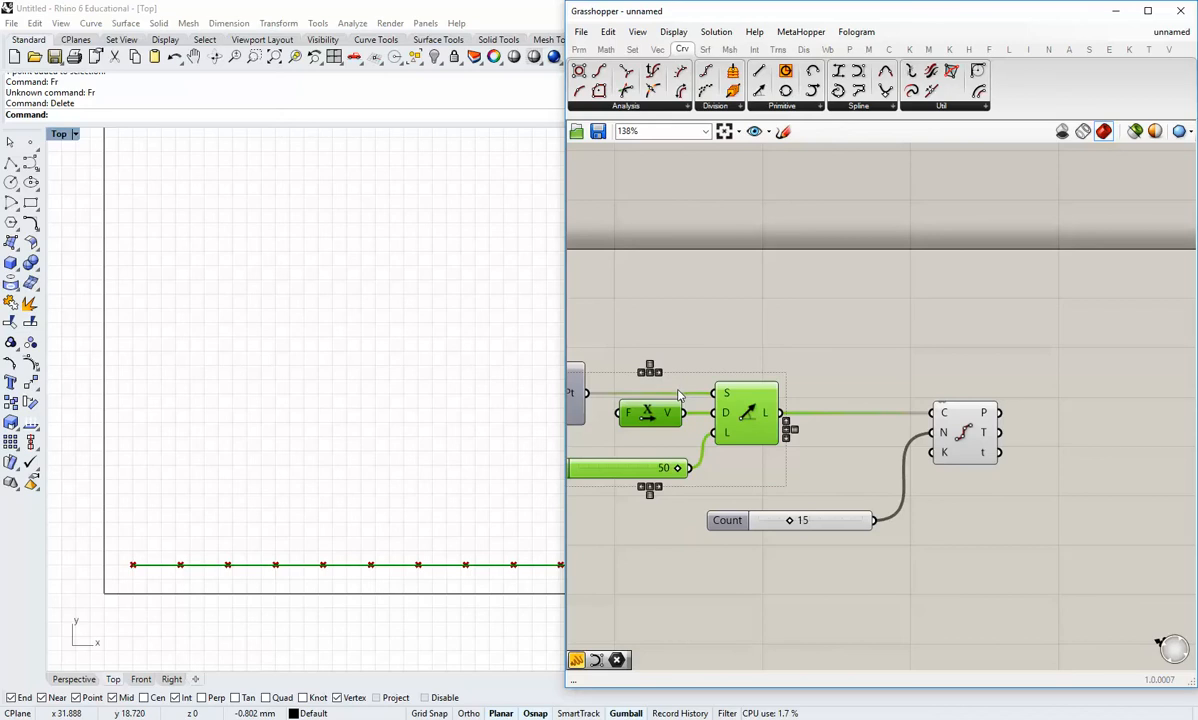
{"action": "key", "text": "ctrl+v"}
{"action": "right_click_drag", "start_coordinate": [763, 418], "coordinate": [751, 441]}
{"action": "left_click_drag", "start_coordinate": [751, 441], "coordinate": [1090, 377]}
{"action": "left_click", "coordinate": [994, 470]}
Connect the division points to the start input of the copied Line SDL and reposition its length slider.
{"action": "left_click_drag", "start_coordinate": [995, 434], "coordinate": [1056, 359]}
{"action": "left_click", "coordinate": [1055, 423]}
{"action": "left_click_drag", "start_coordinate": [942, 412], "coordinate": [909, 402]}
Replace the copied Unit X vector with a Unit Y vector connected to the second line's direction input.
{"action": "left_click_drag", "start_coordinate": [1002, 378], "coordinate": [993, 353]}
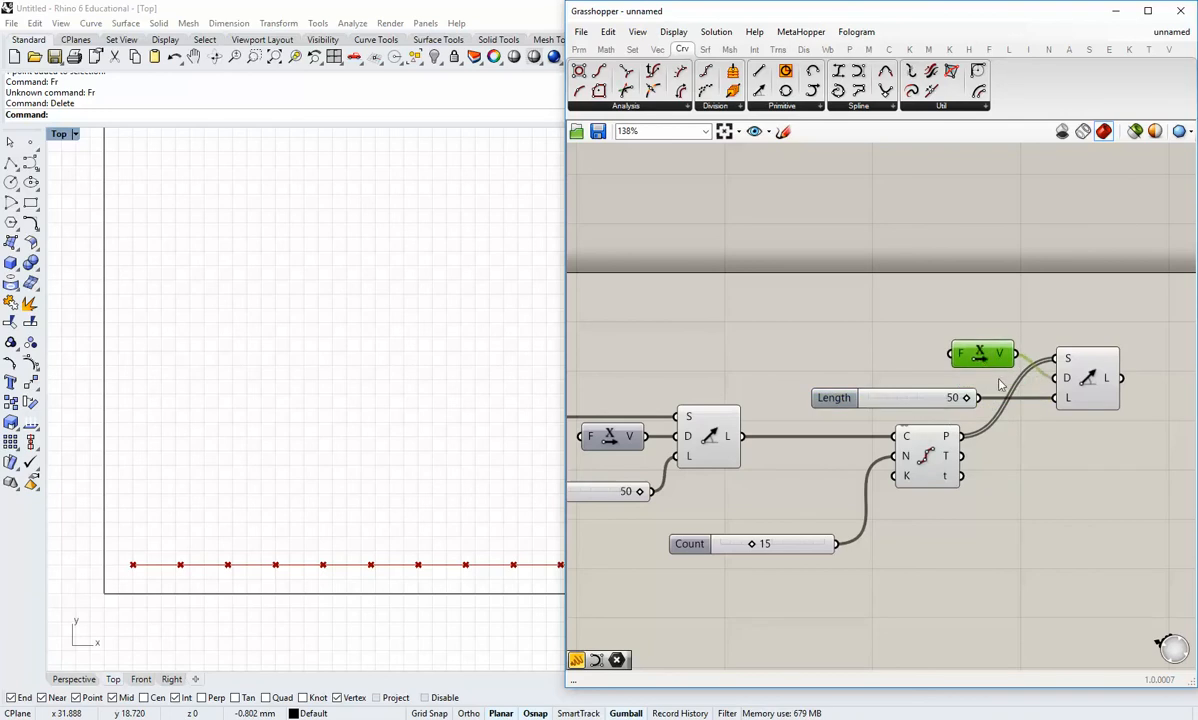
{"action": "key", "text": "Delete"}
{"action": "left_click", "coordinate": [657, 49]}
{"action": "left_click", "coordinate": [858, 106]}
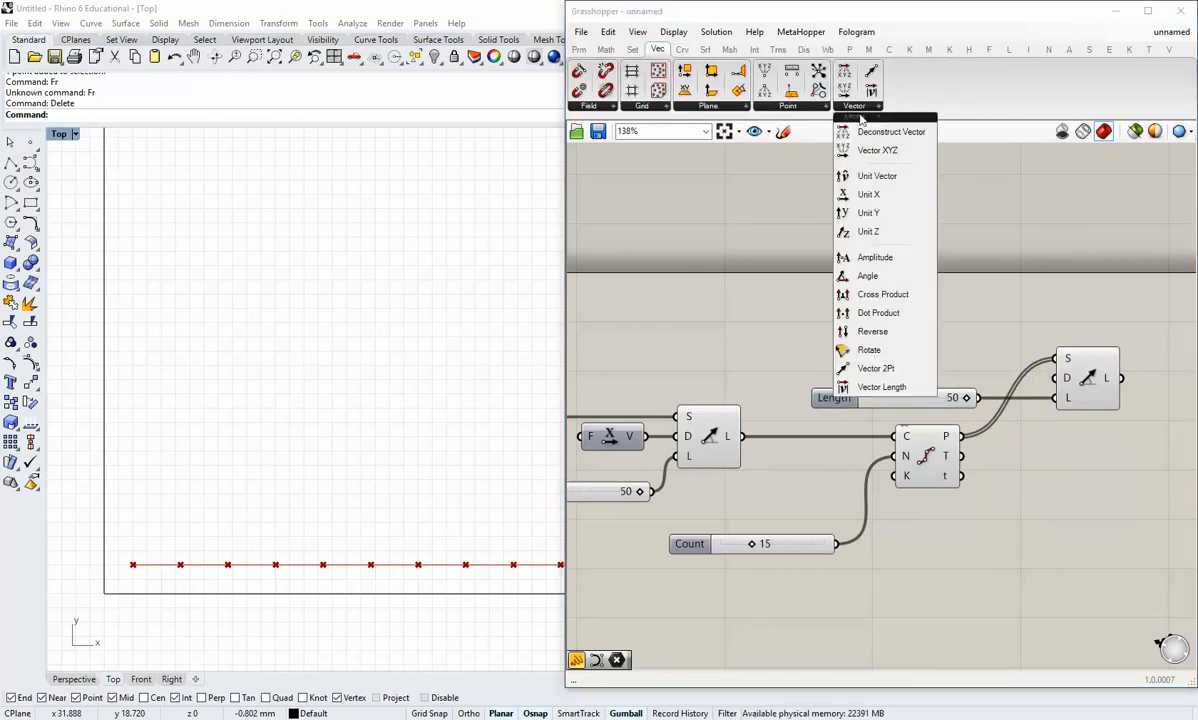
{"action": "left_click", "coordinate": [868, 212]}
{"action": "left_click", "coordinate": [918, 354]}
{"action": "left_click_drag", "start_coordinate": [952, 354], "coordinate": [1057, 378]}
{"action": "left_click_drag", "start_coordinate": [918, 356], "coordinate": [941, 378]}
{"action": "left_click", "coordinate": [908, 405]}
{"action": "left_click", "coordinate": [1017, 440]}
{"action": "right_click_drag", "start_coordinate": [1020, 462], "coordinate": [975, 476]}
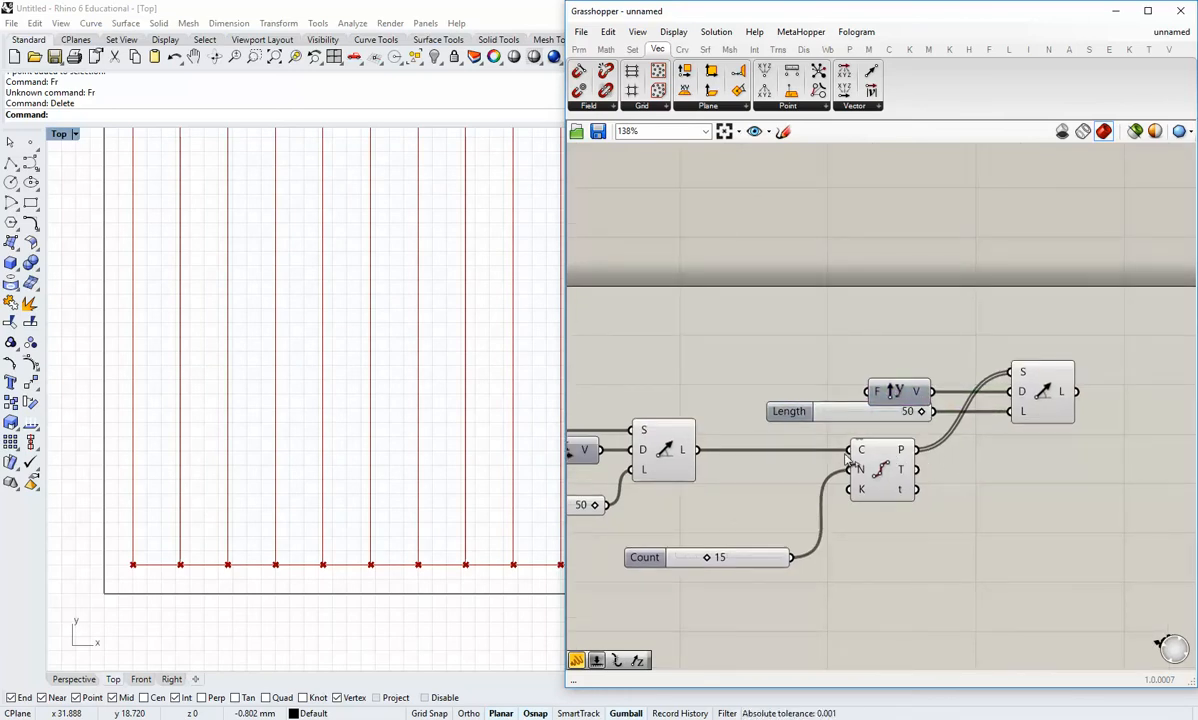
Move the Count slider closer to the Divide Curve component, just below its count input.
{"action": "left_click_drag", "start_coordinate": [768, 564], "coordinate": [802, 530]}
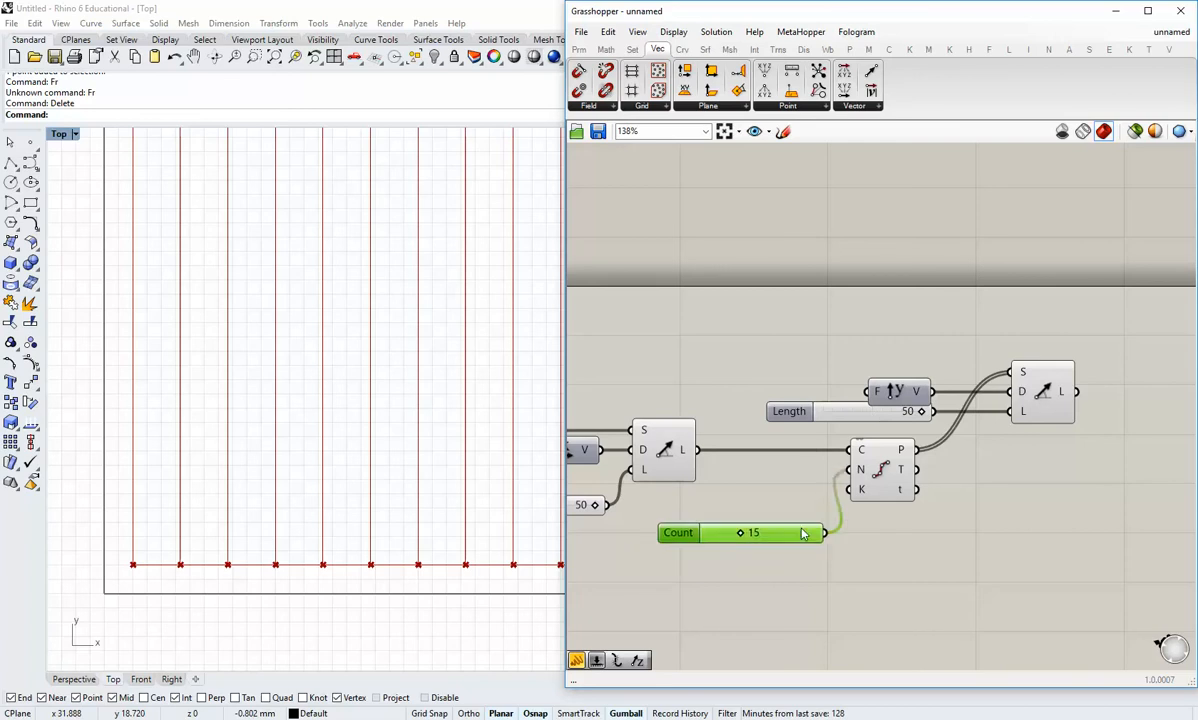
{"action": "left_click", "coordinate": [822, 557]}
{"action": "scroll", "coordinate": [235, 436], "scroll_direction": "down", "scroll_amount": 3}
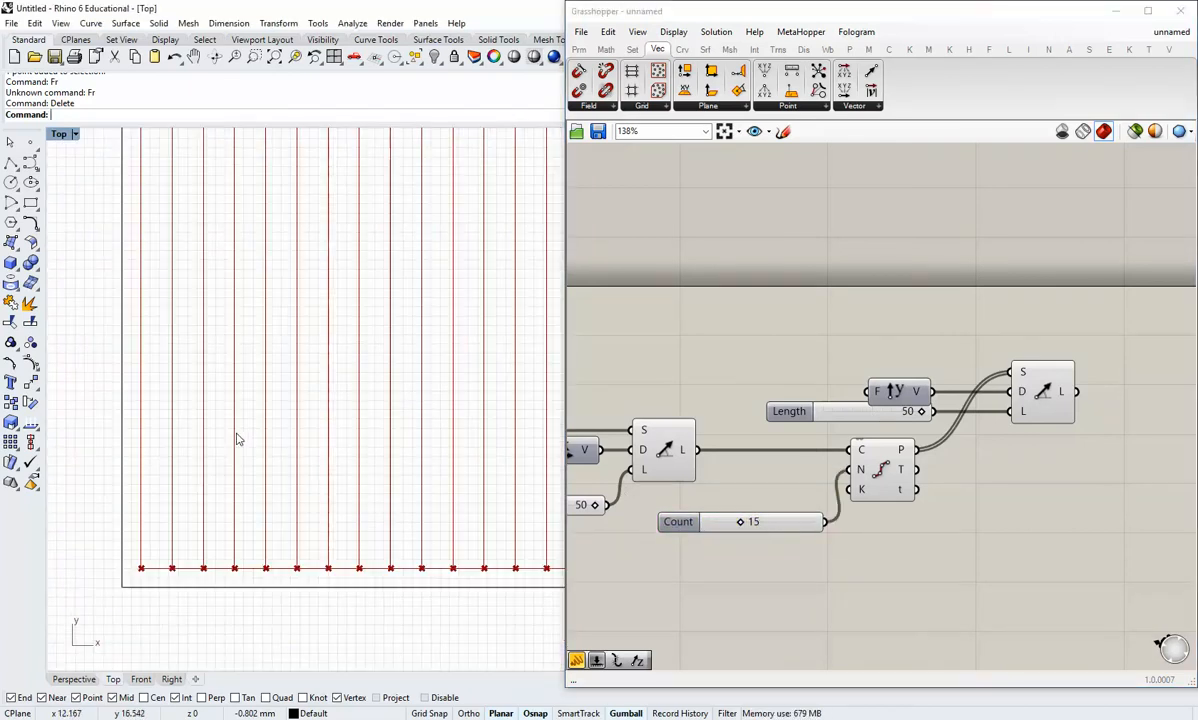
Turn off the preview of the Divide Curve component so its division points are hidden in the viewport.
{"action": "left_click", "coordinate": [866, 477]}
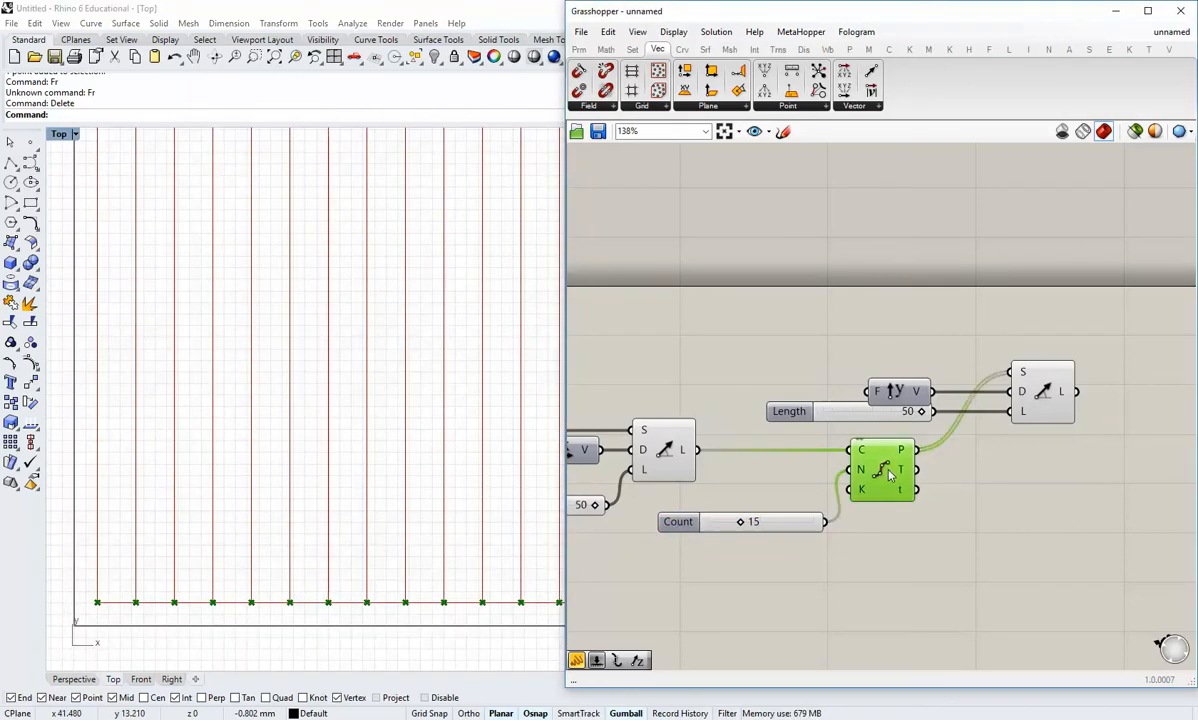
{"action": "right_click", "coordinate": [870, 470]}
{"action": "left_click", "coordinate": [928, 490]}
{"action": "left_click", "coordinate": [988, 525]}
{"action": "right_click_drag", "start_coordinate": [988, 525], "coordinate": [902, 543]}
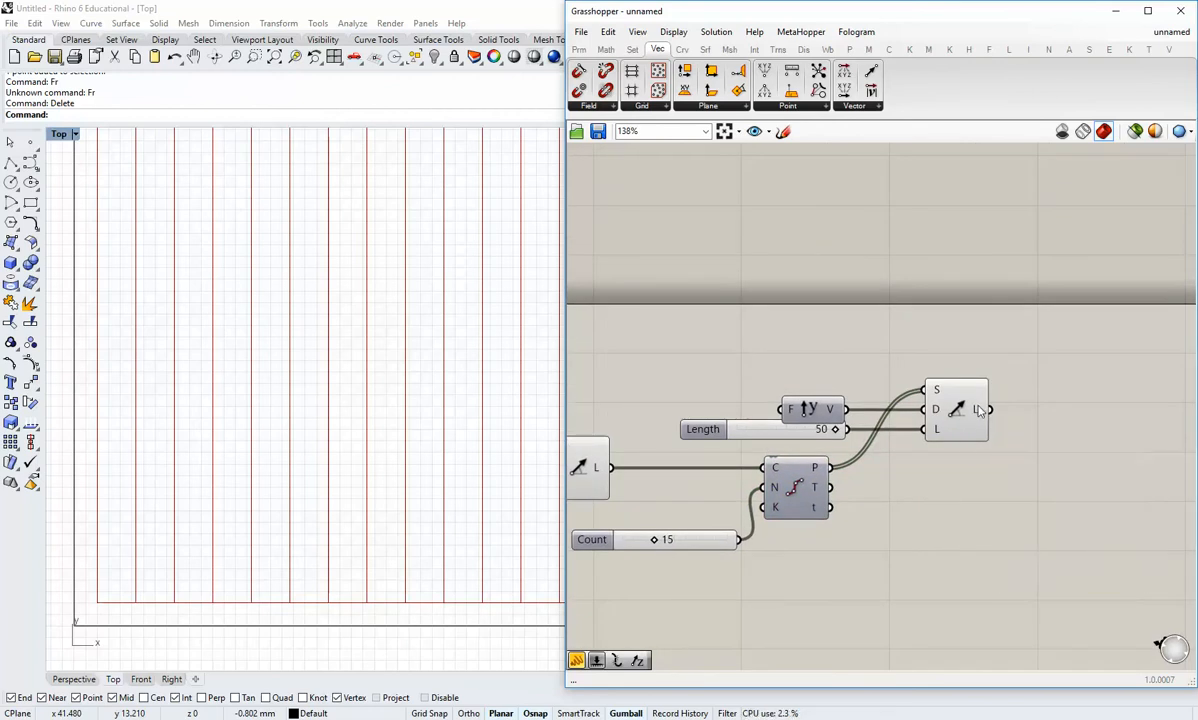
{"action": "right_click_drag", "start_coordinate": [956, 505], "coordinate": [896, 491]}
{"action": "right_click_drag", "start_coordinate": [456, 380], "coordinate": [454, 412]}
Highlight the second Line SDL's vertical lines, and move the Unit Y component clear above the Length slider.
{"action": "mouse_move", "coordinate": [915, 394]}
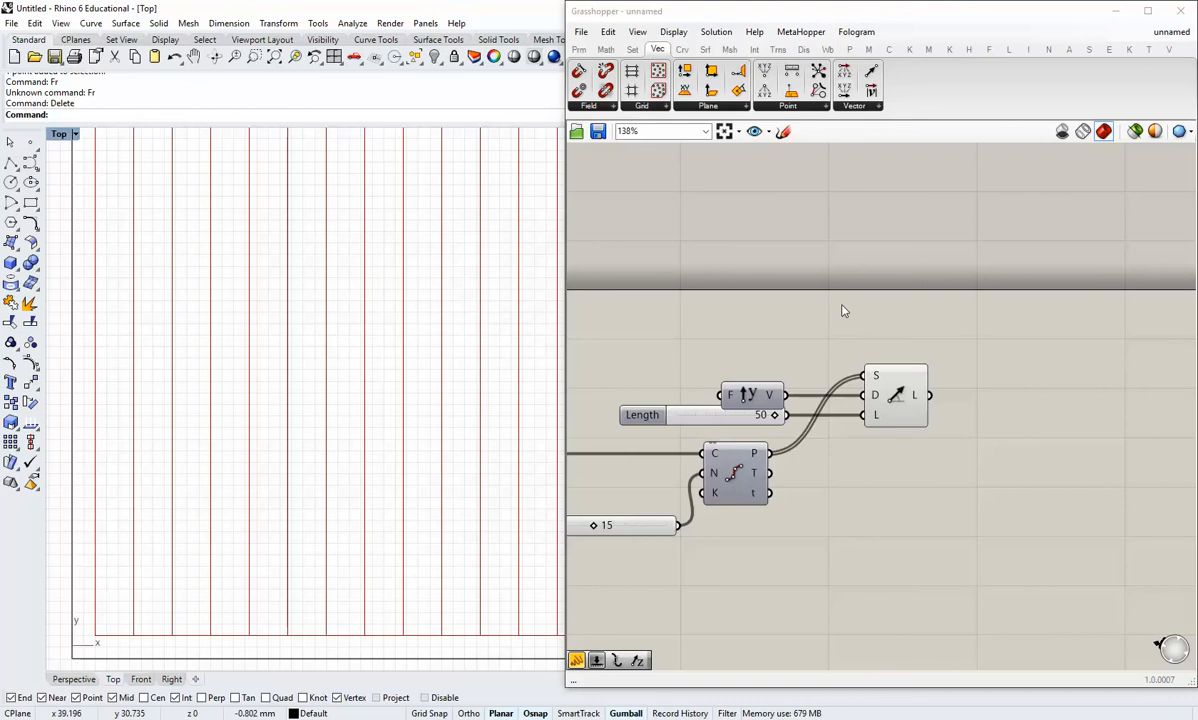
{"action": "left_click", "coordinate": [895, 395]}
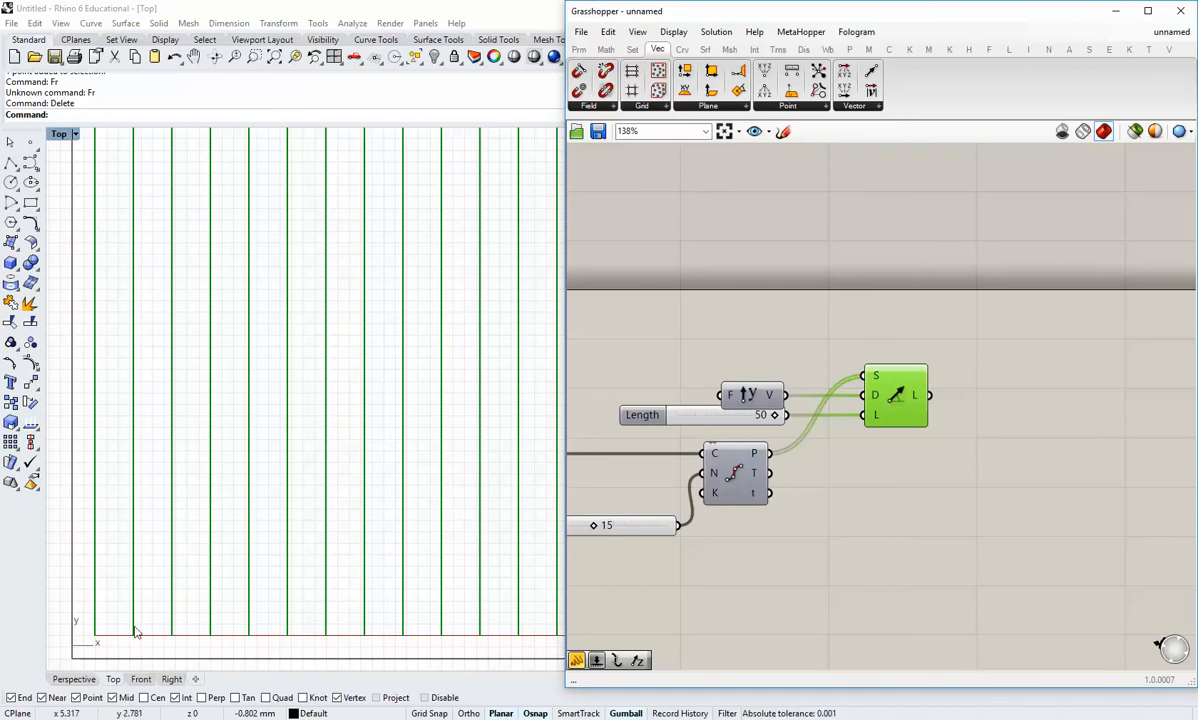
{"action": "left_click", "coordinate": [930, 556]}
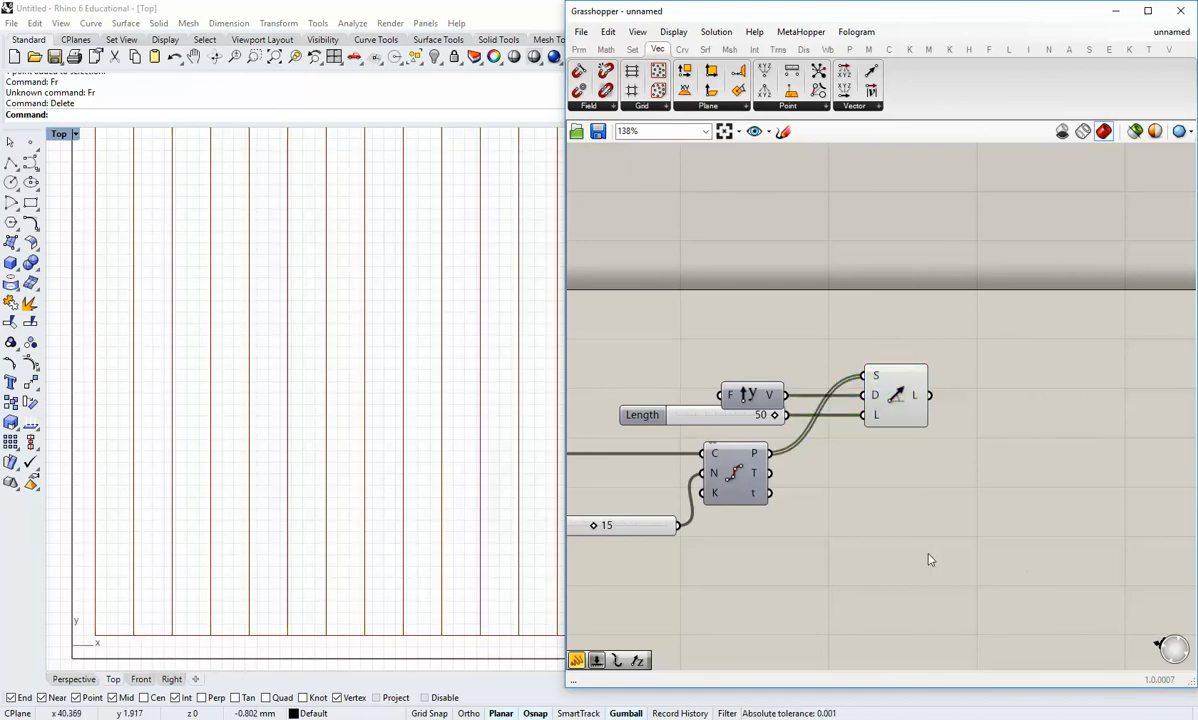
{"action": "left_click_drag", "start_coordinate": [757, 399], "coordinate": [760, 332]}
{"action": "left_click", "coordinate": [786, 344]}
{"action": "left_click", "coordinate": [837, 403]}
Add a Dispatch component after the second Line SDL and connect the line output to its list input.
{"action": "right_click_drag", "start_coordinate": [746, 477], "coordinate": [713, 465]}
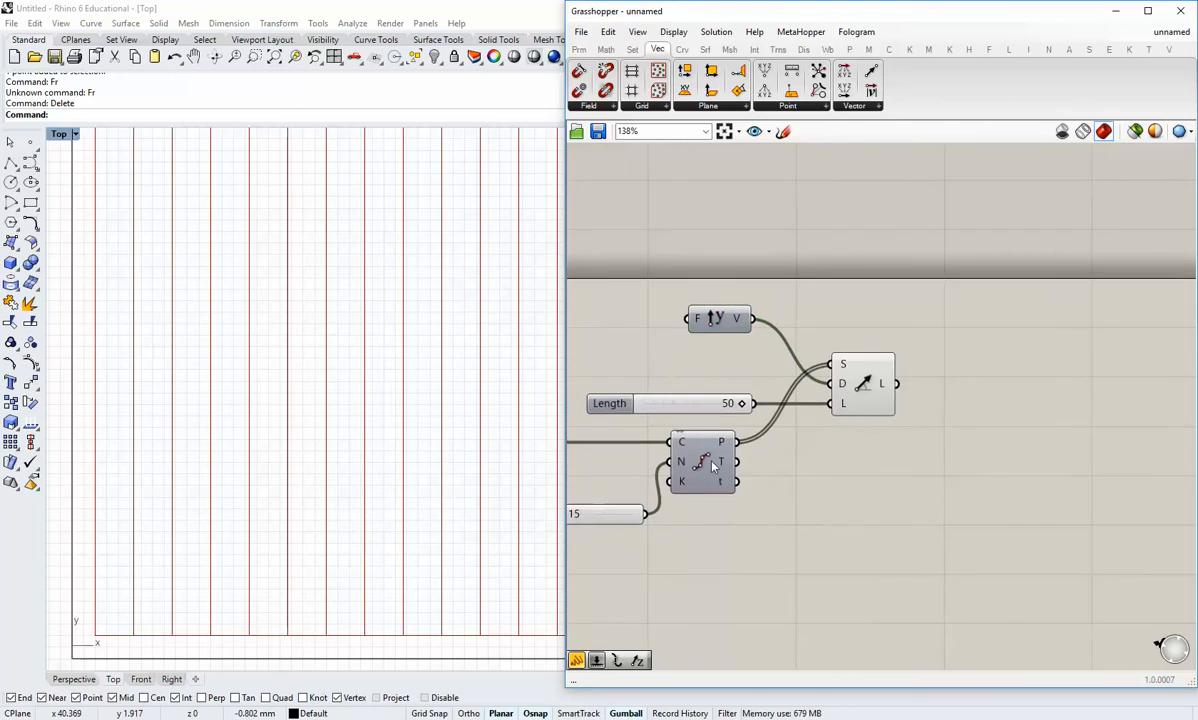
{"action": "right_click_drag", "start_coordinate": [828, 490], "coordinate": [807, 472]}
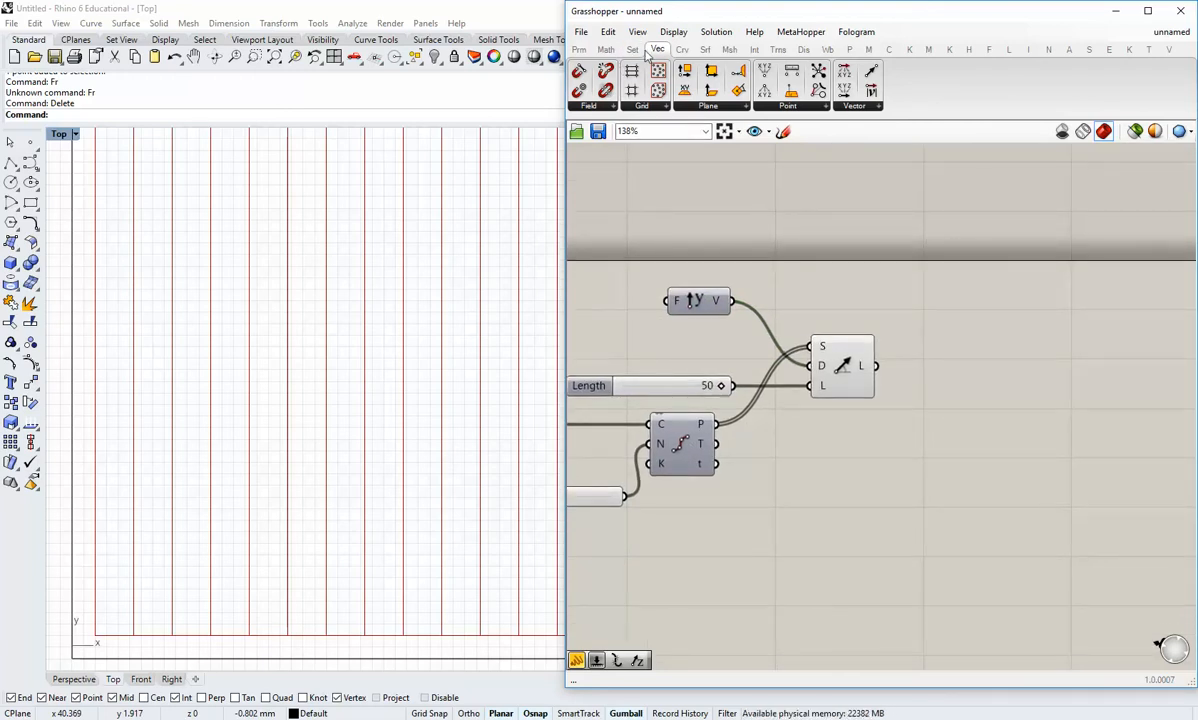
{"action": "left_click", "coordinate": [634, 49]}
{"action": "left_click", "coordinate": [656, 105]}
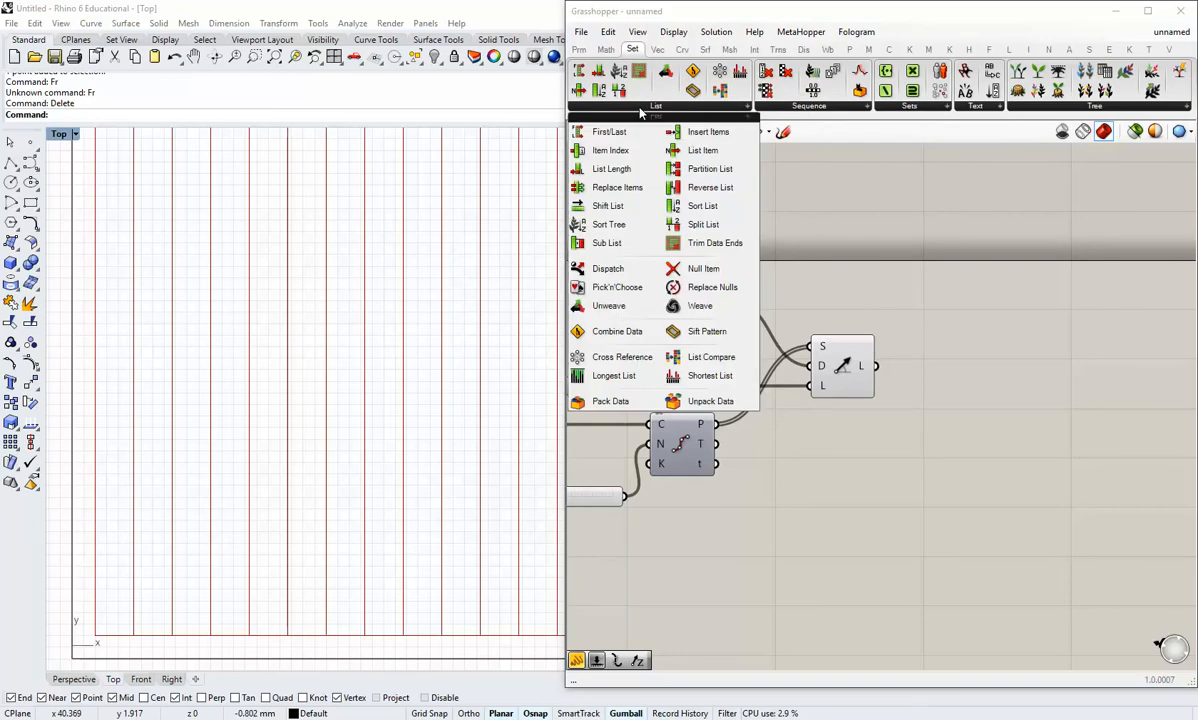
{"action": "left_click", "coordinate": [619, 274]}
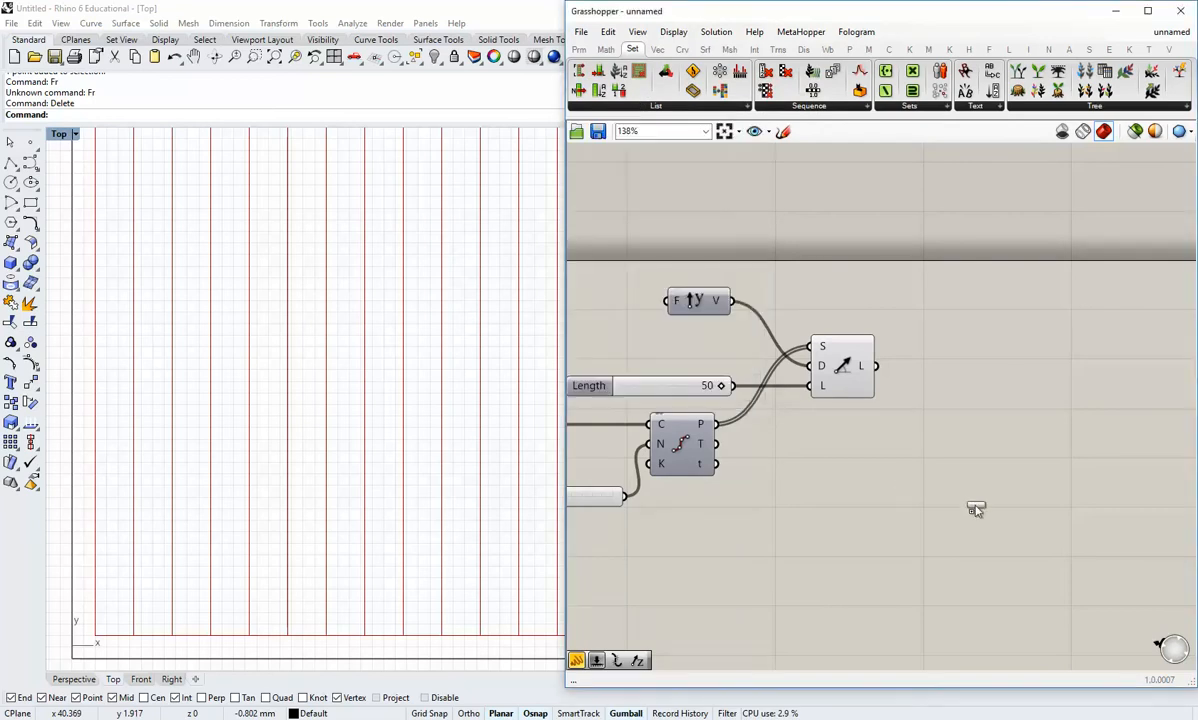
{"action": "left_click", "coordinate": [976, 456]}
{"action": "right_click_drag", "start_coordinate": [878, 412], "coordinate": [860, 418]}
{"action": "left_click_drag", "start_coordinate": [858, 374], "coordinate": [926, 452]}
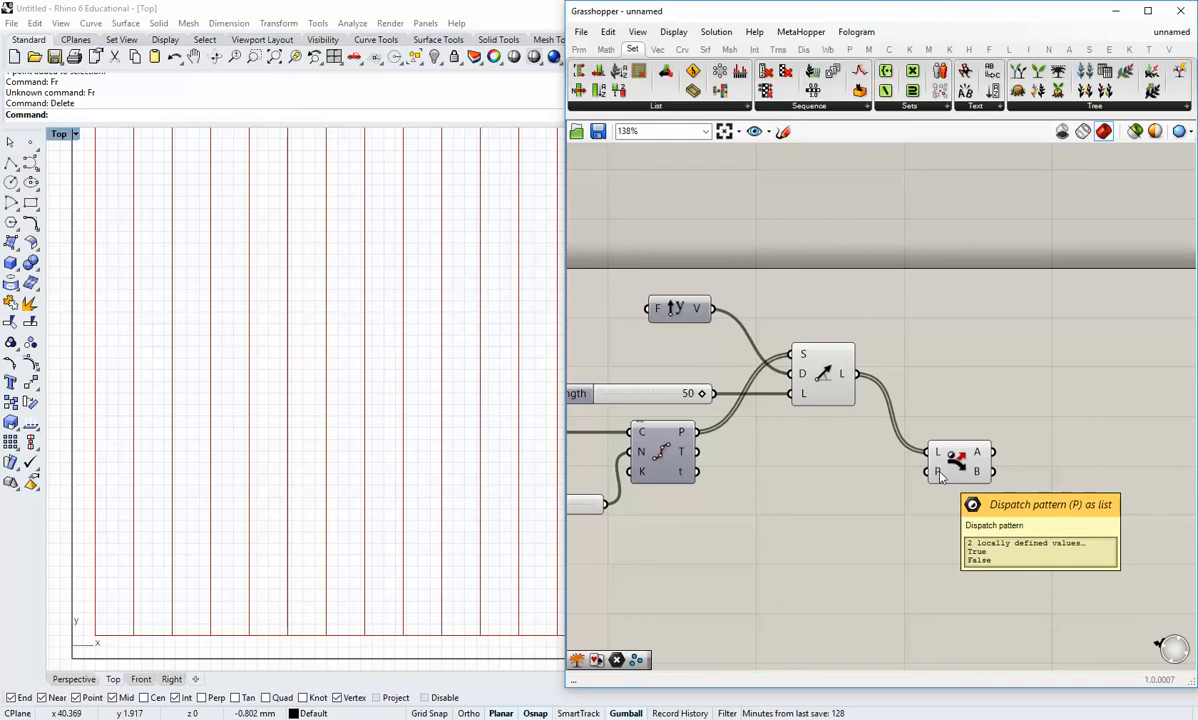
Inspect the Dispatch component's pattern and outputs, and turn off the preview of the second Line SDL.
{"action": "left_click", "coordinate": [958, 467]}
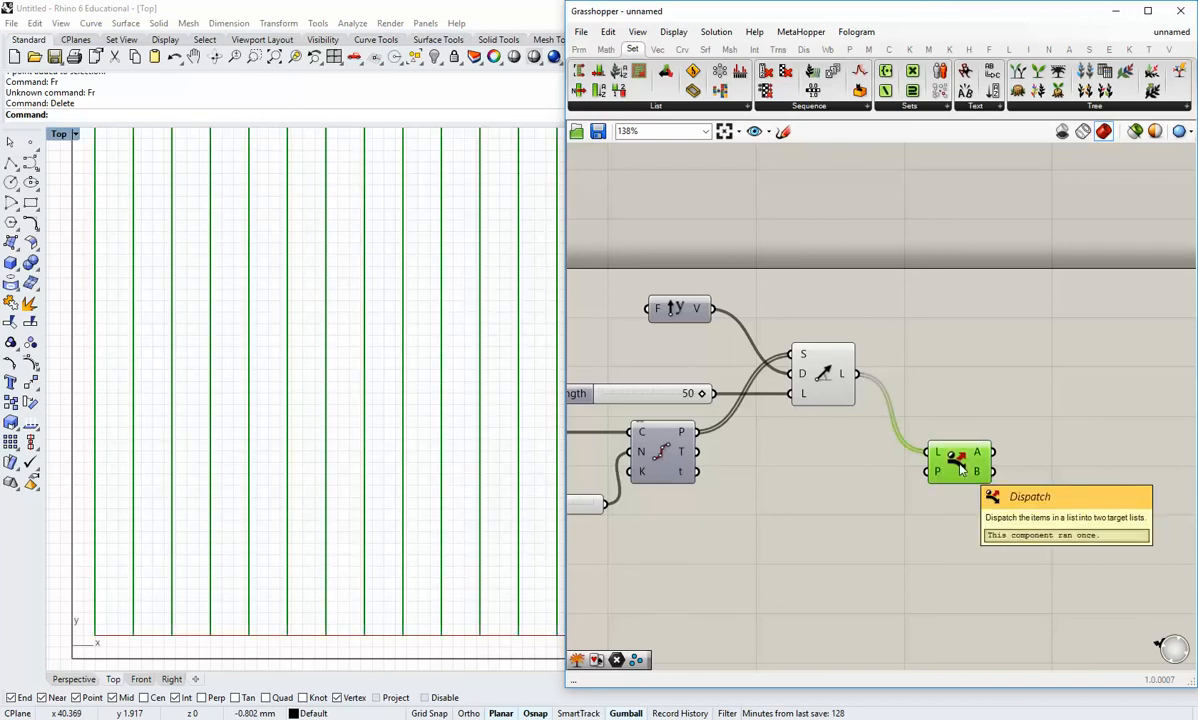
{"action": "left_click", "coordinate": [956, 497]}
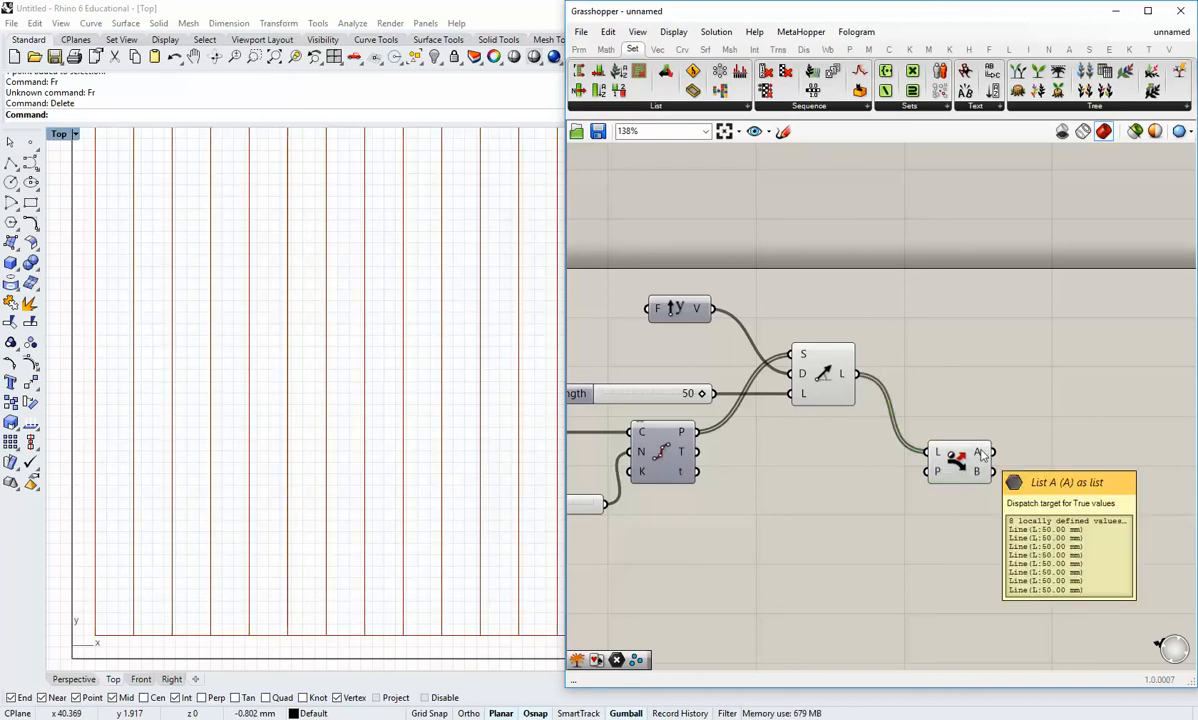
{"action": "mouse_move", "coordinate": [981, 478]}
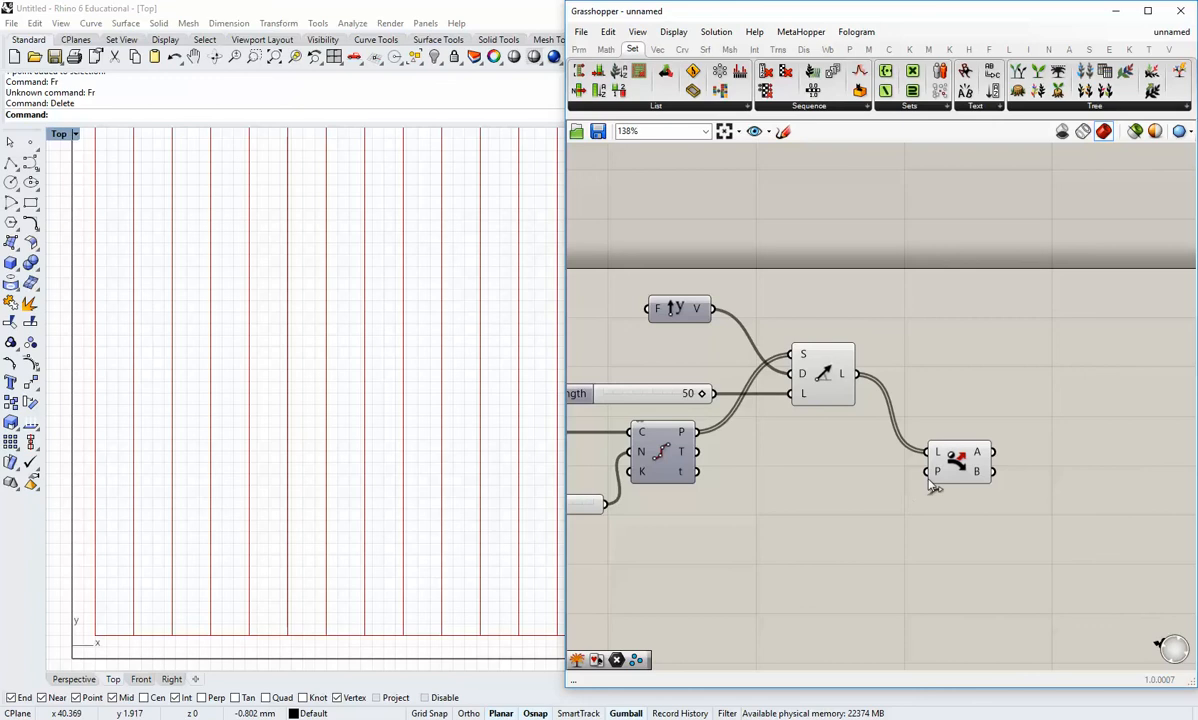
{"action": "mouse_move", "coordinate": [941, 480]}
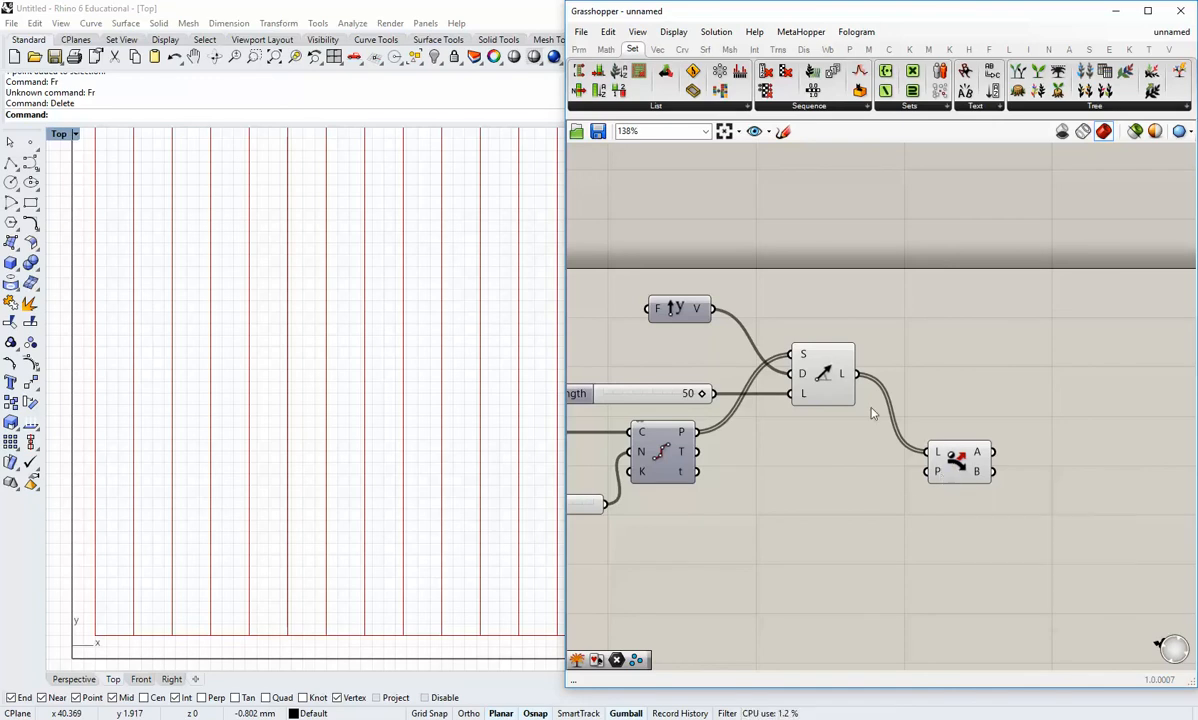
{"action": "right_click", "coordinate": [821, 373]}
{"action": "left_click", "coordinate": [797, 206]}
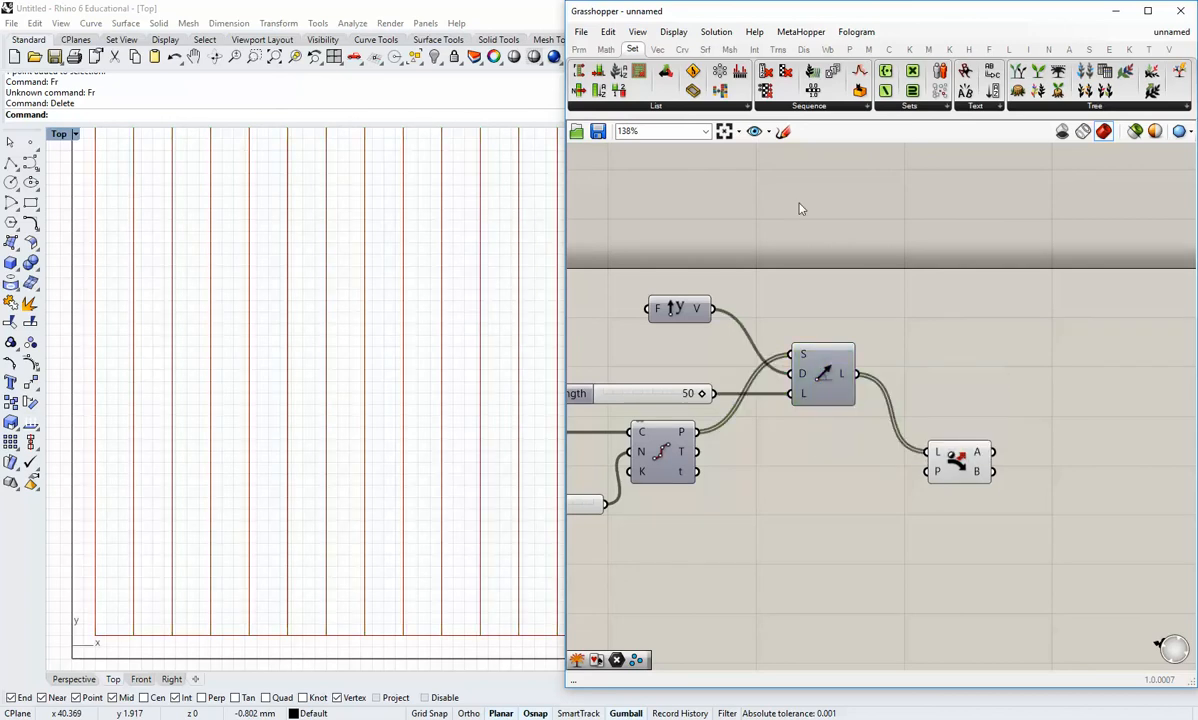
Add a Curve parameter beside Dispatch, connect it to output A and highlight its lines.
{"action": "left_click", "coordinate": [578, 49]}
{"action": "left_click_drag", "start_coordinate": [606, 70], "coordinate": [1050, 452]}
{"action": "left_click", "coordinate": [1062, 467]}
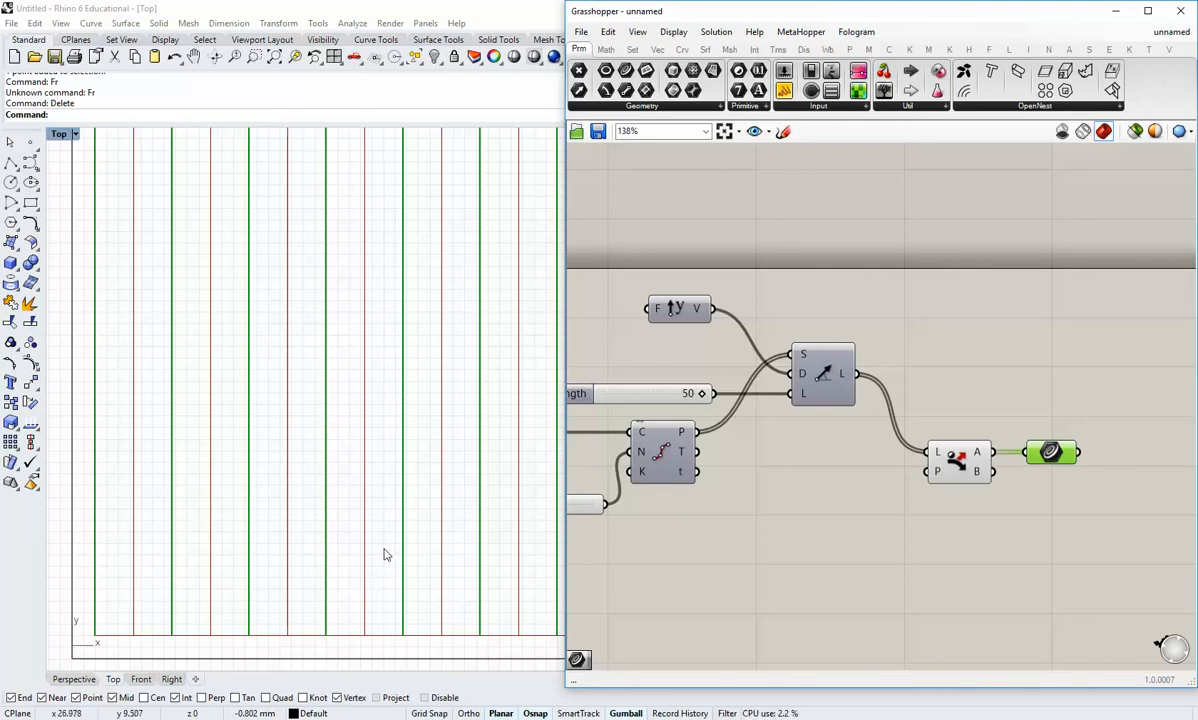
{"action": "mouse_move", "coordinate": [978, 457]}
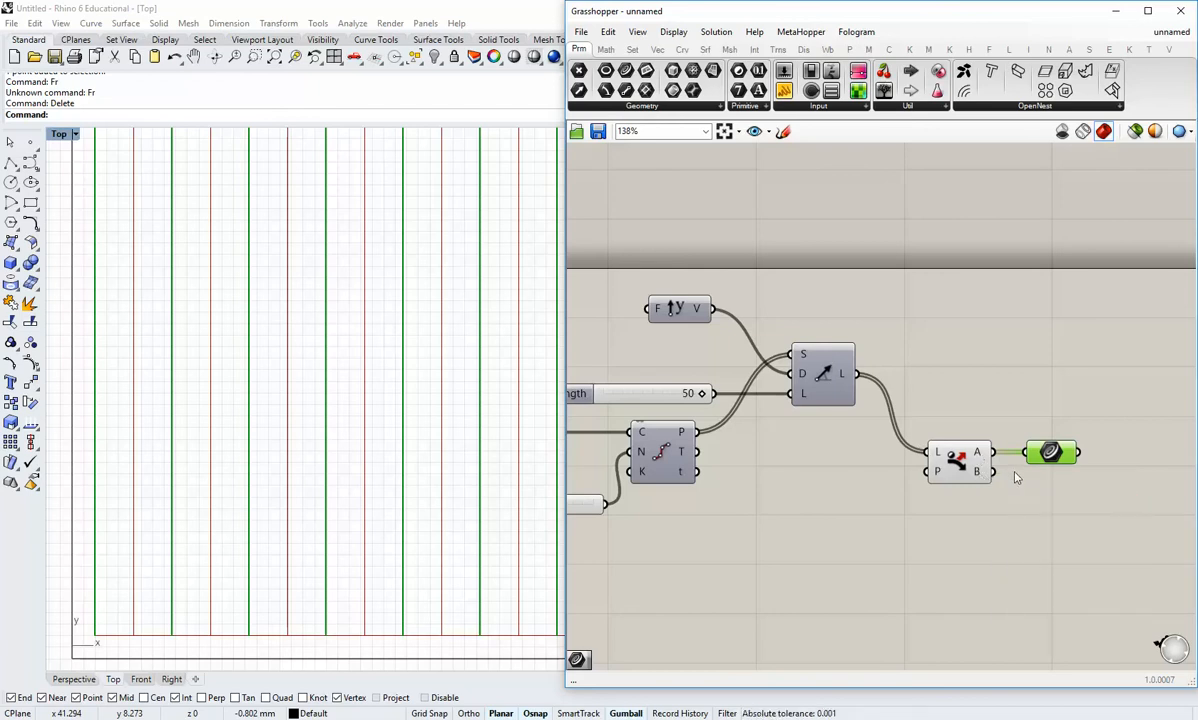
Duplicate the Curve parameter below the first, connect the copy to Dispatch output B and compare both line sets.
{"action": "key", "text": "ctrl+c"}
{"action": "key", "text": "ctrl+v"}
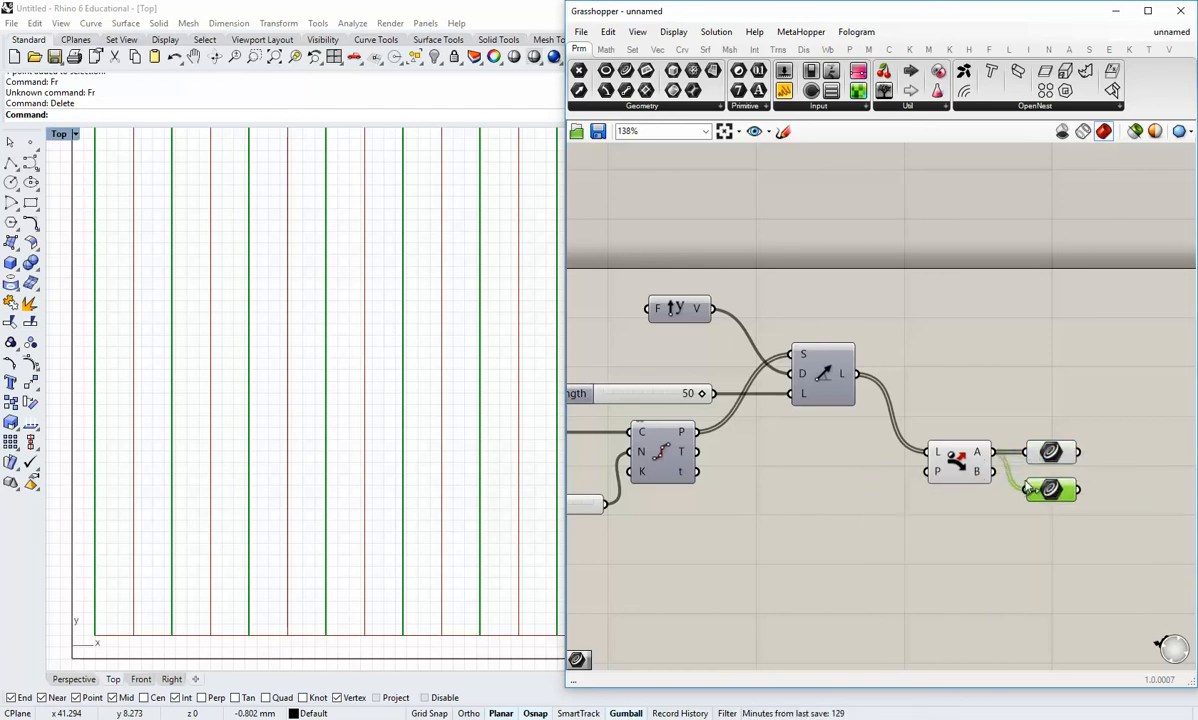
{"action": "left_click_drag", "start_coordinate": [993, 472], "coordinate": [1024, 489]}
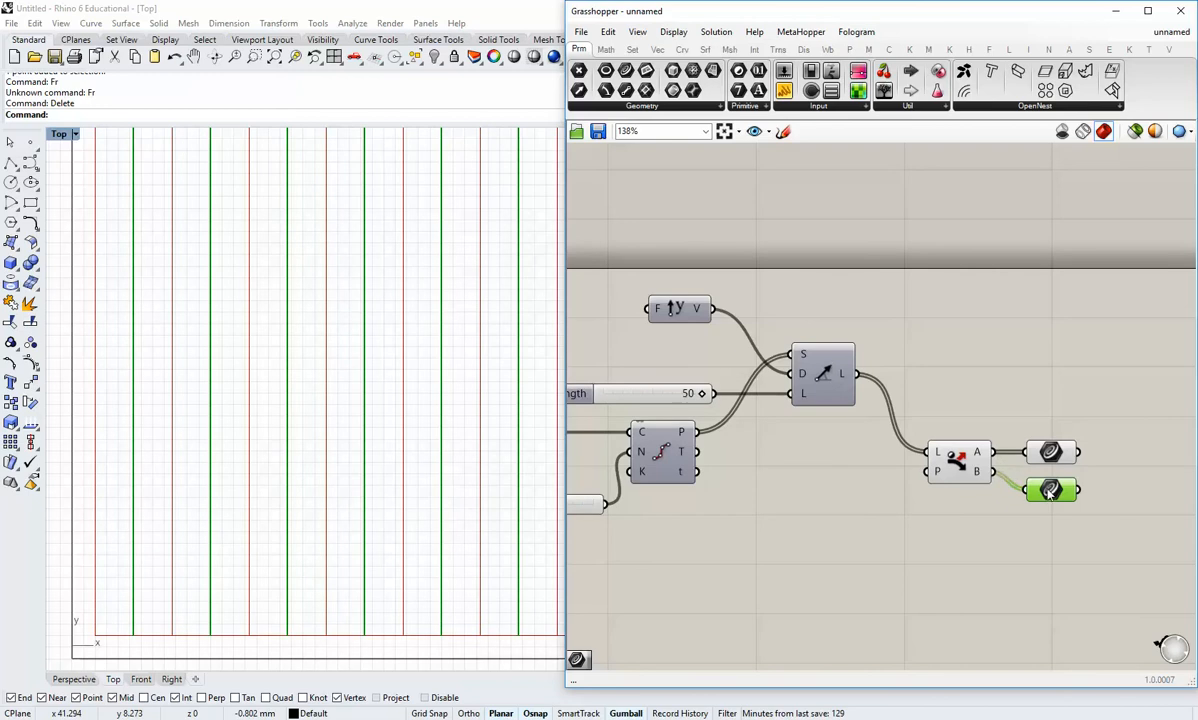
{"action": "left_click", "coordinate": [1045, 520]}
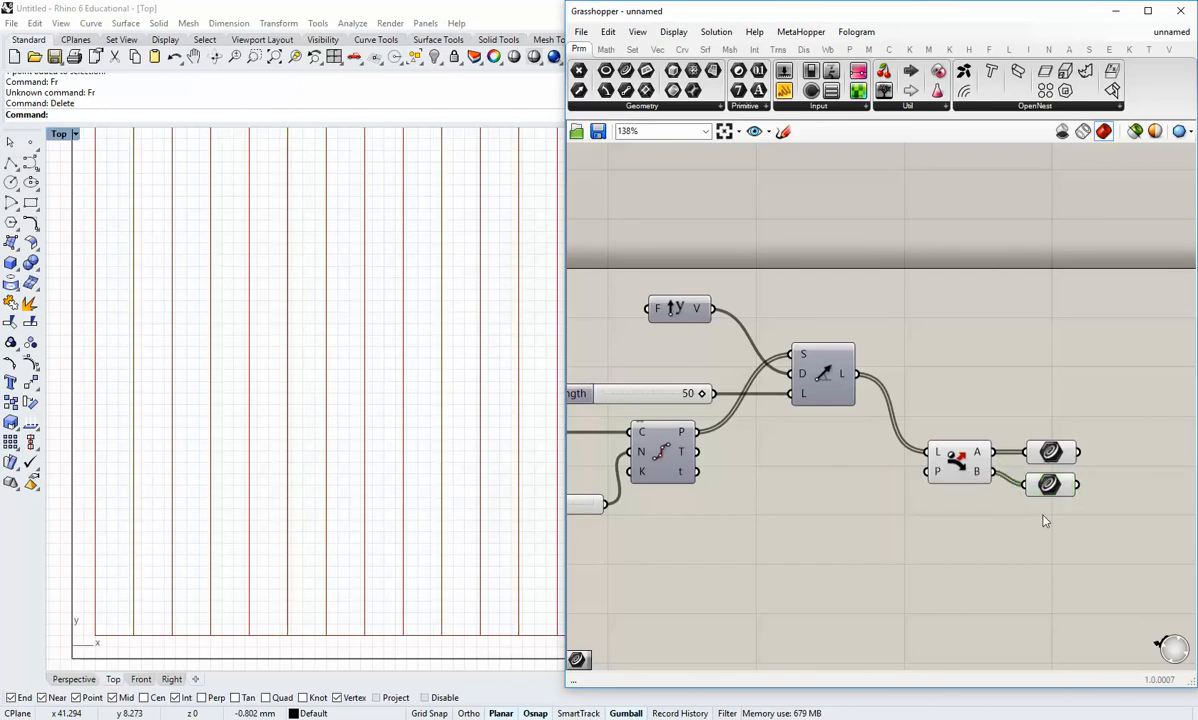
{"action": "left_click", "coordinate": [1050, 485]}
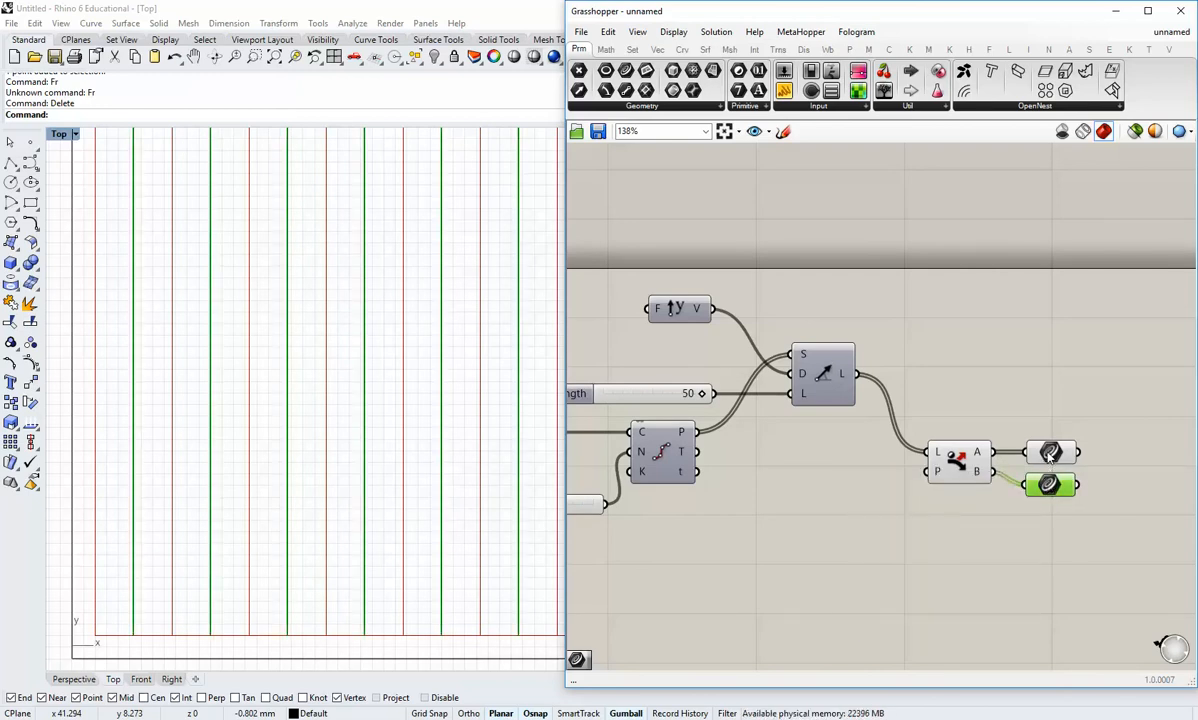
{"action": "left_click", "coordinate": [1048, 455]}
{"action": "left_click", "coordinate": [1048, 476]}
Turn off the Dispatch component's preview and space the two Curve parameters further apart.
{"action": "right_click", "coordinate": [955, 463]}
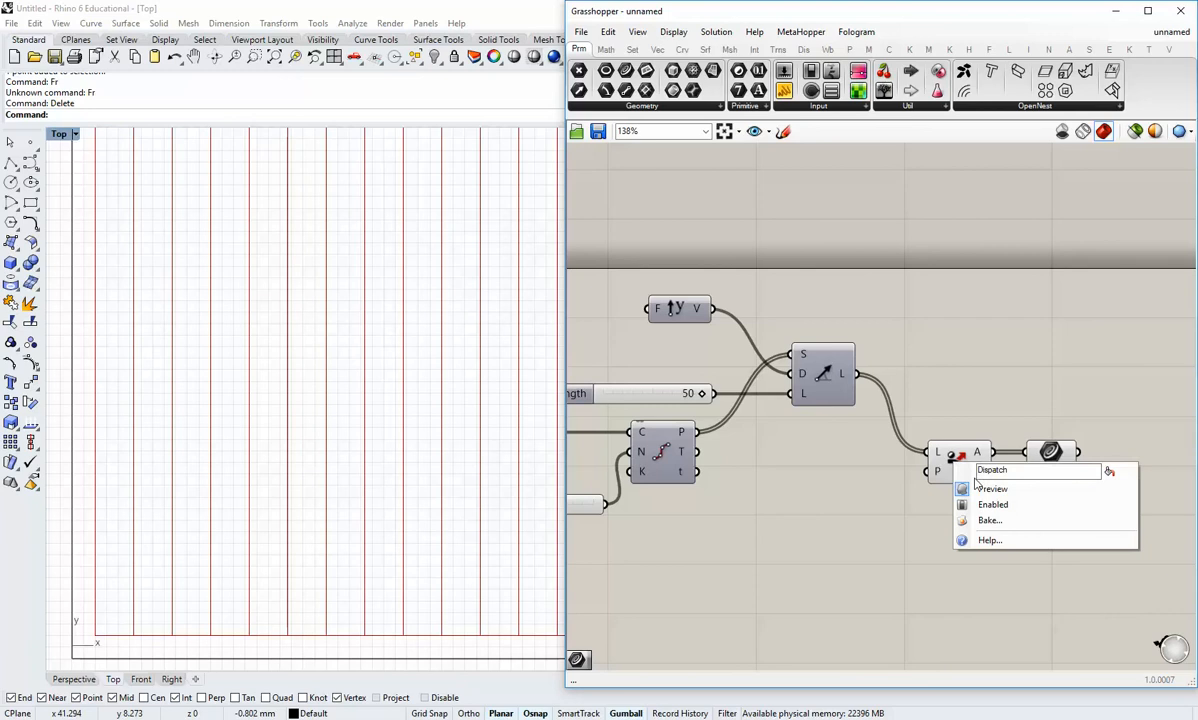
{"action": "left_click", "coordinate": [979, 488]}
{"action": "left_click_drag", "start_coordinate": [1057, 485], "coordinate": [1034, 447]}
{"action": "right_click_drag", "start_coordinate": [953, 531], "coordinate": [757, 511]}
{"action": "left_click", "coordinate": [885, 517]}
{"action": "right_click_drag", "start_coordinate": [885, 517], "coordinate": [842, 523]}
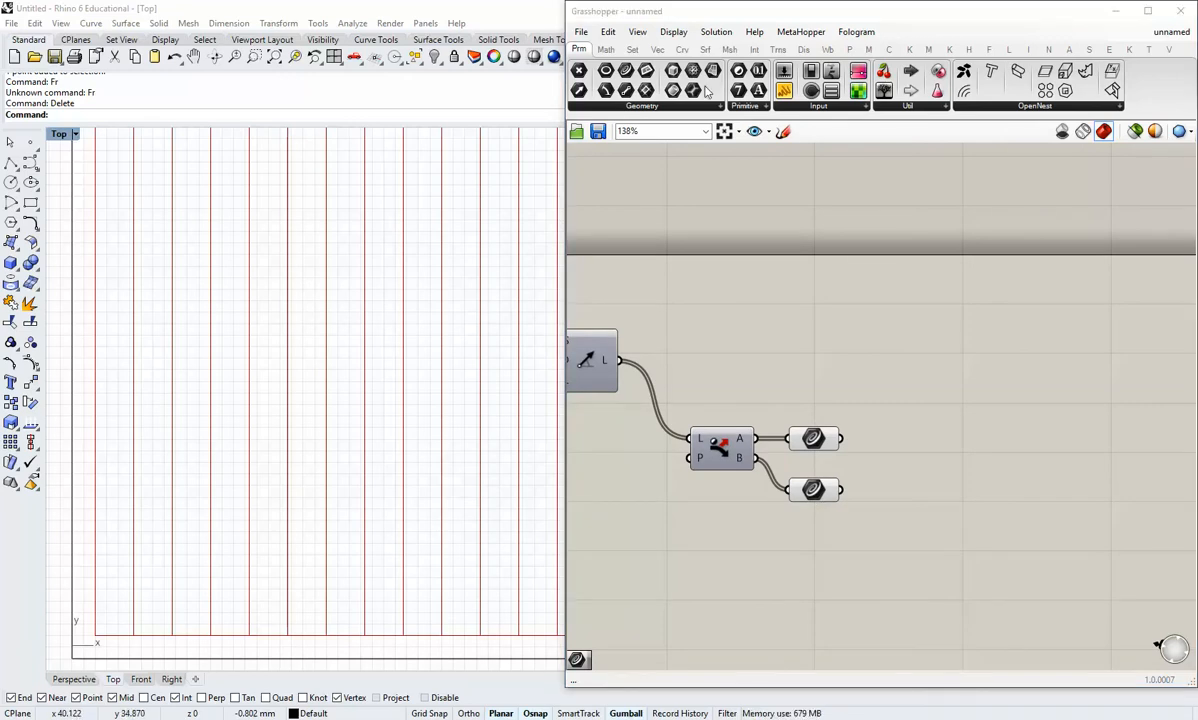
Add a Divide Curve component and connect the first Curve parameter to its curve input.
{"action": "left_click", "coordinate": [682, 49]}
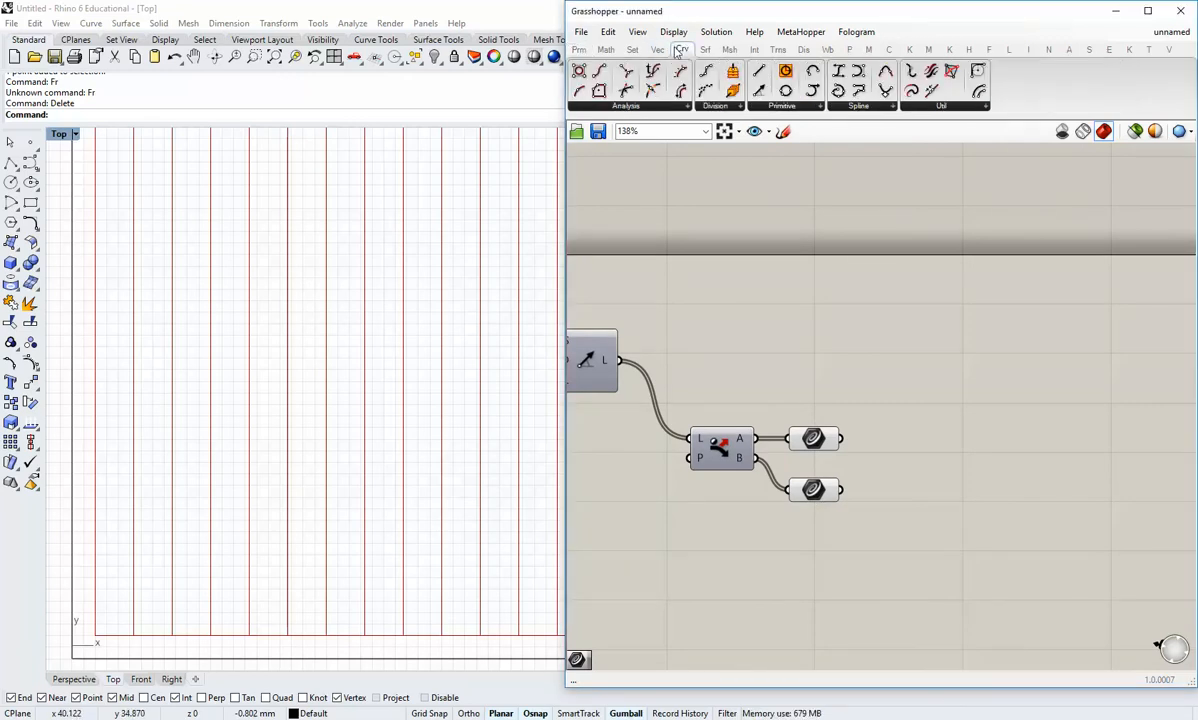
{"action": "left_click", "coordinate": [715, 105]}
{"action": "left_click_drag", "start_coordinate": [738, 189], "coordinate": [930, 410]}
{"action": "left_click_drag", "start_coordinate": [840, 438], "coordinate": [905, 397]}
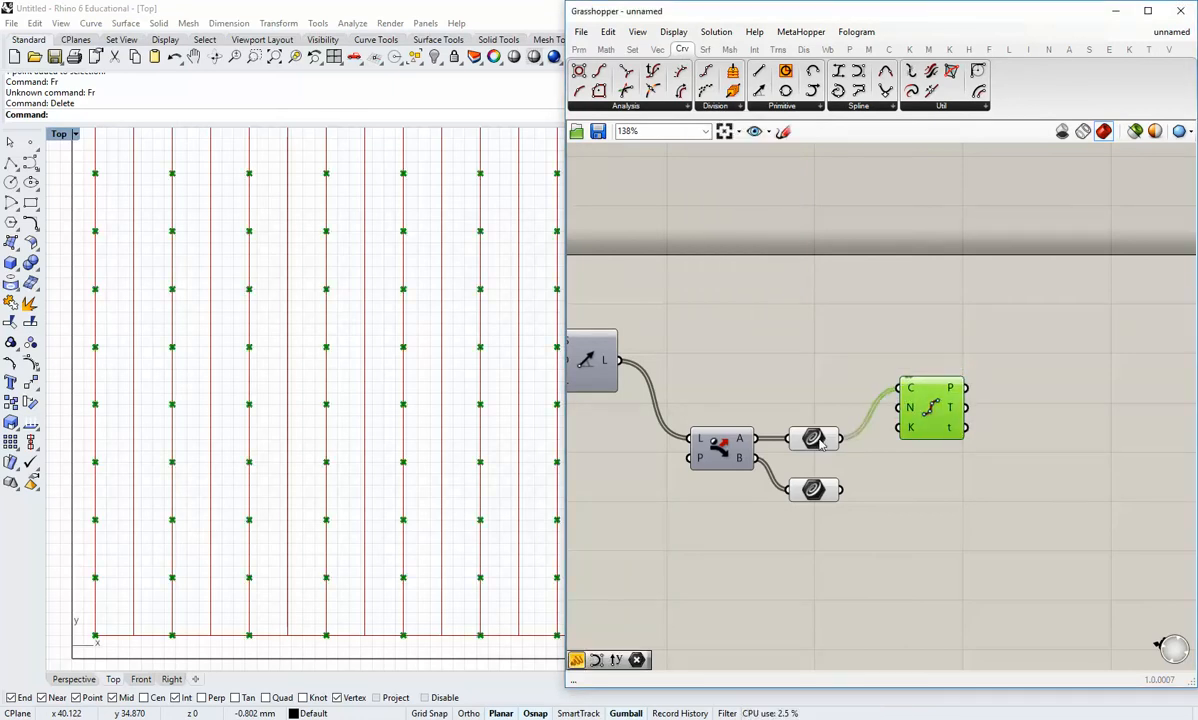
Align the first Curve parameter with its Divide Curve, and feed the second Curve parameter into a copied Divide Curve below.
{"action": "left_click_drag", "start_coordinate": [826, 444], "coordinate": [935, 505]}
{"action": "left_click", "coordinate": [937, 408]}
{"action": "left_click_drag", "start_coordinate": [843, 489], "coordinate": [902, 489]}
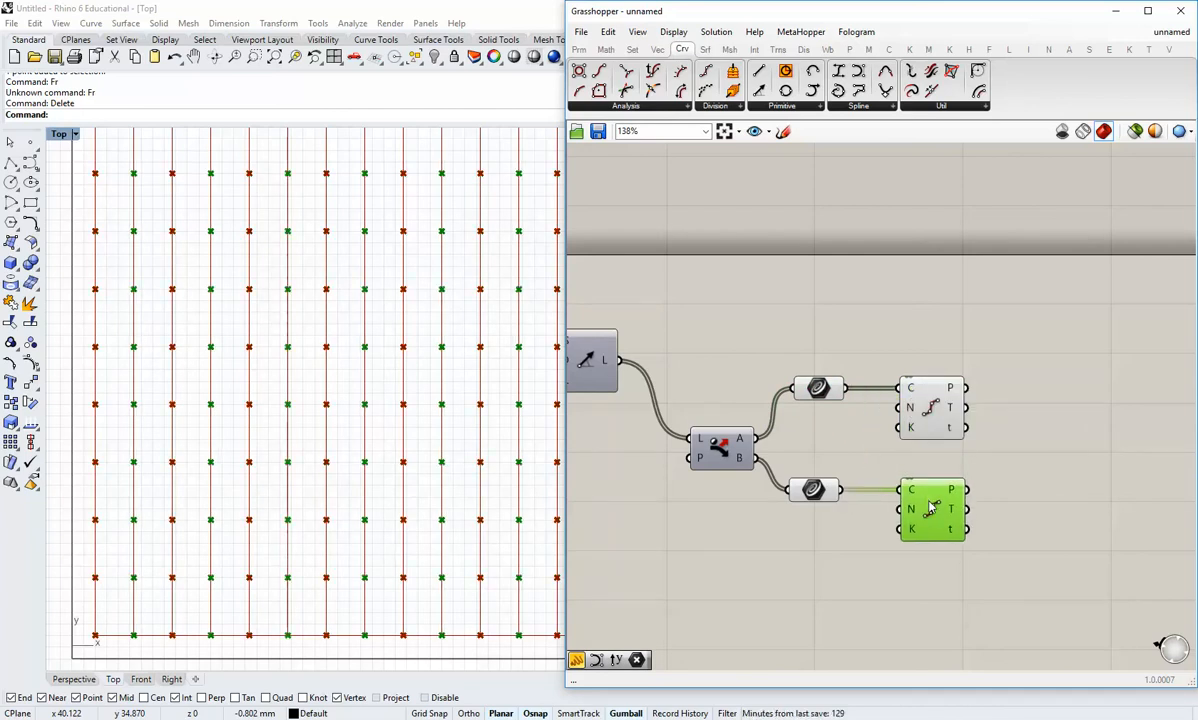
Move the second Curve parameter and its Divide Curve lower, and align the first Curve parameter above it.
{"action": "left_click_drag", "start_coordinate": [957, 573], "coordinate": [815, 531]}
{"action": "left_click_drag", "start_coordinate": [839, 575], "coordinate": [806, 386]}
{"action": "left_click", "coordinate": [806, 364]}
{"action": "left_click", "coordinate": [898, 366]}
{"action": "right_click_drag", "start_coordinate": [882, 378], "coordinate": [874, 367]}
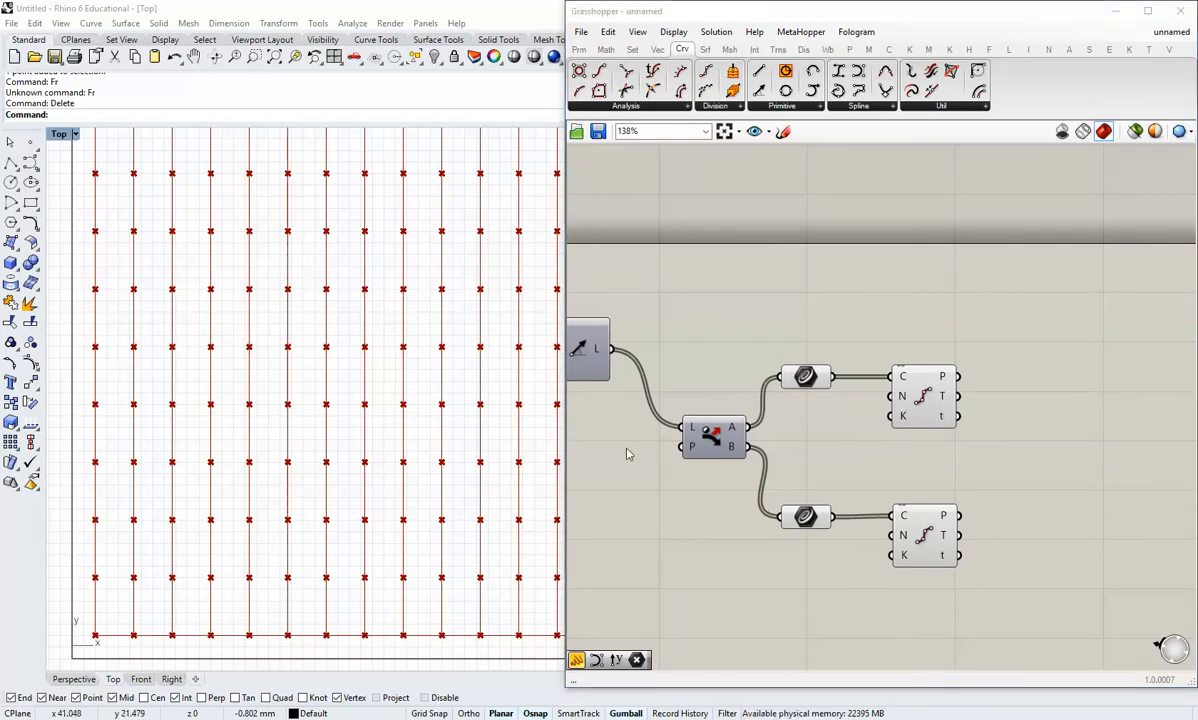
Duplicate the Count slider set to 15 and place the copy below the Dispatch component.
{"action": "right_click_drag", "start_coordinate": [776, 414], "coordinate": [776, 396]}
{"action": "right_click_drag", "start_coordinate": [702, 464], "coordinate": [931, 469]}
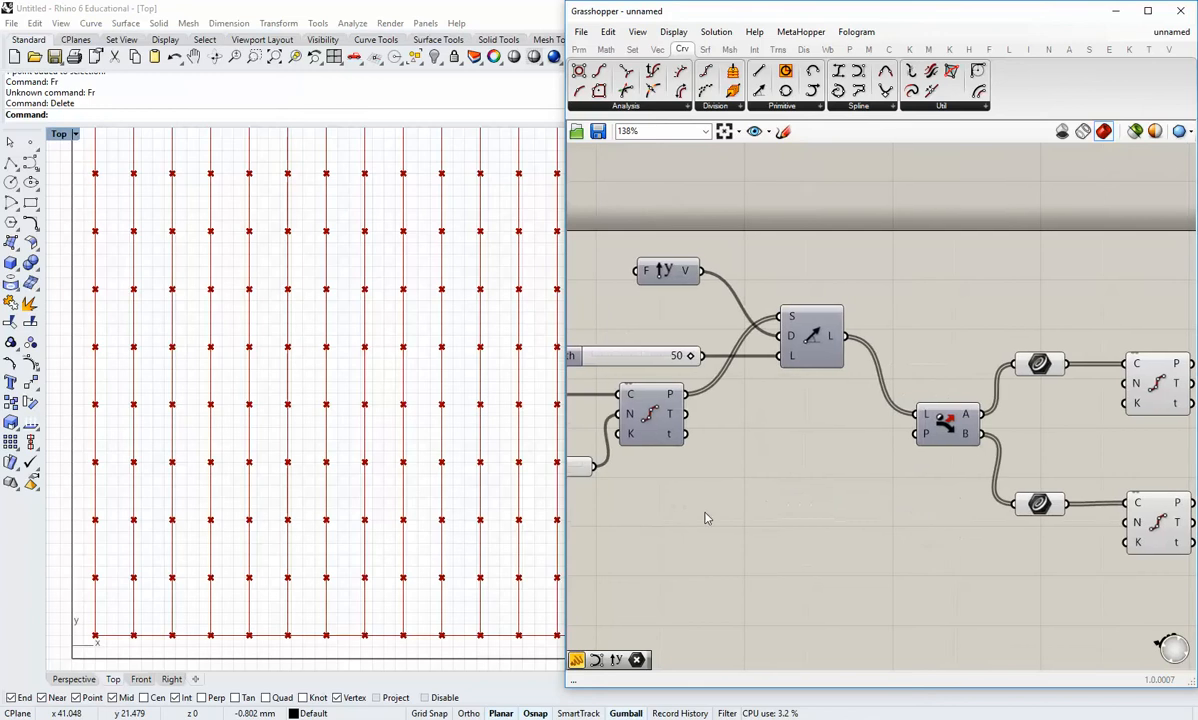
{"action": "mouse_move", "coordinate": [636, 482]}
{"action": "right_mouse_down"}
{"action": "mouse_move", "coordinate": [884, 513]}
{"action": "mouse_move", "coordinate": [761, 485]}
{"action": "right_mouse_up"}
{"action": "left_click", "coordinate": [811, 502]}
{"action": "key", "text": "ctrl+c"}
{"action": "key", "text": "ctrl+v"}
{"action": "left_click_drag", "start_coordinate": [713, 454], "coordinate": [1092, 468]}
{"action": "right_click_drag", "start_coordinate": [1092, 468], "coordinate": [755, 516]}
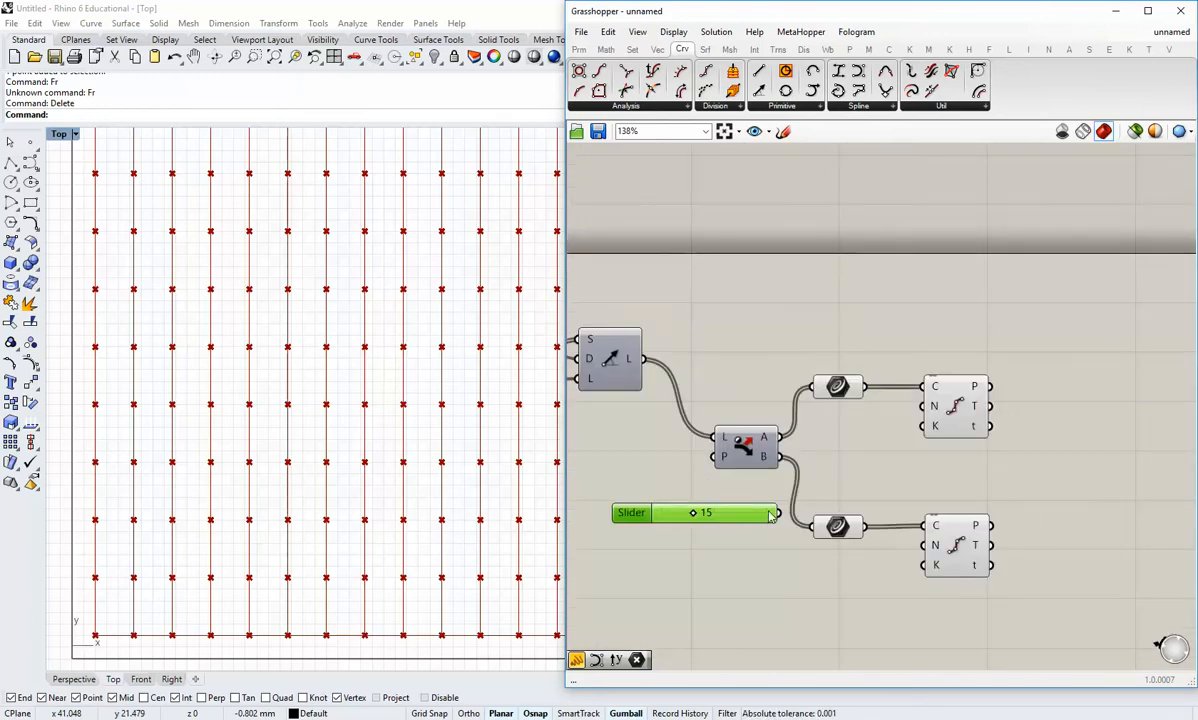
Connect the copied slider to the count inputs of both new Divide Curve components and place it between the branches.
{"action": "left_click_drag", "start_coordinate": [768, 514], "coordinate": [925, 408]}
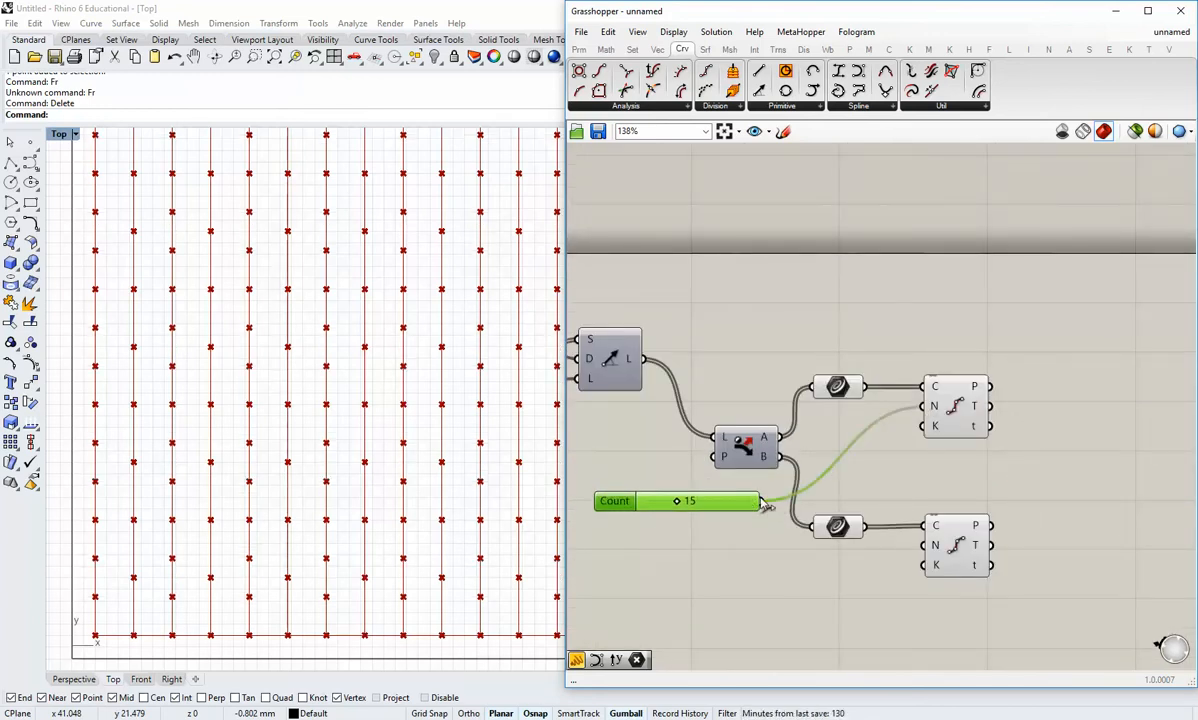
{"action": "left_click_drag", "start_coordinate": [762, 502], "coordinate": [927, 549]}
{"action": "left_click_drag", "start_coordinate": [713, 505], "coordinate": [836, 495]}
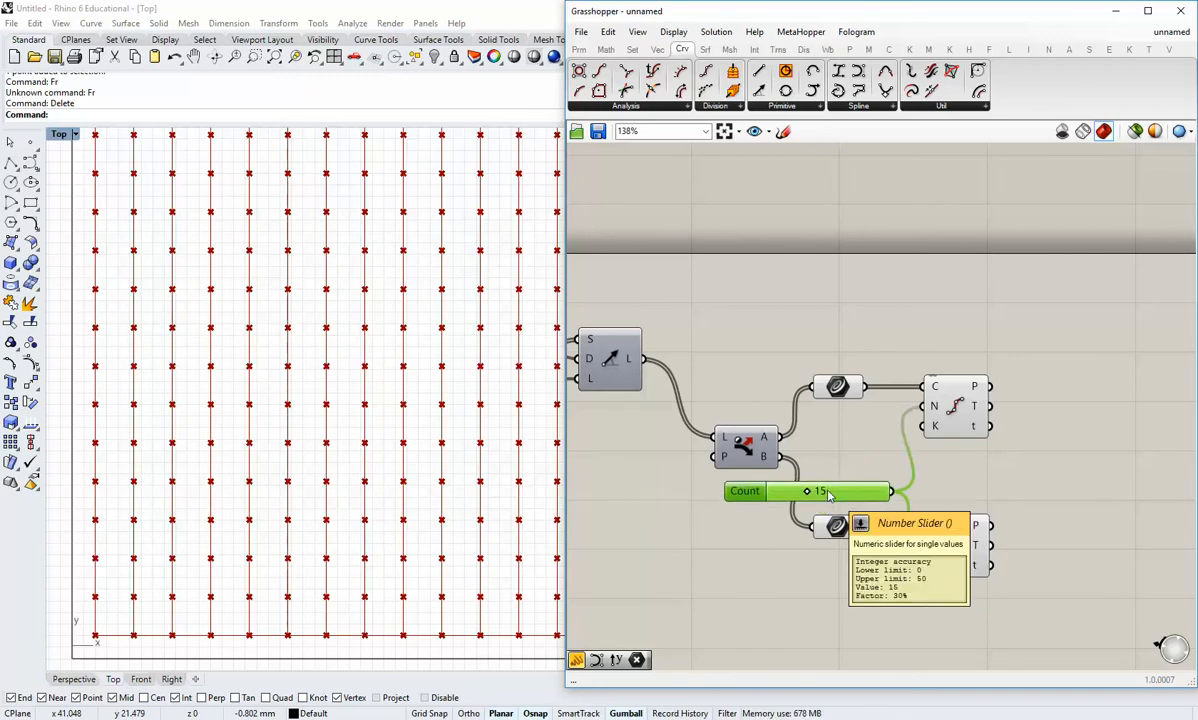
Set the shared division count slider of the two line sets to 20.
{"action": "double_click", "coordinate": [845, 495]}
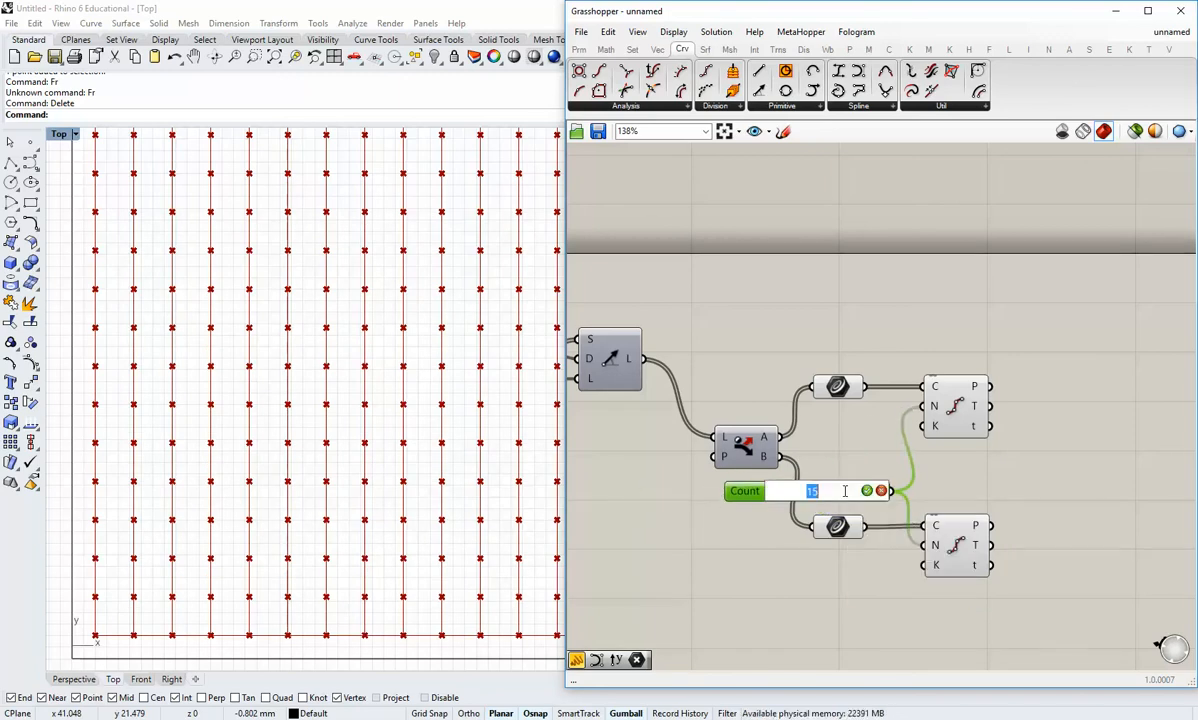
{"action": "type", "text": "20"}
{"action": "key", "text": "Return"}
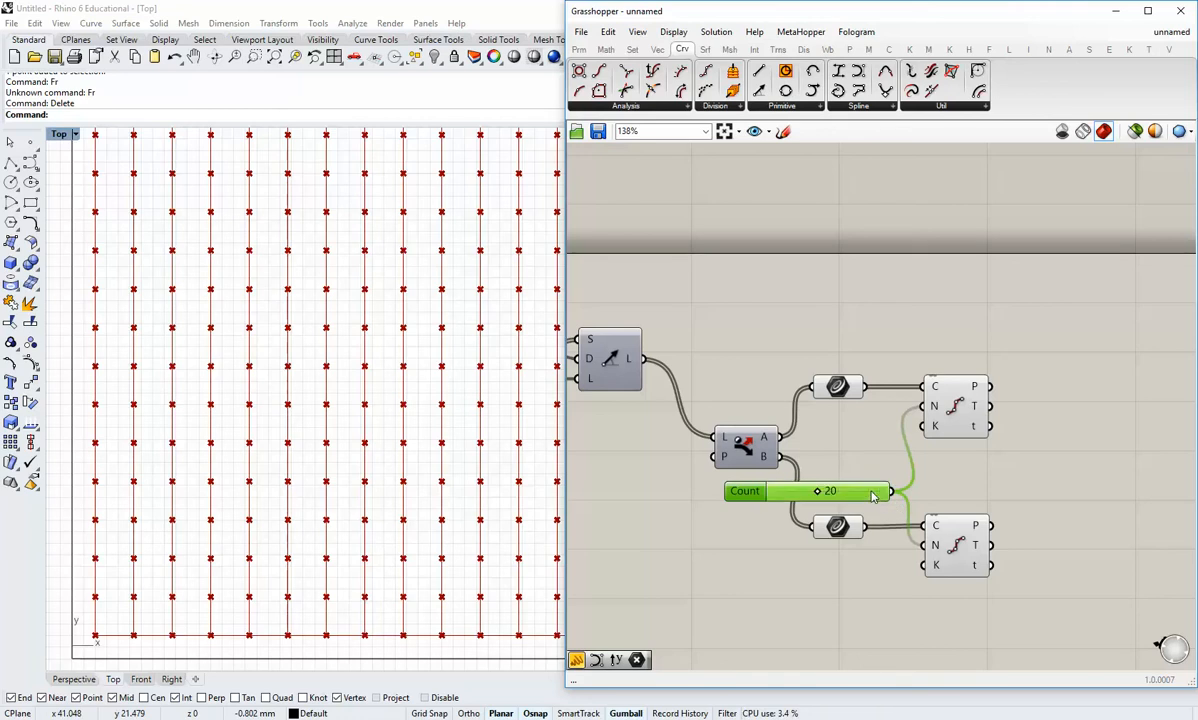
Reposition the Count slider set to 20 between the two Curve parameters, left of the Divide Curve components.
{"action": "left_click_drag", "start_coordinate": [857, 492], "coordinate": [881, 484]}
{"action": "left_click", "coordinate": [851, 467]}
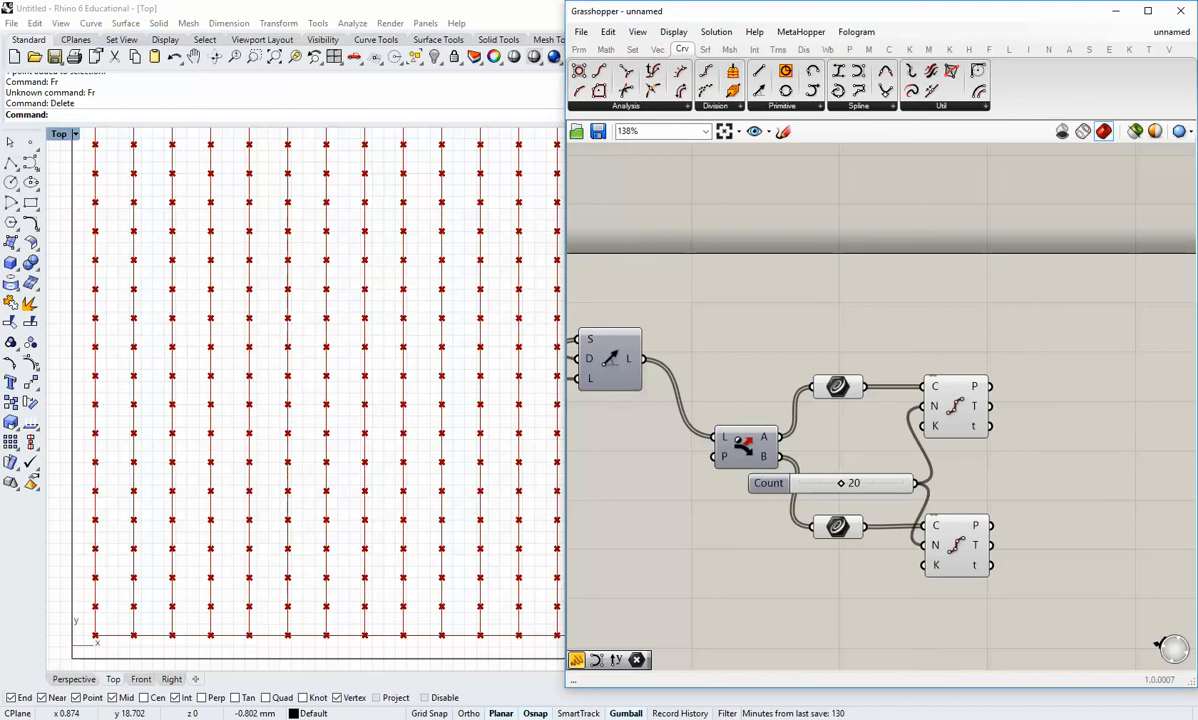
{"action": "right_click_drag", "start_coordinate": [963, 449], "coordinate": [822, 437]}
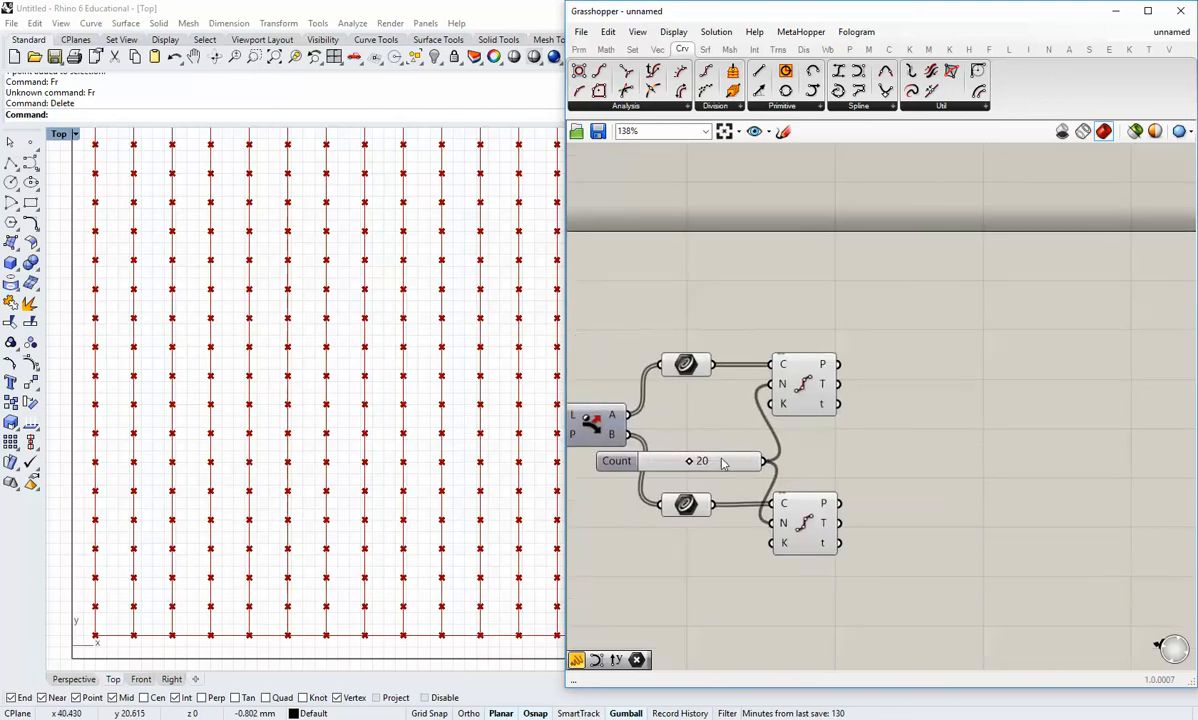
{"action": "left_click_drag", "start_coordinate": [724, 462], "coordinate": [719, 472]}
Examine the division points of each Divide Curve branch in the viewport and the default Dispatch pattern that separates the two line sets.
{"action": "left_click", "coordinate": [812, 375]}
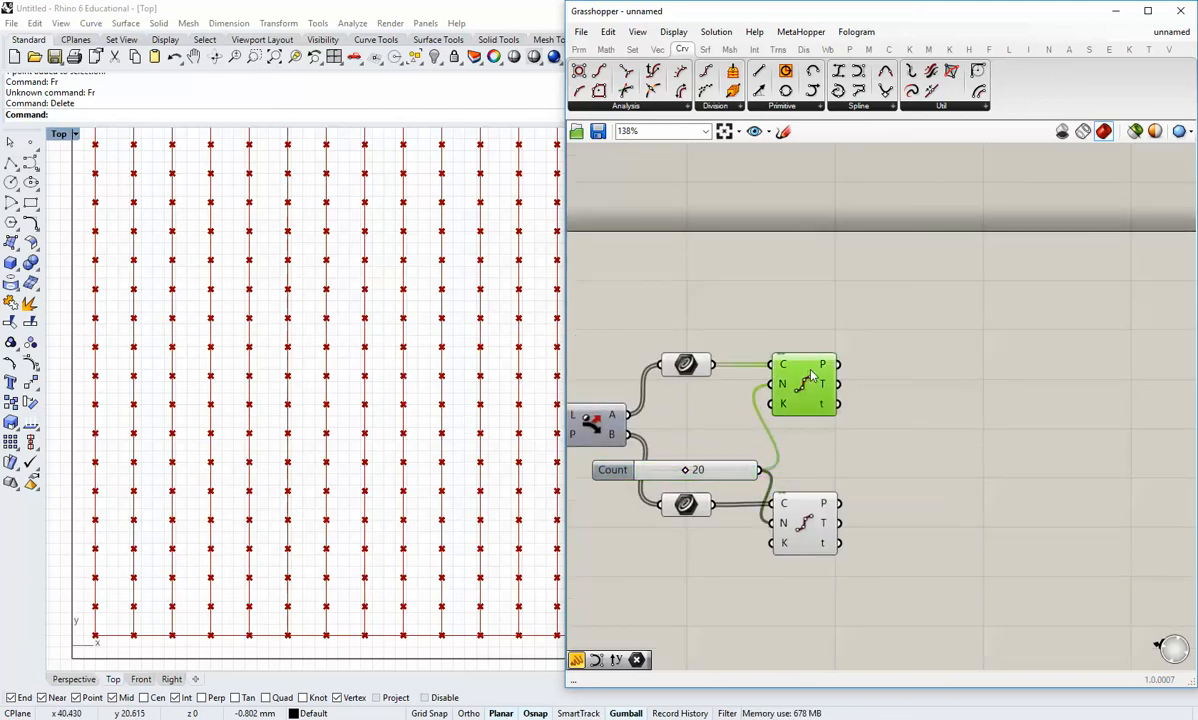
{"action": "left_click", "coordinate": [860, 515]}
{"action": "right_click_drag", "start_coordinate": [861, 515], "coordinate": [1066, 515]}
{"action": "left_click", "coordinate": [1021, 402]}
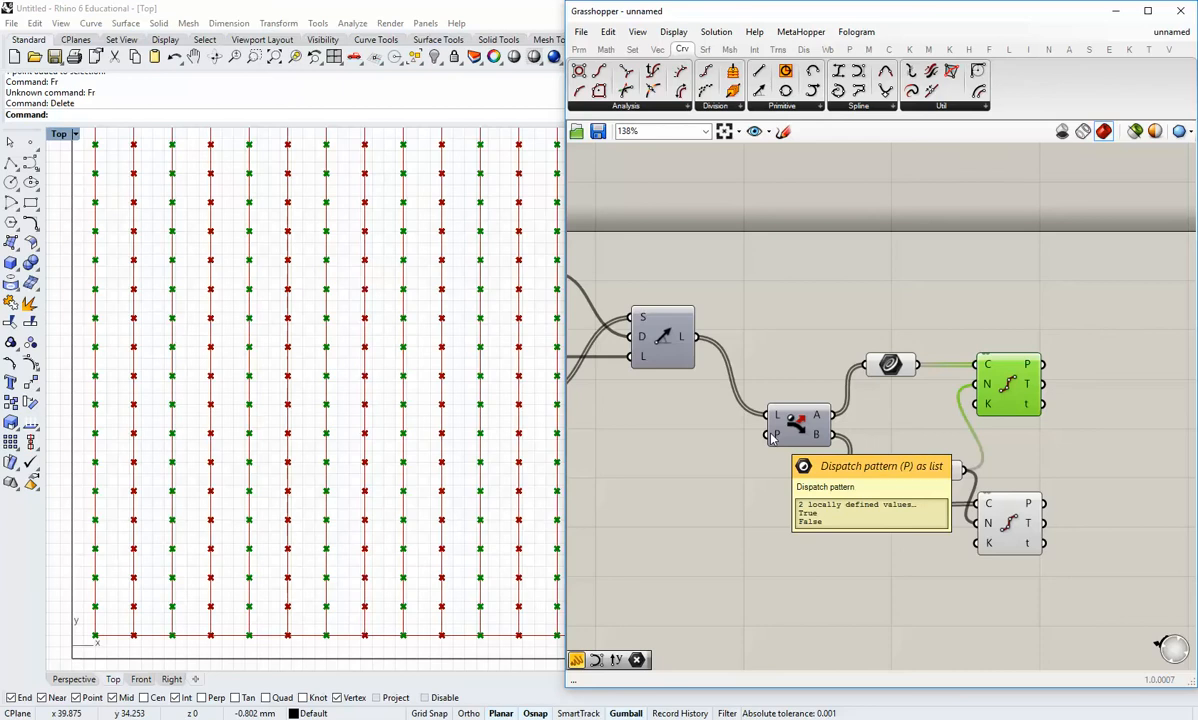
{"action": "mouse_move", "coordinate": [773, 436]}
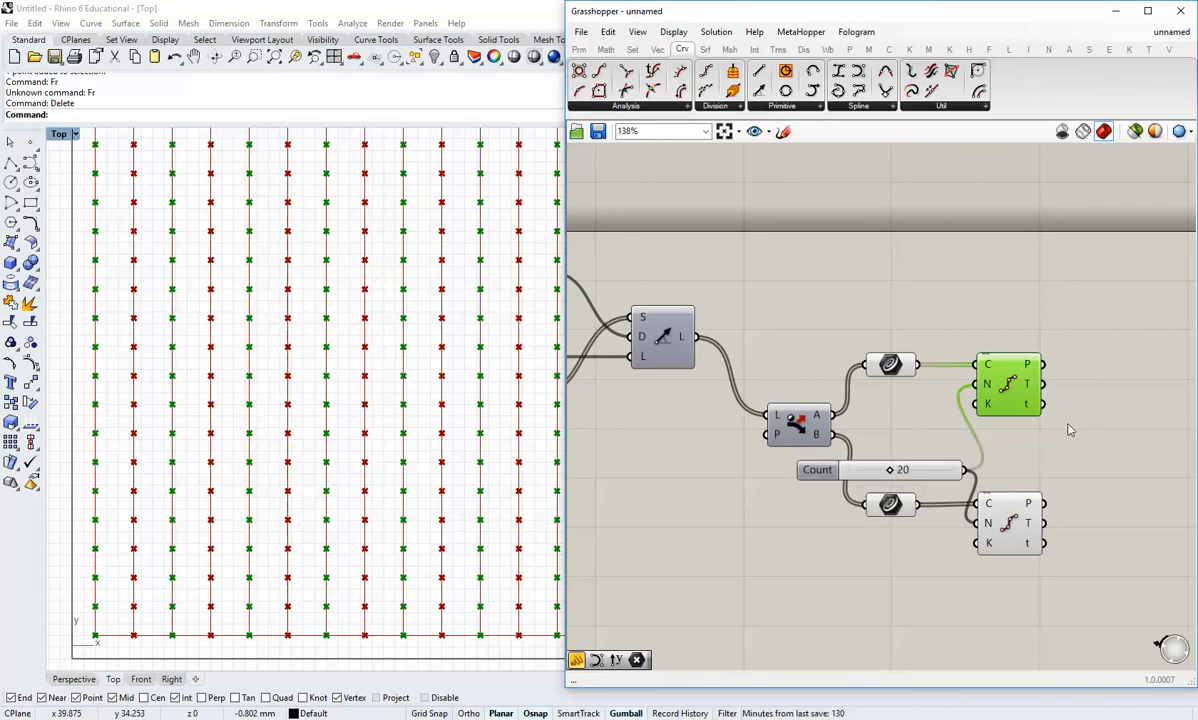
{"action": "mouse_move", "coordinate": [1033, 367]}
{"action": "left_click", "coordinate": [1013, 541]}
{"action": "left_click_drag", "start_coordinate": [1006, 541], "coordinate": [1009, 540]}
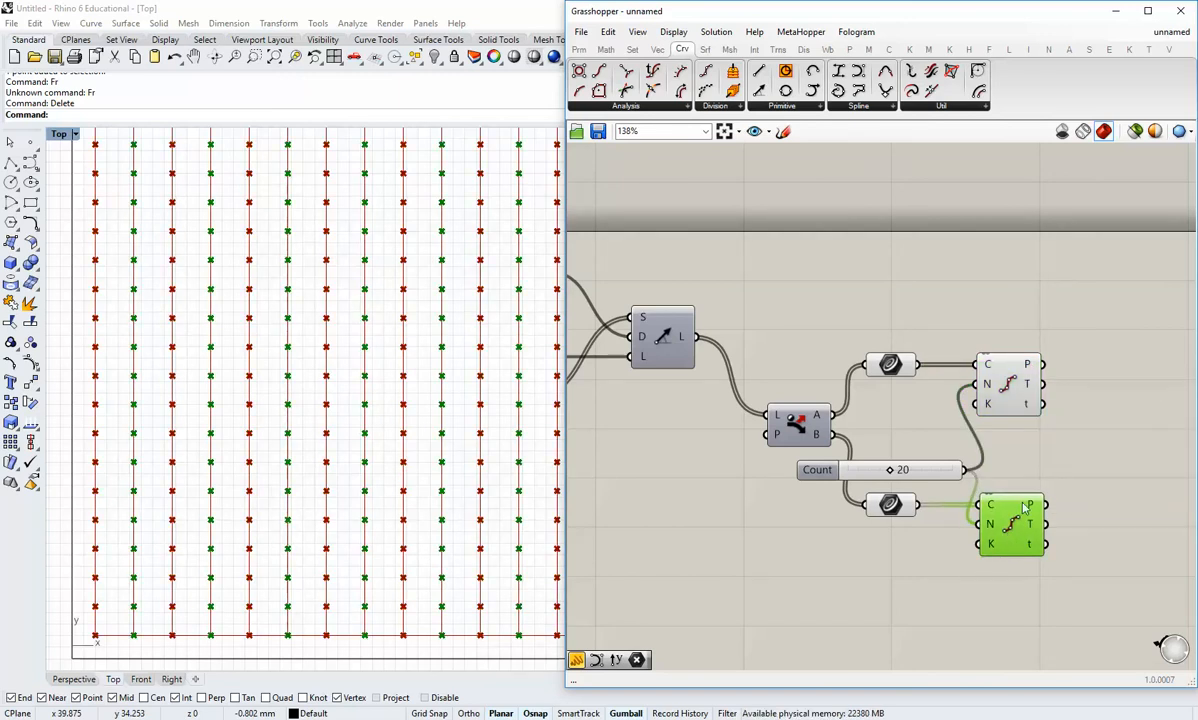
{"action": "left_click", "coordinate": [1015, 403]}
{"action": "left_click", "coordinate": [999, 506]}
{"action": "left_click", "coordinate": [1058, 445]}
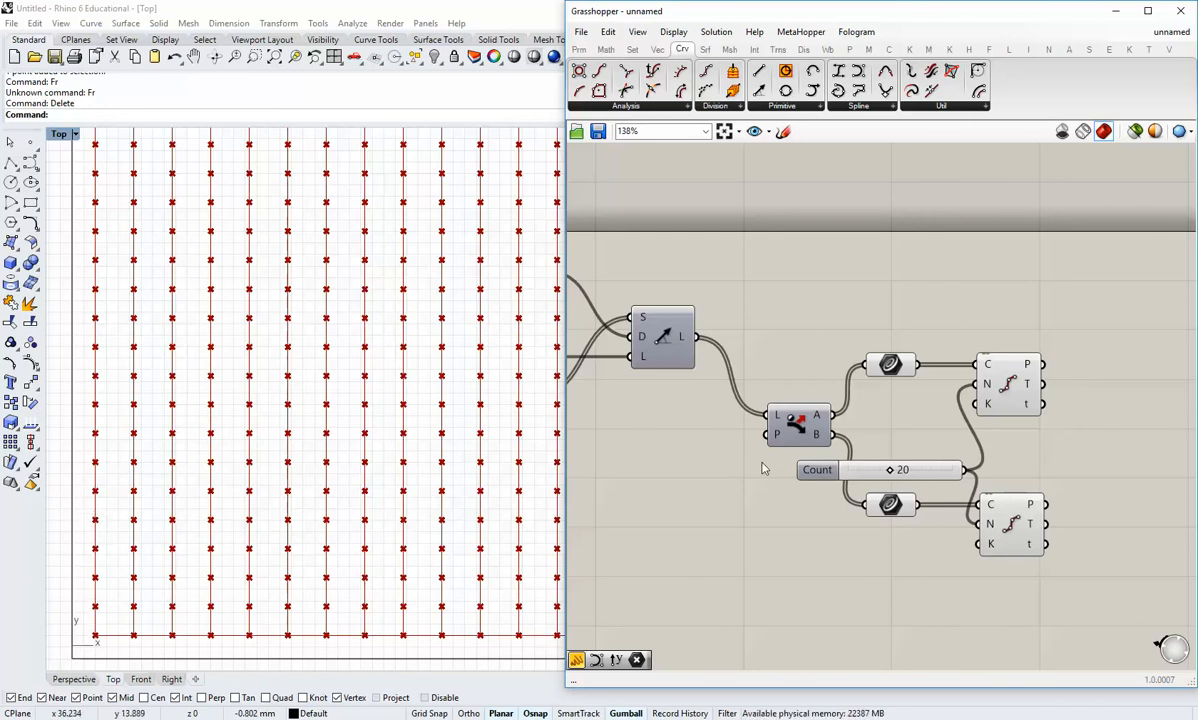
{"action": "right_click_drag", "start_coordinate": [996, 448], "coordinate": [891, 434]}
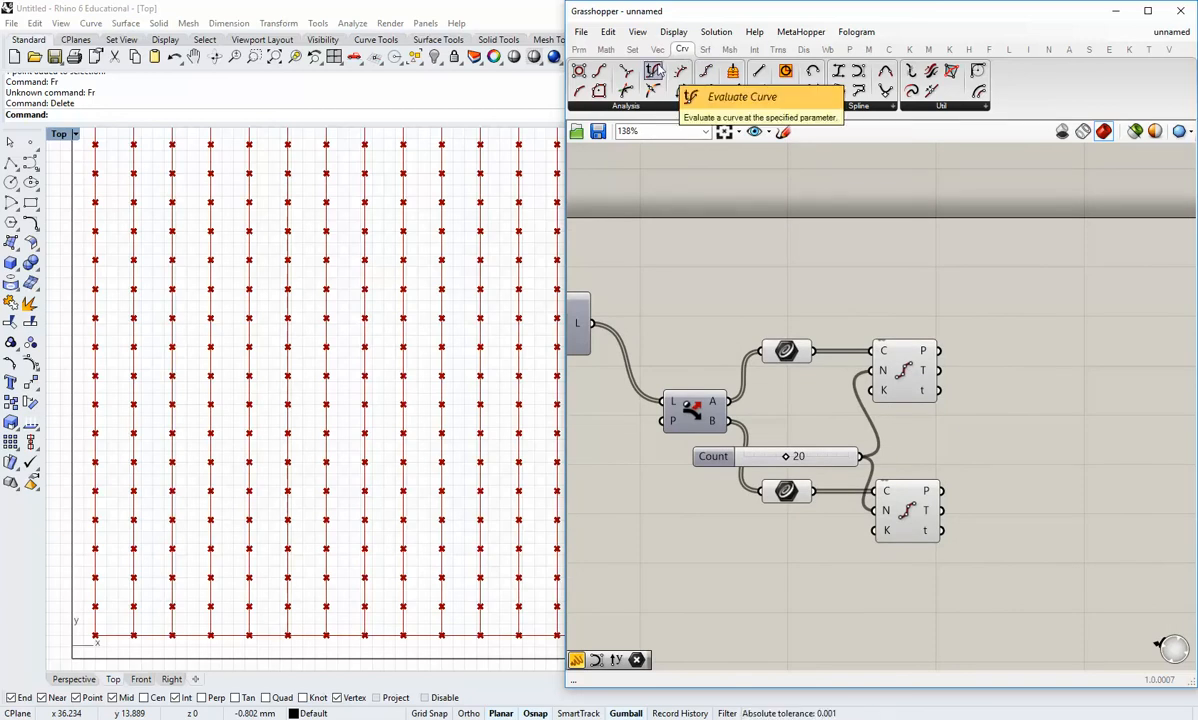
{"action": "scroll", "coordinate": [965, 318], "scroll_direction": "down", "scroll_amount": 3}
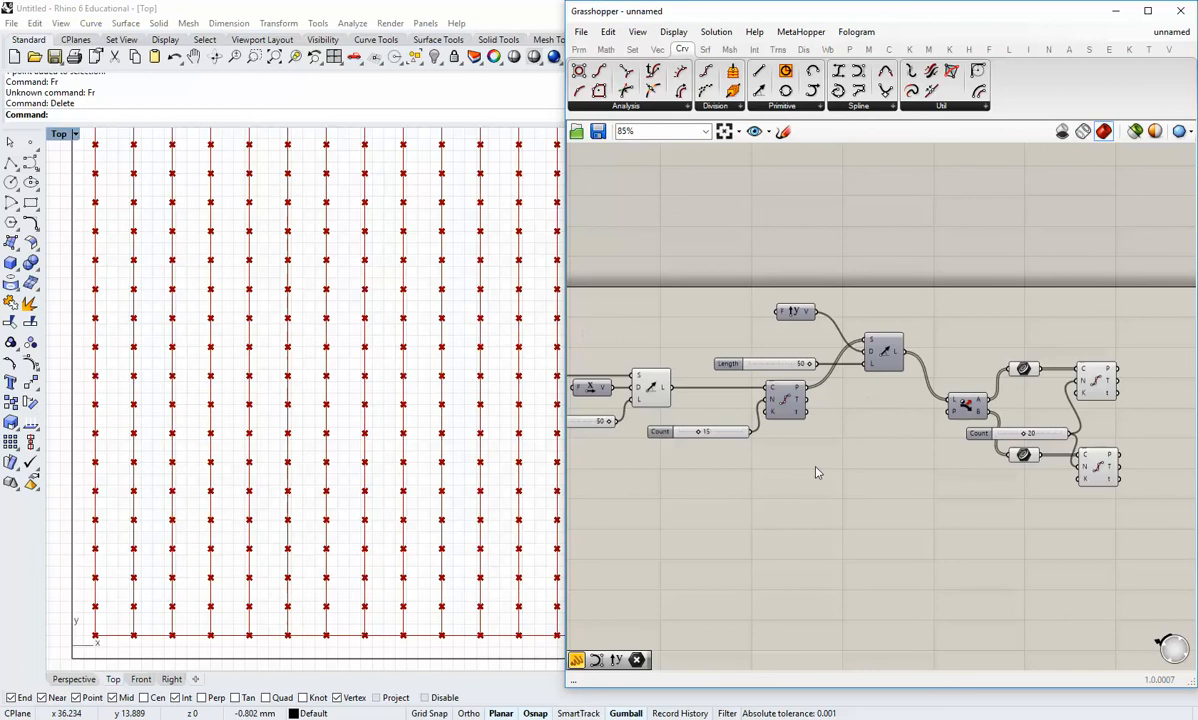
{"action": "right_click_drag", "start_coordinate": [898, 456], "coordinate": [623, 472]}
{"action": "scroll", "coordinate": [848, 442], "scroll_direction": "up", "scroll_amount": 2}
{"action": "right_click_drag", "start_coordinate": [848, 442], "coordinate": [835, 397]}
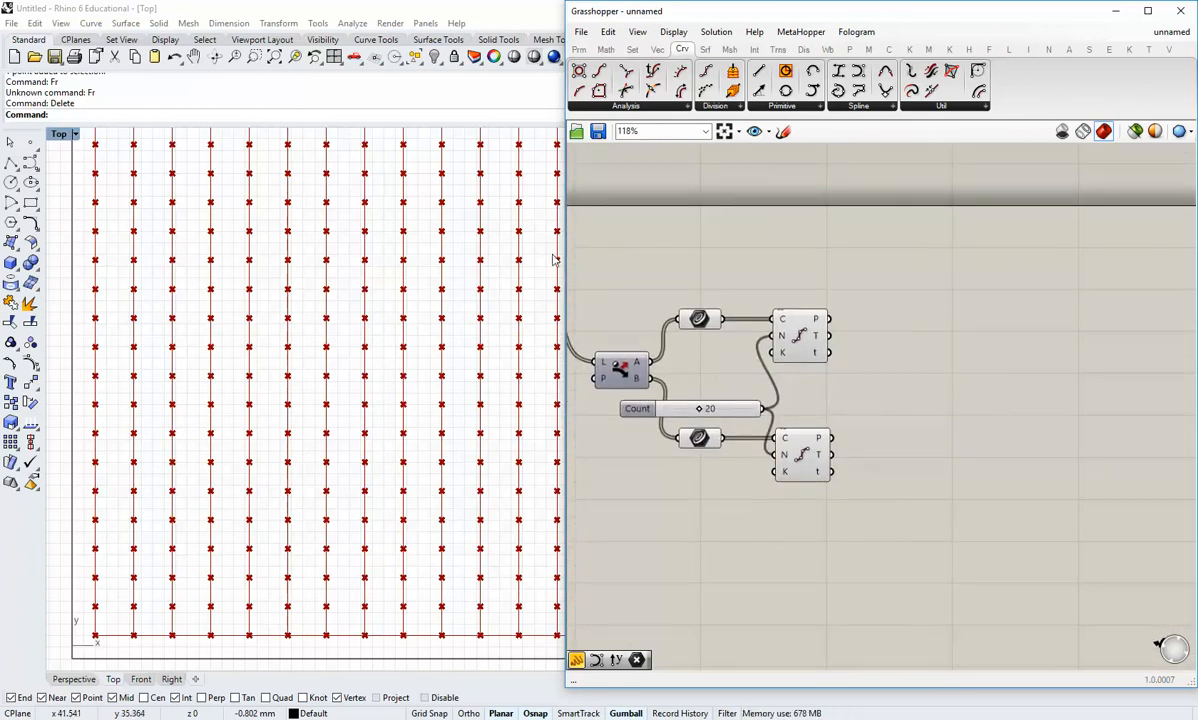
{"action": "right_click_drag", "start_coordinate": [921, 384], "coordinate": [910, 363]}
{"action": "right_click_drag", "start_coordinate": [852, 278], "coordinate": [905, 307]}
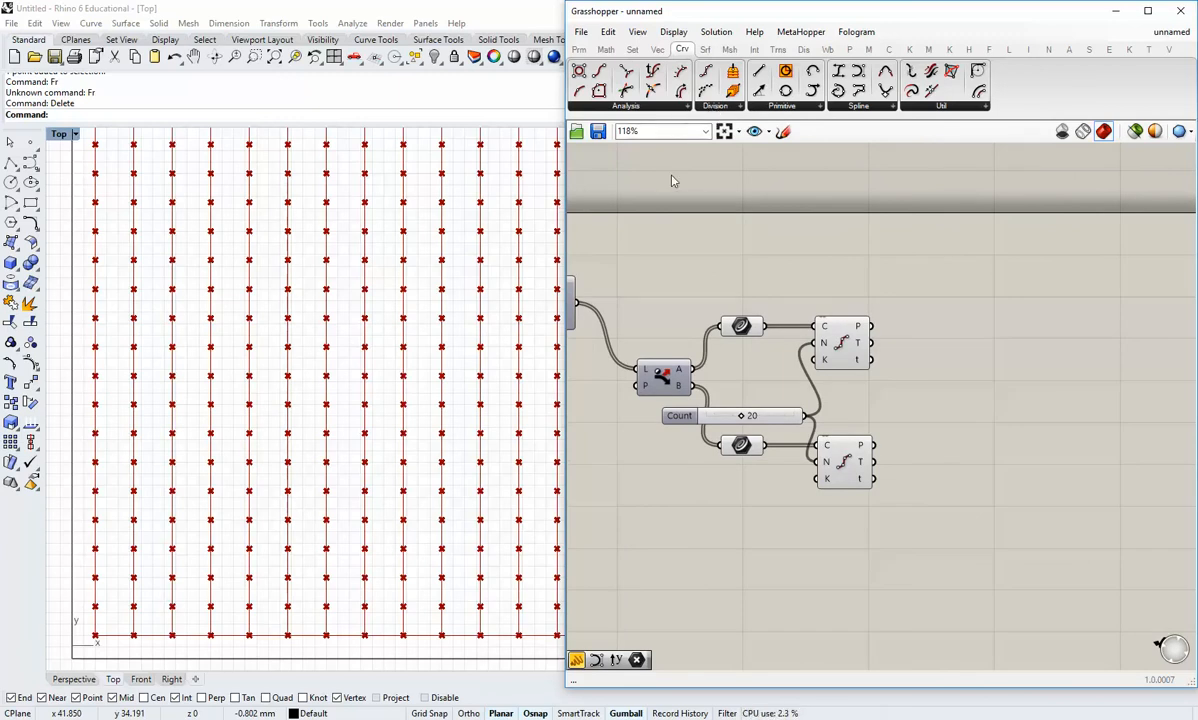
Add a Cull Pattern component to the right of the two Divide Curve components.
{"action": "left_click", "coordinate": [632, 49]}
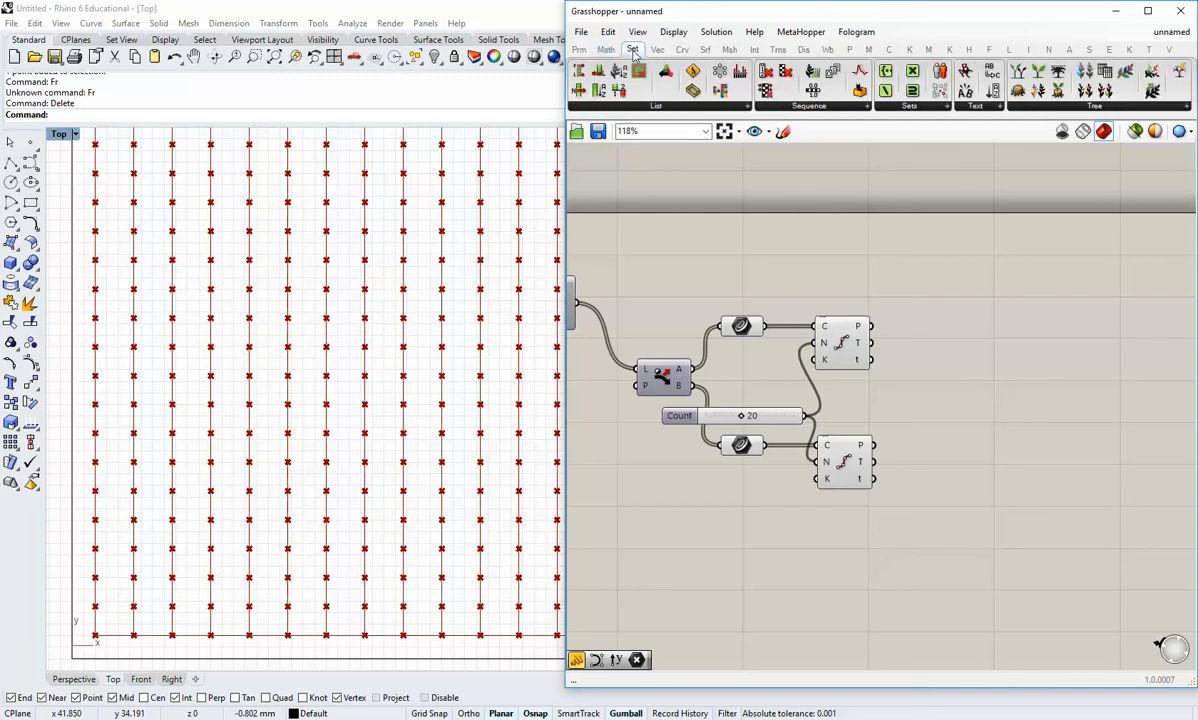
{"action": "left_click", "coordinate": [784, 108]}
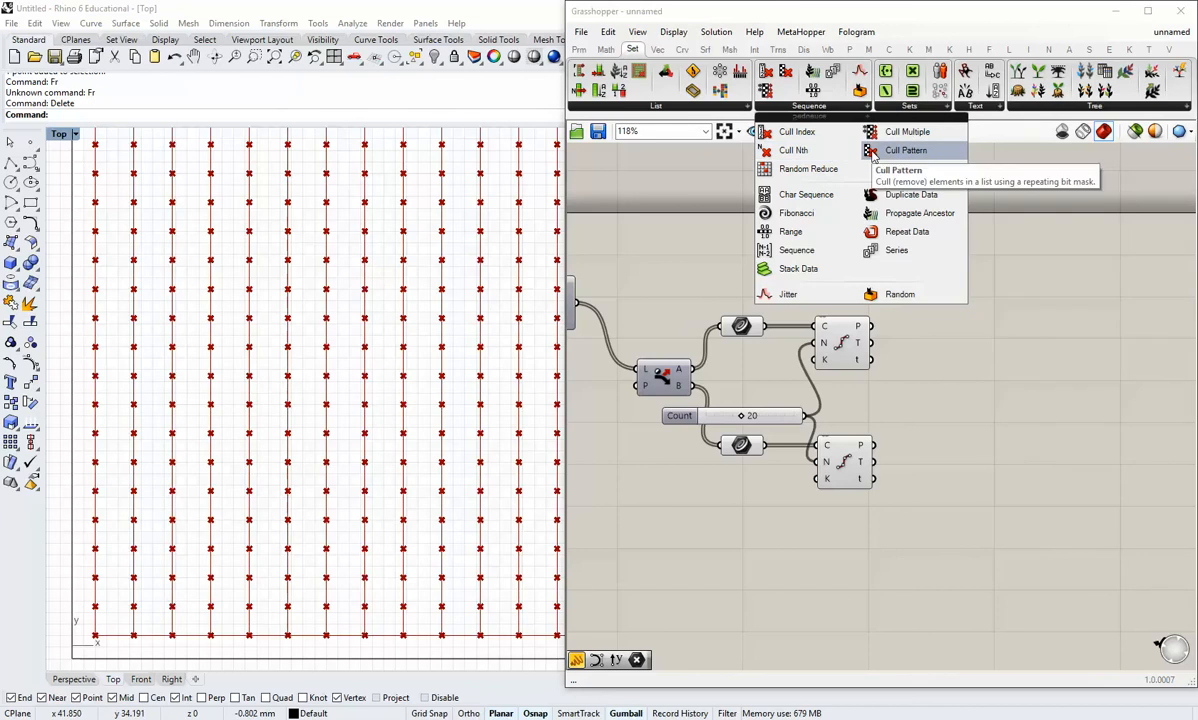
{"action": "left_click", "coordinate": [900, 151]}
{"action": "left_click", "coordinate": [960, 370]}
{"action": "left_click_drag", "start_coordinate": [961, 376], "coordinate": [964, 411]}
{"action": "left_click", "coordinate": [767, 246]}
Add a Panel above the first Divide Curve containing the values 1, 1, 0, 0 on separate lines.
{"action": "left_click", "coordinate": [579, 49]}
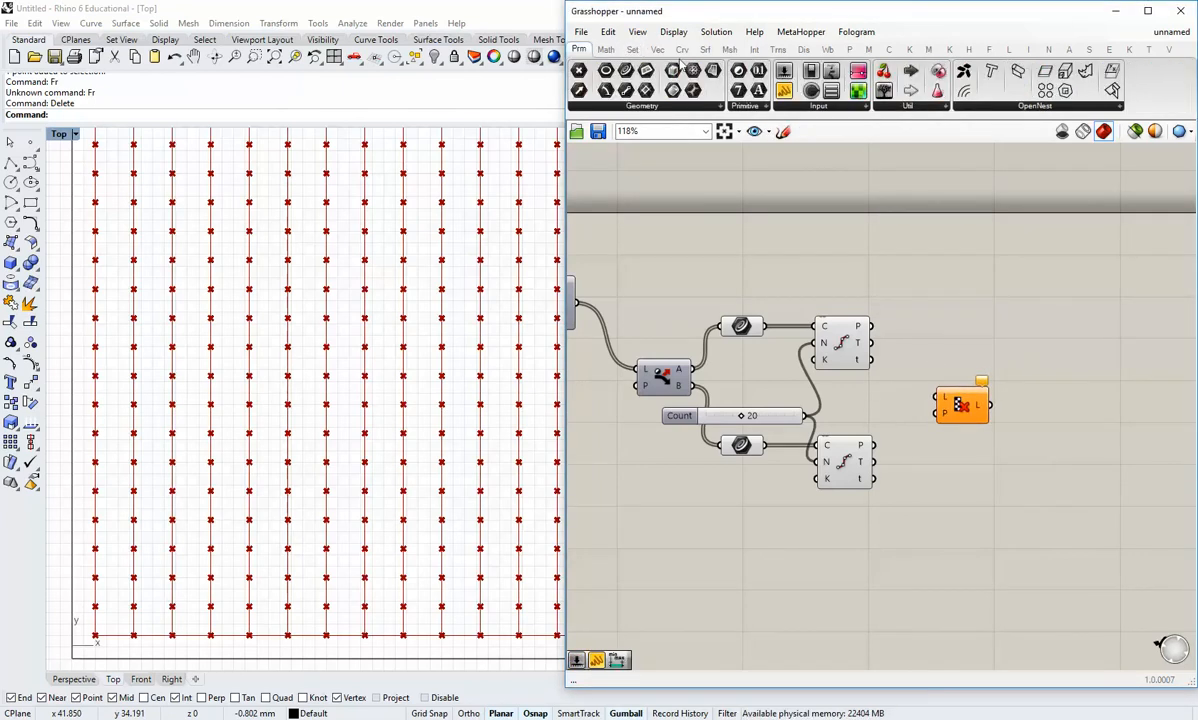
{"action": "left_click", "coordinate": [784, 91]}
{"action": "left_click", "coordinate": [862, 263]}
{"action": "double_click", "coordinate": [867, 262]}
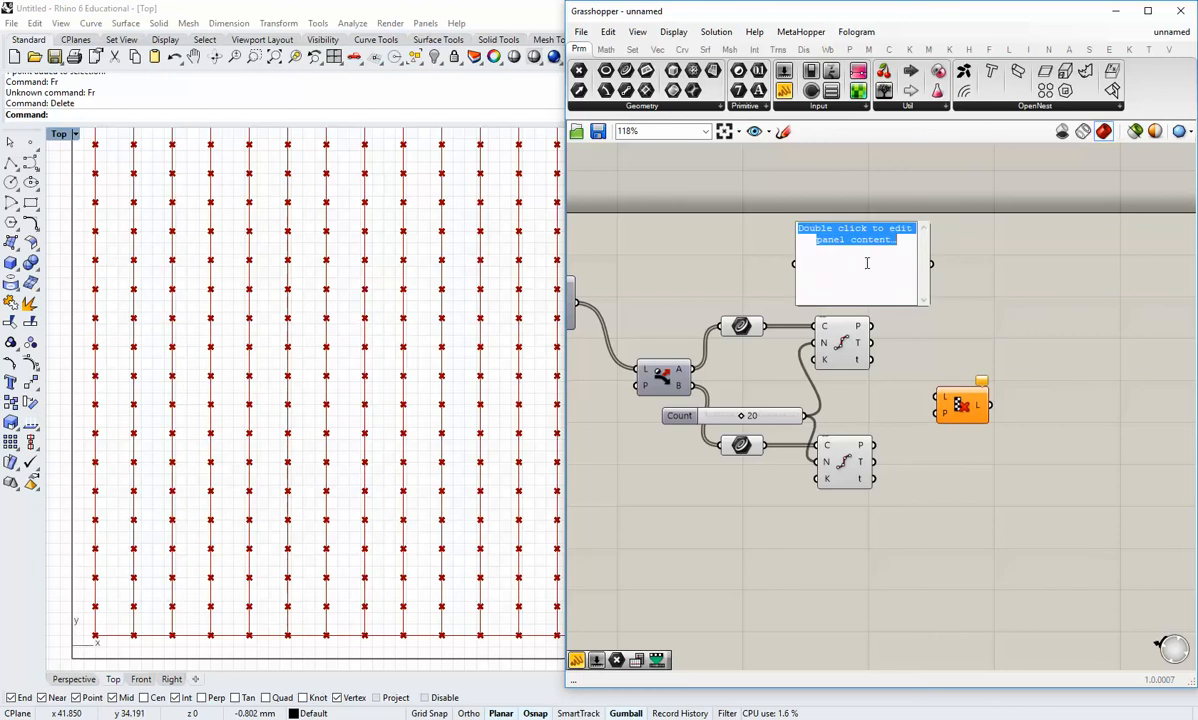
{"action": "type", "text": "1 "}
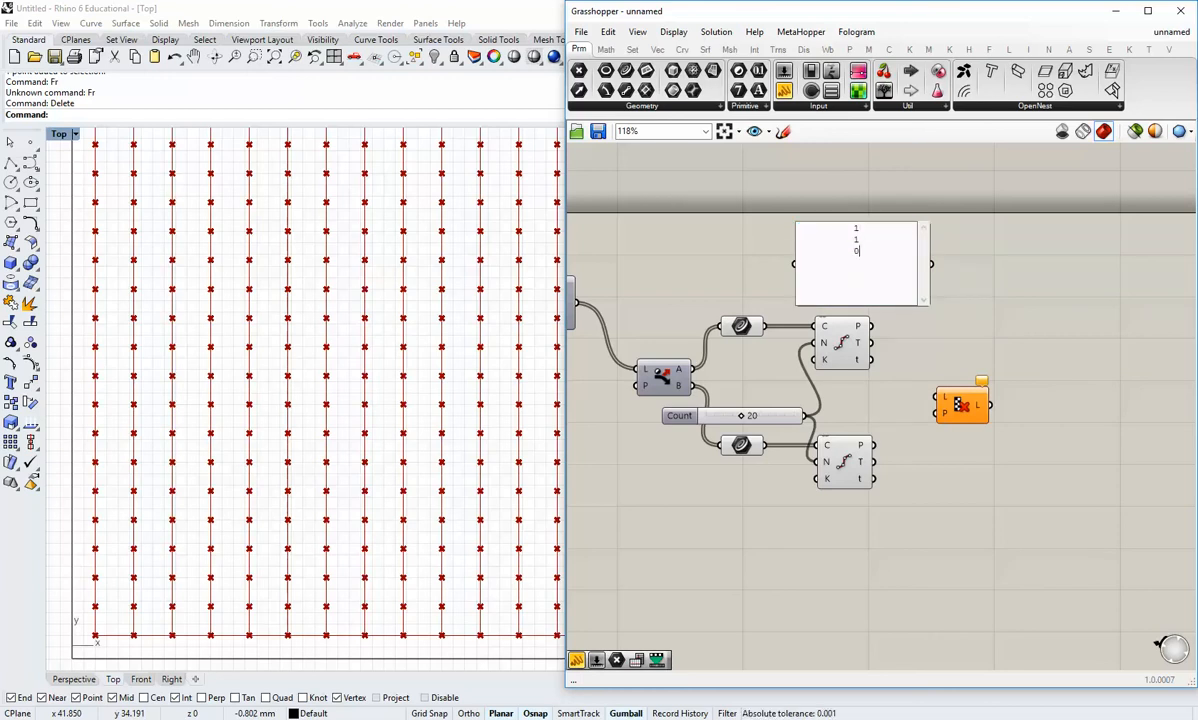
{"action": "type", "text": "0"}
{"action": "key", "text": "Return"}
{"action": "left_click", "coordinate": [950, 308]}
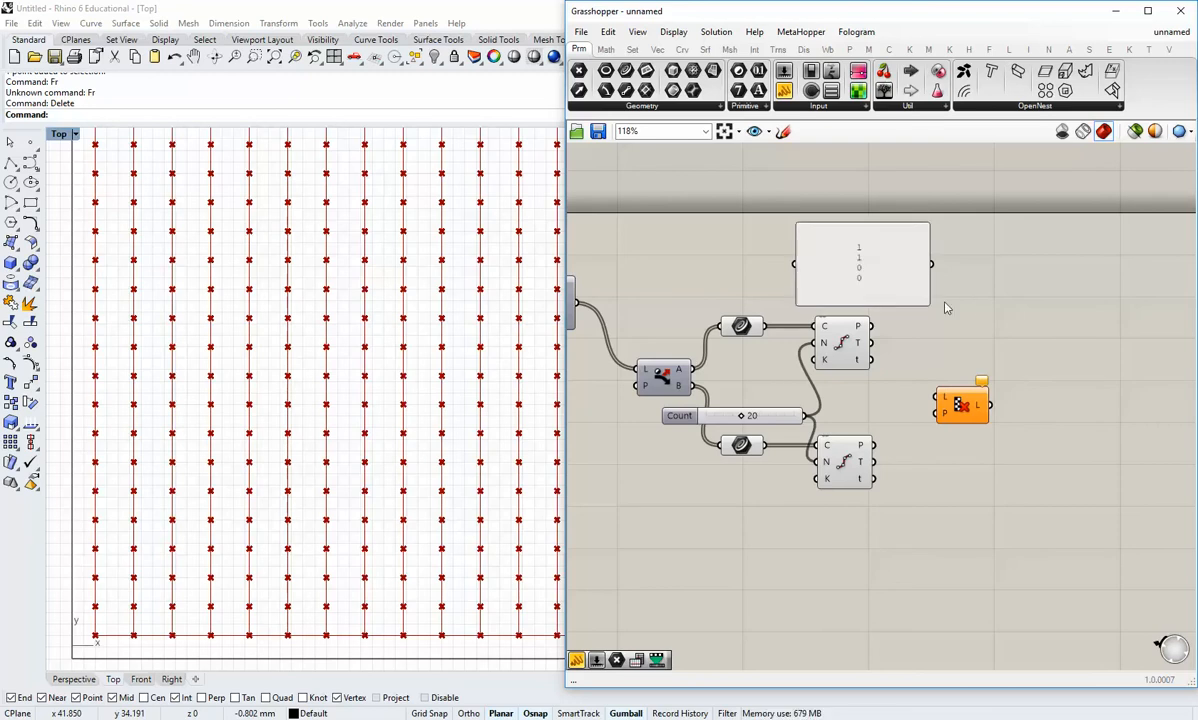
Turn off Multiline Data for the pattern panel and shrink it to a narrow width.
{"action": "right_click", "coordinate": [893, 288]}
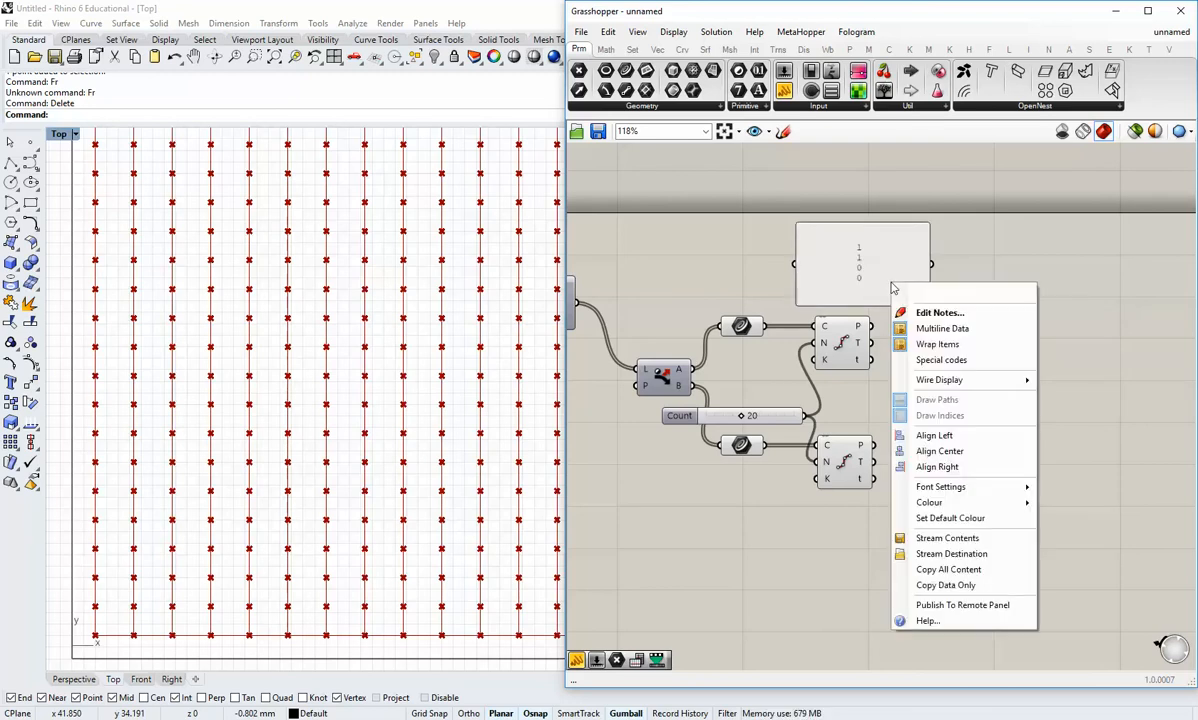
{"action": "left_click", "coordinate": [936, 327]}
{"action": "left_click_drag", "start_coordinate": [926, 281], "coordinate": [853, 283]}
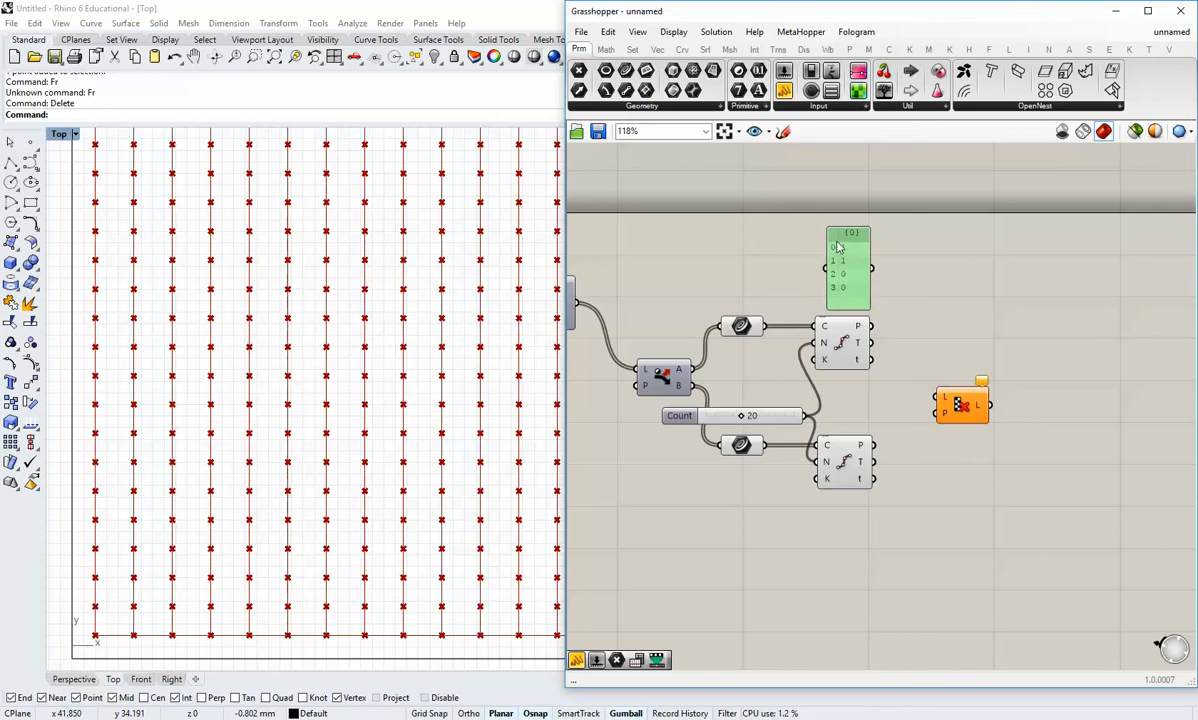
{"action": "left_click", "coordinate": [885, 271]}
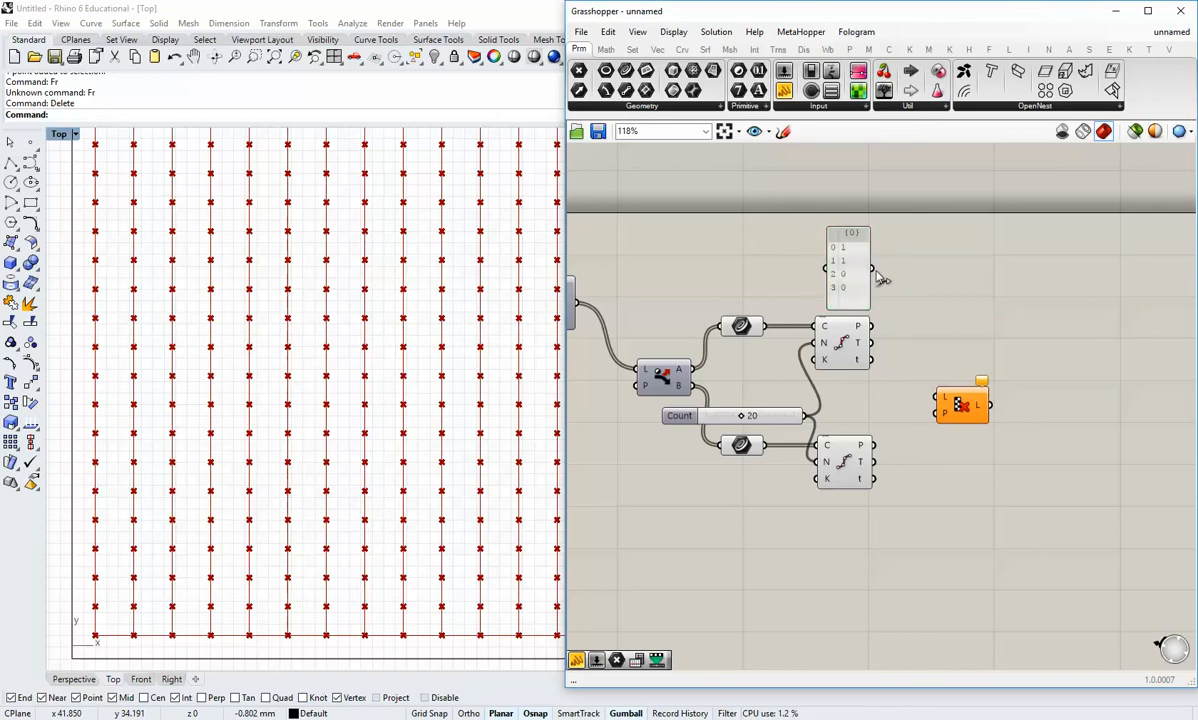
Connect the panel to Cull Pattern's P input and the first Divide Curve's points to its L input, aligning the component beside that branch.
{"action": "left_click_drag", "start_coordinate": [872, 268], "coordinate": [940, 398]}
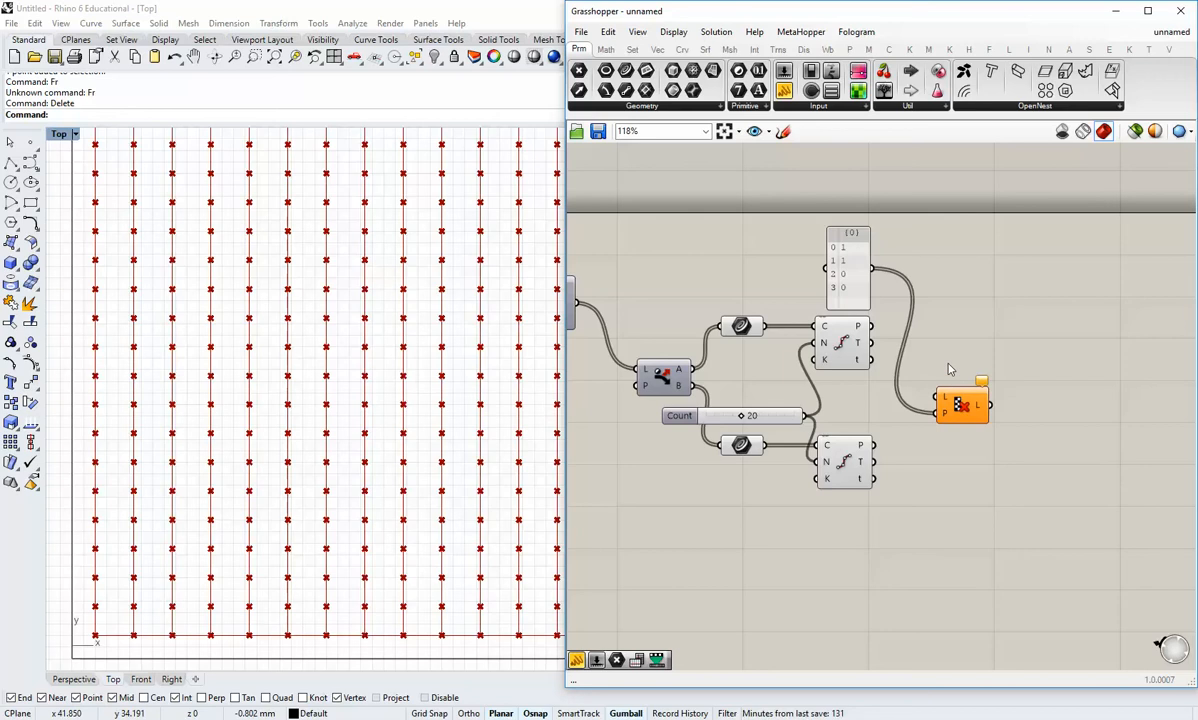
{"action": "left_click_drag", "start_coordinate": [871, 326], "coordinate": [967, 339]}
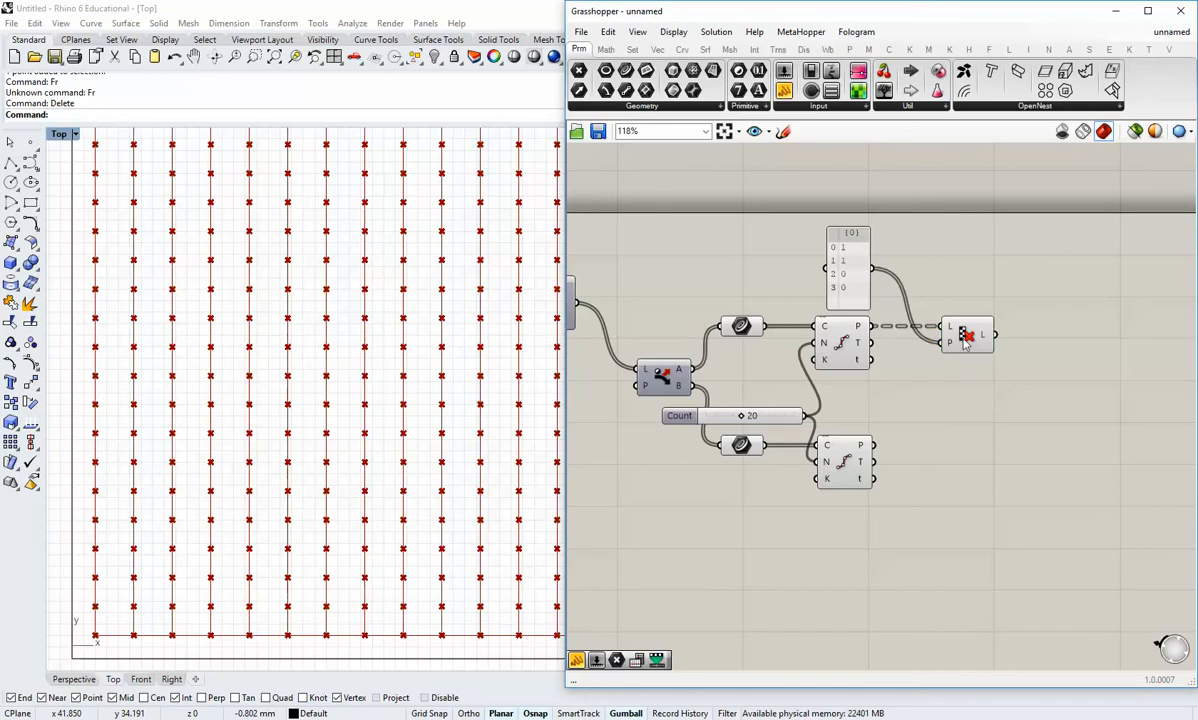
Examine in the Top viewport which points along the first line set the Cull Pattern keeps.
{"action": "right_click_drag", "start_coordinate": [239, 517], "coordinate": [267, 508]}
{"action": "scroll", "coordinate": [140, 600], "scroll_direction": "up", "scroll_amount": 5}
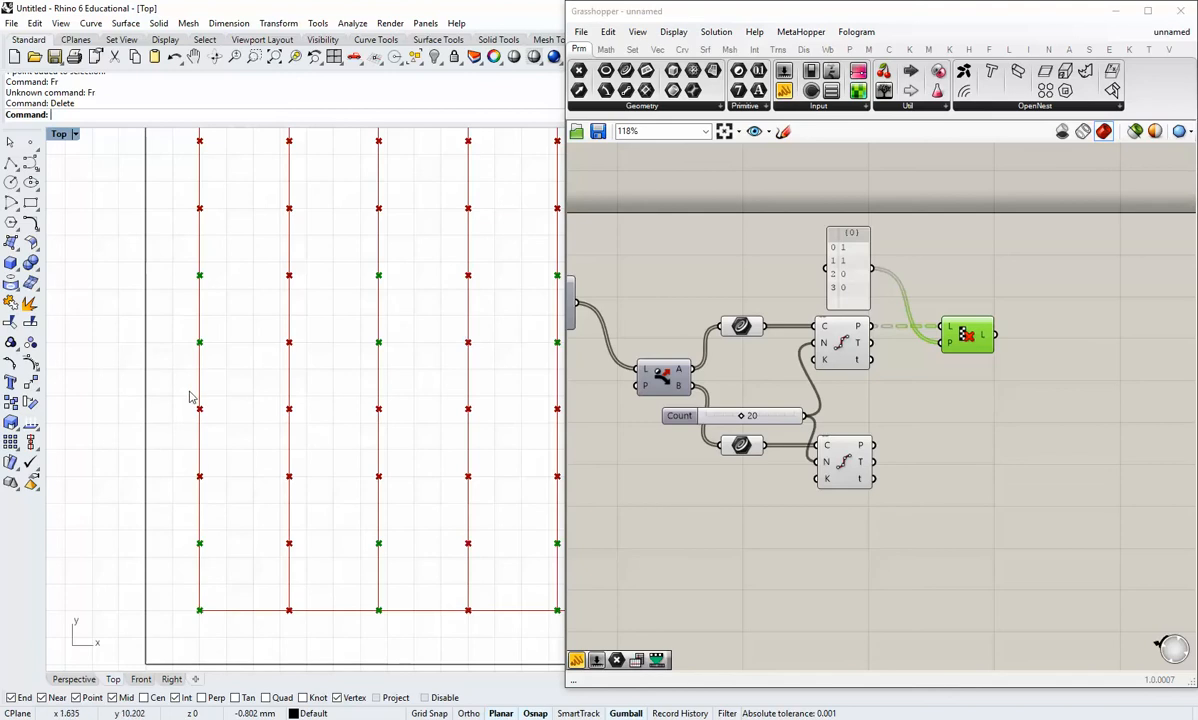
{"action": "right_click_drag", "start_coordinate": [228, 344], "coordinate": [246, 393]}
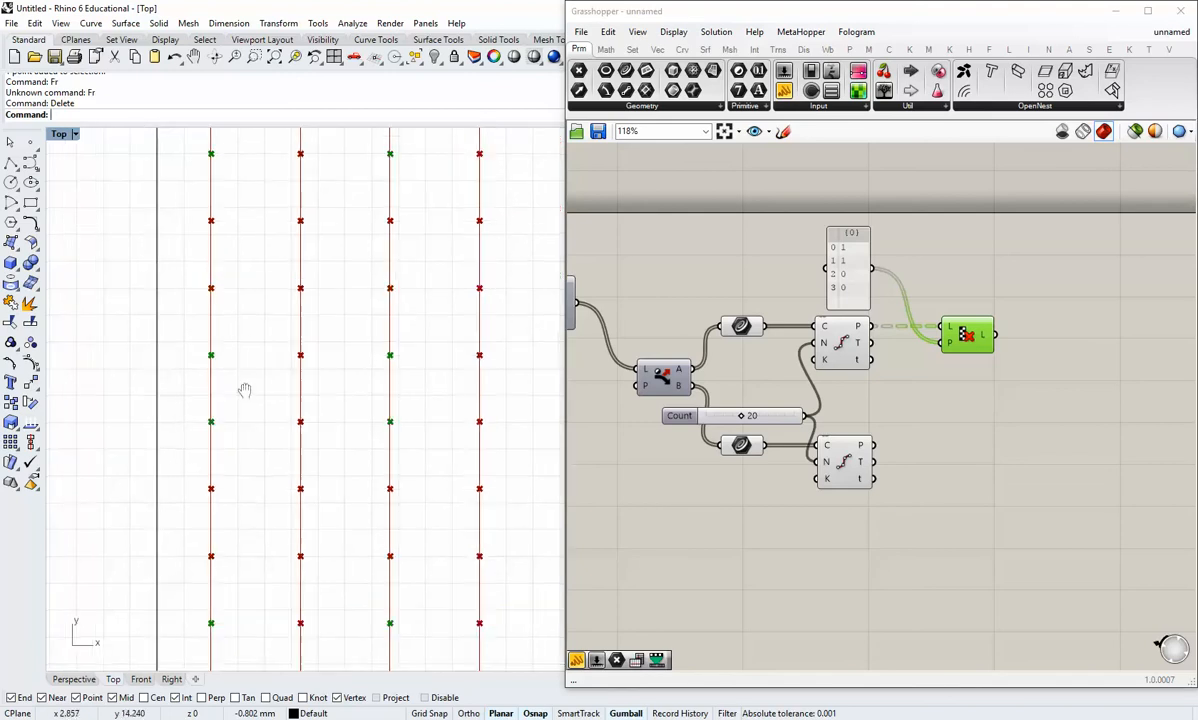
{"action": "right_click_drag", "start_coordinate": [238, 345], "coordinate": [231, 345]}
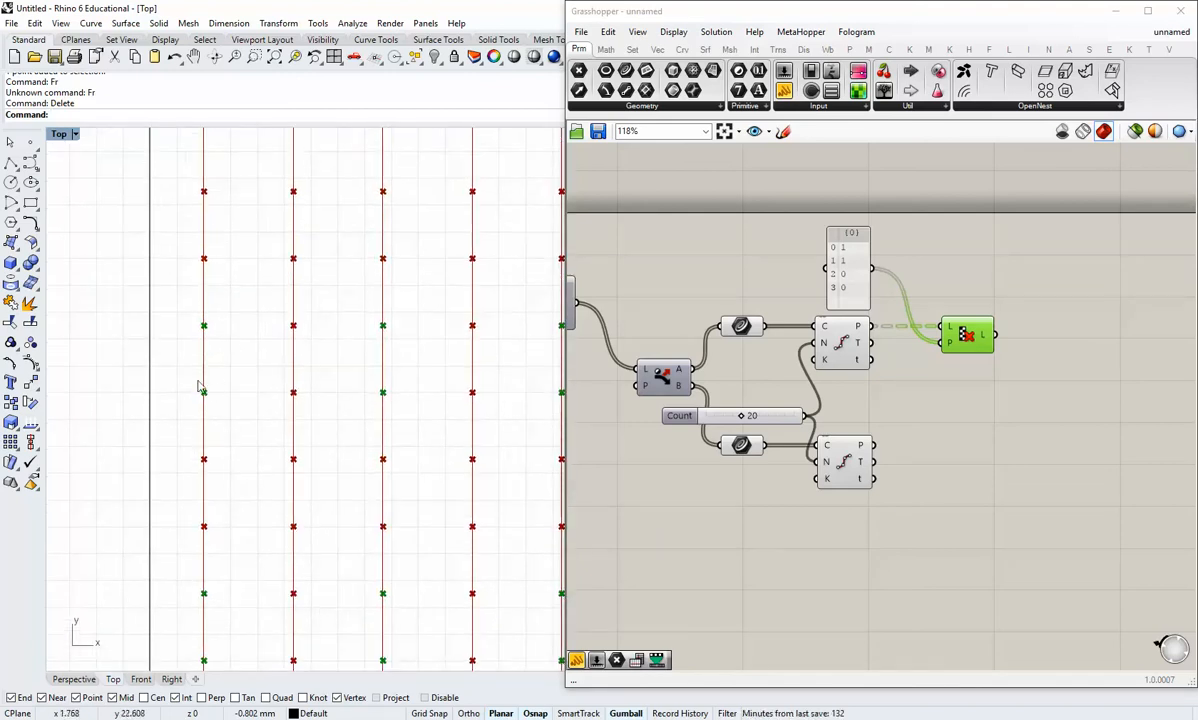
{"action": "scroll", "coordinate": [206, 395], "scroll_direction": "down", "scroll_amount": 5}
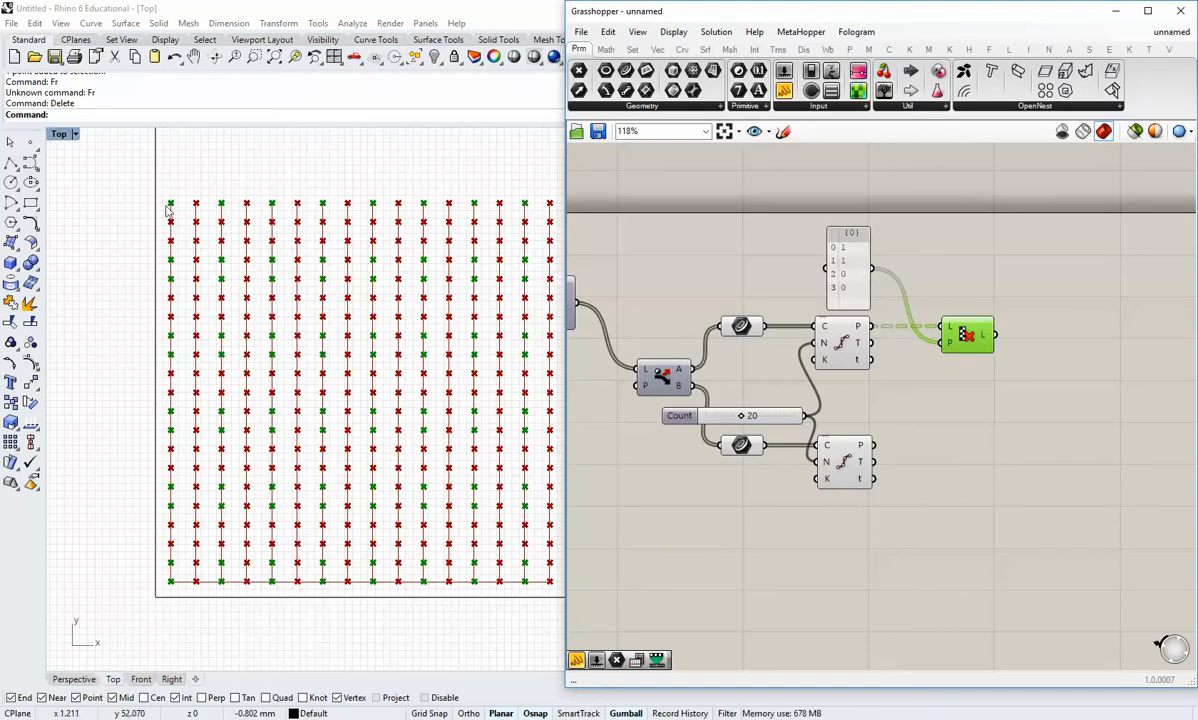
{"action": "right_click_drag", "start_coordinate": [987, 415], "coordinate": [927, 418]}
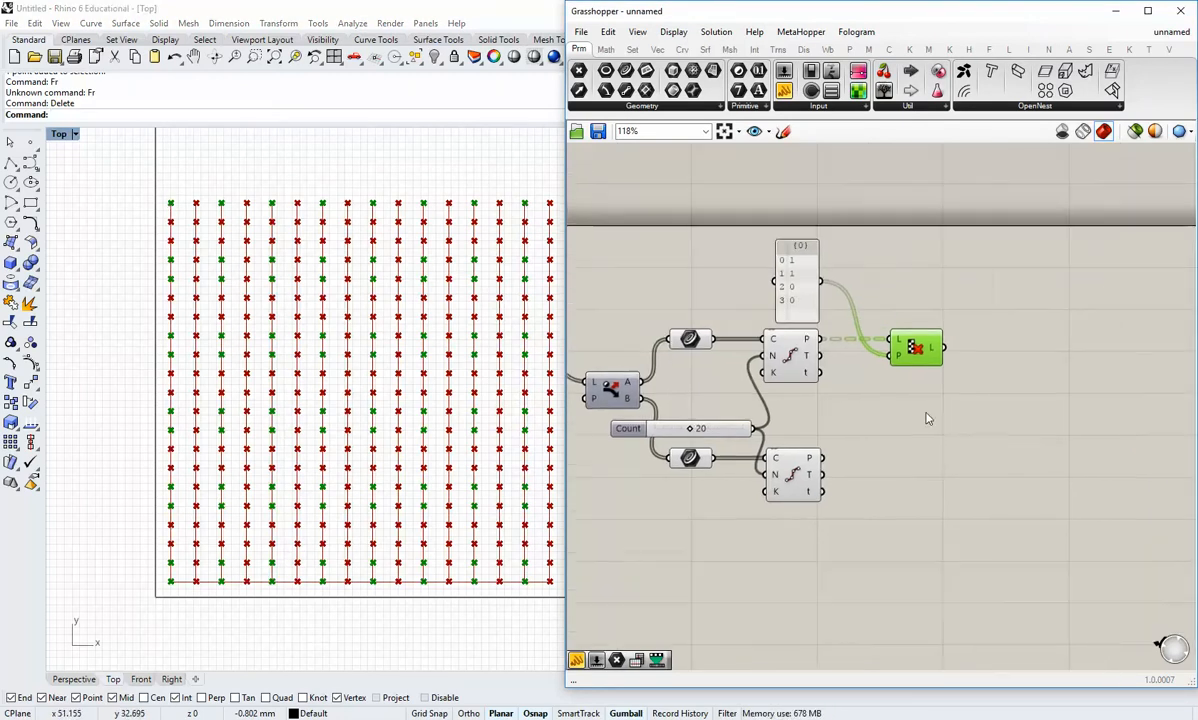
{"action": "scroll", "coordinate": [278, 388], "scroll_direction": "up", "scroll_amount": 3}
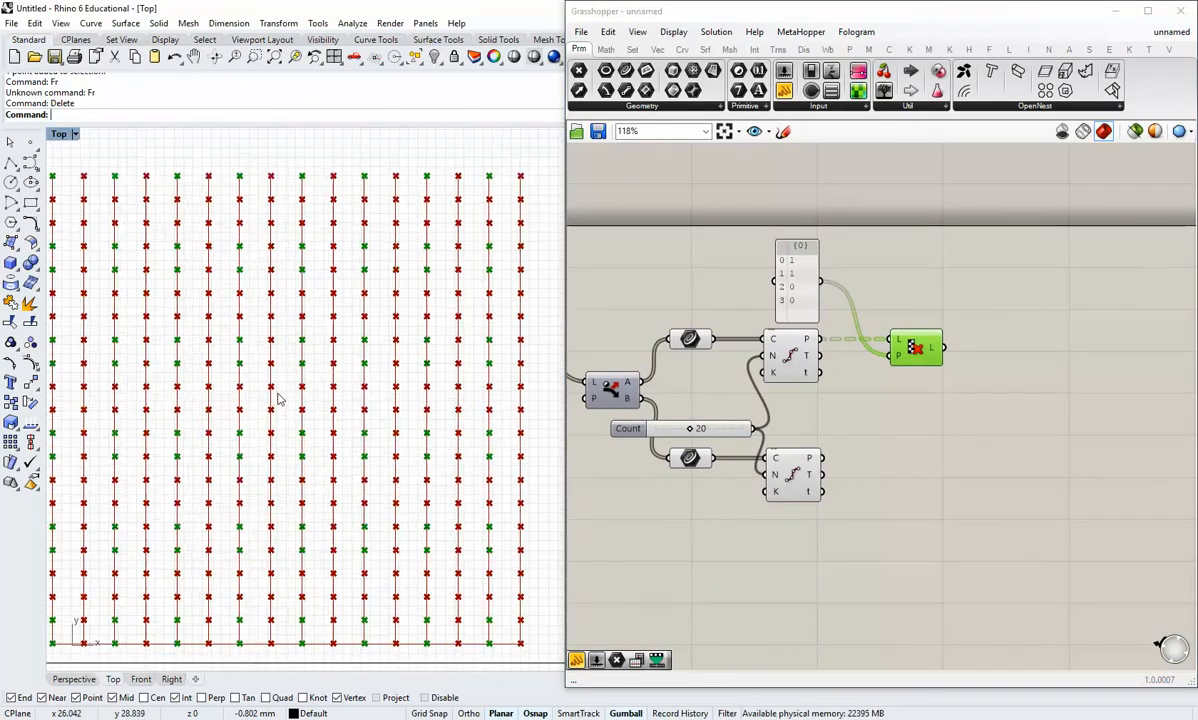
{"action": "right_click_drag", "start_coordinate": [293, 411], "coordinate": [296, 398]}
{"action": "left_click", "coordinate": [867, 420]}
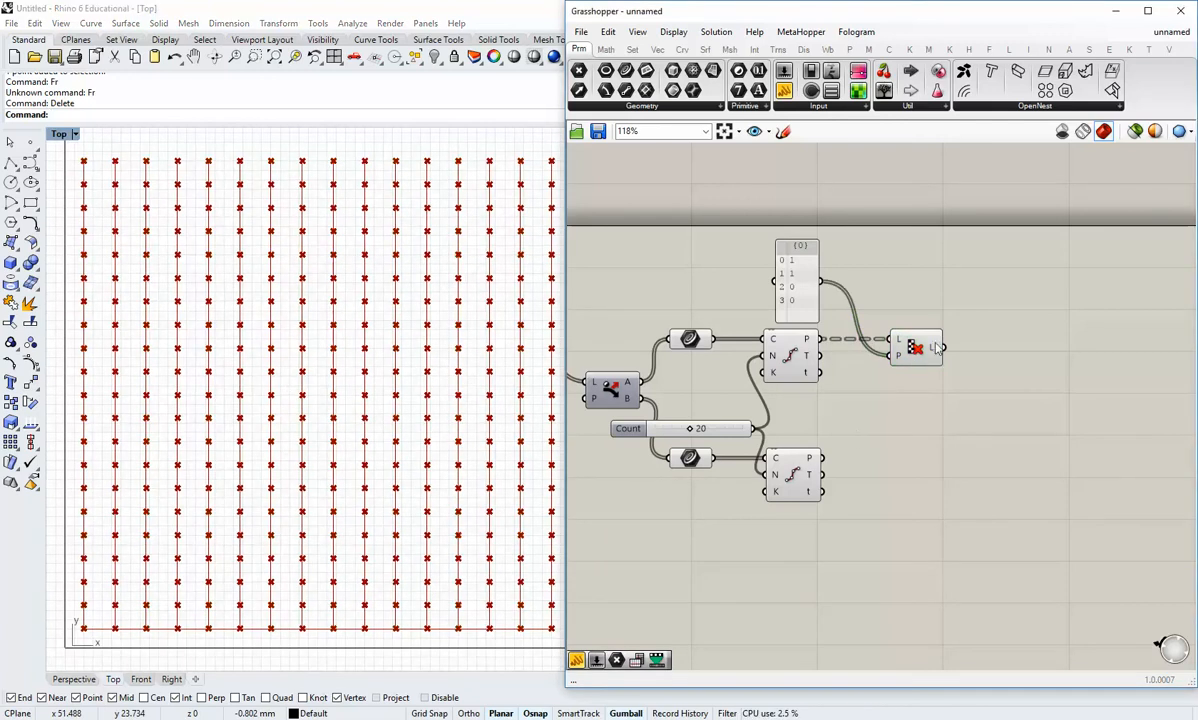
Duplicate the Cull Pattern below the original and connect the second Divide Curve's points to the copy's L input.
{"action": "left_click", "coordinate": [914, 348]}
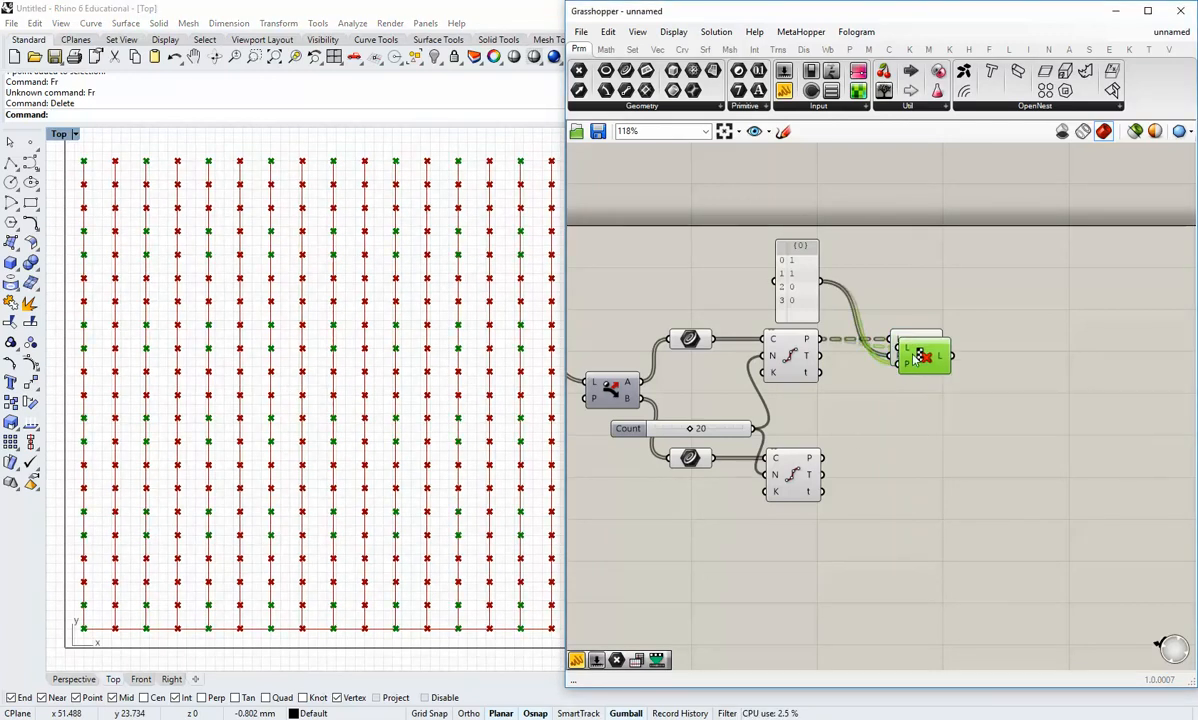
{"action": "left_click_drag", "start_coordinate": [908, 362], "coordinate": [912, 477], "text": "alt"}
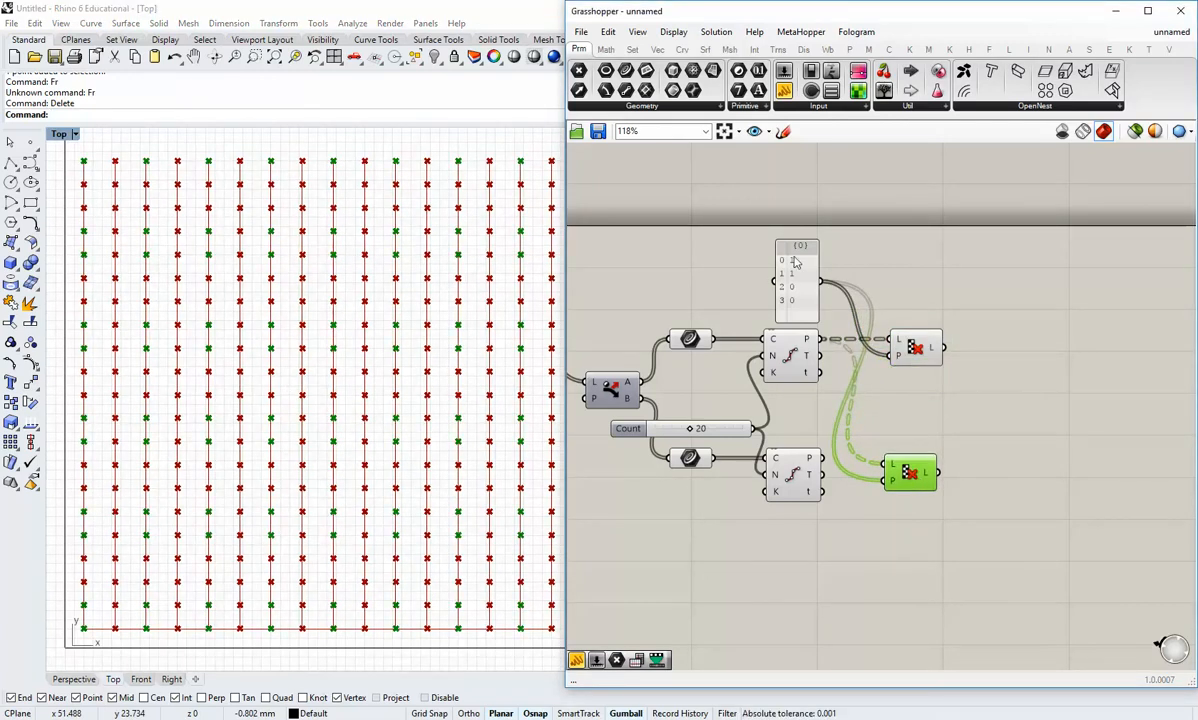
{"action": "left_click_drag", "start_coordinate": [822, 459], "coordinate": [932, 473]}
{"action": "scroll", "coordinate": [914, 484], "scroll_direction": "up", "scroll_amount": 2}
{"action": "left_click", "coordinate": [911, 510]}
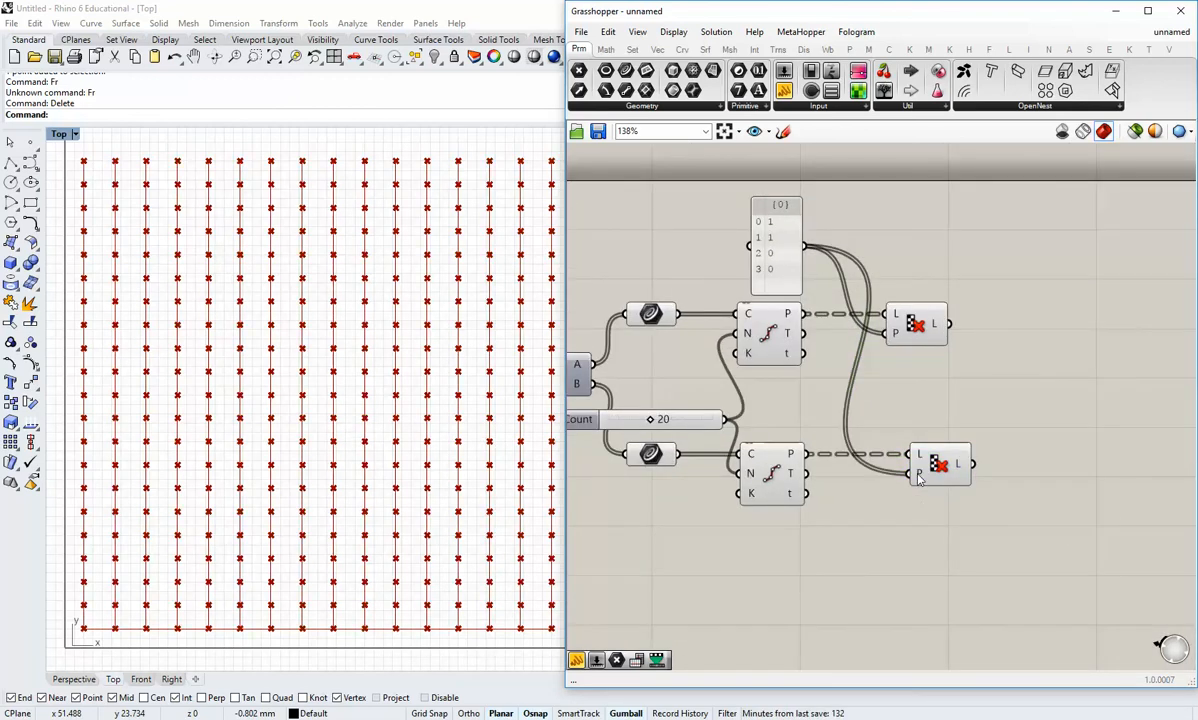
Invert the P input of the second Cull Pattern and select both Cull Pattern components to preview their points together.
{"action": "right_click", "coordinate": [918, 476]}
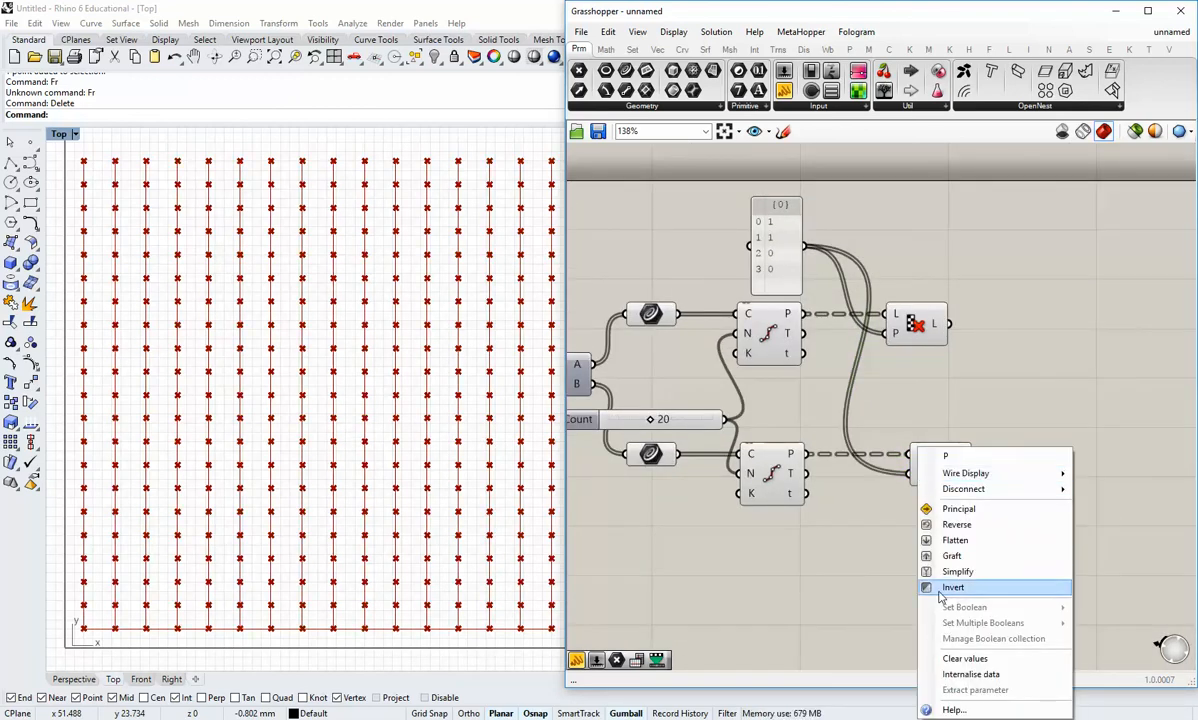
{"action": "left_click", "coordinate": [952, 587]}
{"action": "left_click", "coordinate": [927, 472]}
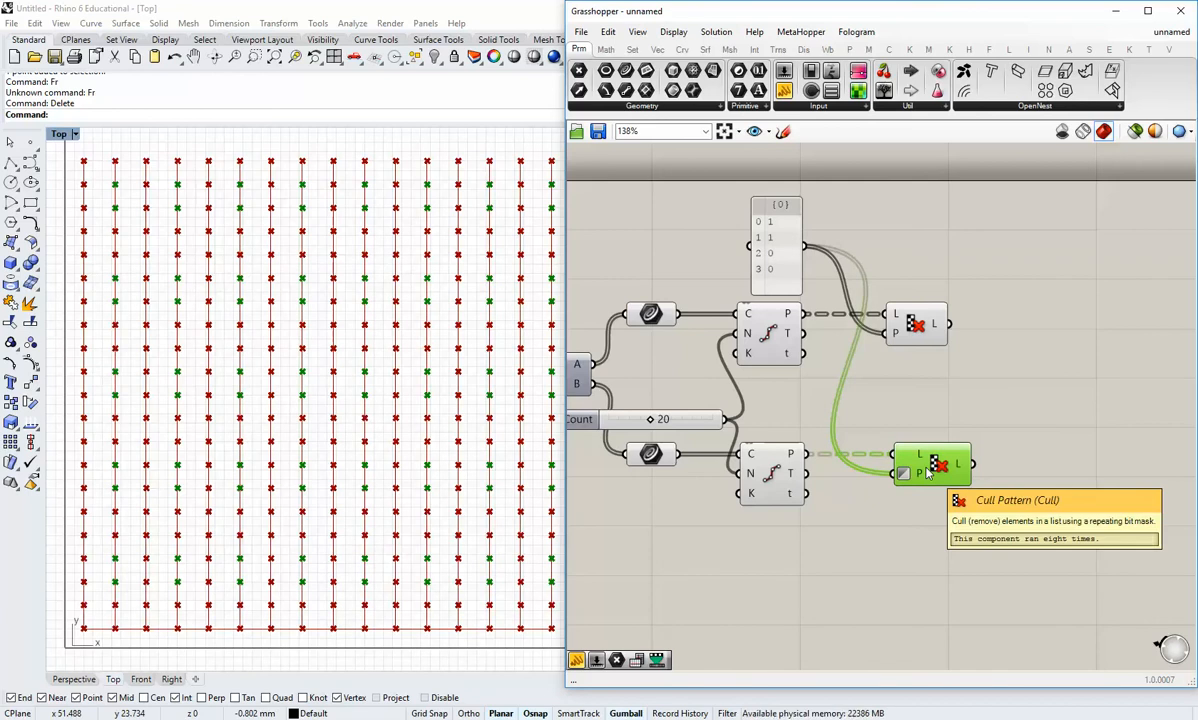
{"action": "left_click", "coordinate": [918, 330], "text": "shift"}
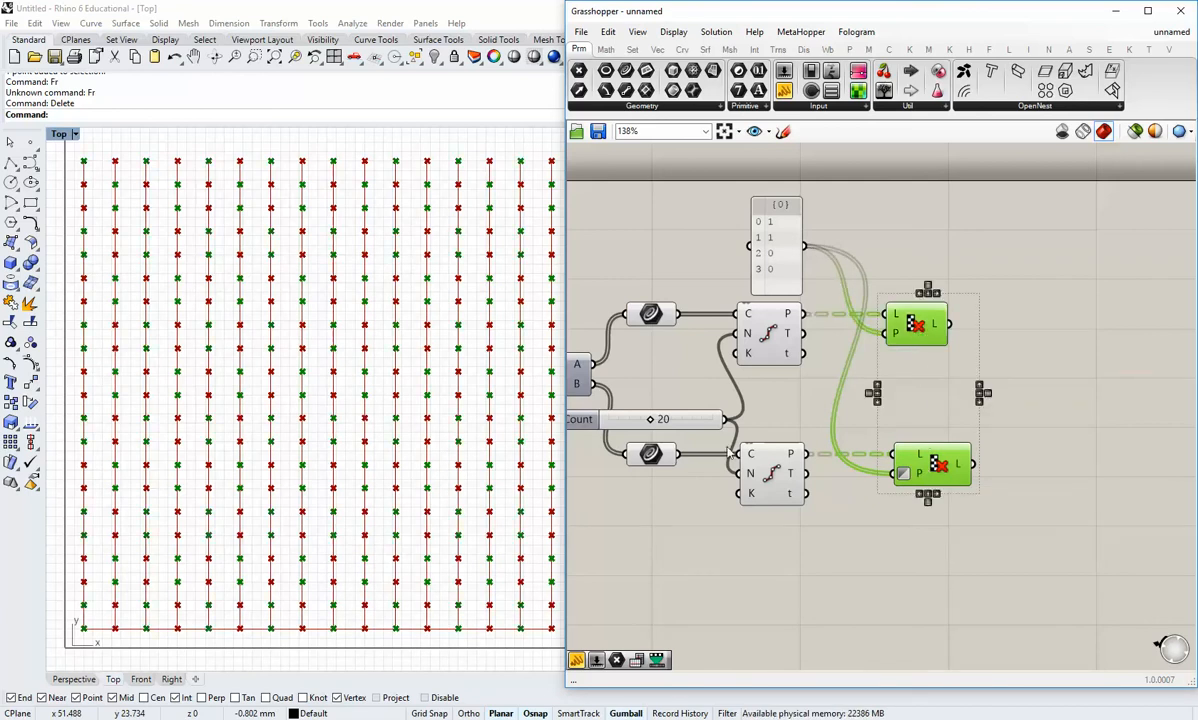
Align the two Cull Pattern components along their right edges on the canvas.
{"action": "scroll", "coordinate": [170, 575], "scroll_direction": "up", "scroll_amount": 5}
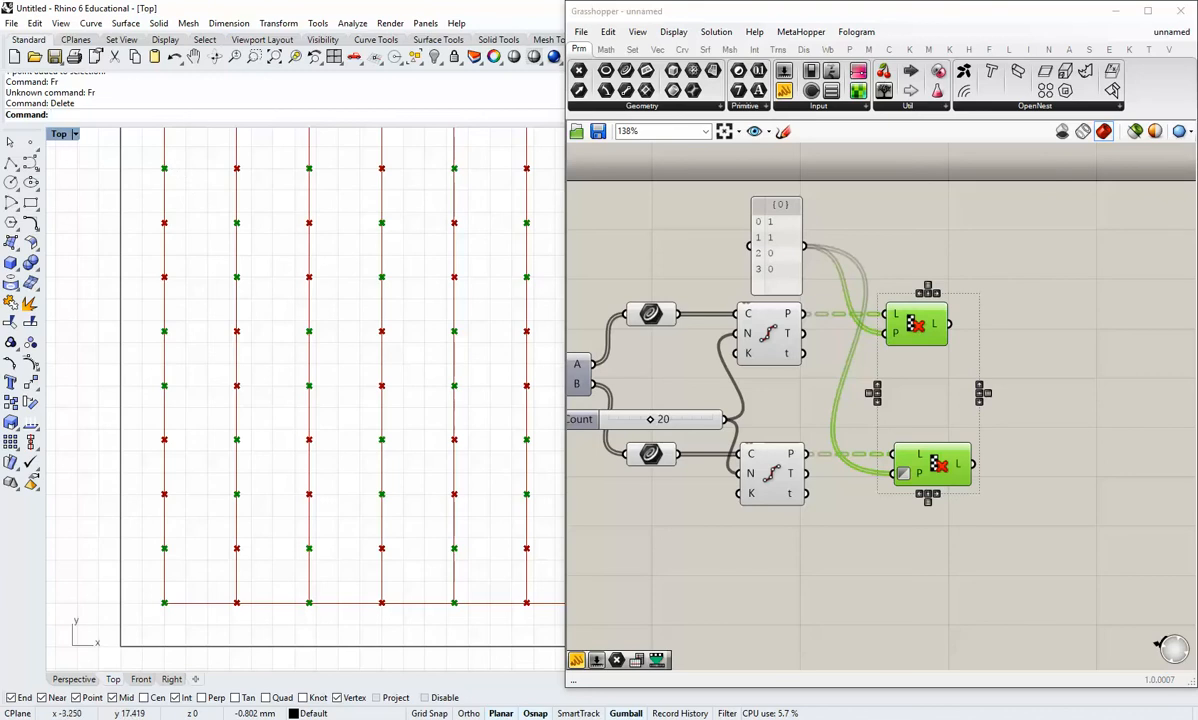
{"action": "right_click_drag", "start_coordinate": [921, 573], "coordinate": [829, 582]}
{"action": "left_click_drag", "start_coordinate": [878, 543], "coordinate": [836, 333]}
{"action": "left_click", "coordinate": [842, 303]}
{"action": "left_click", "coordinate": [922, 402]}
{"action": "right_click_drag", "start_coordinate": [924, 408], "coordinate": [881, 425]}
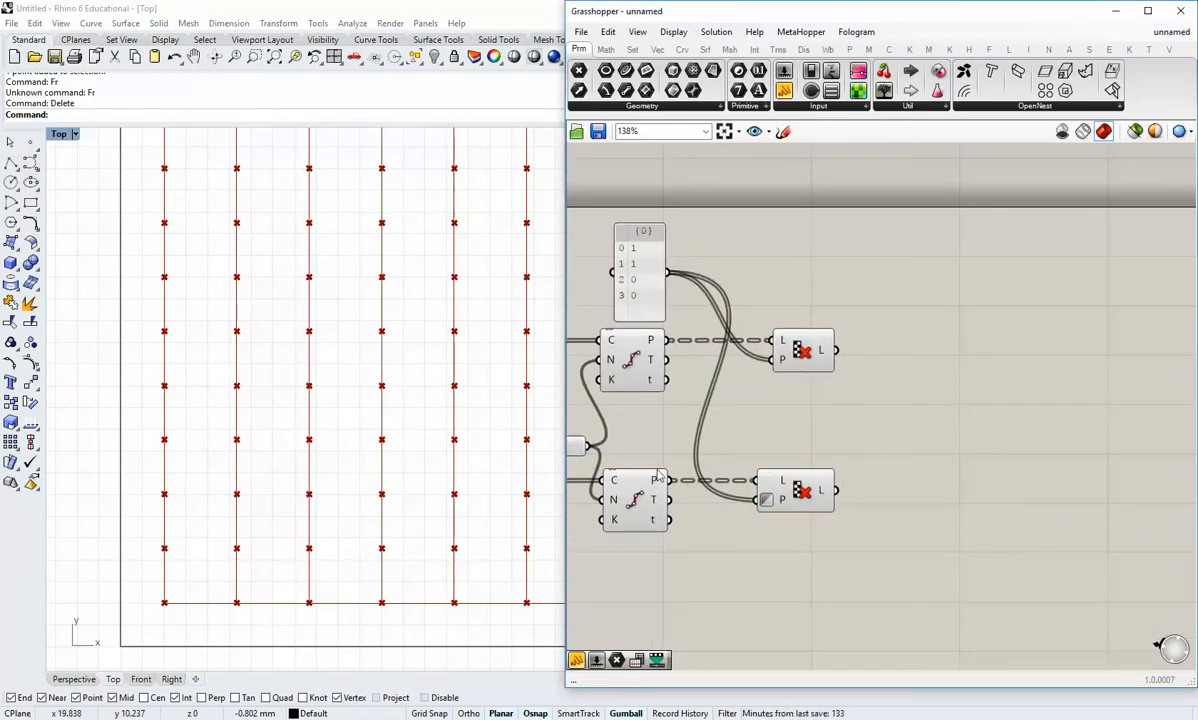
Select both Cull Pattern components together and compare their alternating kept points in the Top viewport.
{"action": "left_click", "coordinate": [803, 352]}
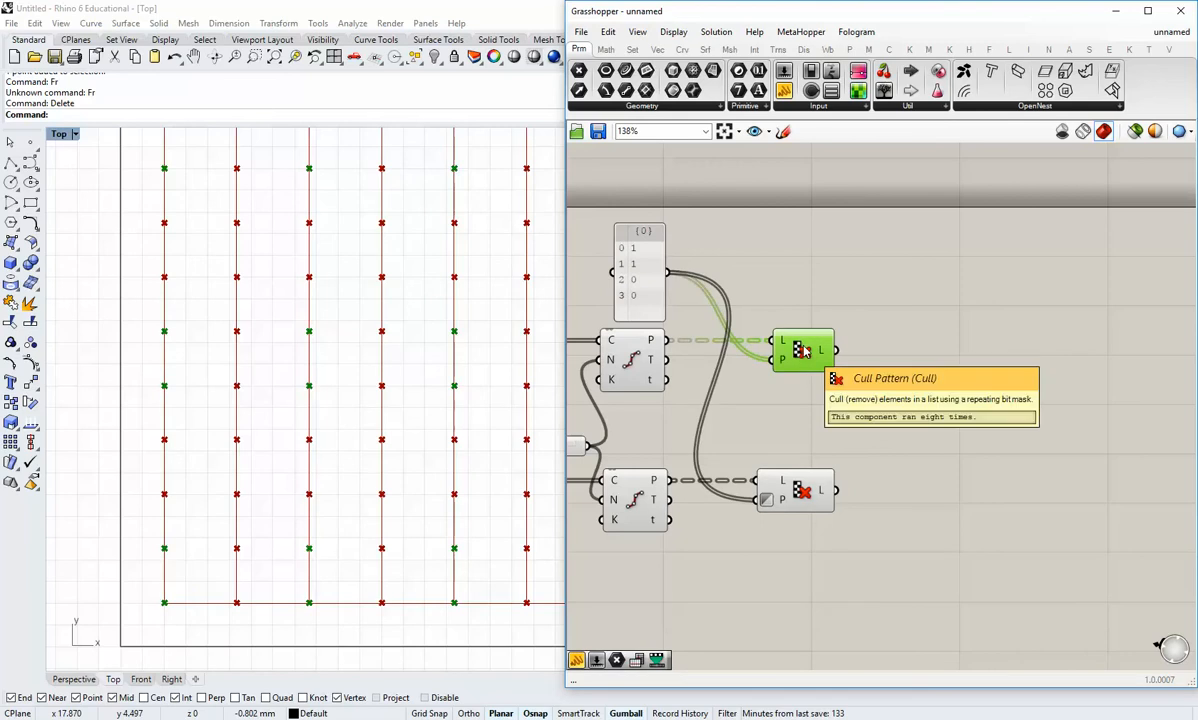
{"action": "left_click", "coordinate": [807, 496], "text": "shift"}
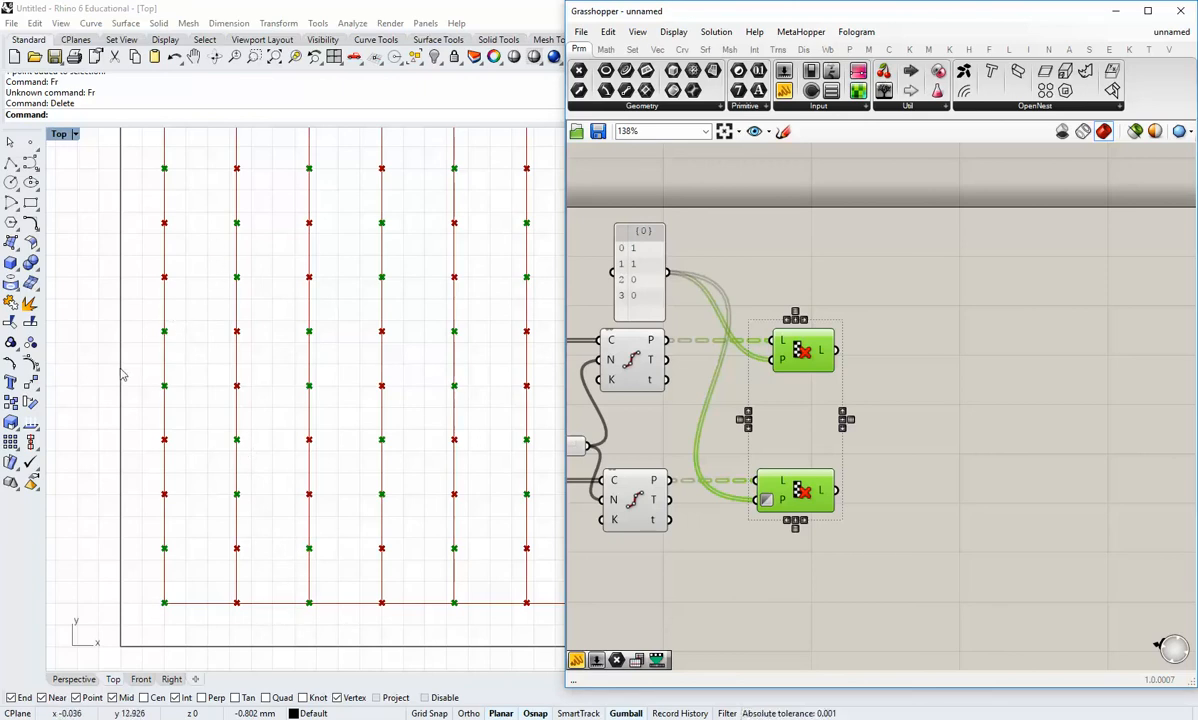
{"action": "right_click_drag", "start_coordinate": [344, 450], "coordinate": [290, 479]}
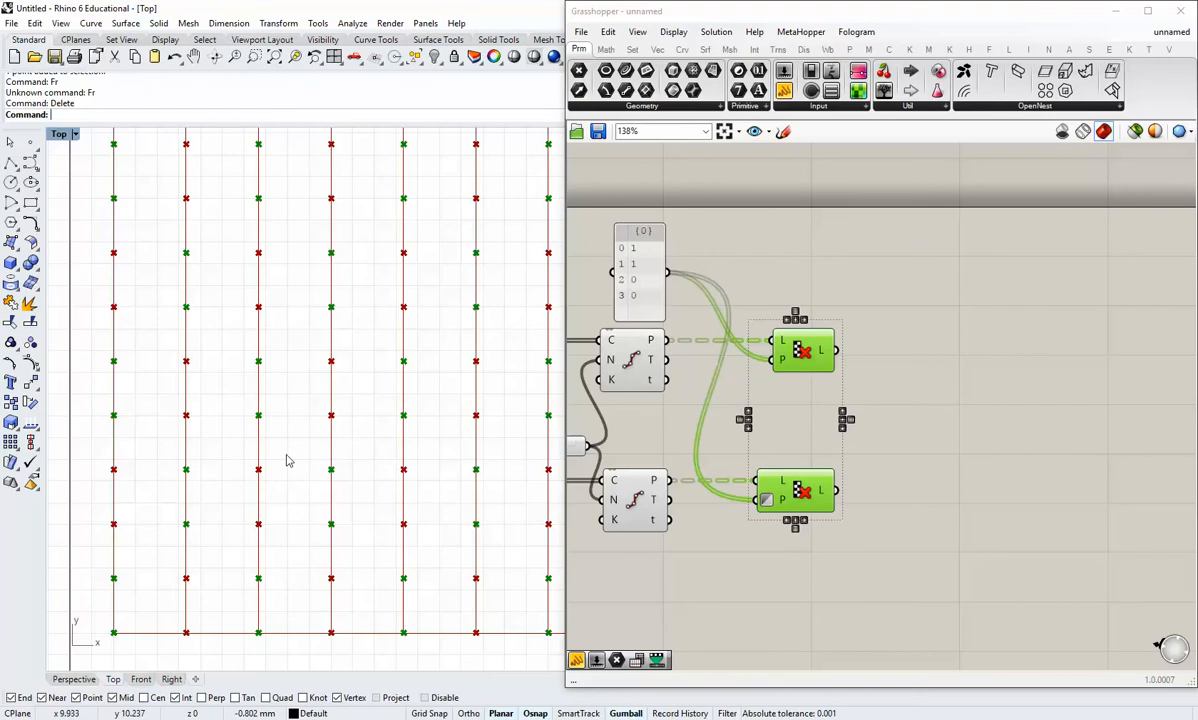
{"action": "left_click", "coordinate": [907, 438]}
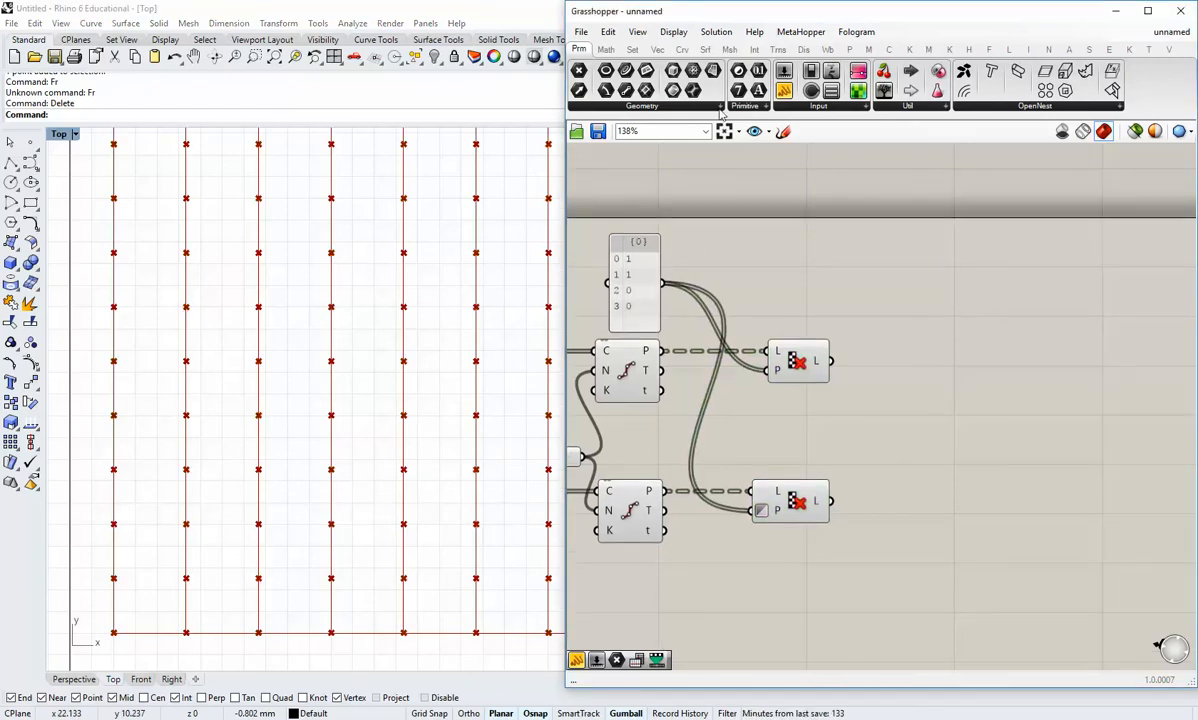
Add a Weave component to the canvas beyond the two Cull Pattern components, vertically between them.
{"action": "left_click", "coordinate": [633, 50]}
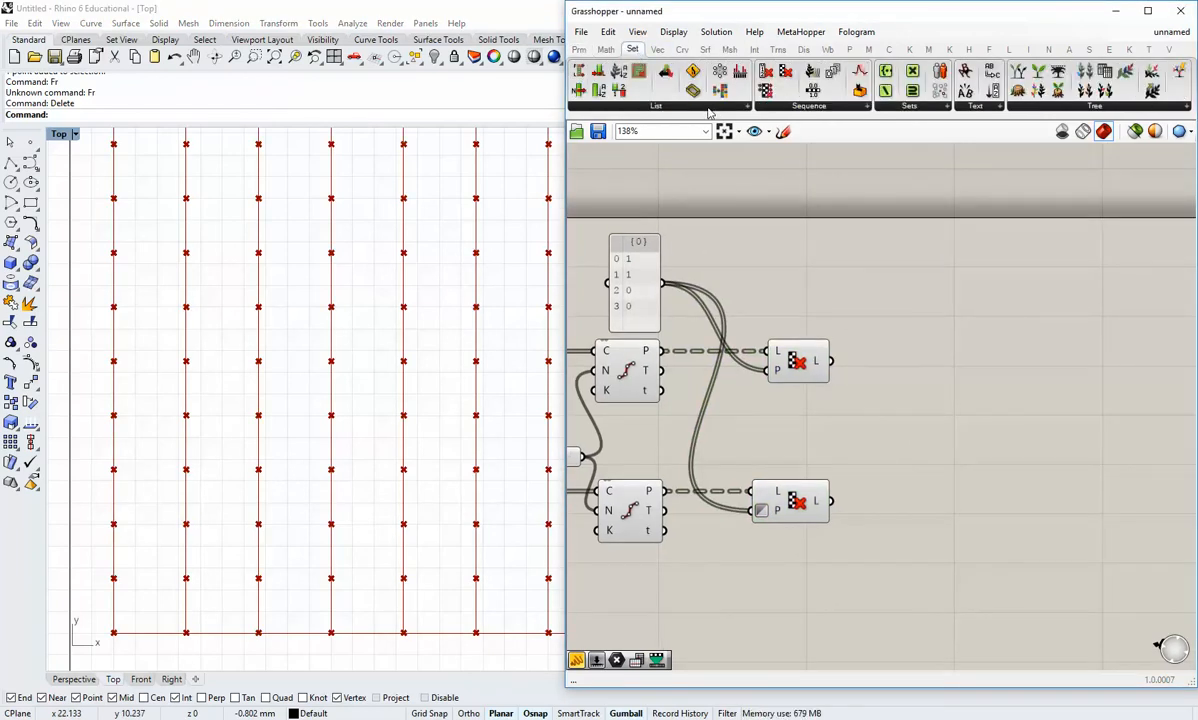
{"action": "left_click", "coordinate": [662, 106]}
{"action": "left_click", "coordinate": [690, 306]}
{"action": "left_click", "coordinate": [927, 420]}
{"action": "right_click_drag", "start_coordinate": [912, 452], "coordinate": [838, 443]}
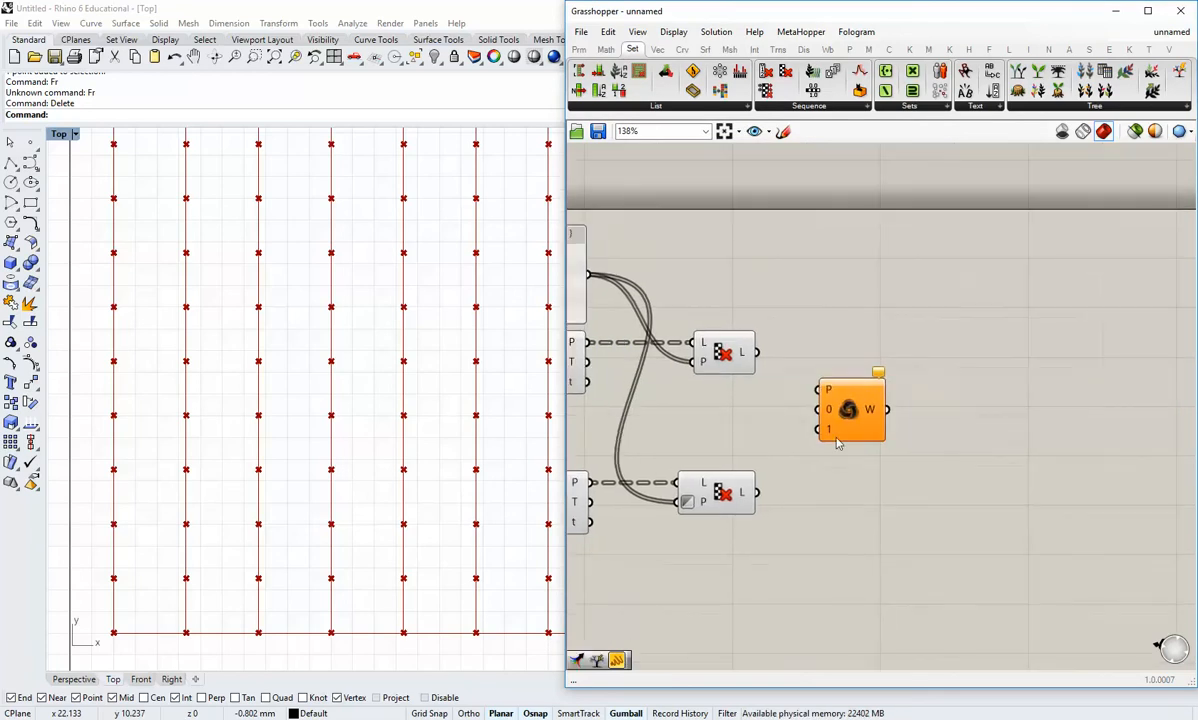
{"action": "left_click_drag", "start_coordinate": [849, 411], "coordinate": [878, 411]}
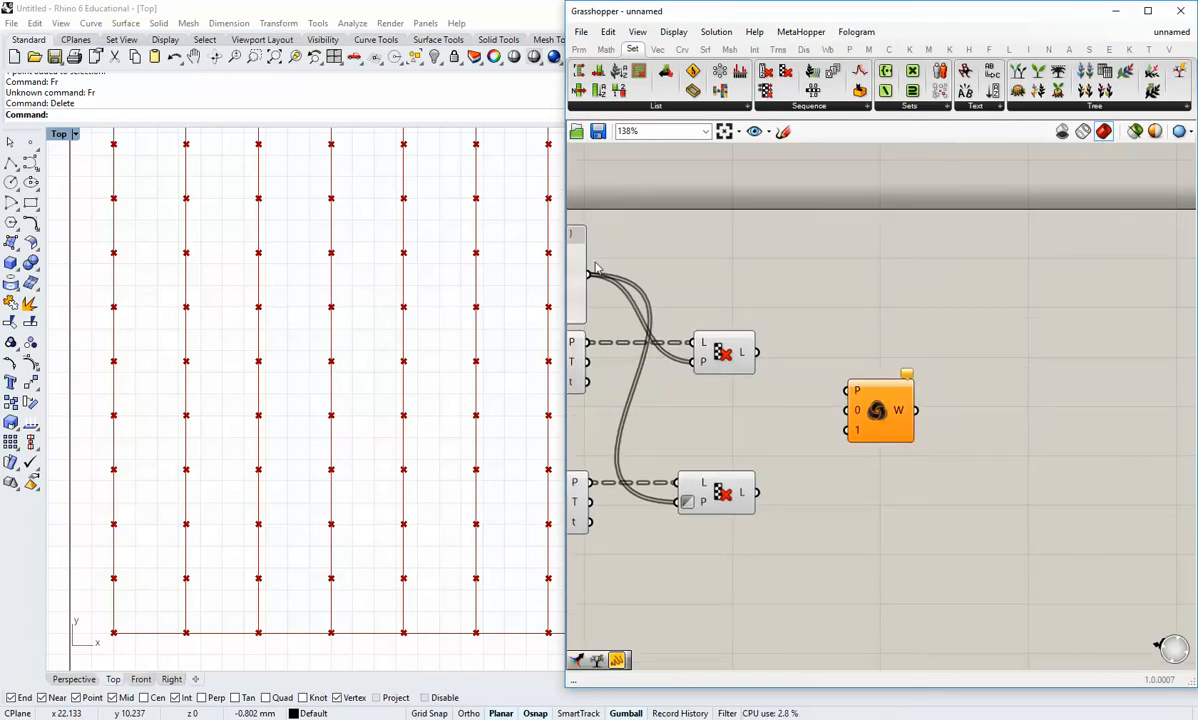
Connect the panel to Weave's P input, the first Cull Pattern's output to input 0 and the second's to input 1.
{"action": "left_click_drag", "start_coordinate": [590, 275], "coordinate": [848, 390]}
{"action": "left_click_drag", "start_coordinate": [880, 411], "coordinate": [868, 443]}
{"action": "left_click", "coordinate": [780, 416]}
{"action": "right_click_drag", "start_coordinate": [764, 420], "coordinate": [748, 401]}
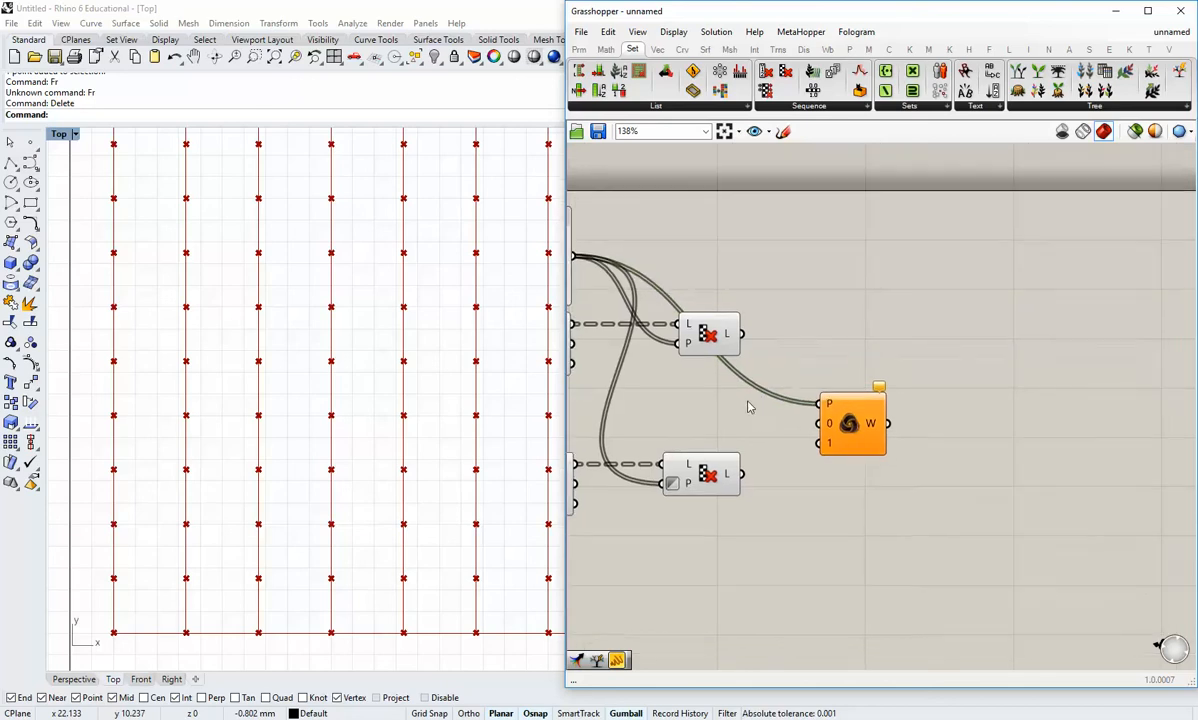
{"action": "left_click_drag", "start_coordinate": [740, 336], "coordinate": [823, 423]}
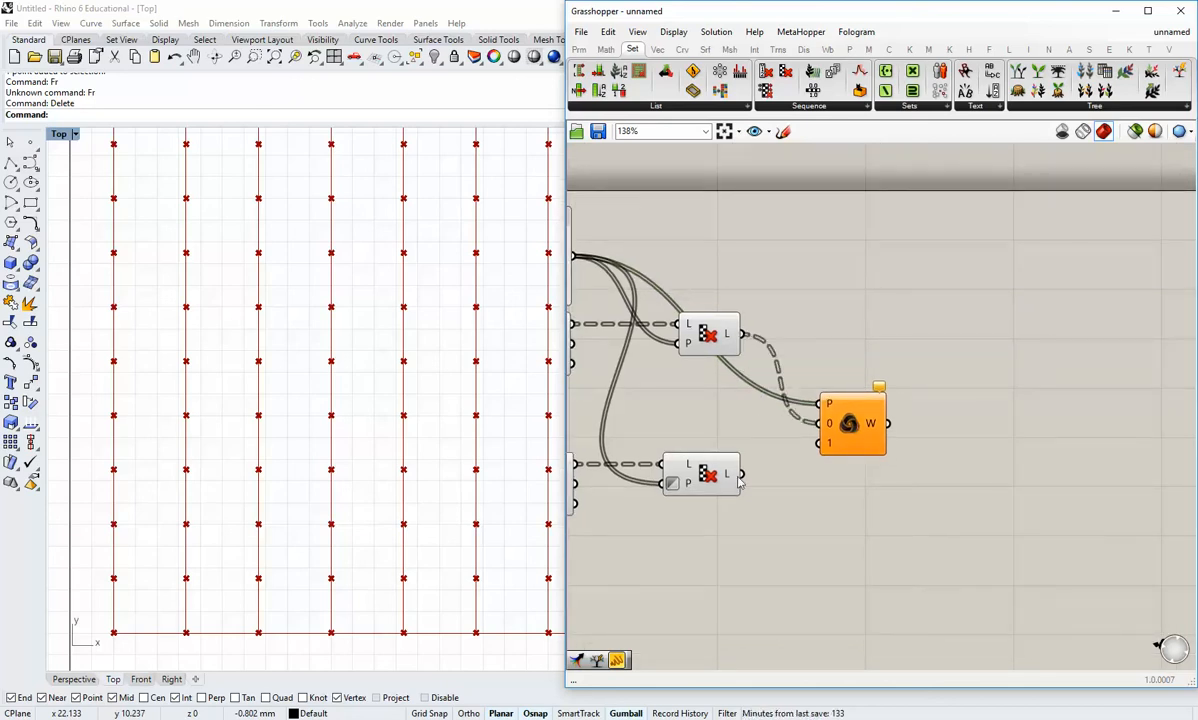
{"action": "left_click_drag", "start_coordinate": [741, 474], "coordinate": [820, 444]}
{"action": "right_click_drag", "start_coordinate": [854, 484], "coordinate": [843, 456]}
{"action": "left_click", "coordinate": [839, 404]}
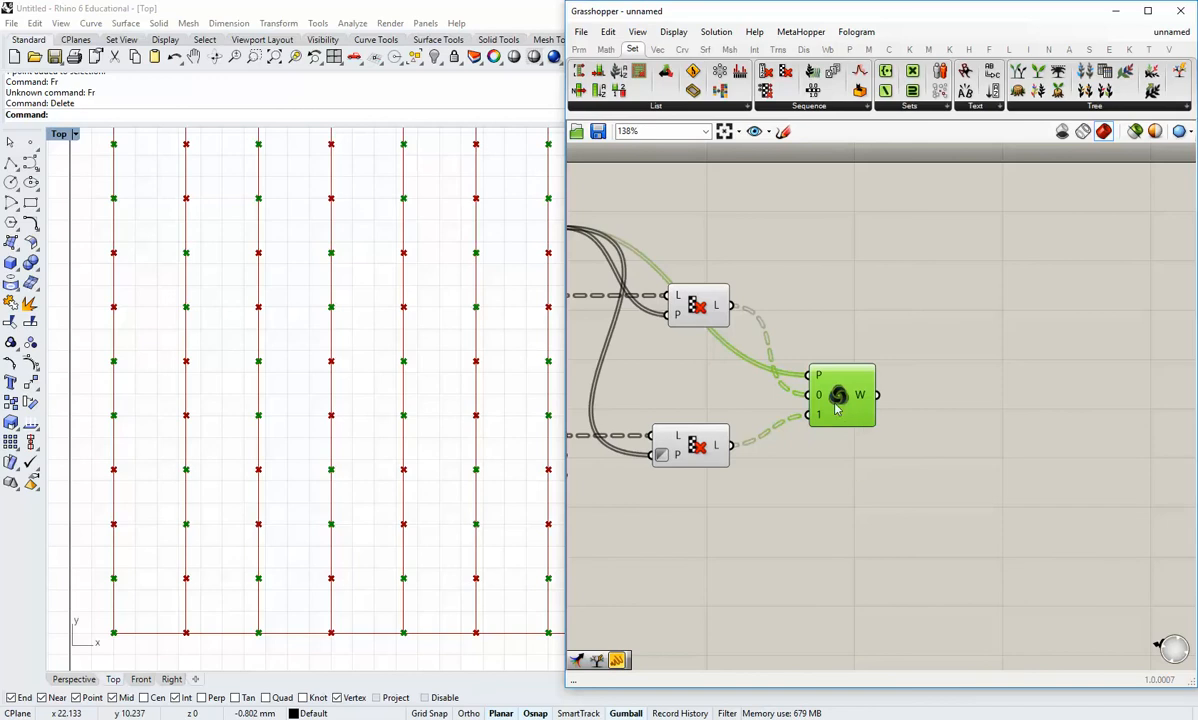
{"action": "left_click", "coordinate": [760, 402]}
Turn off the preview of both Cull Pattern components.
{"action": "left_click_drag", "start_coordinate": [743, 505], "coordinate": [690, 297]}
{"action": "middle_click", "coordinate": [692, 301]}
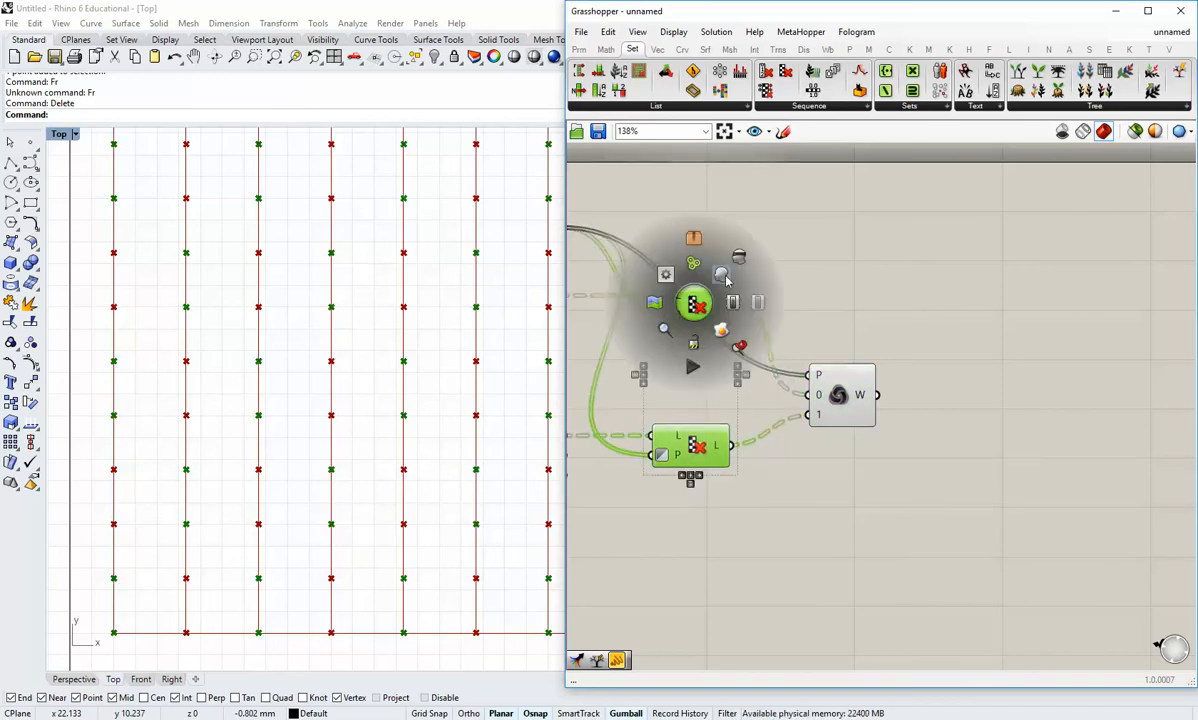
{"action": "left_click", "coordinate": [726, 271]}
{"action": "left_click", "coordinate": [826, 455]}
Reposition the Weave component so its input 1 lines up with the second Cull Pattern's output.
{"action": "left_click_drag", "start_coordinate": [847, 395], "coordinate": [872, 425]}
{"action": "left_click", "coordinate": [858, 487]}
{"action": "right_click_drag", "start_coordinate": [885, 441], "coordinate": [810, 427]}
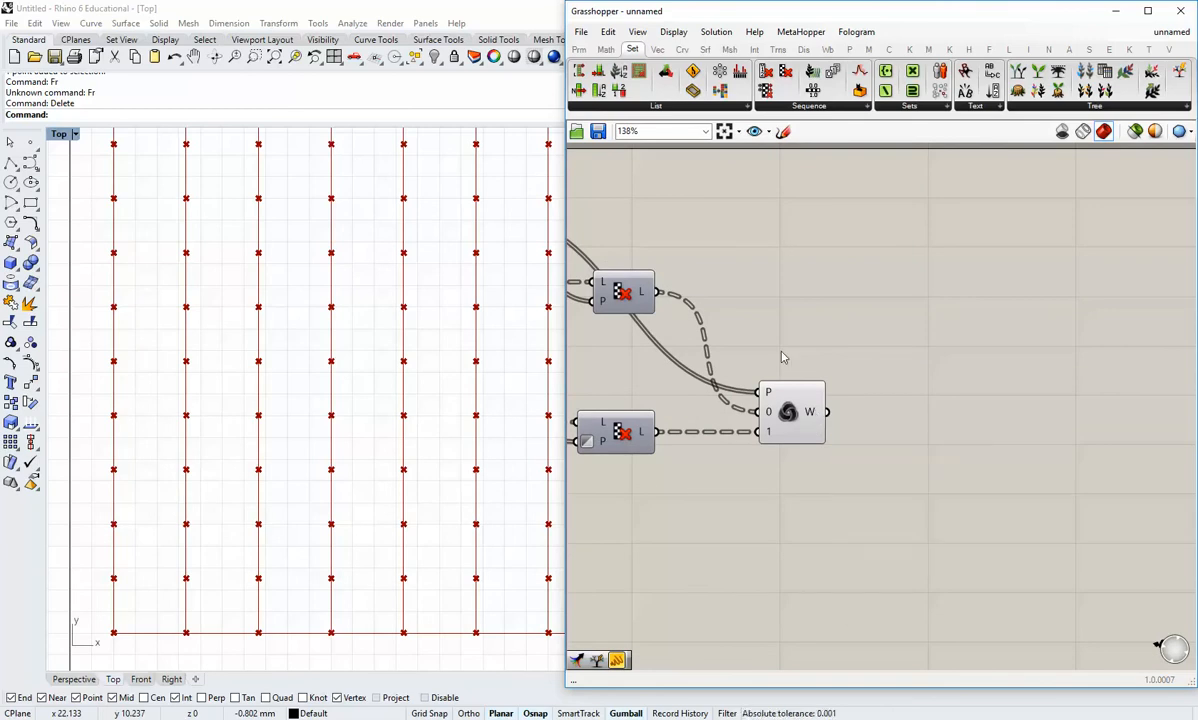
Add a Nurbs Curve component after Weave and connect Weave's W output to its V input.
{"action": "scroll", "coordinate": [789, 357], "scroll_direction": "down", "scroll_amount": 2}
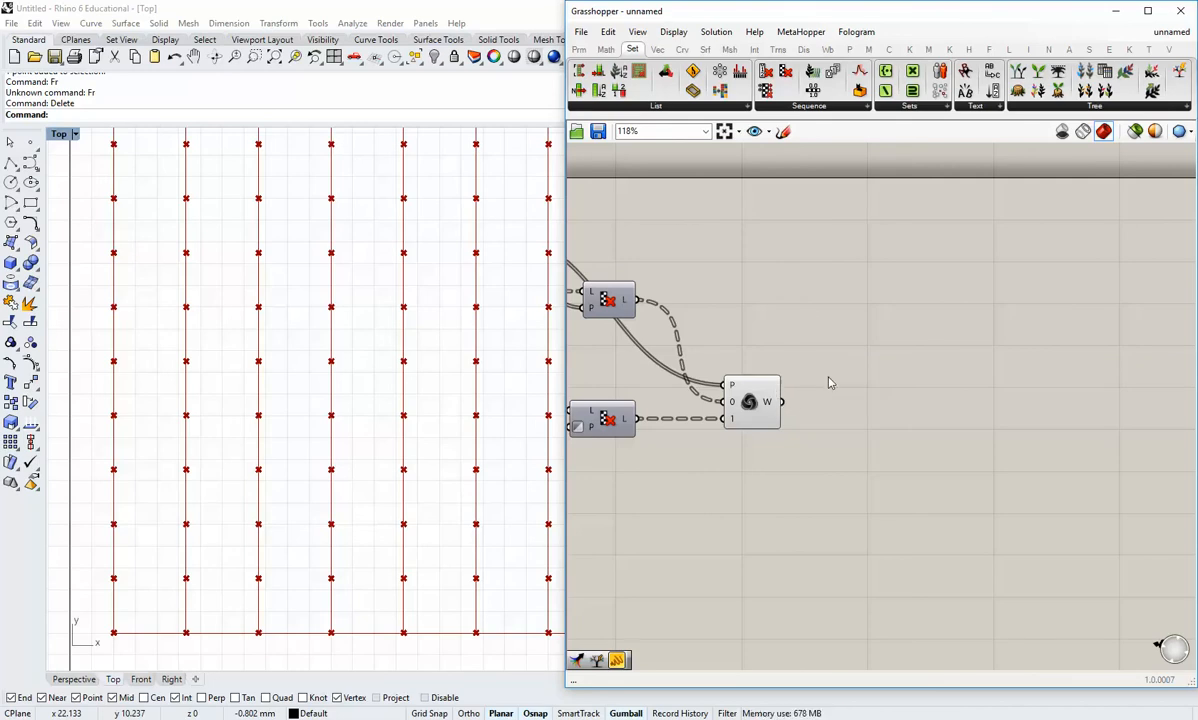
{"action": "right_click_drag", "start_coordinate": [858, 364], "coordinate": [821, 366]}
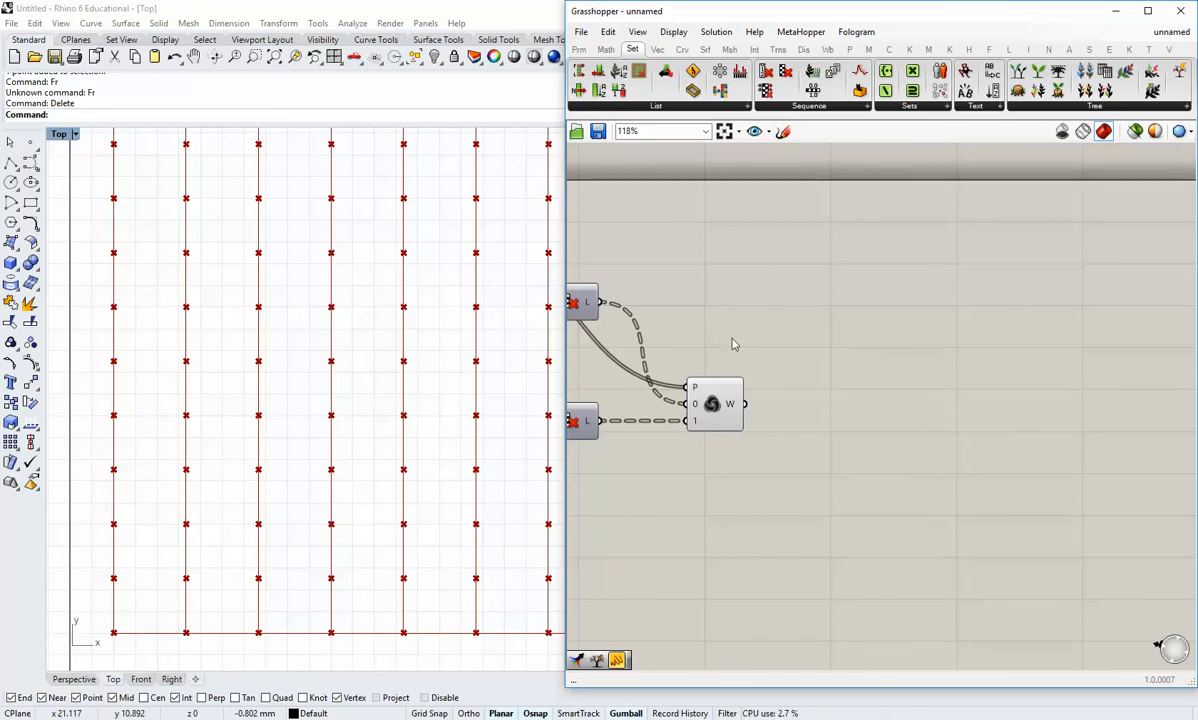
{"action": "left_click", "coordinate": [681, 49]}
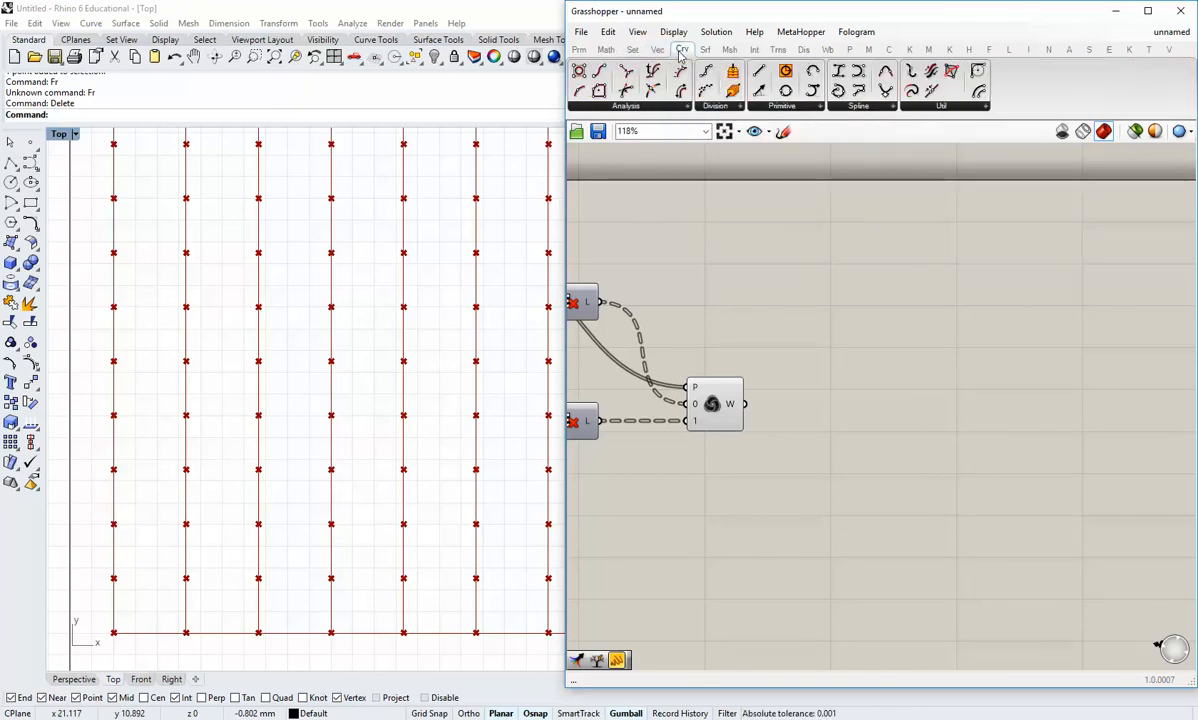
{"action": "left_click", "coordinate": [848, 106]}
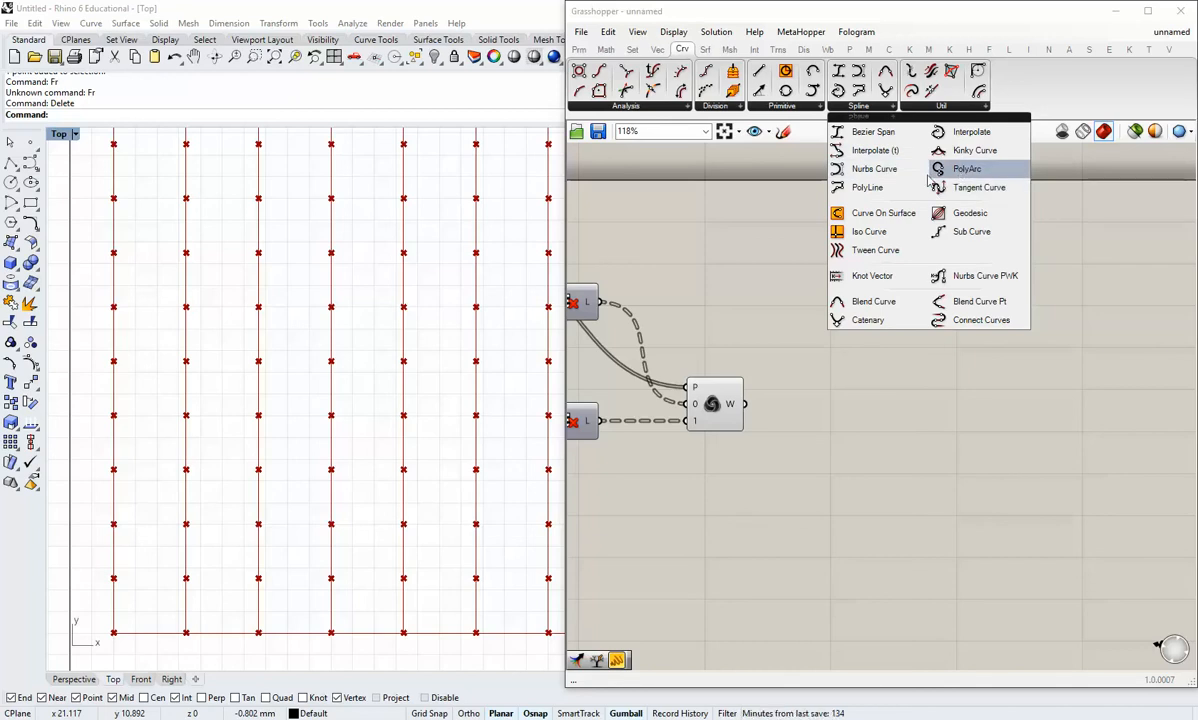
{"action": "left_click", "coordinate": [897, 177]}
{"action": "left_click", "coordinate": [808, 417]}
{"action": "left_click_drag", "start_coordinate": [745, 404], "coordinate": [828, 418]}
{"action": "left_click", "coordinate": [757, 457]}
Reverse the pattern list at the Weave component's P input.
{"action": "right_click_drag", "start_coordinate": [711, 419], "coordinate": [877, 497]}
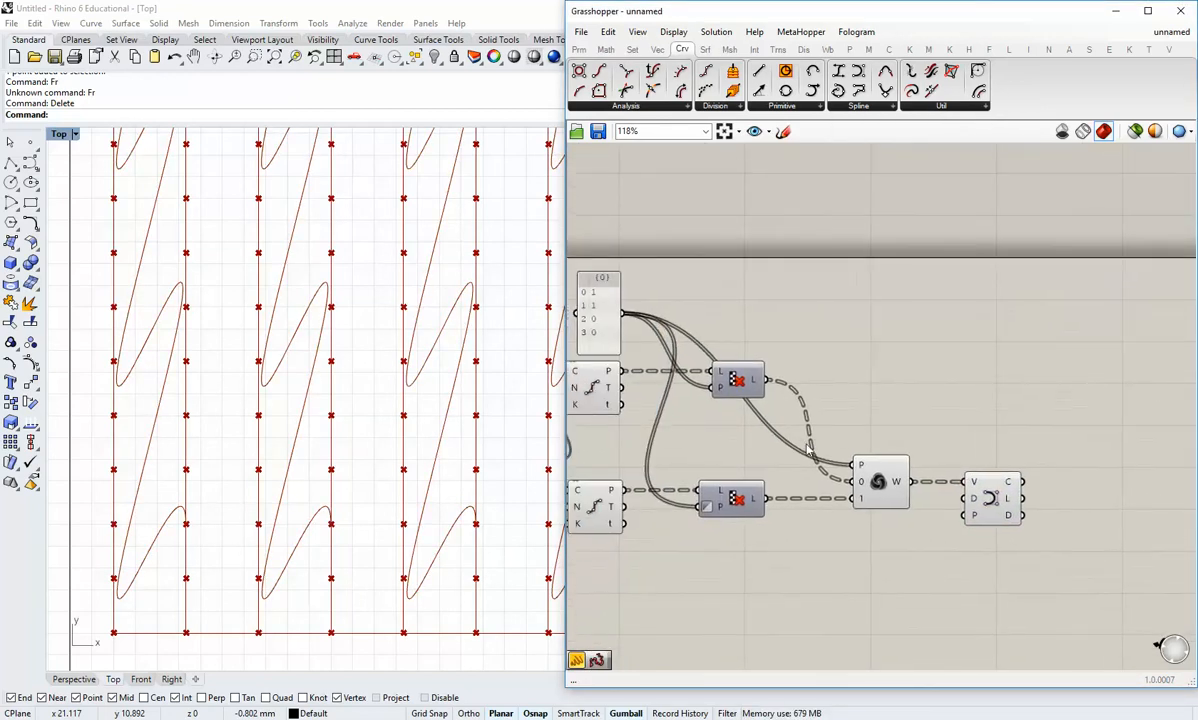
{"action": "right_click", "coordinate": [858, 467]}
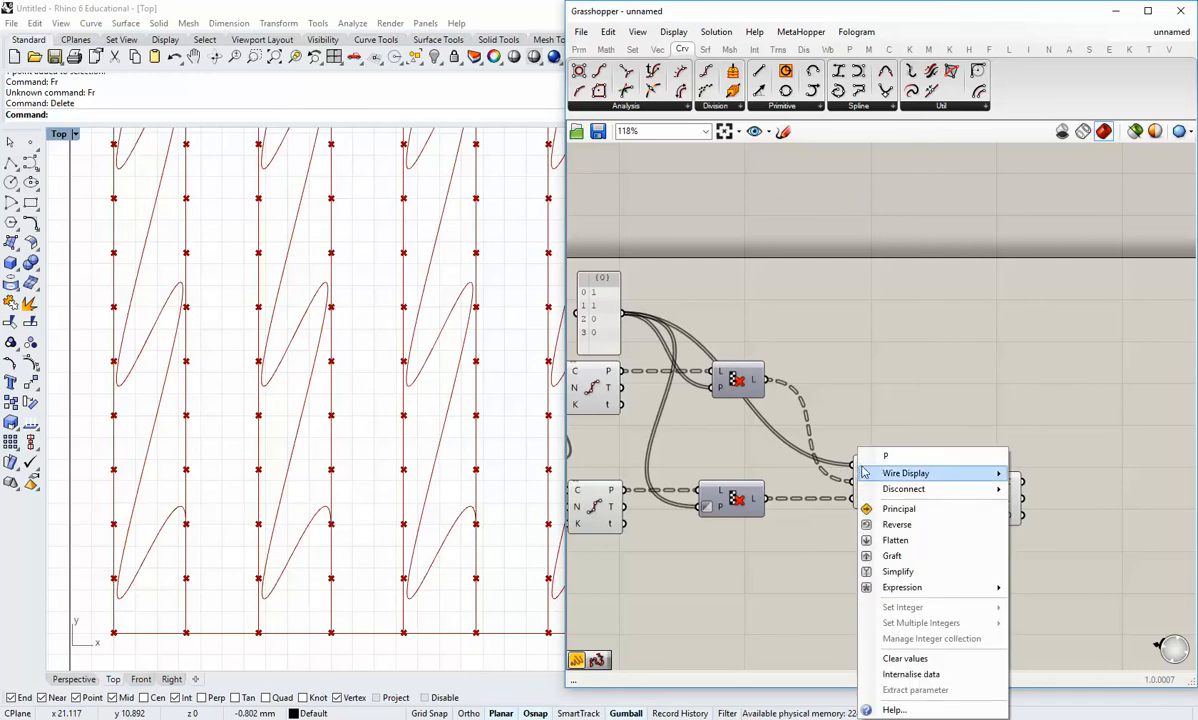
{"action": "left_click", "coordinate": [900, 510]}
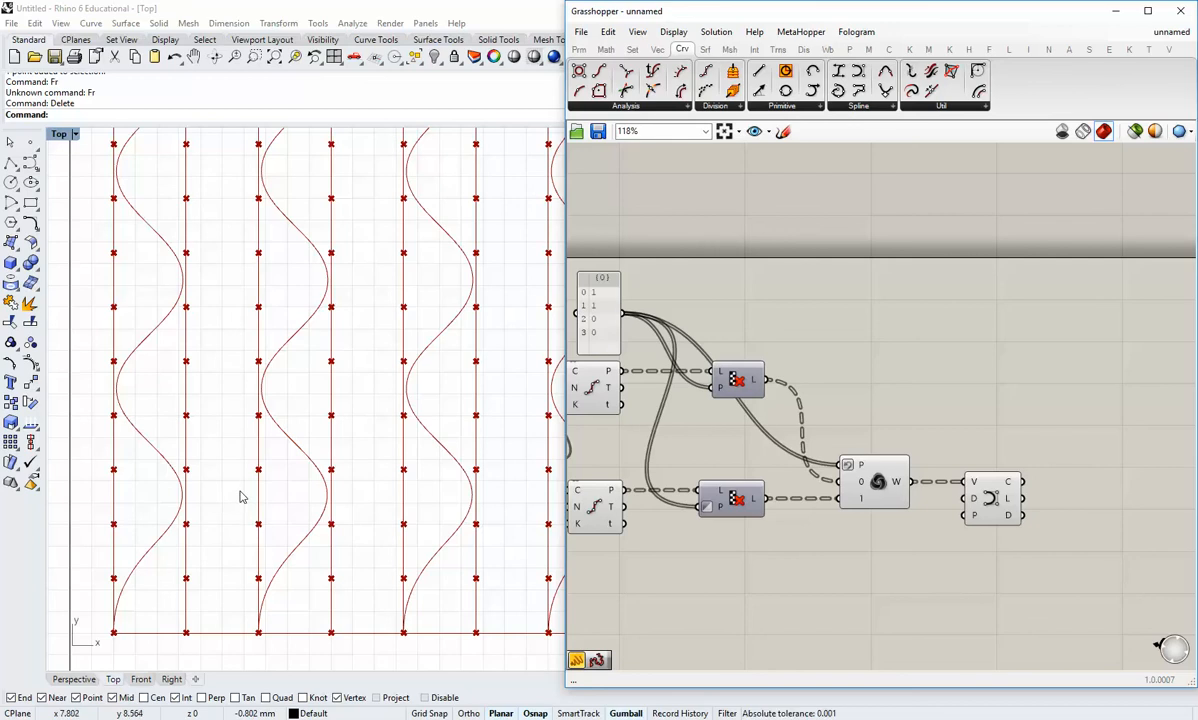
Examine in the Top viewport how the Nurbs curves weave between each pair of vertical lines from end to end.
{"action": "left_click", "coordinate": [218, 460]}
{"action": "scroll", "coordinate": [216, 475], "scroll_direction": "down", "scroll_amount": 4}
{"action": "right_click_drag", "start_coordinate": [225, 378], "coordinate": [253, 598]}
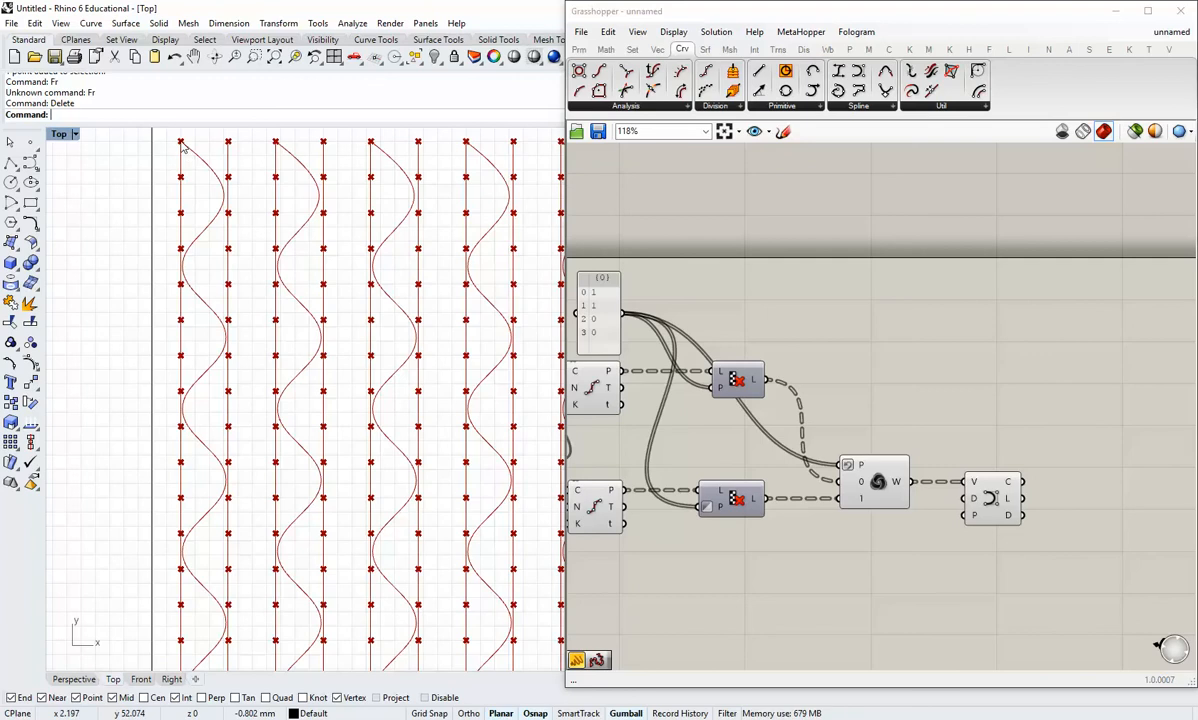
{"action": "scroll", "coordinate": [200, 275], "scroll_direction": "down", "scroll_amount": 4}
{"action": "scroll", "coordinate": [217, 487], "scroll_direction": "up", "scroll_amount": 4}
{"action": "right_click_drag", "start_coordinate": [217, 487], "coordinate": [217, 398]}
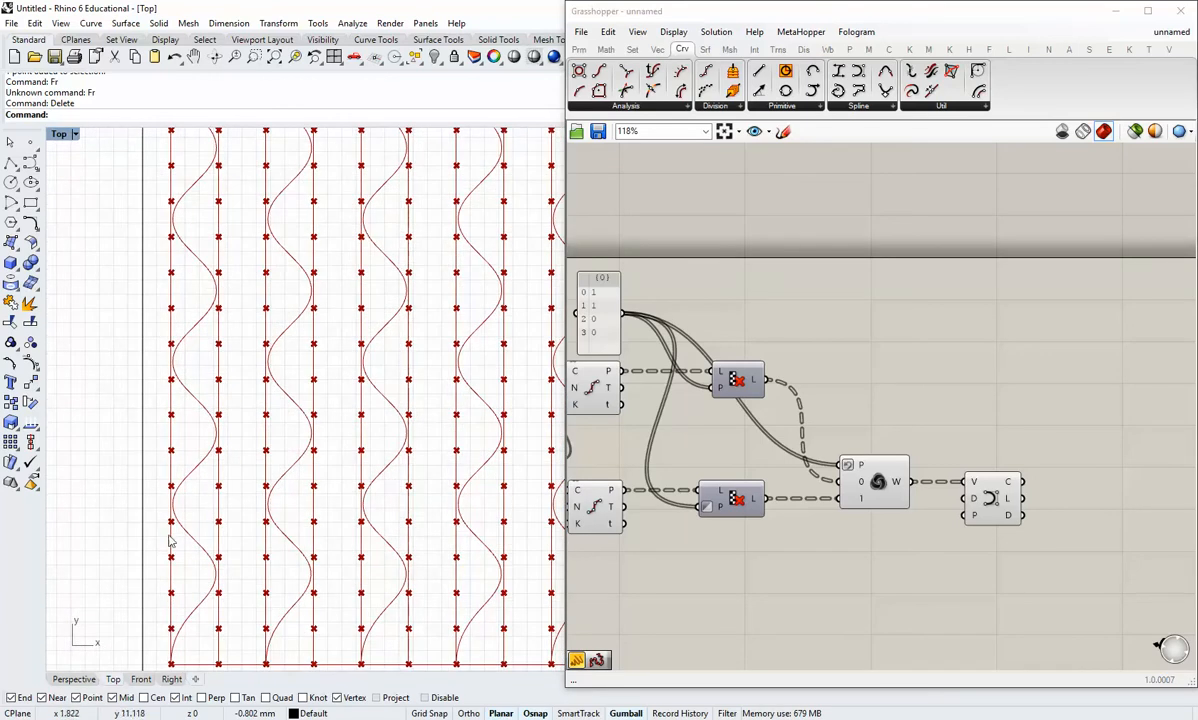
{"action": "right_click_drag", "start_coordinate": [174, 536], "coordinate": [193, 435]}
{"action": "scroll", "coordinate": [193, 552], "scroll_direction": "up", "scroll_amount": 2}
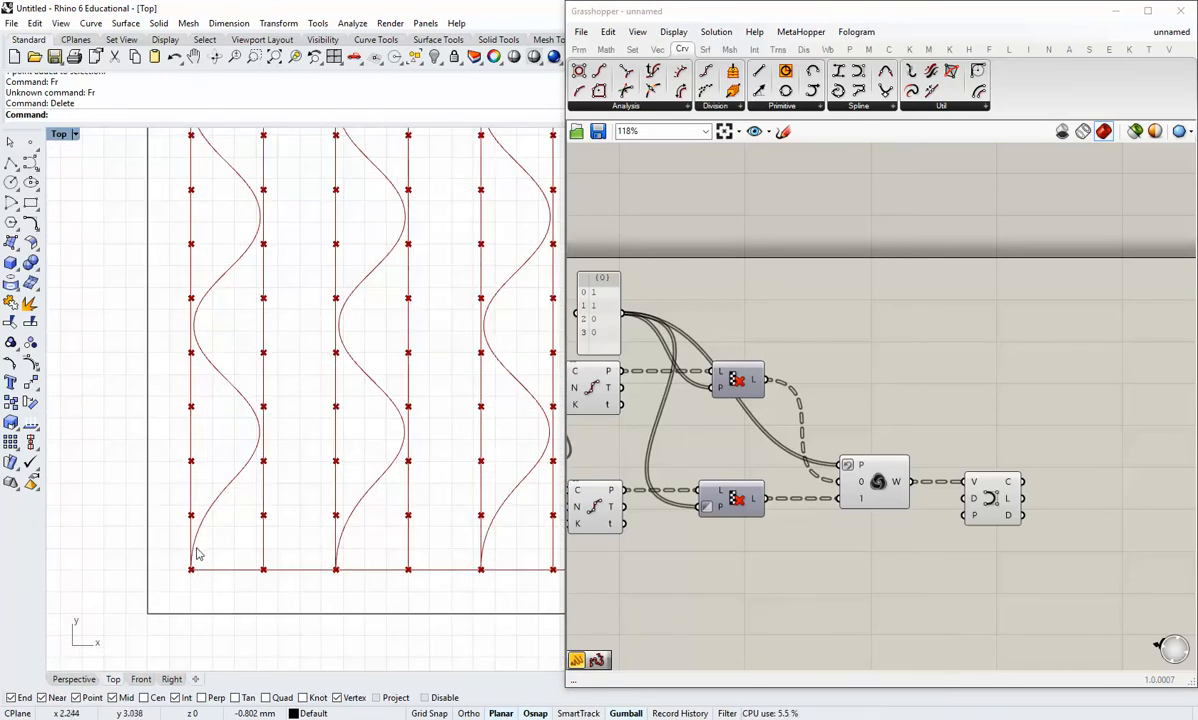
{"action": "scroll", "coordinate": [197, 553], "scroll_direction": "down", "scroll_amount": 2}
{"action": "scroll", "coordinate": [232, 488], "scroll_direction": "down", "scroll_amount": 2}
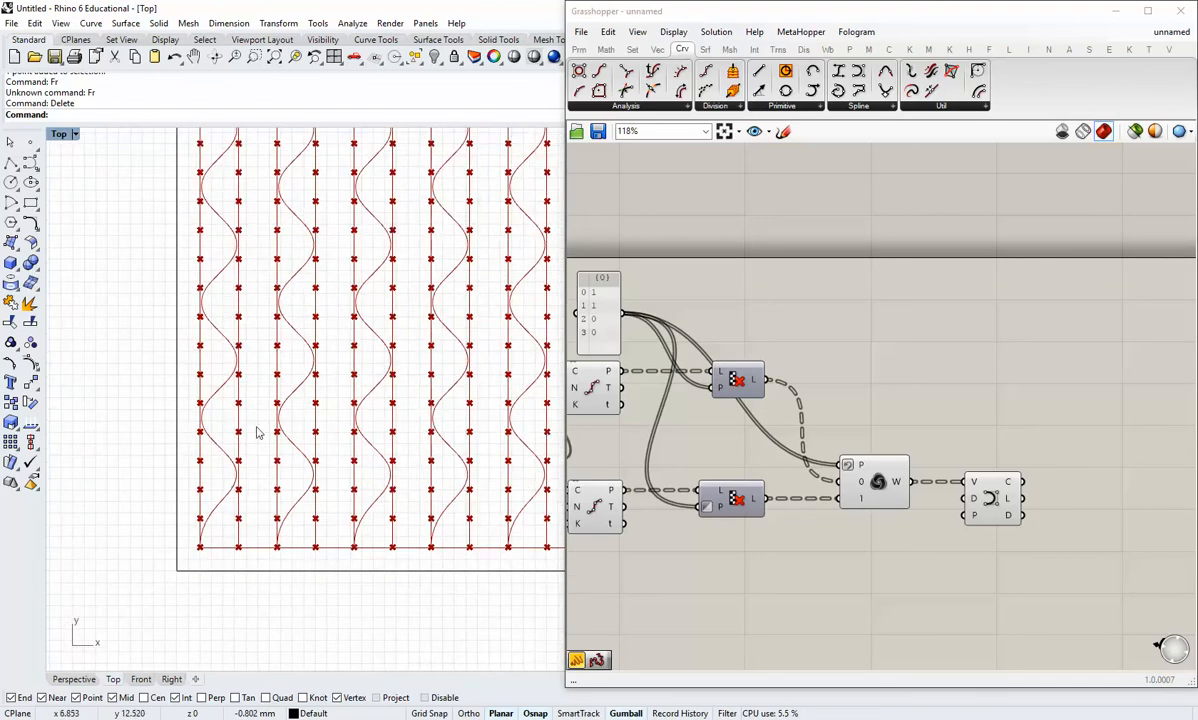
{"action": "right_click_drag", "start_coordinate": [259, 428], "coordinate": [205, 533]}
{"action": "scroll", "coordinate": [270, 539], "scroll_direction": "down", "scroll_amount": 2}
{"action": "right_click_drag", "start_coordinate": [280, 540], "coordinate": [223, 538]}
Move the Nurbs Curve component closer to the Weave component.
{"action": "right_click_drag", "start_coordinate": [962, 505], "coordinate": [896, 508]}
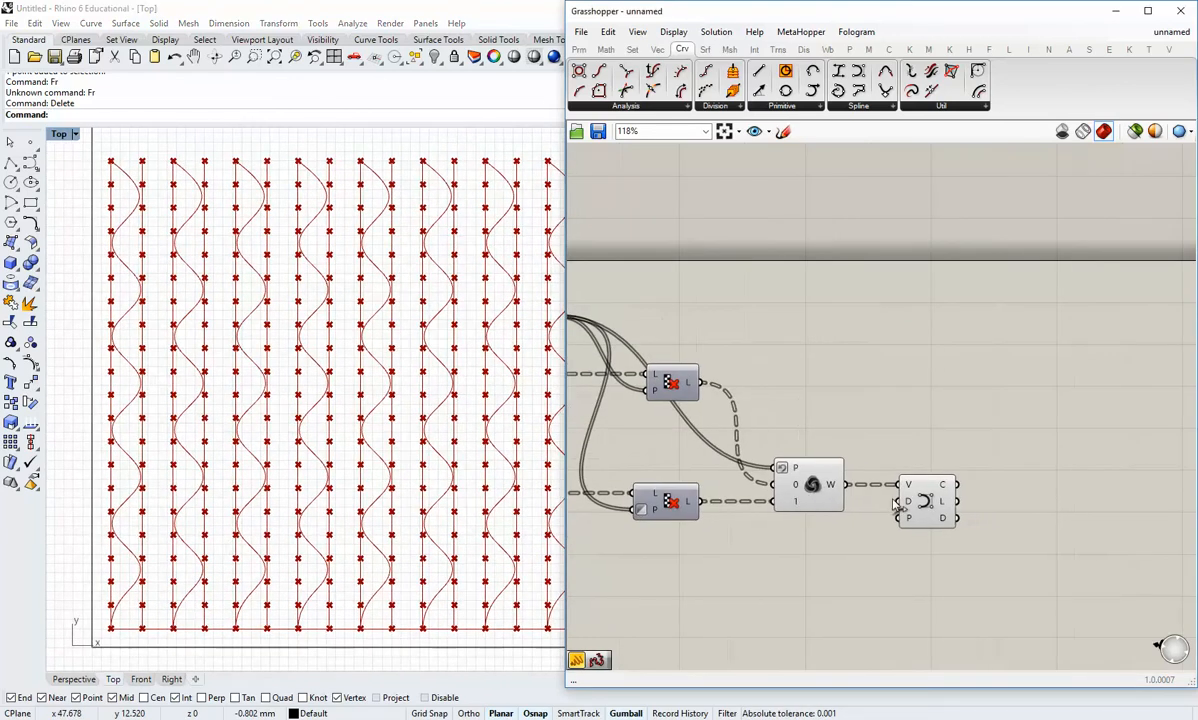
{"action": "left_click", "coordinate": [921, 503]}
{"action": "left_click", "coordinate": [715, 456]}
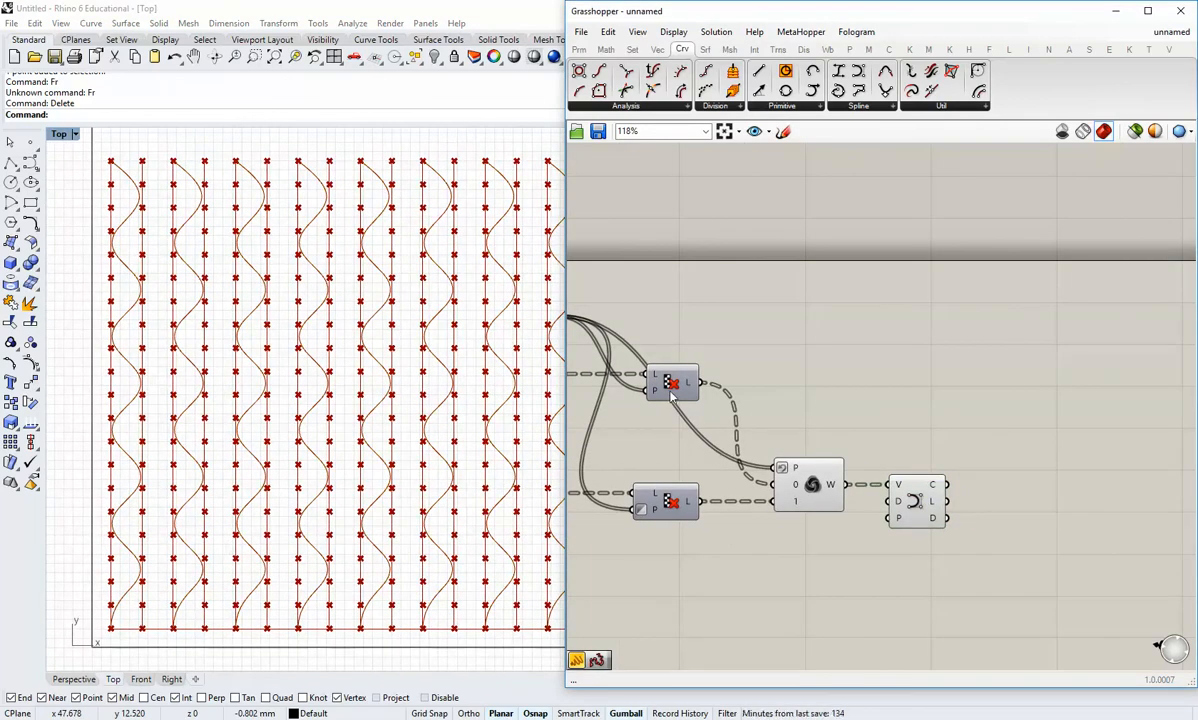
Move both Cull Pattern components closer to the Divide Curve components and nudge Weave toward the Nurbs Curve component.
{"action": "right_click_drag", "start_coordinate": [729, 464], "coordinate": [691, 450]}
{"action": "left_click_drag", "start_coordinate": [677, 526], "coordinate": [633, 383]}
{"action": "right_click_drag", "start_coordinate": [654, 413], "coordinate": [738, 415]}
{"action": "left_click_drag", "start_coordinate": [729, 387], "coordinate": [705, 388]}
{"action": "left_click", "coordinate": [707, 409]}
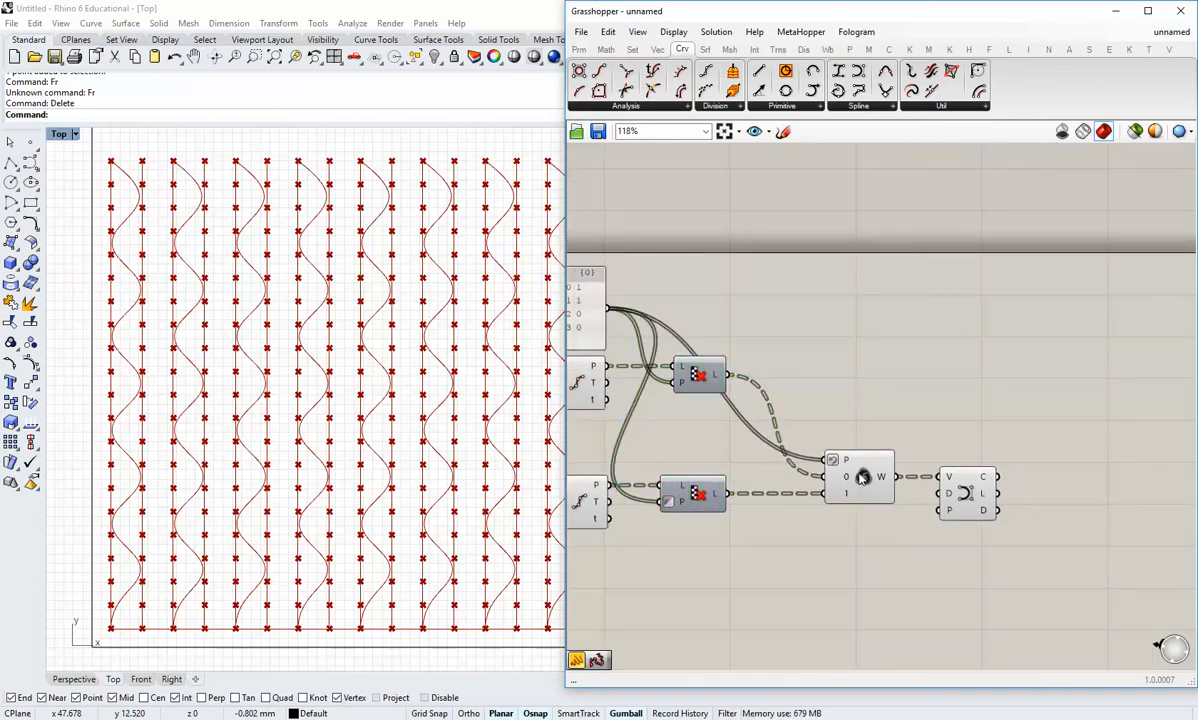
{"action": "left_click_drag", "start_coordinate": [862, 478], "coordinate": [870, 478]}
{"action": "left_click", "coordinate": [809, 386]}
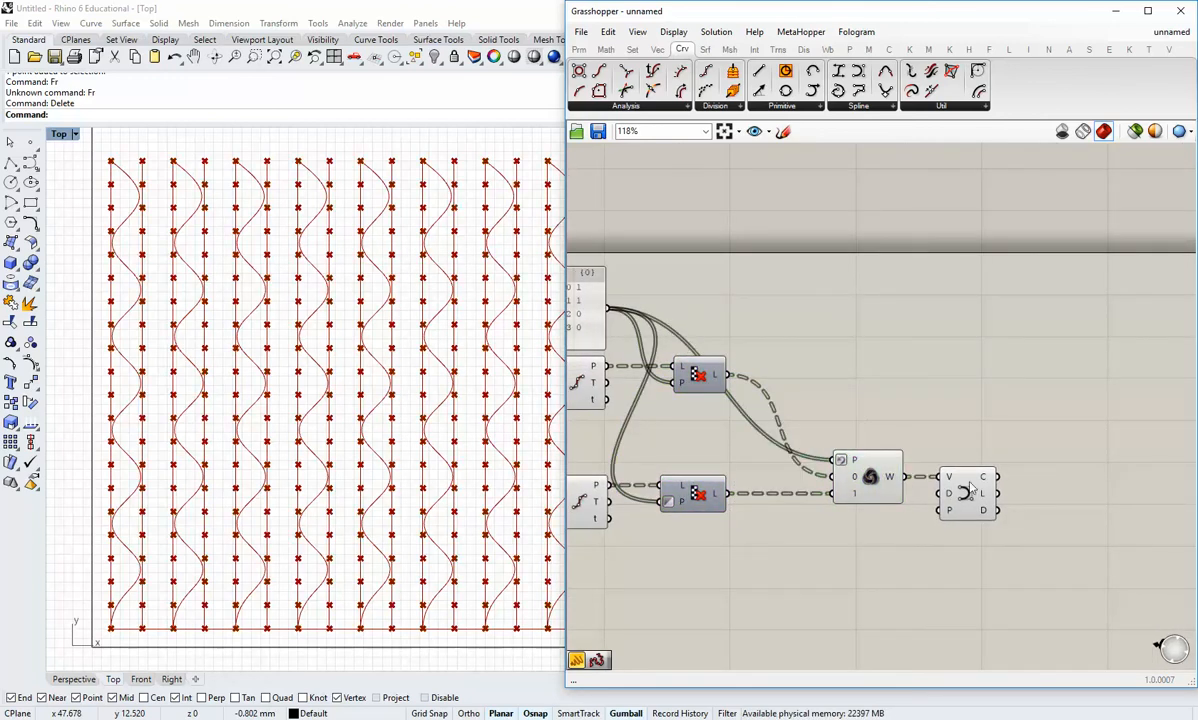
{"action": "left_click", "coordinate": [968, 492]}
{"action": "left_click", "coordinate": [948, 419]}
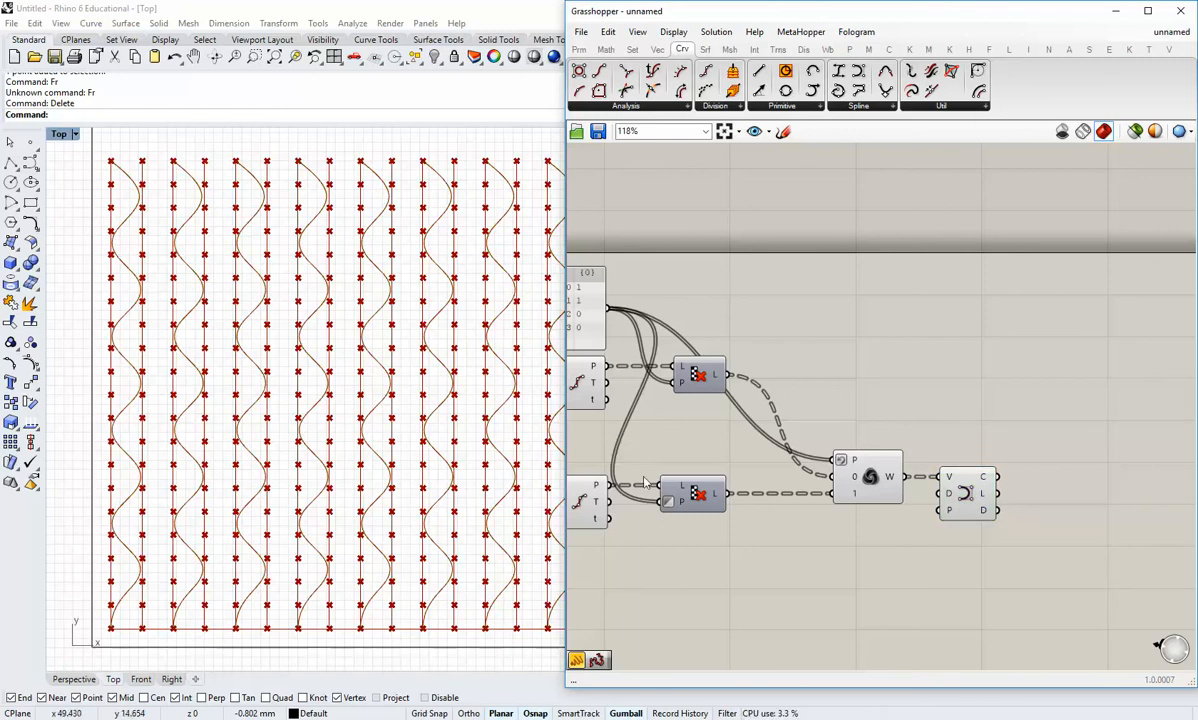
Move the Count slider up so it sits midway between the two Divide Curve branches and nudge the pattern panel slightly.
{"action": "right_click_drag", "start_coordinate": [645, 482], "coordinate": [766, 485]}
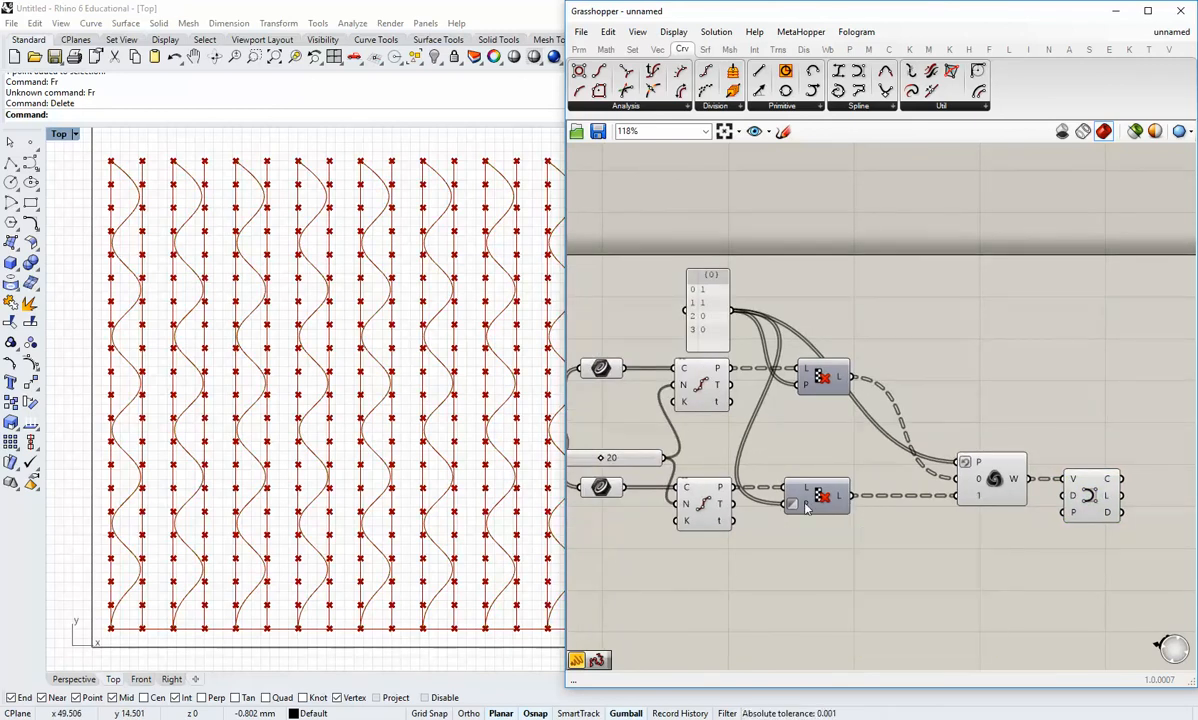
{"action": "left_click_drag", "start_coordinate": [631, 458], "coordinate": [631, 437]}
{"action": "left_click", "coordinate": [812, 462]}
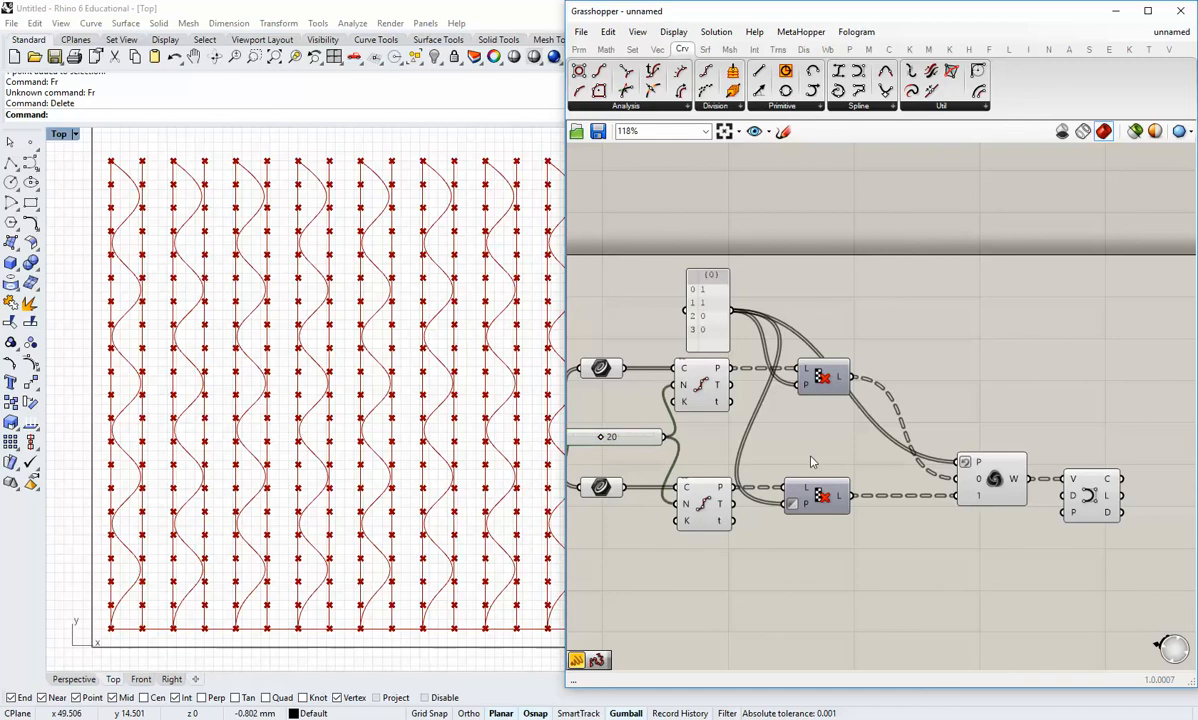
{"action": "left_click_drag", "start_coordinate": [728, 322], "coordinate": [716, 321]}
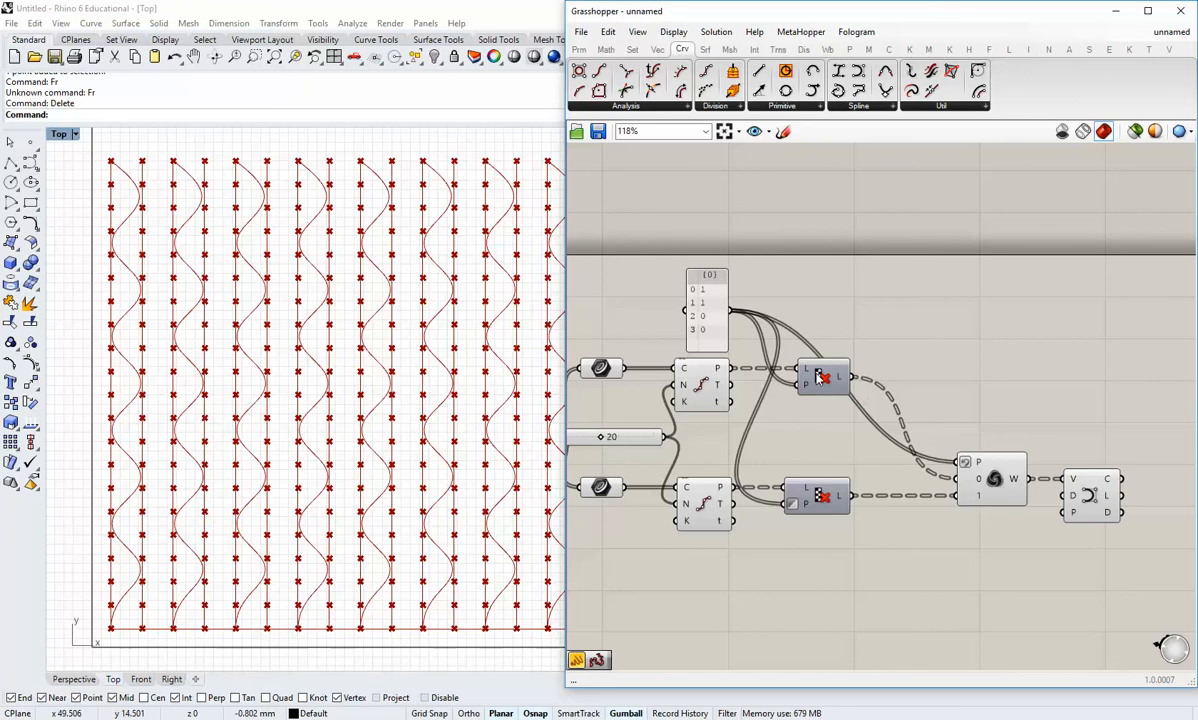
Turn off the preview of both Divide Curve components.
{"action": "left_click_drag", "start_coordinate": [733, 540], "coordinate": [691, 383]}
{"action": "middle_click", "coordinate": [691, 383]}
{"action": "scroll", "coordinate": [691, 383], "scroll_direction": "down", "scroll_amount": 1}
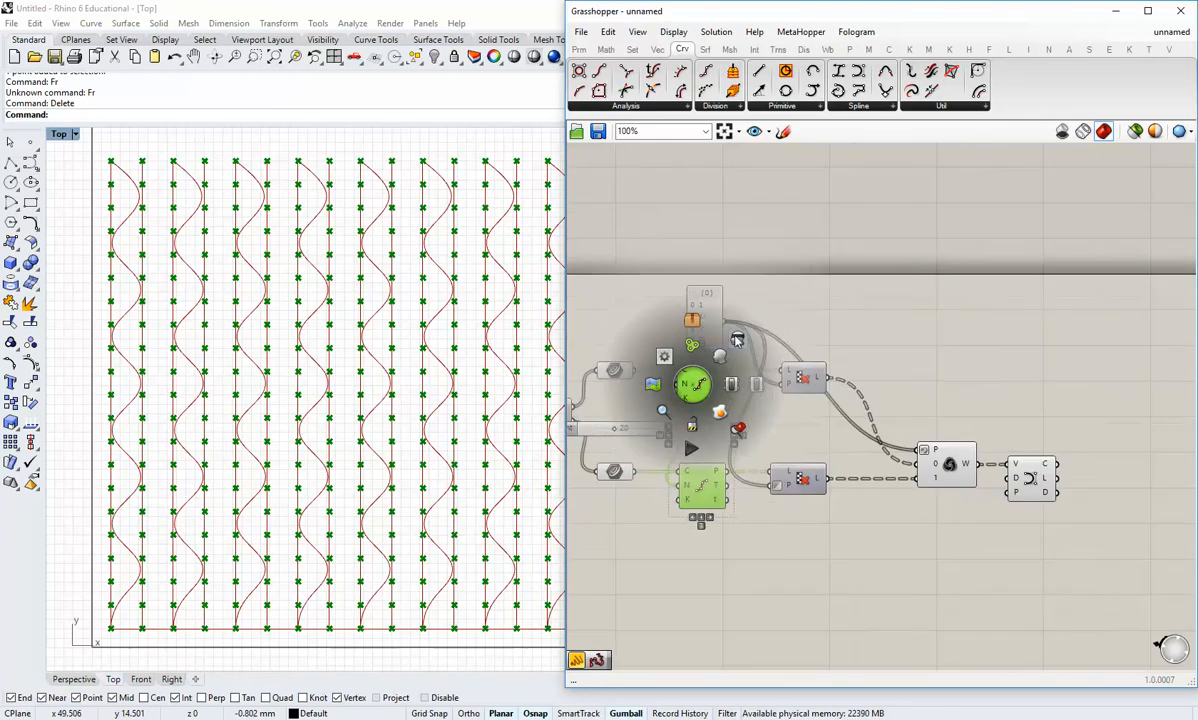
{"action": "left_click", "coordinate": [736, 338]}
{"action": "left_click", "coordinate": [826, 447]}
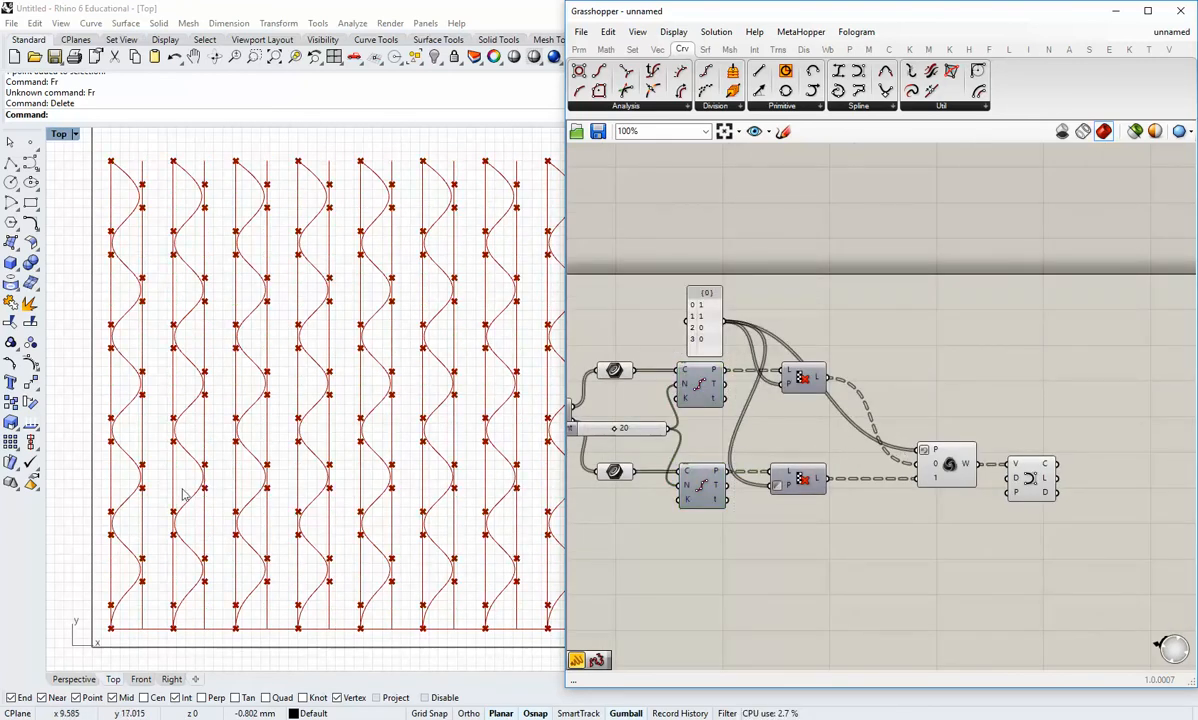
Move the Dispatch component down so it lines up with the lower Curve parameter.
{"action": "scroll", "coordinate": [174, 584], "scroll_direction": "up", "scroll_amount": 4}
{"action": "right_click_drag", "start_coordinate": [175, 584], "coordinate": [188, 607]}
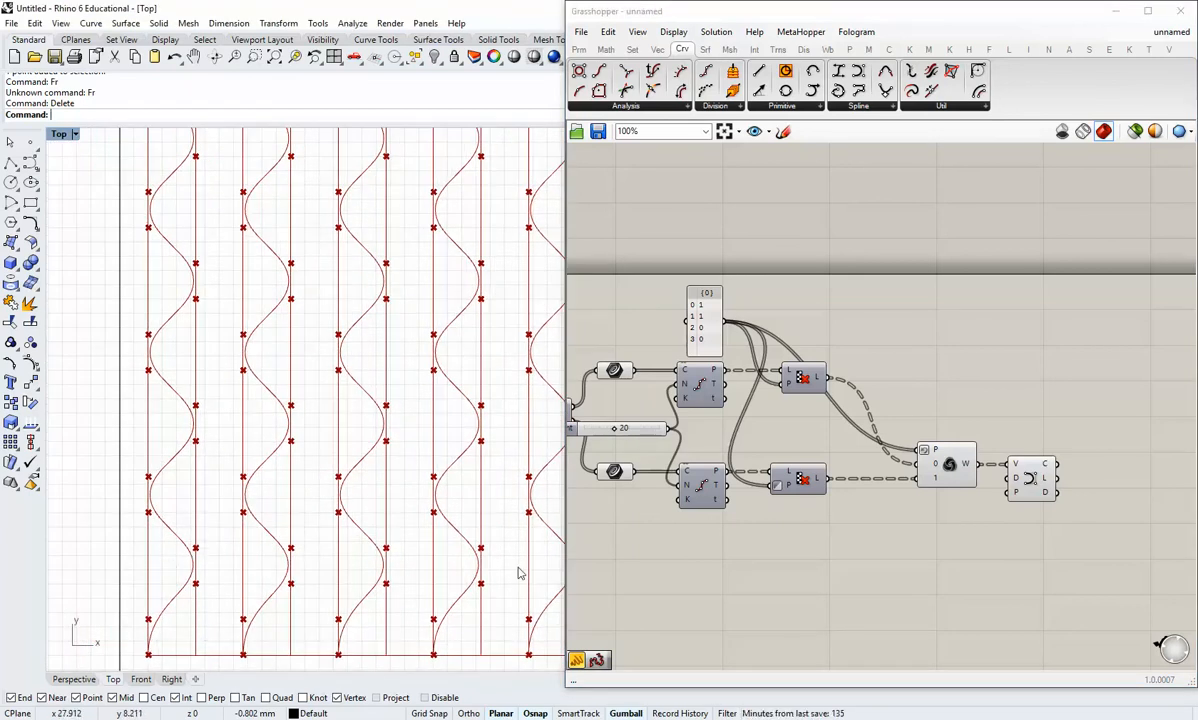
{"action": "right_click_drag", "start_coordinate": [897, 535], "coordinate": [780, 533]}
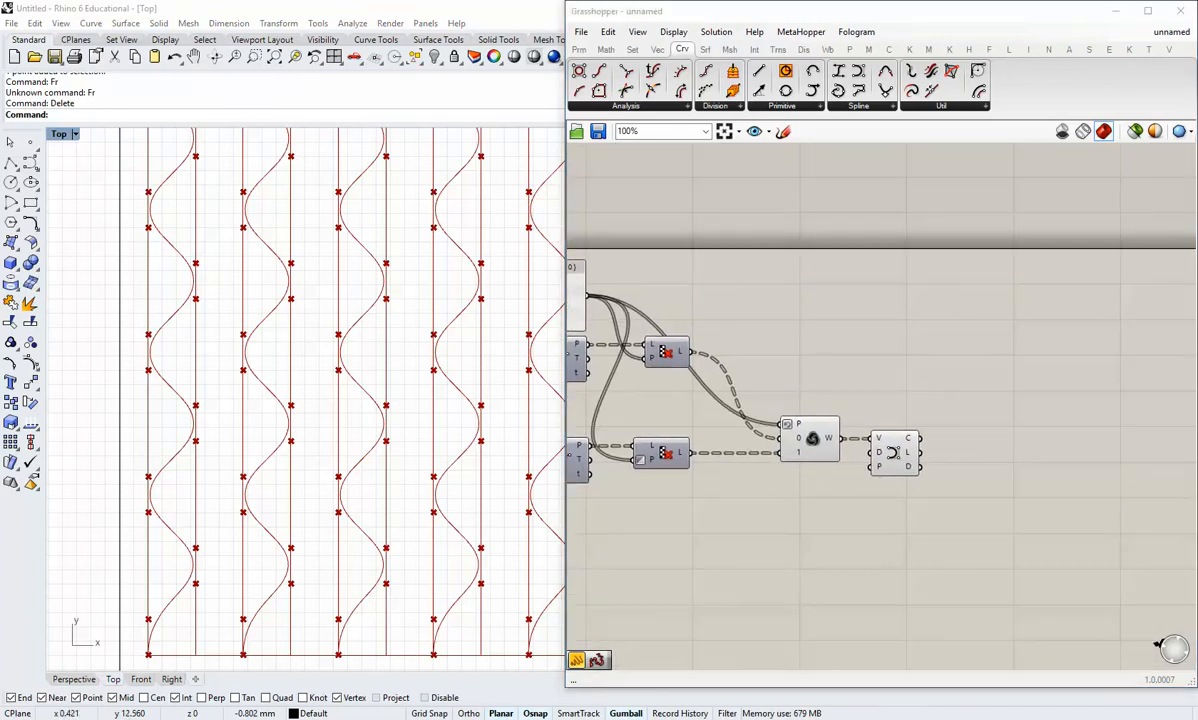
{"action": "mouse_move", "coordinate": [727, 471]}
{"action": "right_mouse_down"}
{"action": "mouse_move", "coordinate": [765, 487]}
{"action": "mouse_move", "coordinate": [981, 490]}
{"action": "right_mouse_up"}
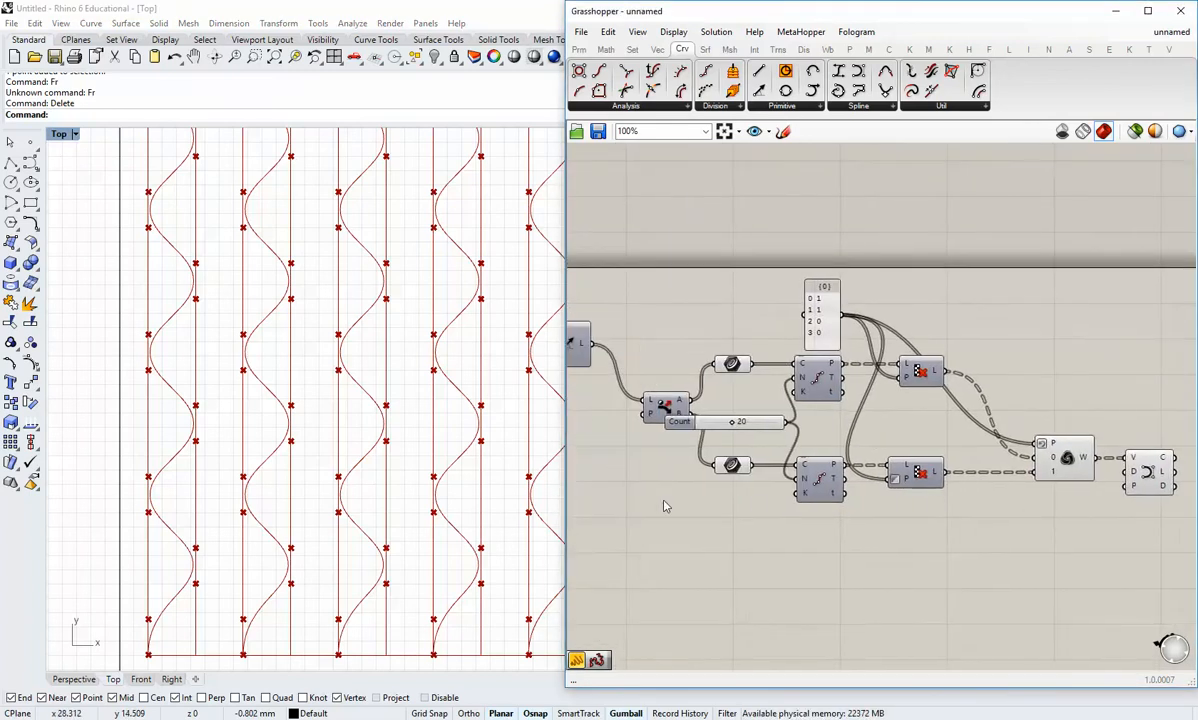
{"action": "right_click_drag", "start_coordinate": [648, 498], "coordinate": [896, 526]}
{"action": "left_click_drag", "start_coordinate": [901, 444], "coordinate": [875, 488]}
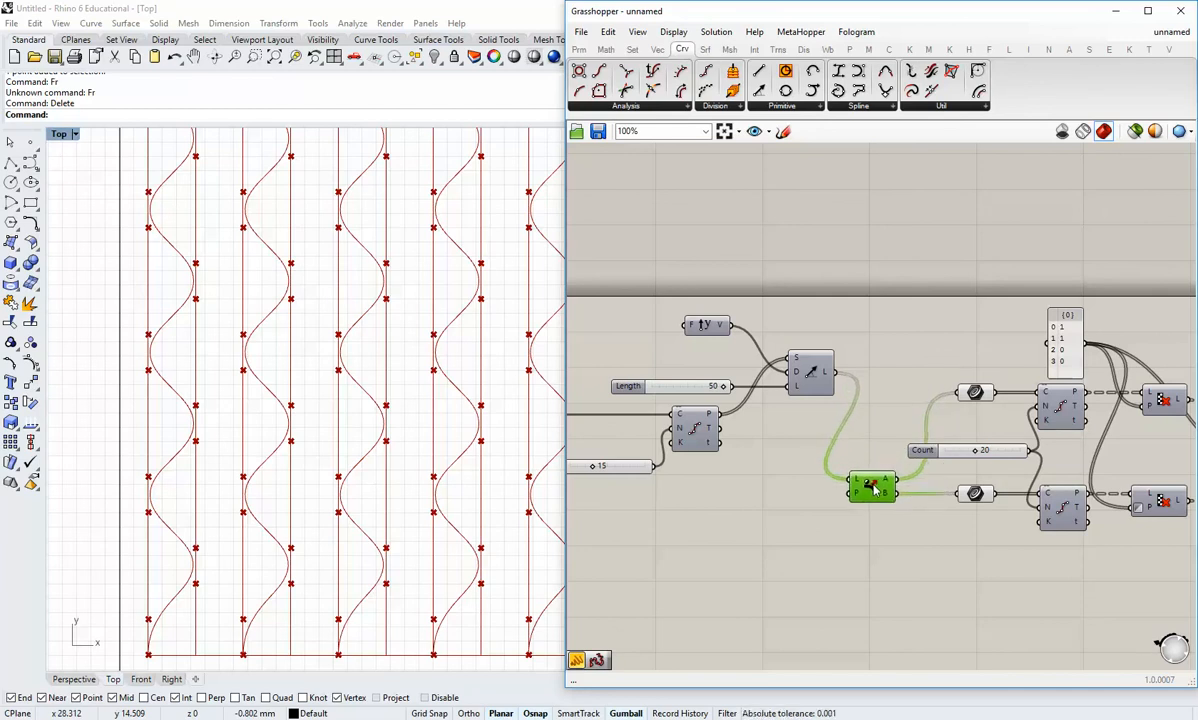
{"action": "left_click", "coordinate": [867, 543]}
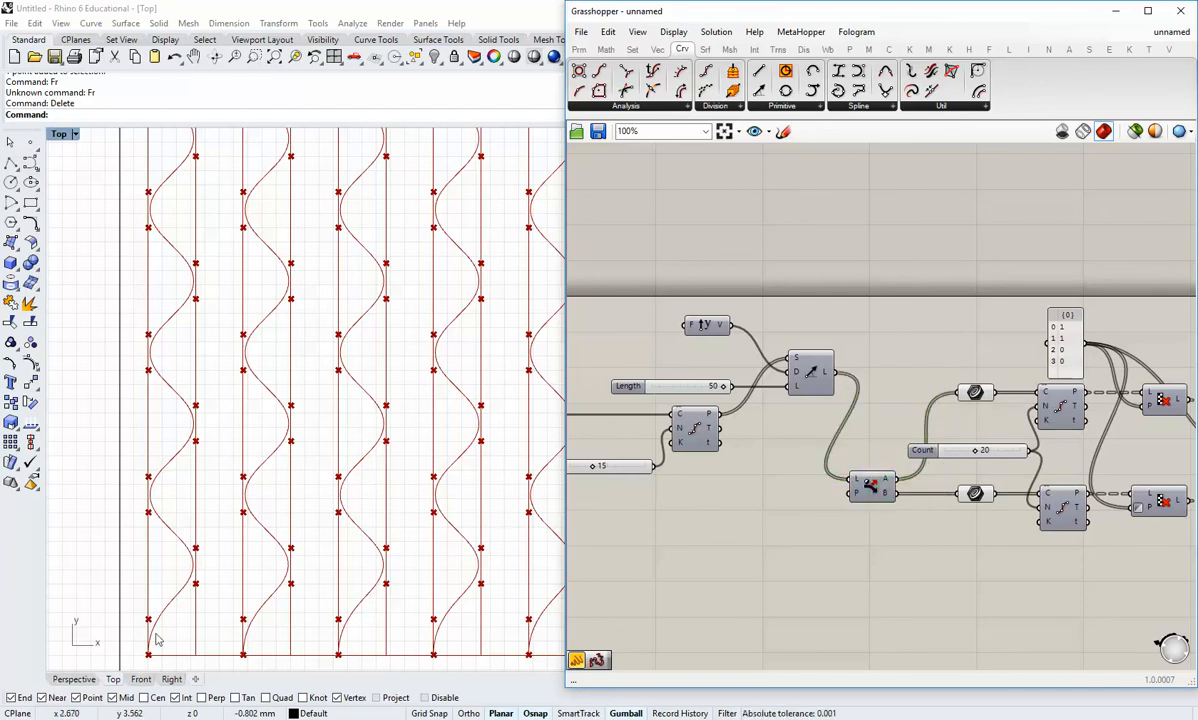
Try inverting the pattern input of the Dispatch component.
{"action": "scroll", "coordinate": [829, 476], "scroll_direction": "up", "scroll_amount": 3}
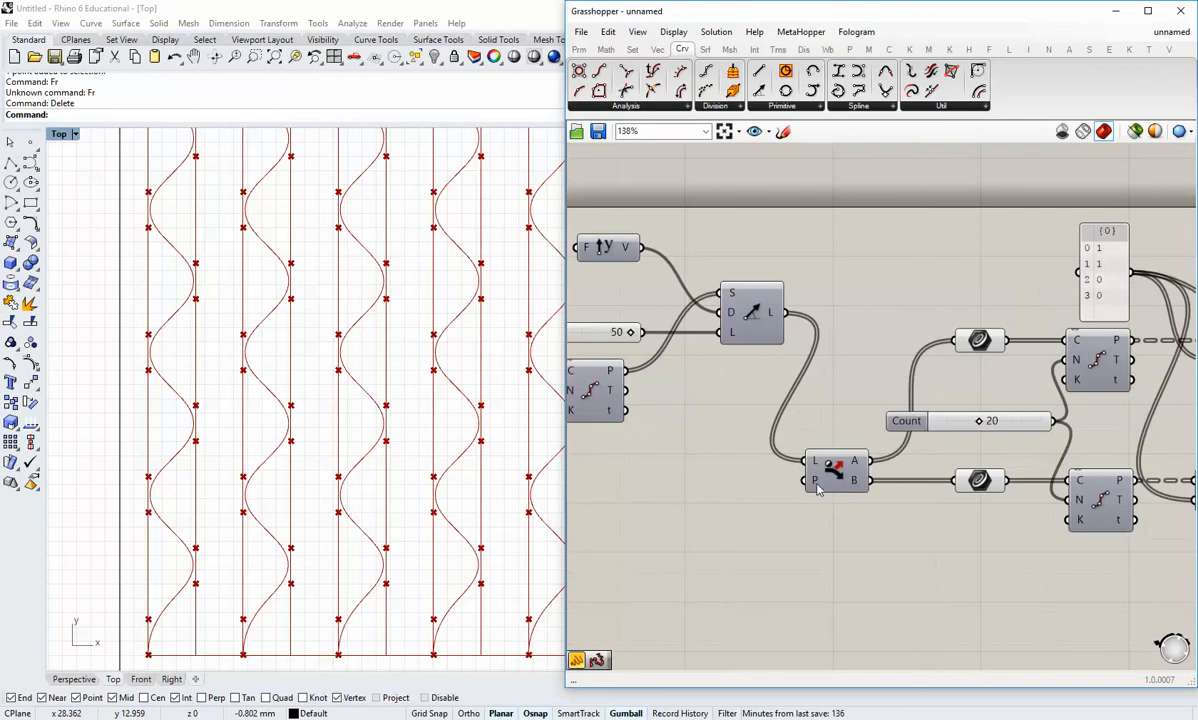
{"action": "right_click", "coordinate": [815, 485]}
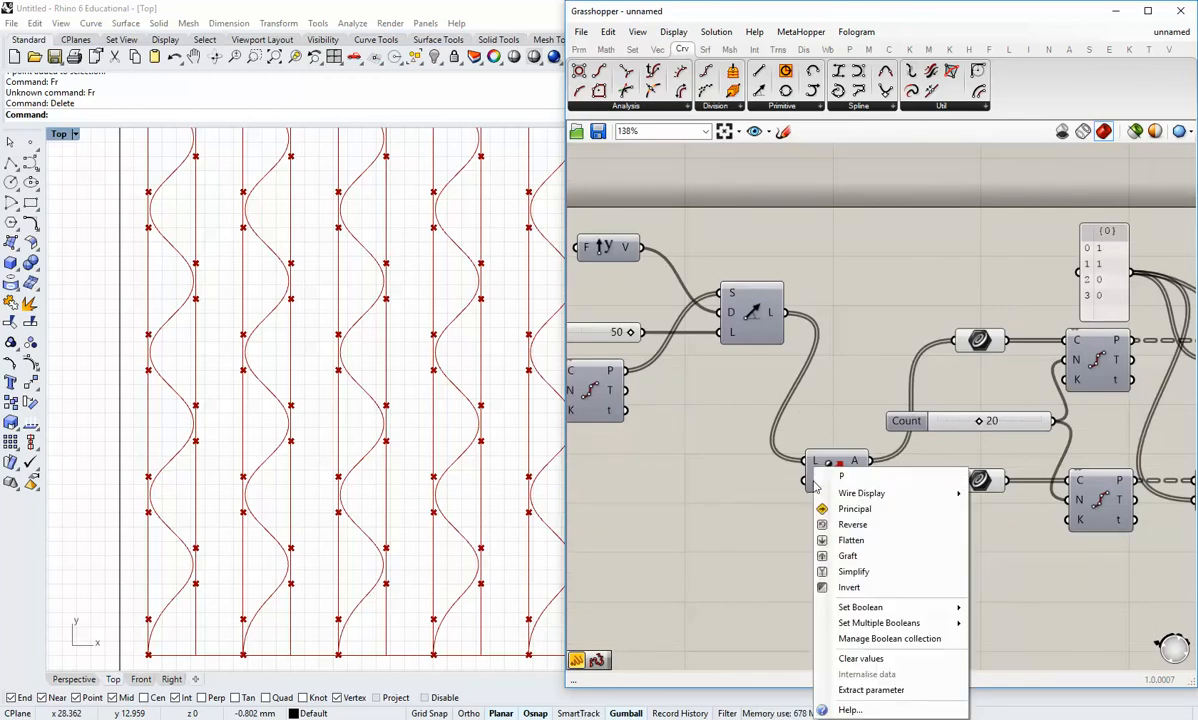
{"action": "left_click", "coordinate": [850, 587]}
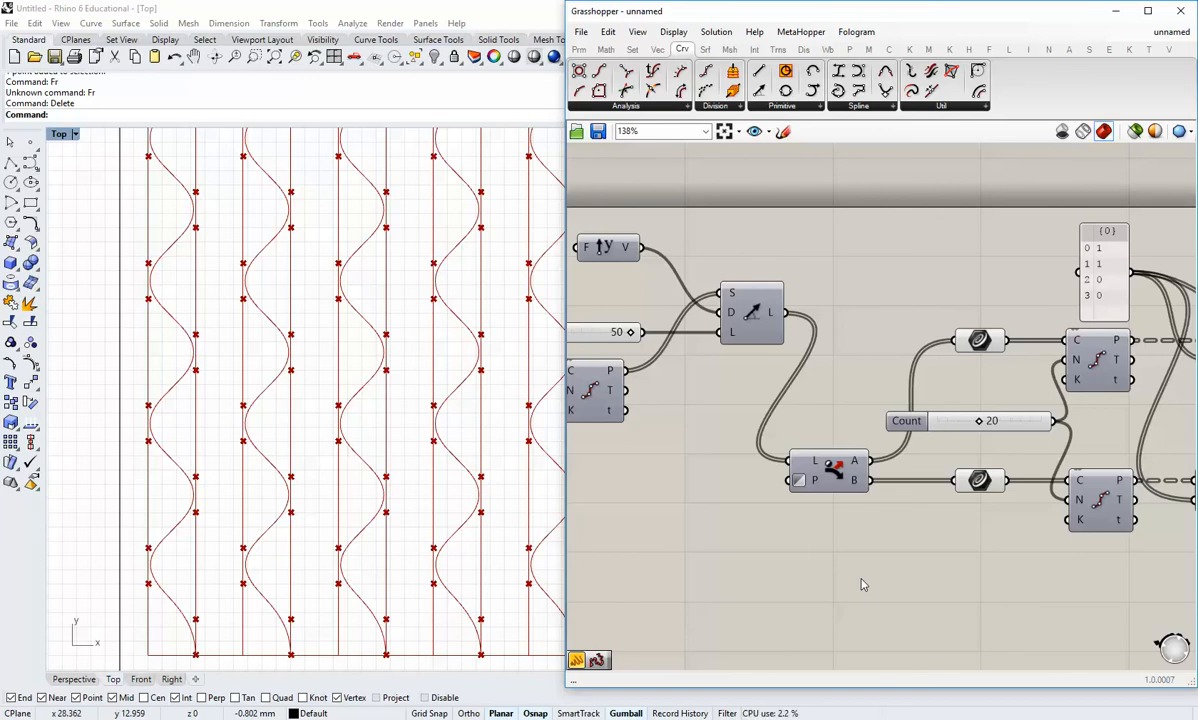
{"action": "right_click", "coordinate": [797, 481]}
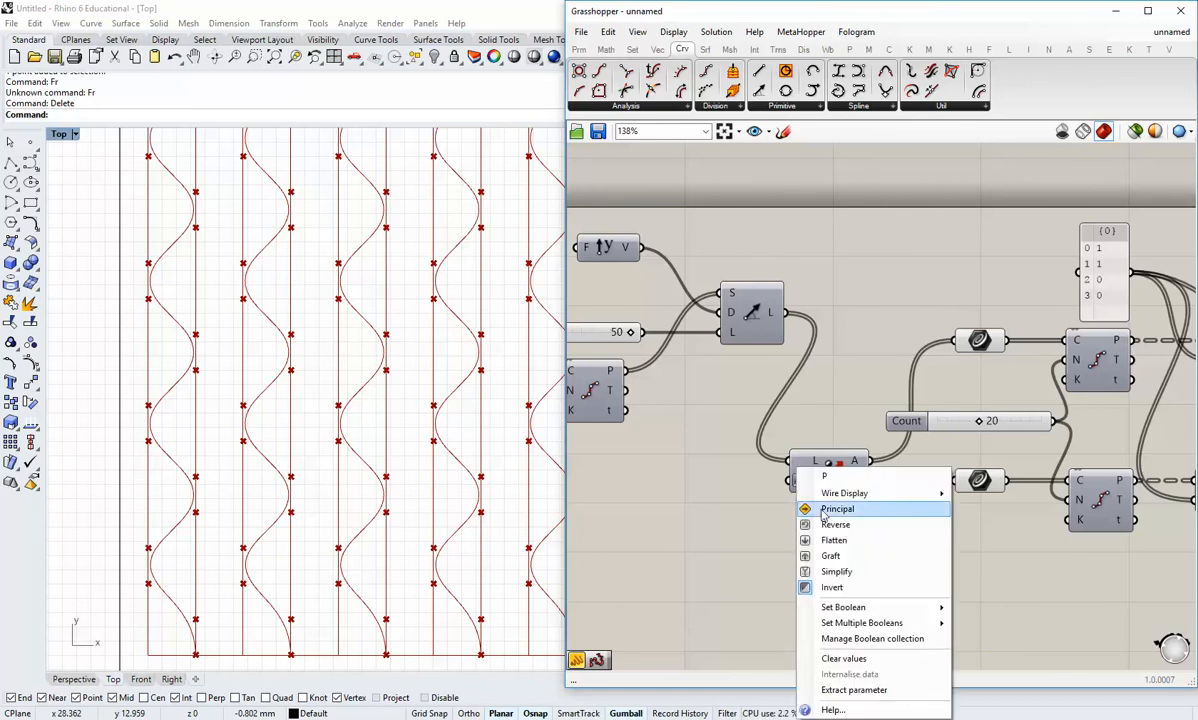
{"action": "left_click", "coordinate": [833, 589]}
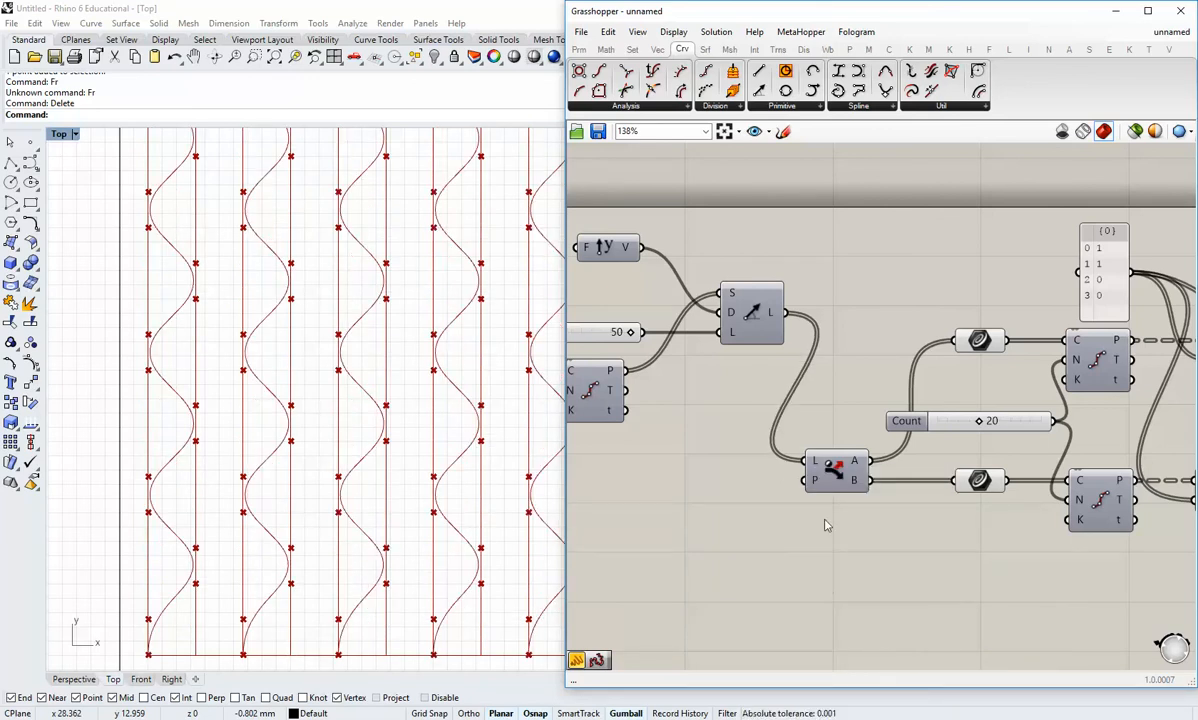
Move the Weave component closer to the Cull Pattern components and bring the Nurbs Curve component near it.
{"action": "right_click_drag", "start_coordinate": [842, 536], "coordinate": [727, 543]}
{"action": "scroll", "coordinate": [742, 537], "scroll_direction": "down", "scroll_amount": 3}
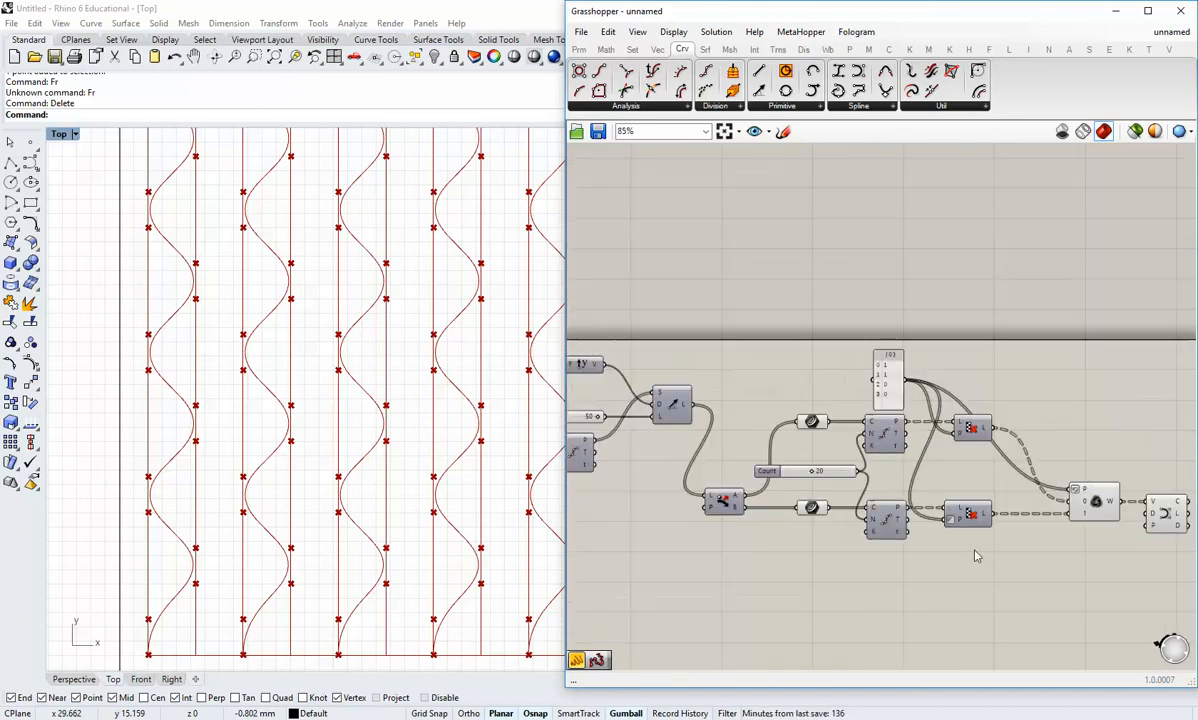
{"action": "right_click_drag", "start_coordinate": [976, 550], "coordinate": [860, 532]}
{"action": "scroll", "coordinate": [880, 531], "scroll_direction": "up", "scroll_amount": 2}
{"action": "right_click_drag", "start_coordinate": [990, 527], "coordinate": [888, 449]}
{"action": "left_click_drag", "start_coordinate": [928, 401], "coordinate": [951, 401]}
{"action": "left_click", "coordinate": [905, 496]}
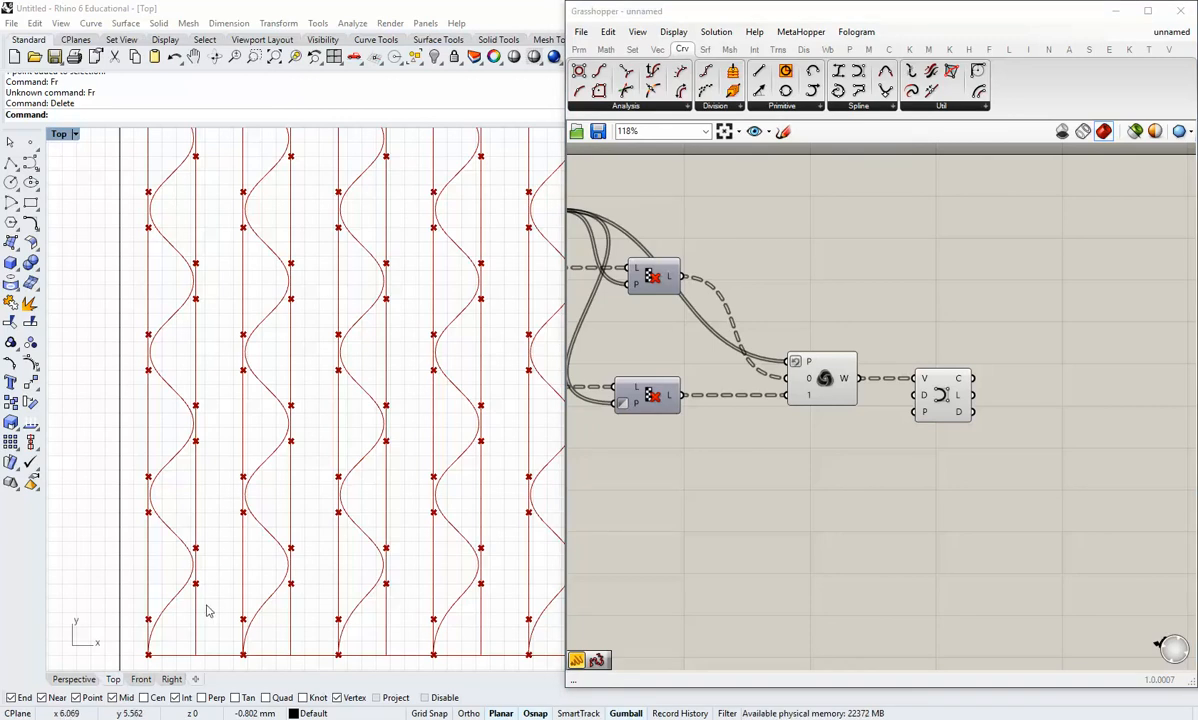
{"action": "left_click_drag", "start_coordinate": [828, 384], "coordinate": [797, 384]}
{"action": "left_click", "coordinate": [788, 438]}
{"action": "left_click_drag", "start_coordinate": [938, 394], "coordinate": [917, 394]}
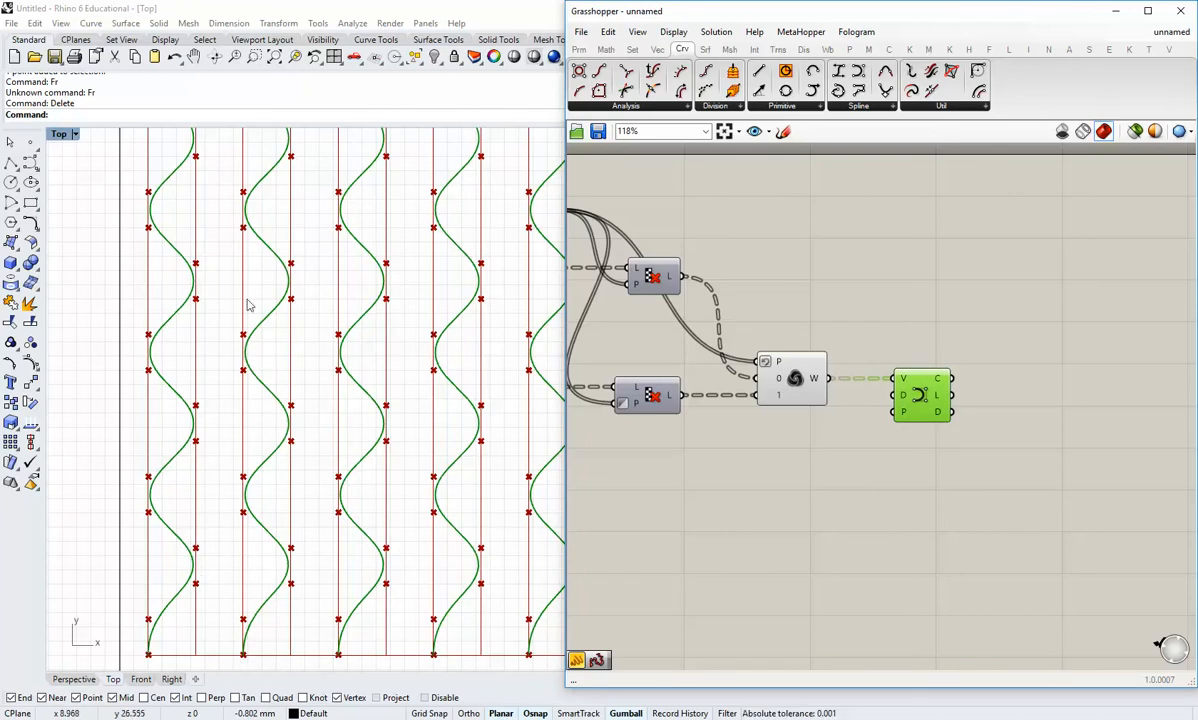
{"action": "left_click", "coordinate": [958, 554]}
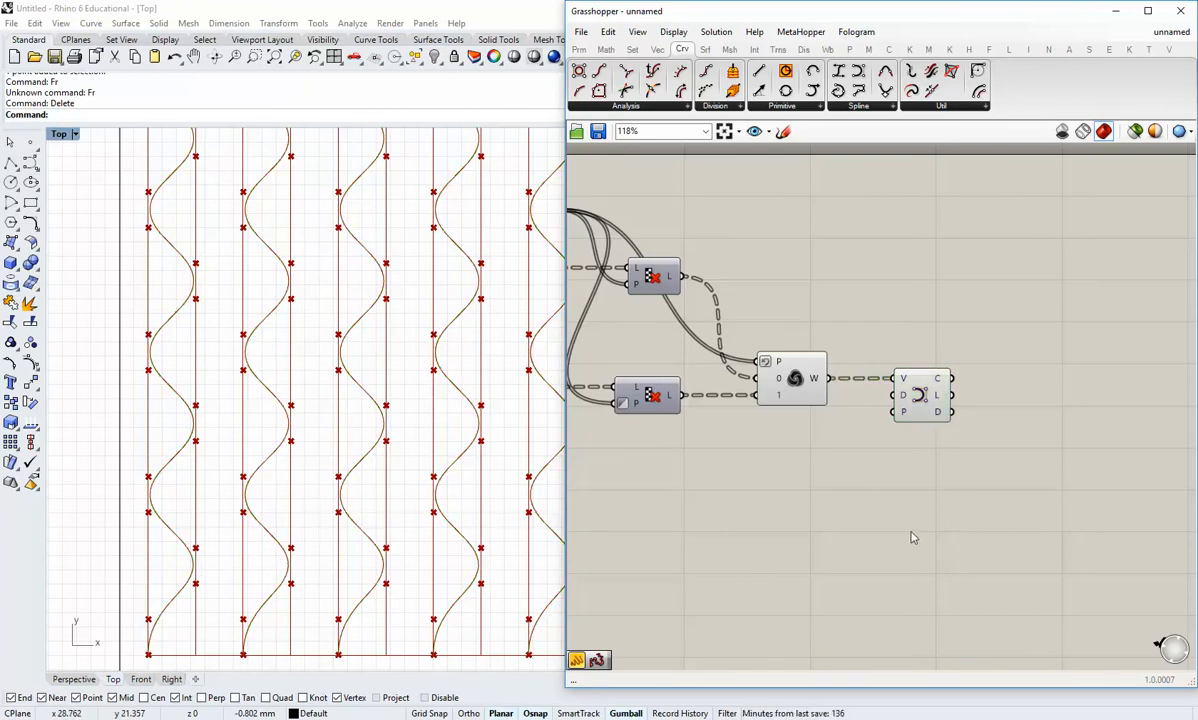
Add an End Points component below the Divide Curve components and connect the upper Curve parameter to its curve input.
{"action": "right_click_drag", "start_coordinate": [775, 508], "coordinate": [1034, 523]}
{"action": "left_click", "coordinate": [727, 306]}
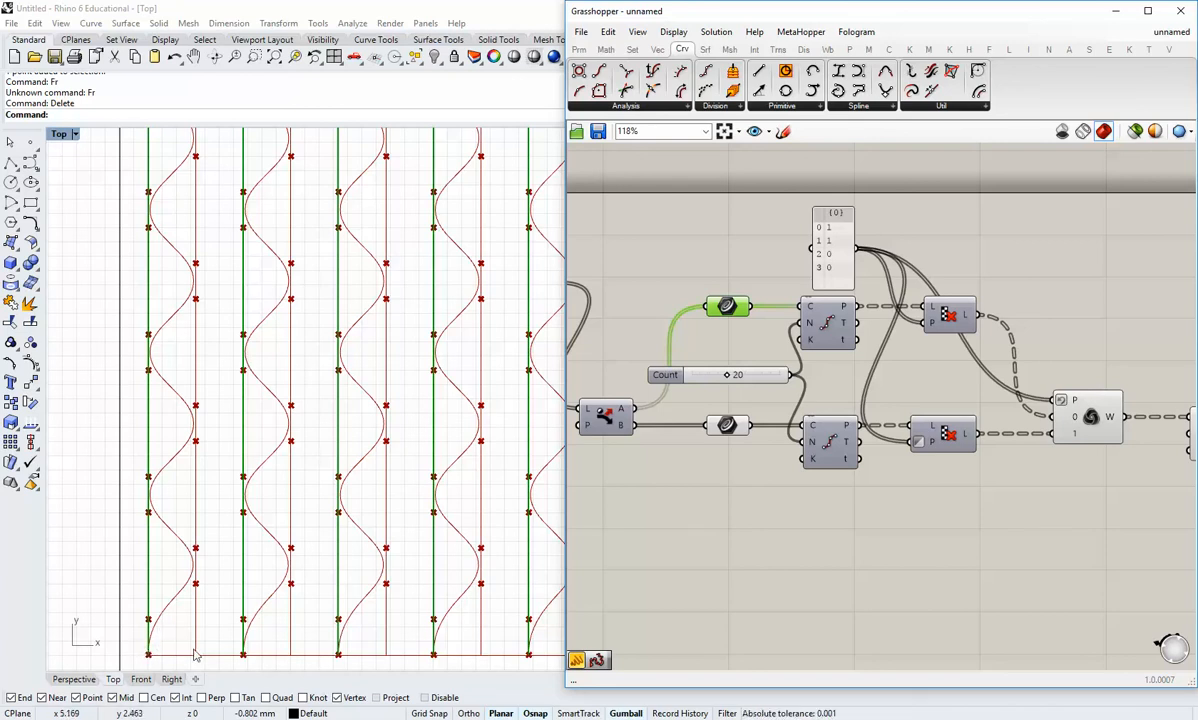
{"action": "left_click", "coordinate": [743, 497]}
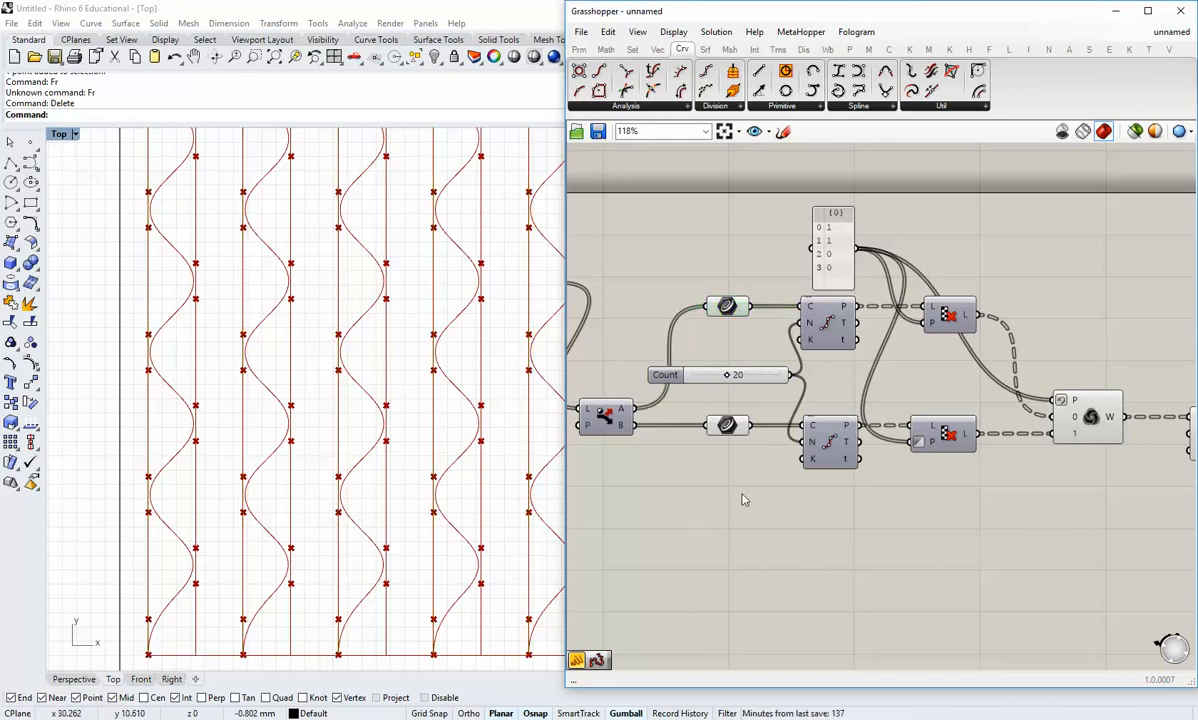
{"action": "left_click", "coordinate": [601, 72]}
{"action": "left_click", "coordinate": [876, 540]}
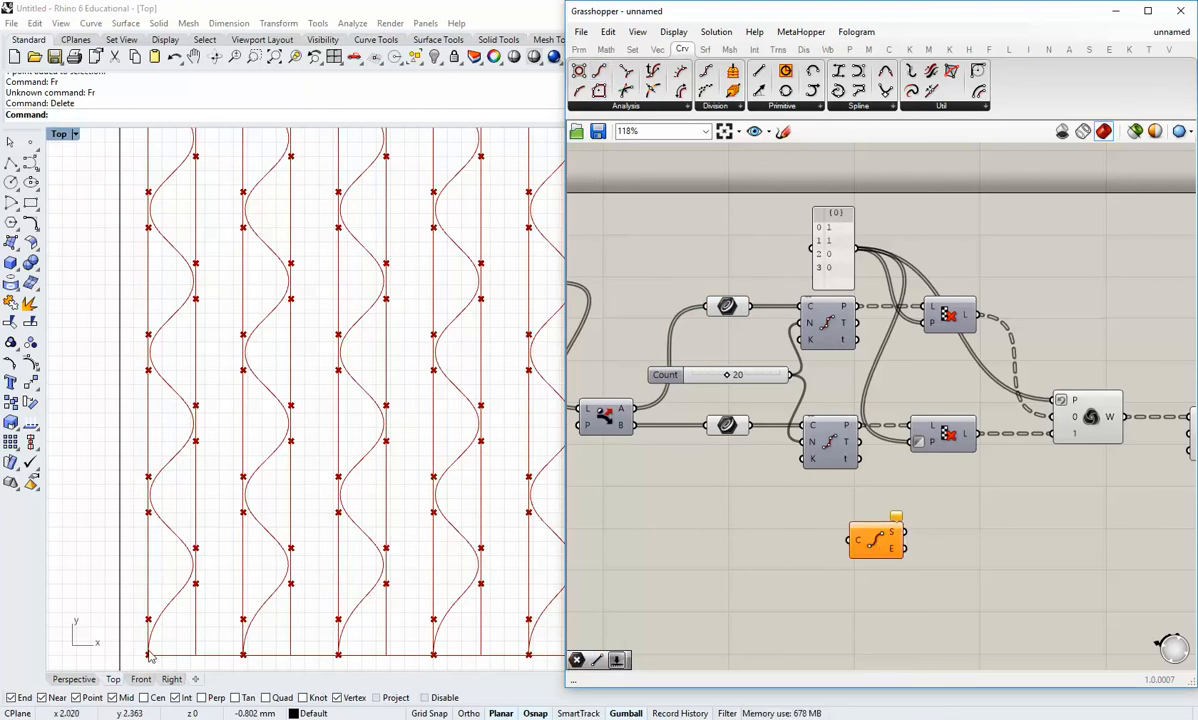
{"action": "right_click_drag", "start_coordinate": [808, 526], "coordinate": [780, 527]}
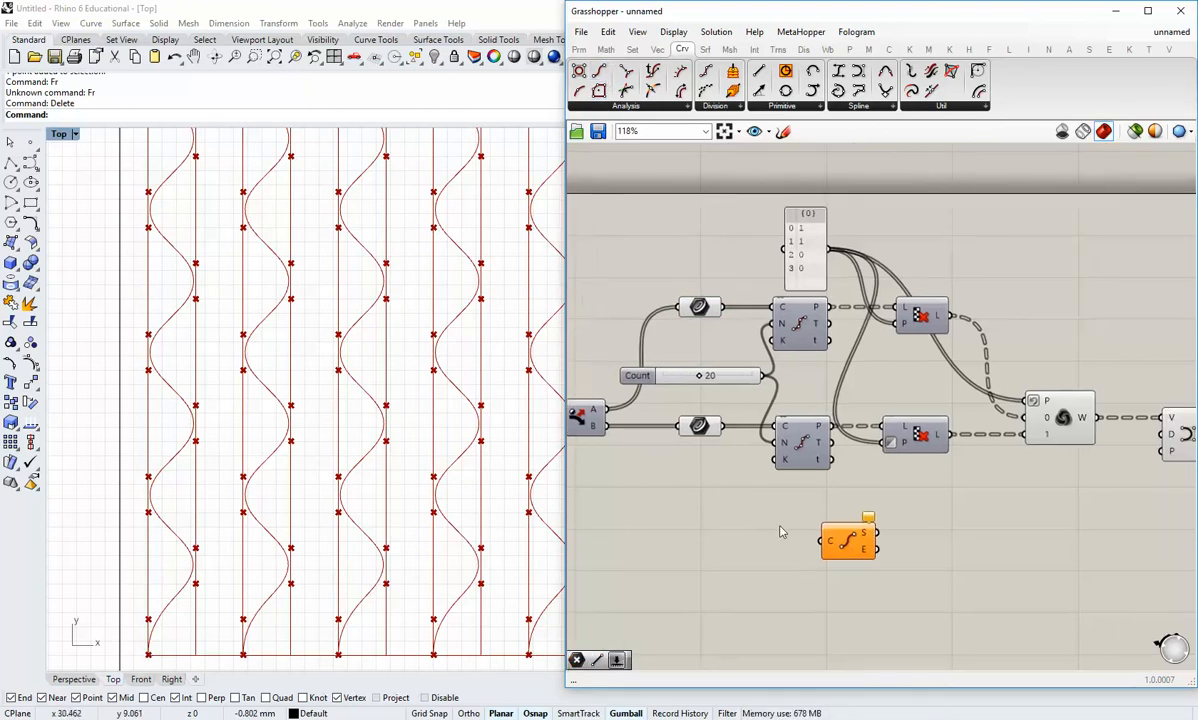
{"action": "left_click_drag", "start_coordinate": [723, 309], "coordinate": [792, 551]}
{"action": "left_click", "coordinate": [703, 310]}
{"action": "left_click", "coordinate": [680, 338]}
{"action": "left_click", "coordinate": [876, 547]}
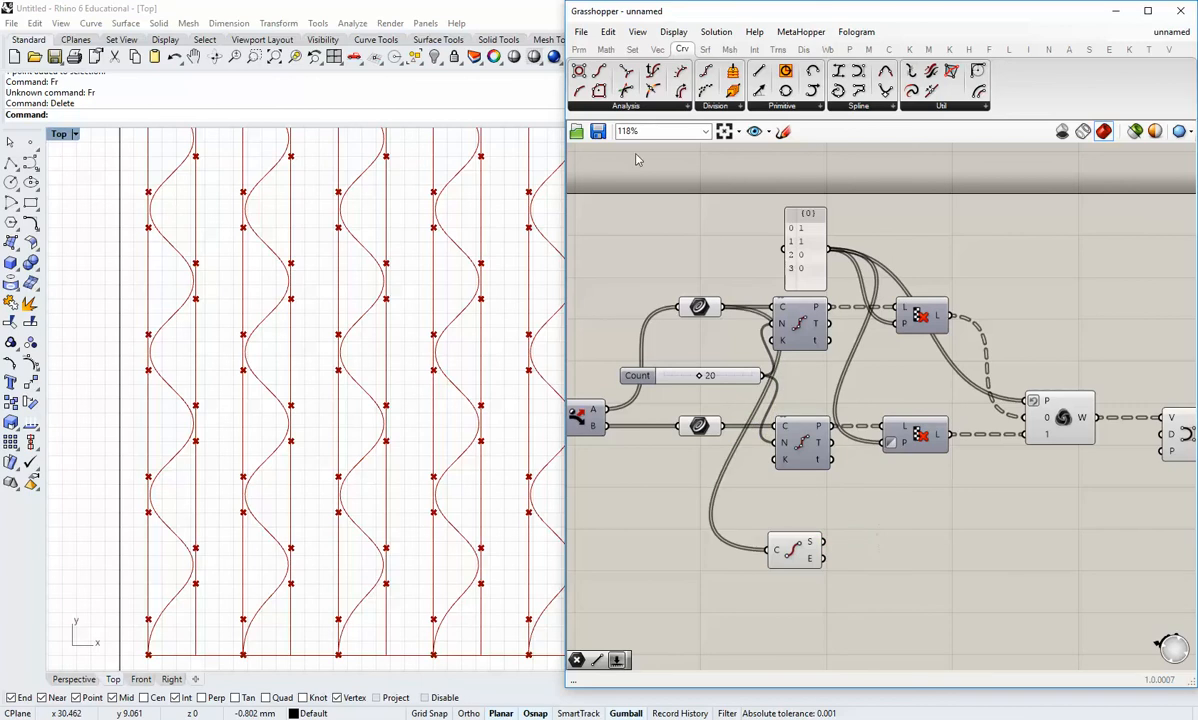
{"action": "left_click", "coordinate": [633, 51]}
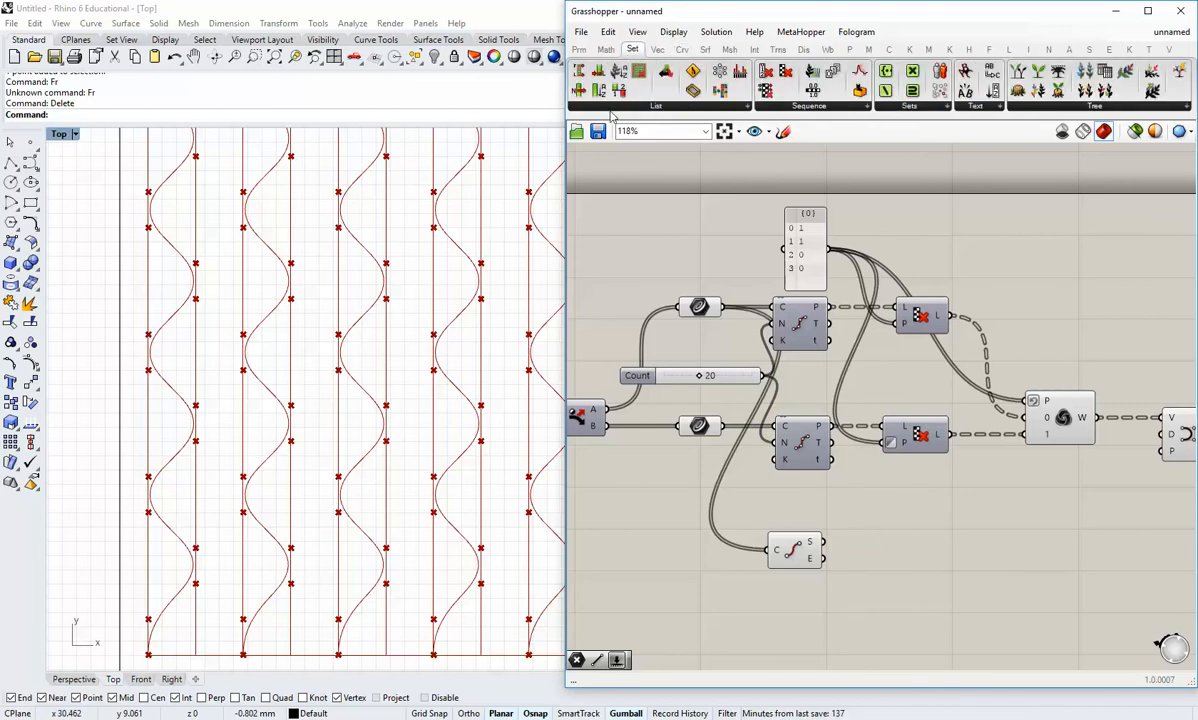
{"action": "left_click", "coordinate": [575, 106]}
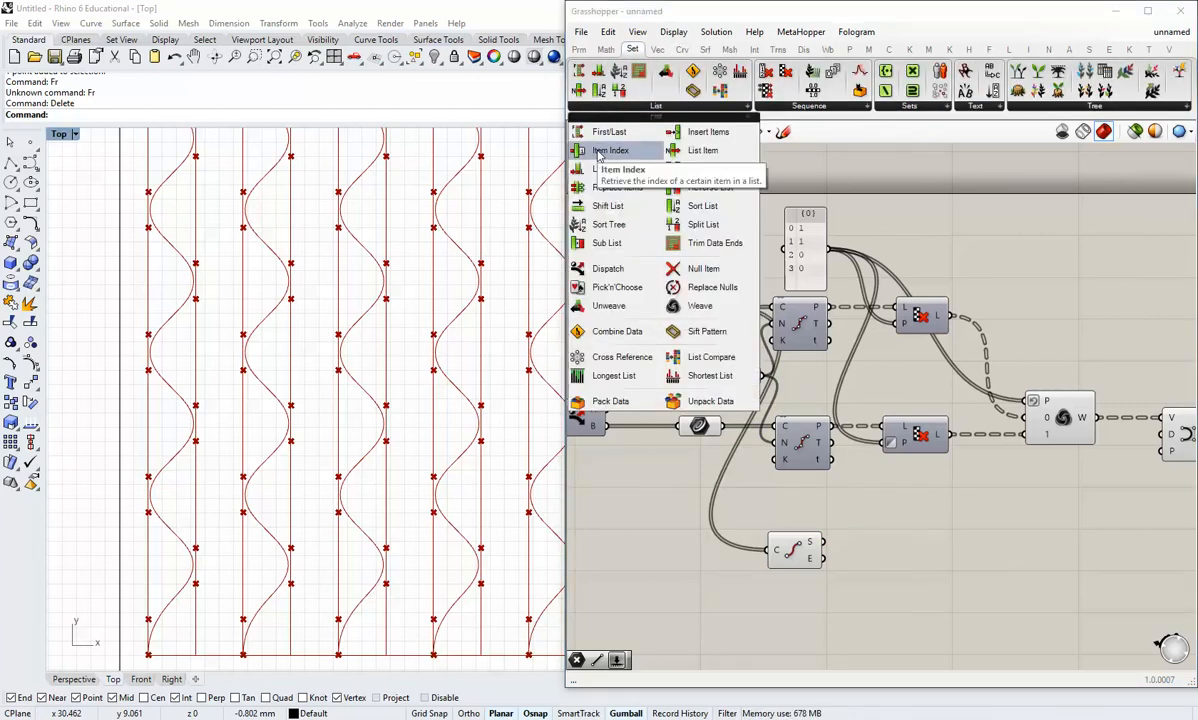
{"action": "left_click_drag", "start_coordinate": [590, 156], "coordinate": [900, 530]}
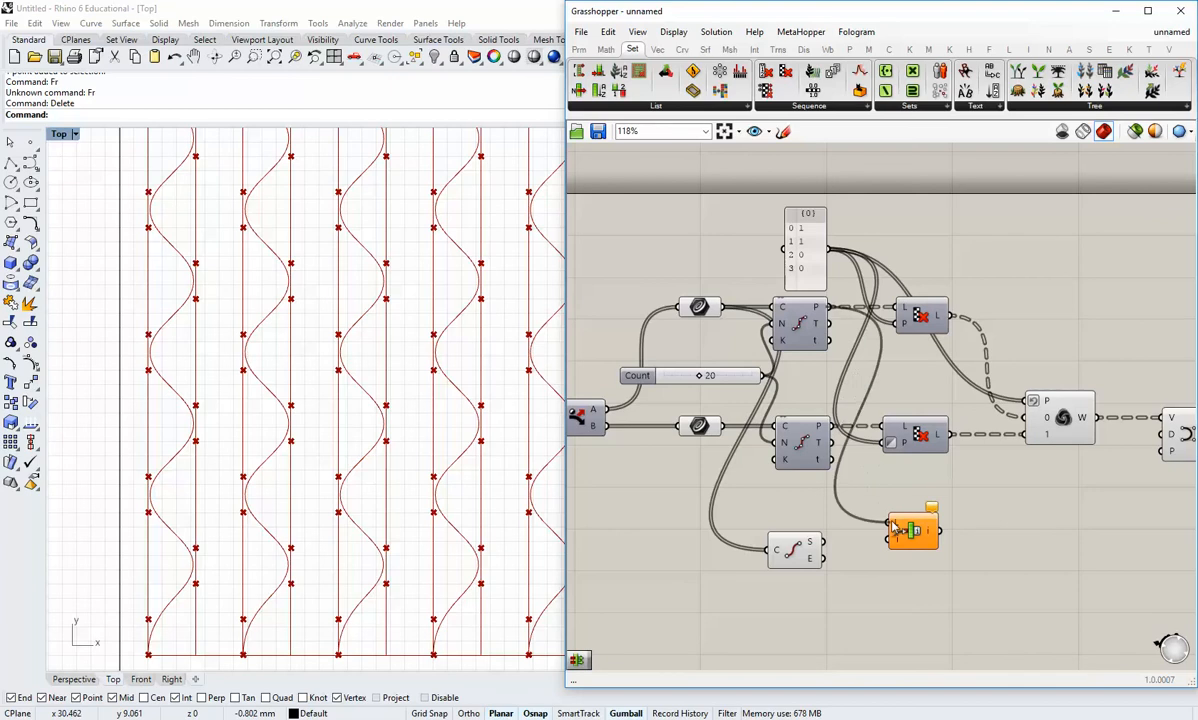
{"action": "key", "text": "Delete"}
Add a List Item component beside End Points and connect the upper Divide Curve's points to its list input.
{"action": "left_click", "coordinate": [643, 107]}
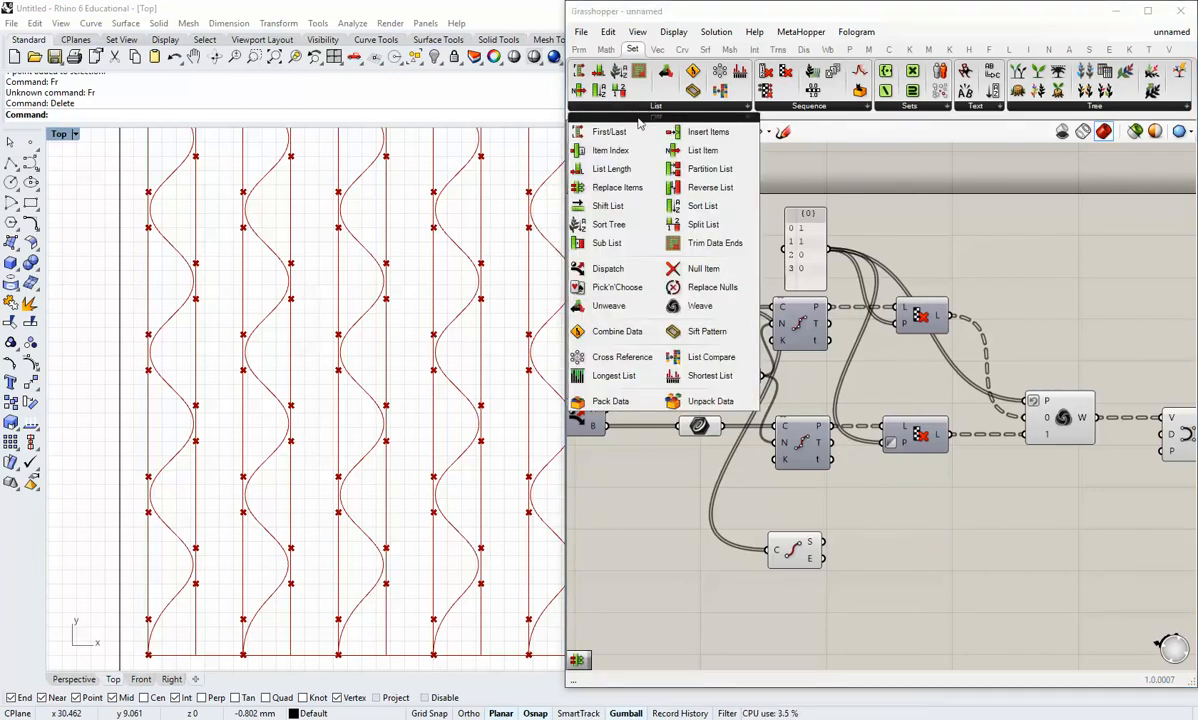
{"action": "left_click_drag", "start_coordinate": [703, 150], "coordinate": [895, 535]}
{"action": "left_click_drag", "start_coordinate": [817, 309], "coordinate": [878, 519]}
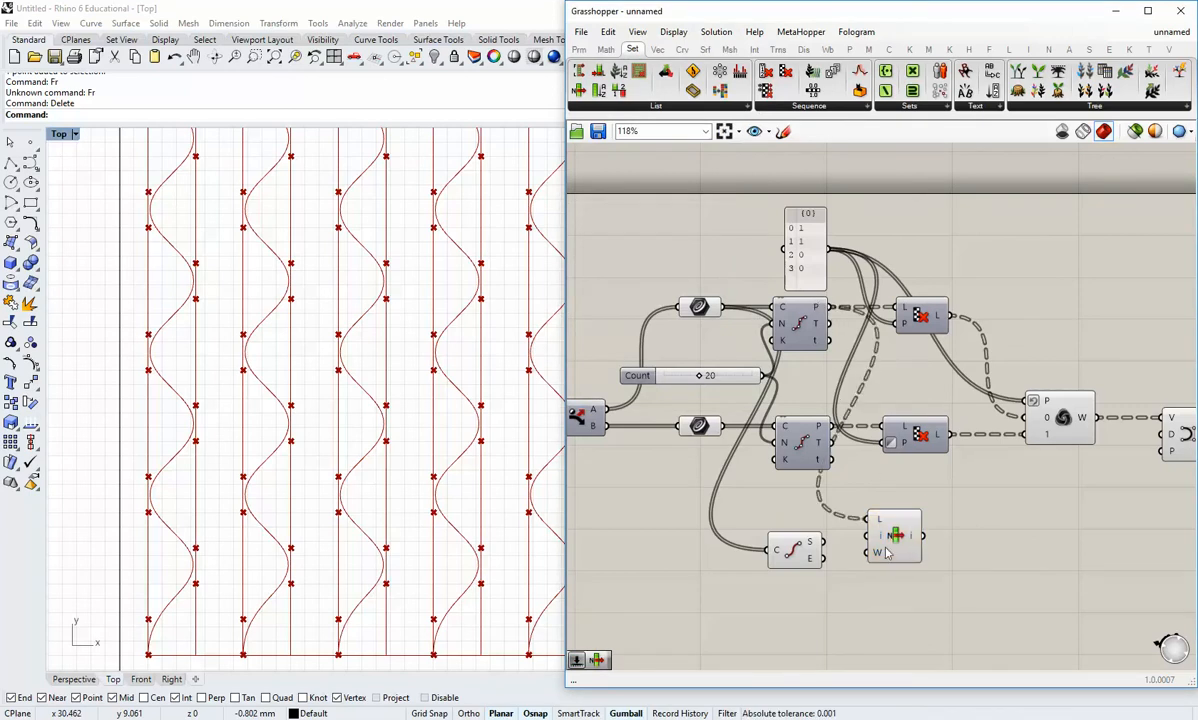
{"action": "left_click", "coordinate": [893, 538]}
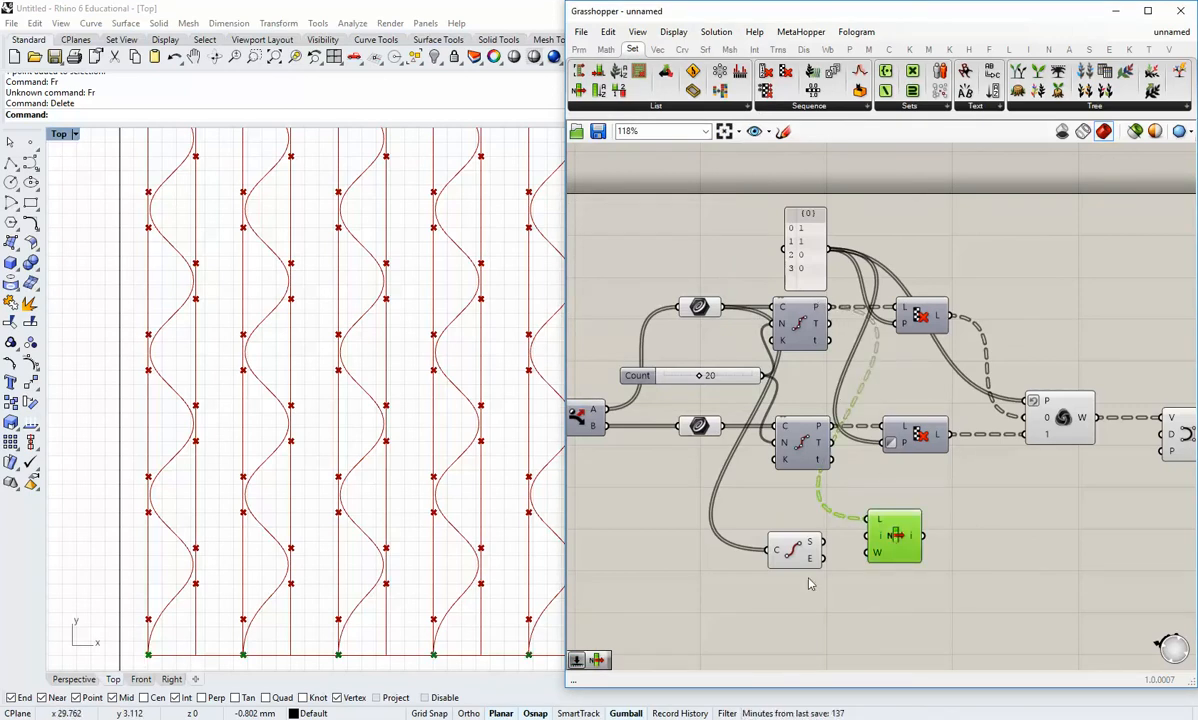
Align the End Points component directly beneath List Item and turn off List Item's preview.
{"action": "left_click_drag", "start_coordinate": [800, 555], "coordinate": [896, 598]}
{"action": "left_click", "coordinate": [973, 588]}
{"action": "right_click_drag", "start_coordinate": [973, 588], "coordinate": [795, 529]}
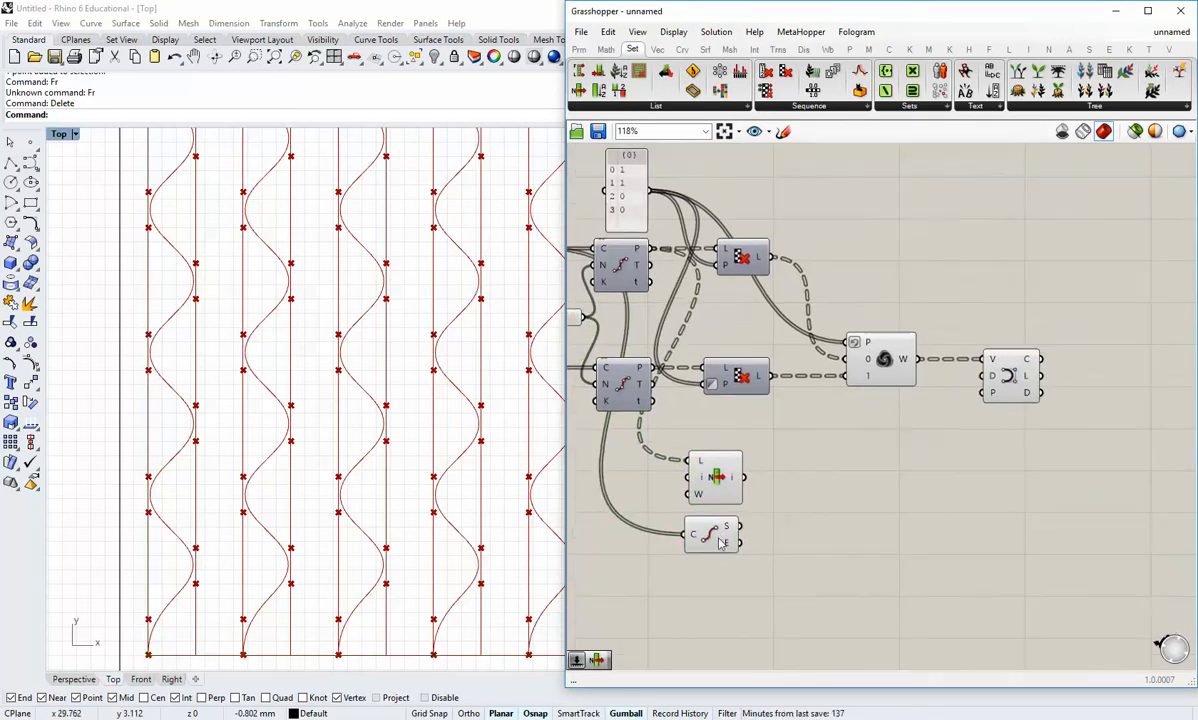
{"action": "left_click_drag", "start_coordinate": [720, 537], "coordinate": [722, 547]}
{"action": "left_click", "coordinate": [716, 472]}
{"action": "right_click", "coordinate": [720, 478]}
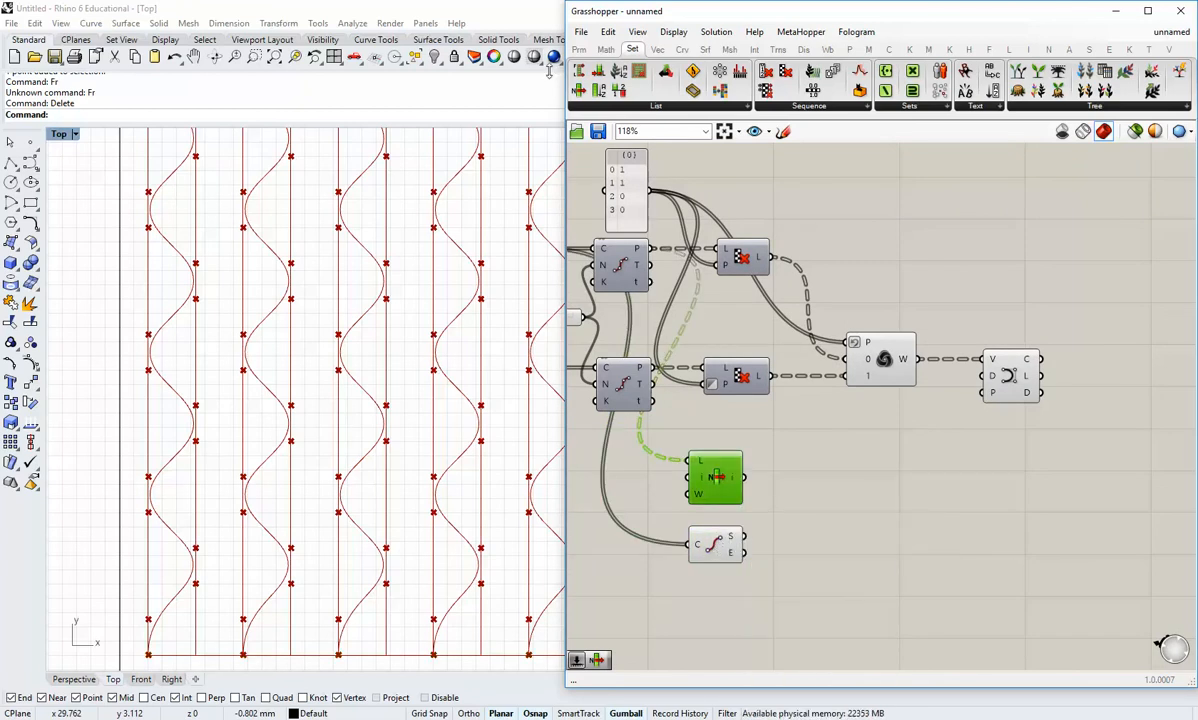
Add a Point parameter fed by the start output of End Points and turn off the preview of End Points.
{"action": "left_click", "coordinate": [580, 49]}
{"action": "left_click_drag", "start_coordinate": [806, 538], "coordinate": [804, 538]}
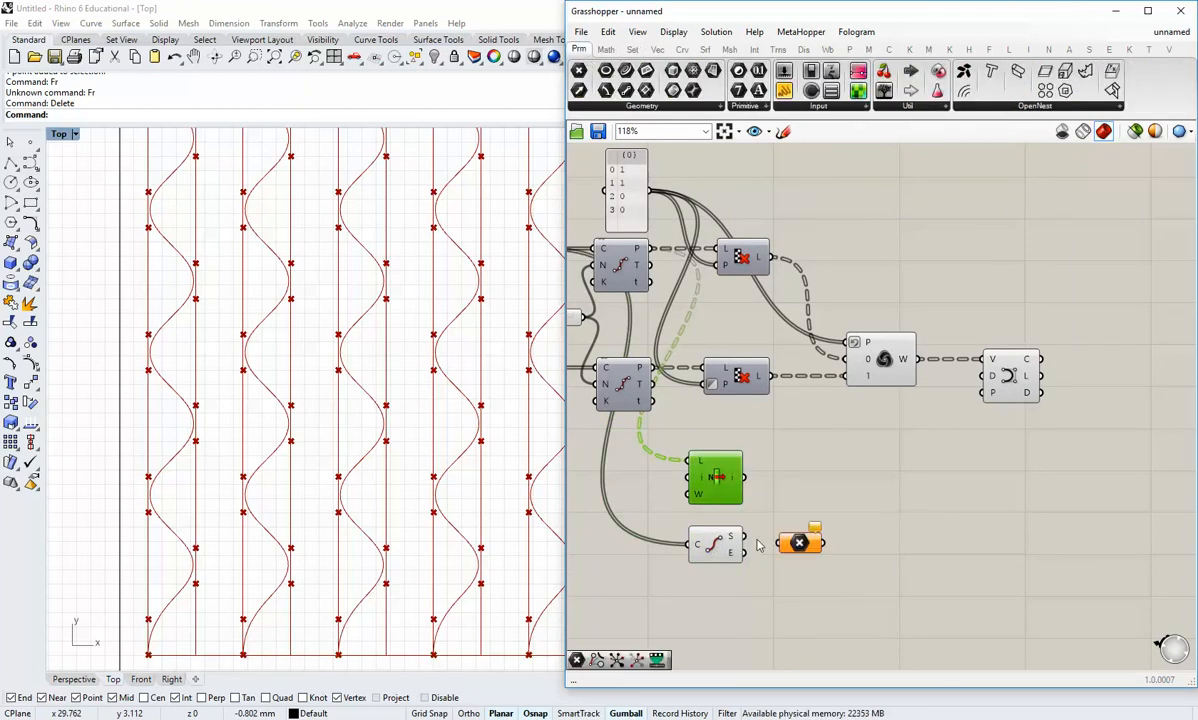
{"action": "left_click", "coordinate": [721, 543]}
{"action": "right_click", "coordinate": [721, 543]}
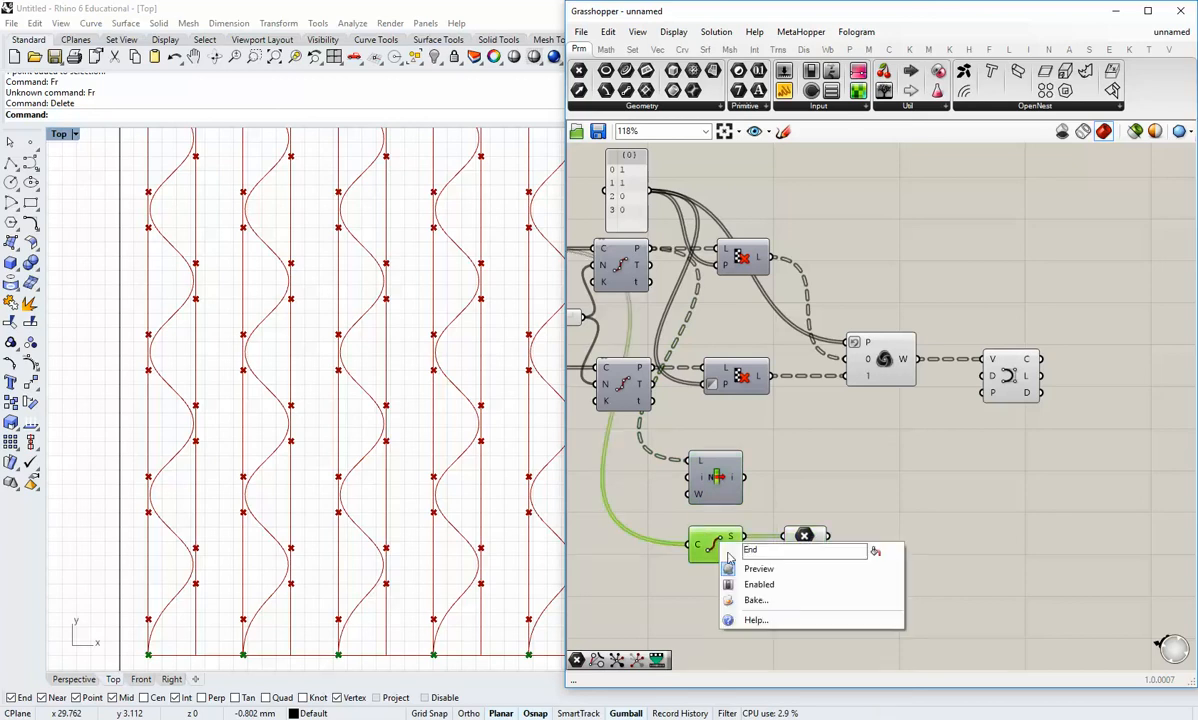
{"action": "left_click", "coordinate": [743, 566]}
{"action": "left_click", "coordinate": [806, 537]}
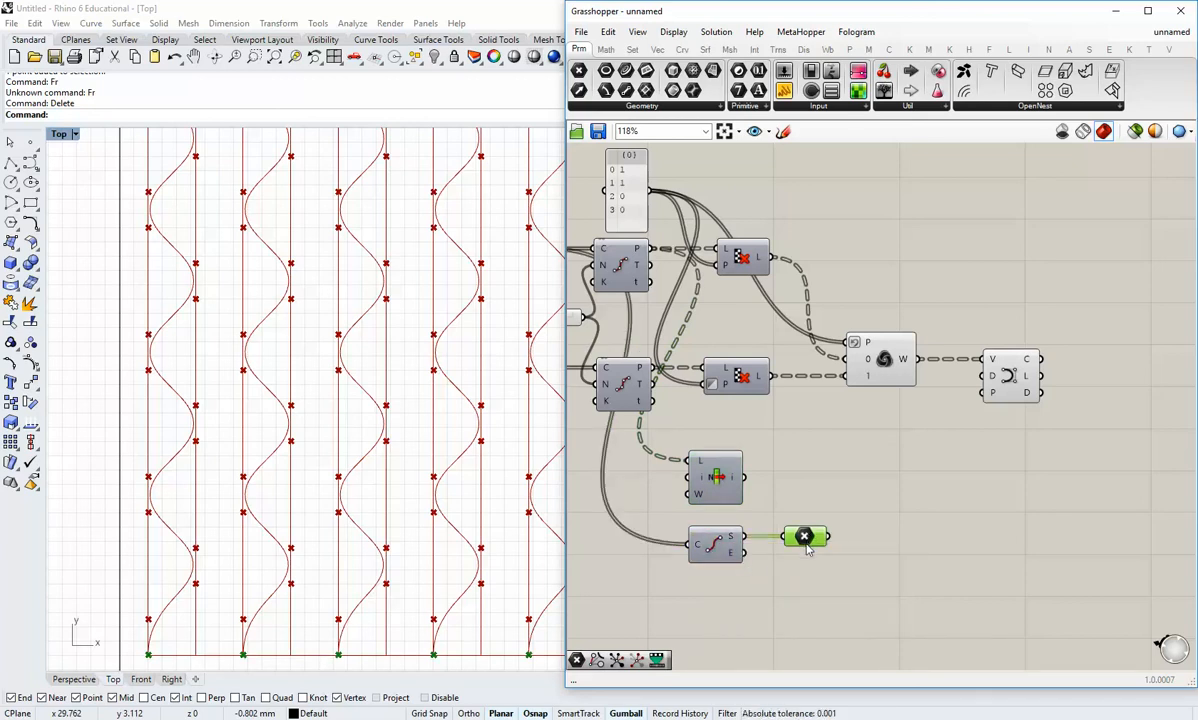
{"action": "left_click", "coordinate": [843, 507]}
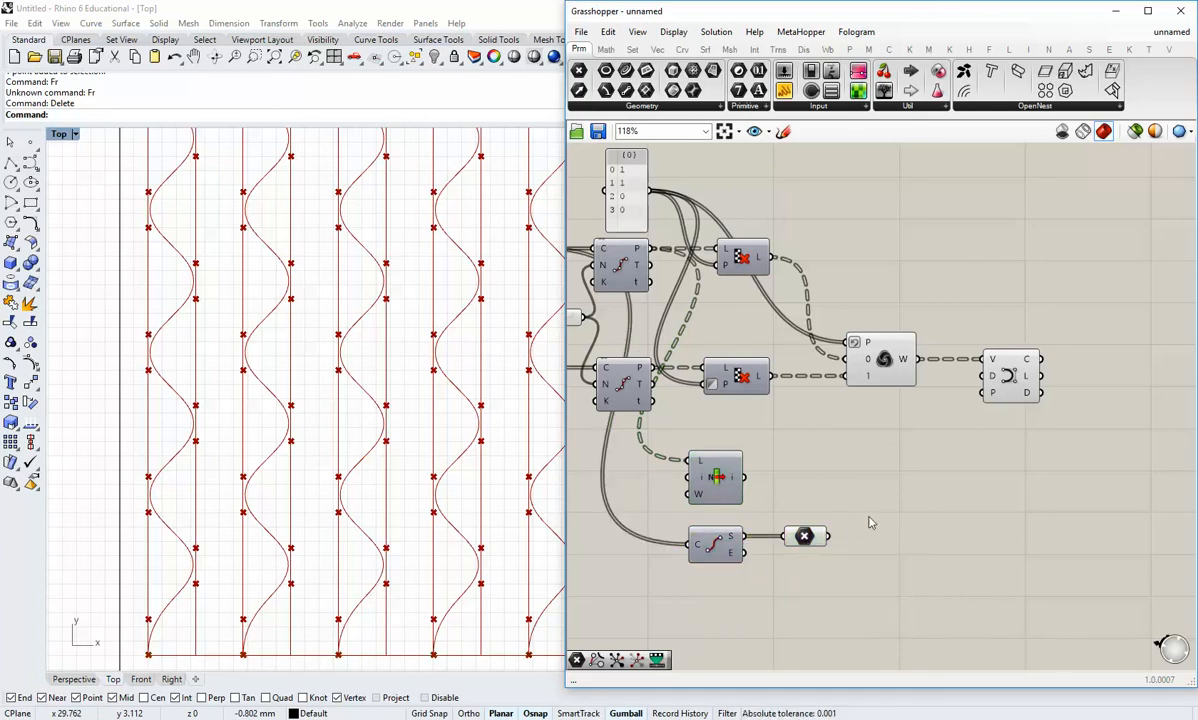
{"action": "right_click_drag", "start_coordinate": [869, 522], "coordinate": [813, 500]}
{"action": "left_click_drag", "start_coordinate": [756, 526], "coordinate": [775, 526]}
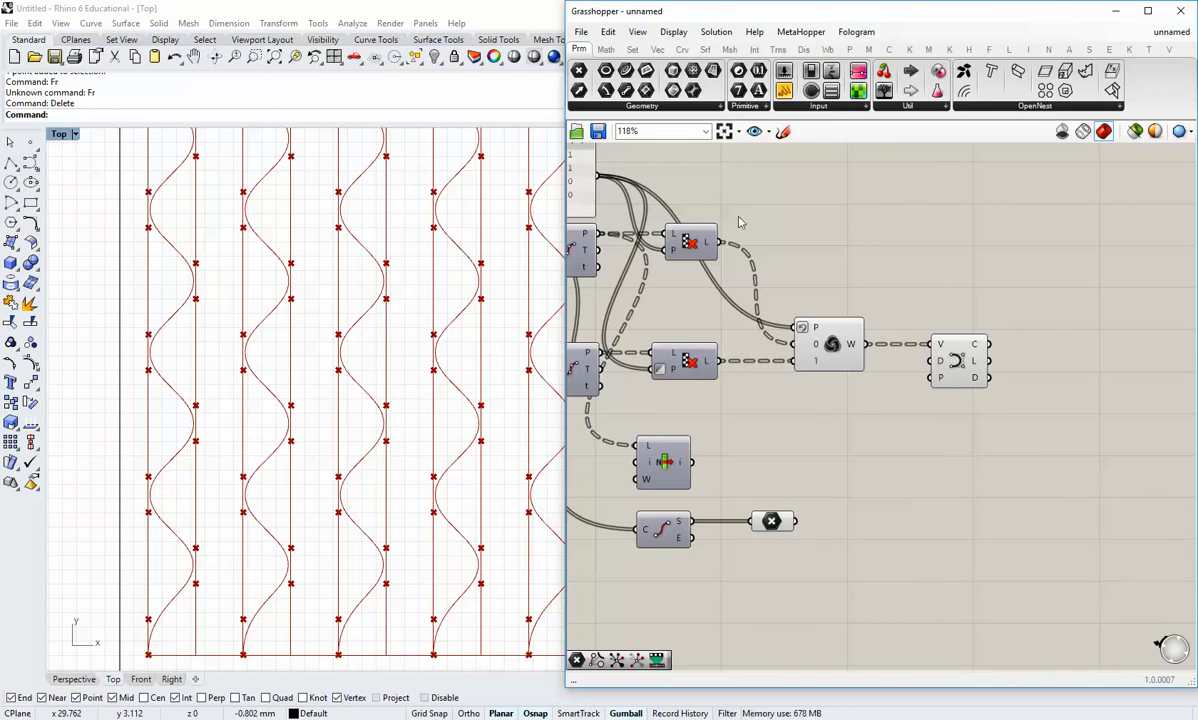
Add a Mirror component beyond the Point parameter and connect the Nurbs Curve output to its geometry input.
{"action": "left_click", "coordinate": [777, 49]}
{"action": "left_click", "coordinate": [713, 105]}
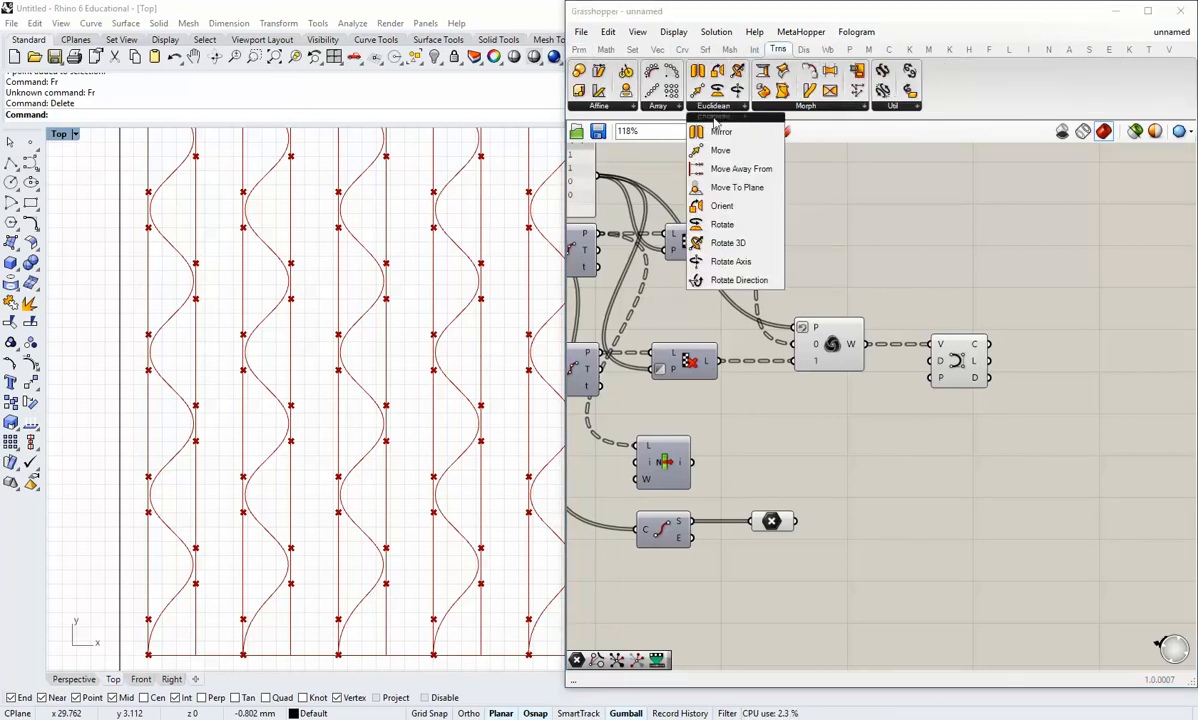
{"action": "left_click_drag", "start_coordinate": [720, 131], "coordinate": [1035, 505]}
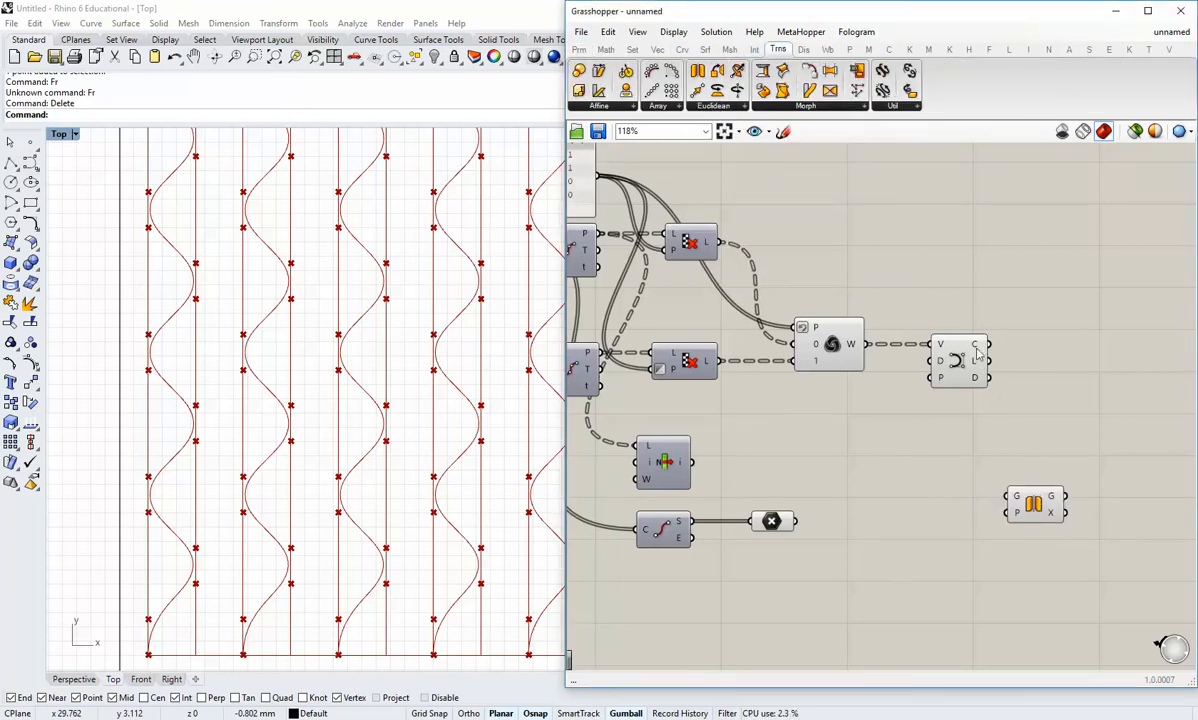
{"action": "left_click_drag", "start_coordinate": [988, 344], "coordinate": [1010, 496]}
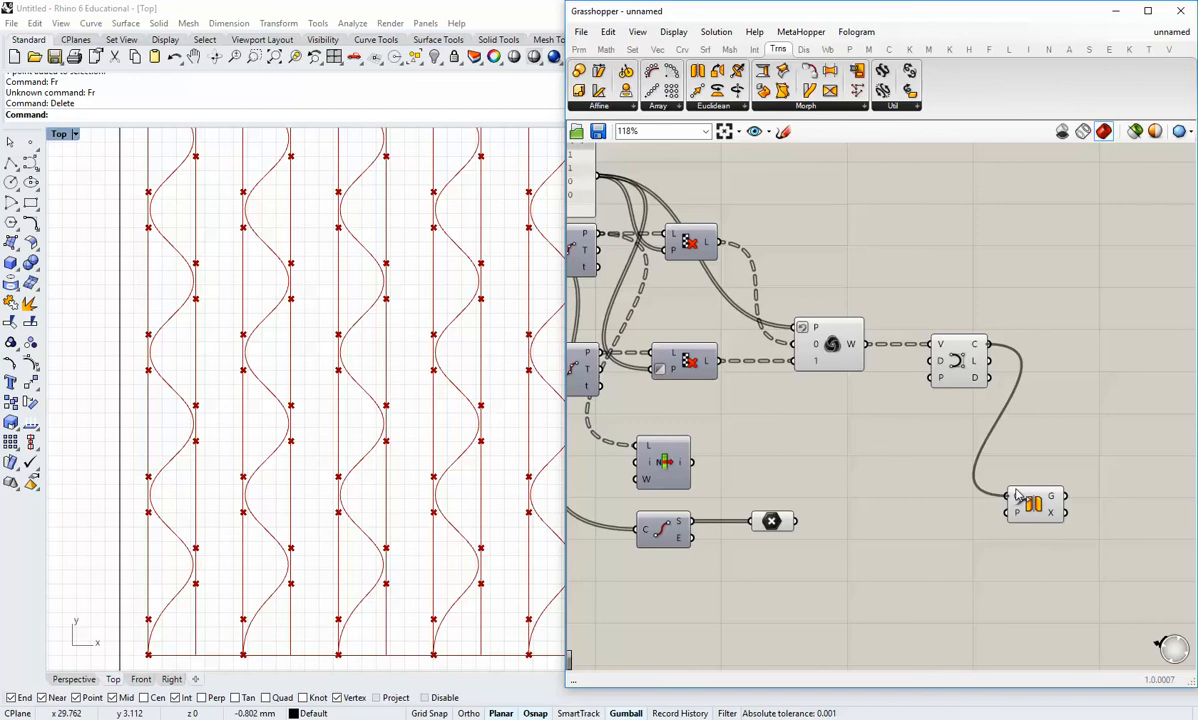
Check the mirrored curves against the original waves in the Top viewport and move the Mirror component slightly closer to the Point parameter.
{"action": "scroll", "coordinate": [320, 490], "scroll_direction": "down", "scroll_amount": 4}
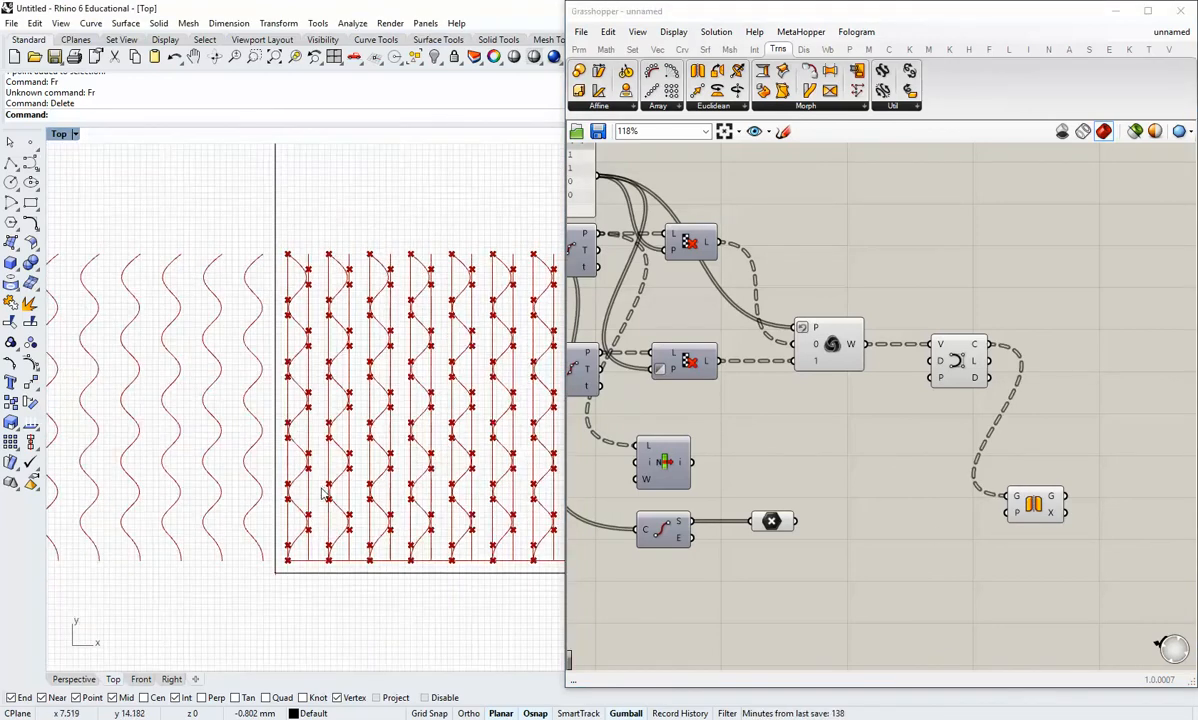
{"action": "scroll", "coordinate": [322, 492], "scroll_direction": "down", "scroll_amount": 2}
{"action": "scroll", "coordinate": [289, 535], "scroll_direction": "up", "scroll_amount": 3}
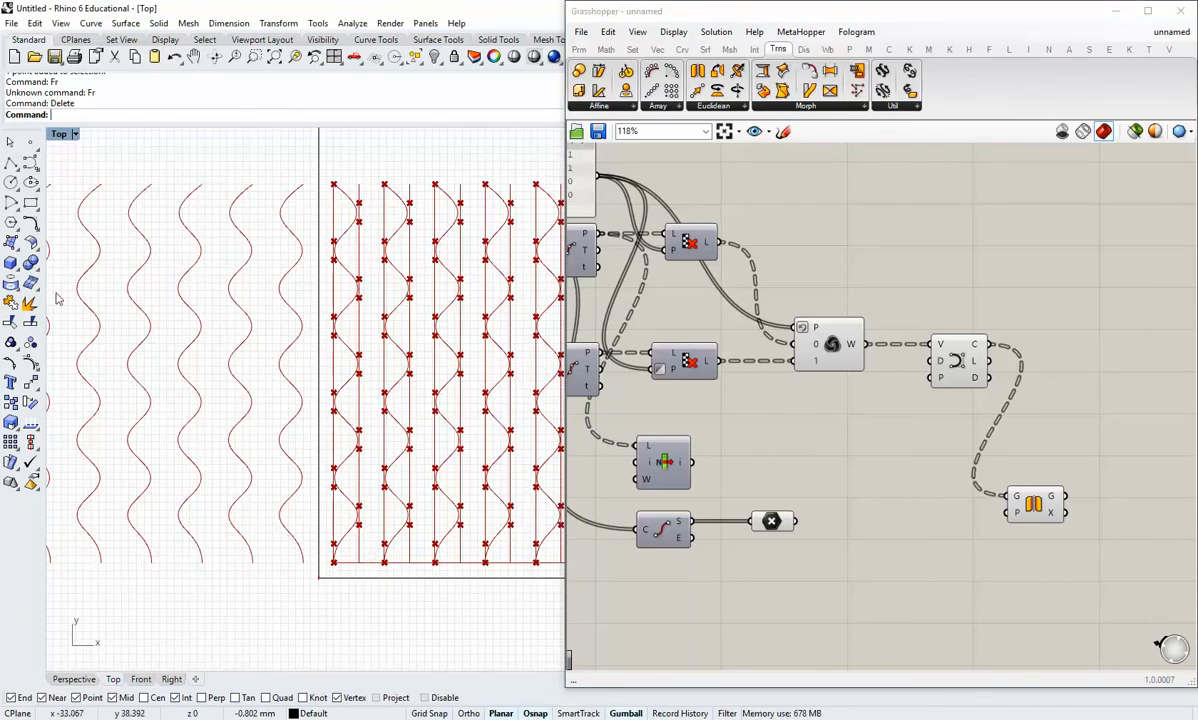
{"action": "scroll", "coordinate": [250, 410], "scroll_direction": "down", "scroll_amount": 4}
{"action": "scroll", "coordinate": [265, 480], "scroll_direction": "up", "scroll_amount": 4}
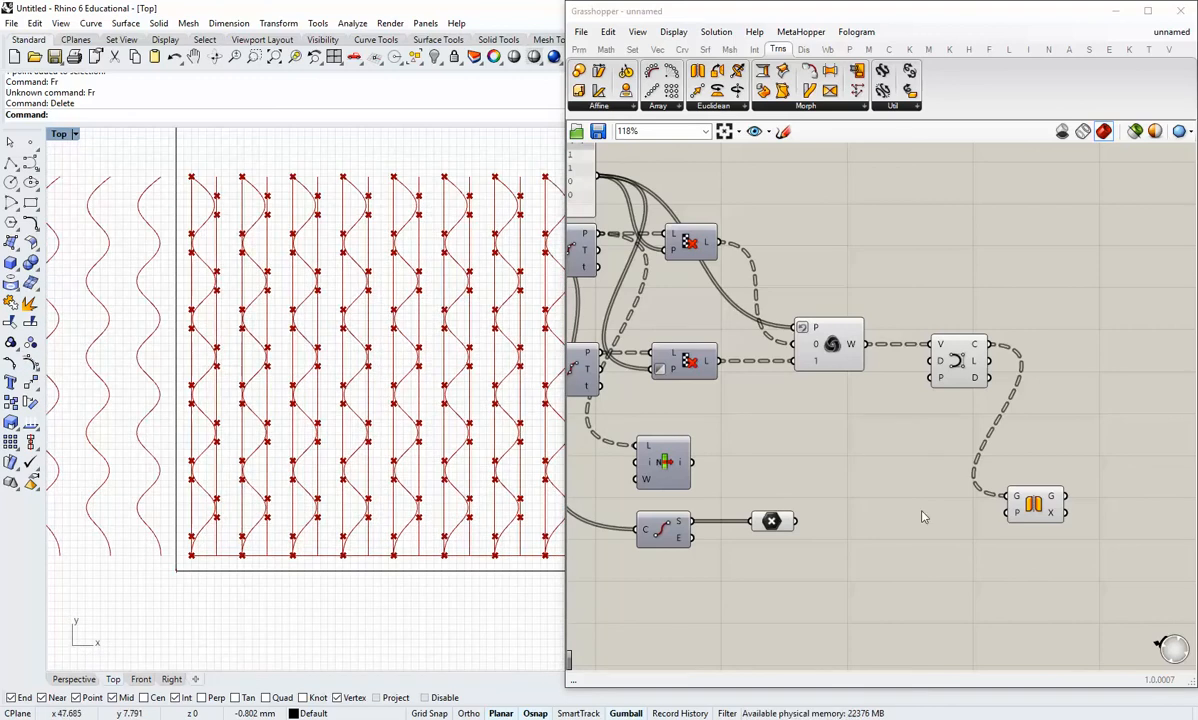
{"action": "right_click_drag", "start_coordinate": [922, 512], "coordinate": [795, 513]}
{"action": "left_click_drag", "start_coordinate": [909, 509], "coordinate": [959, 501]}
{"action": "scroll", "coordinate": [207, 552], "scroll_direction": "up", "scroll_amount": 6}
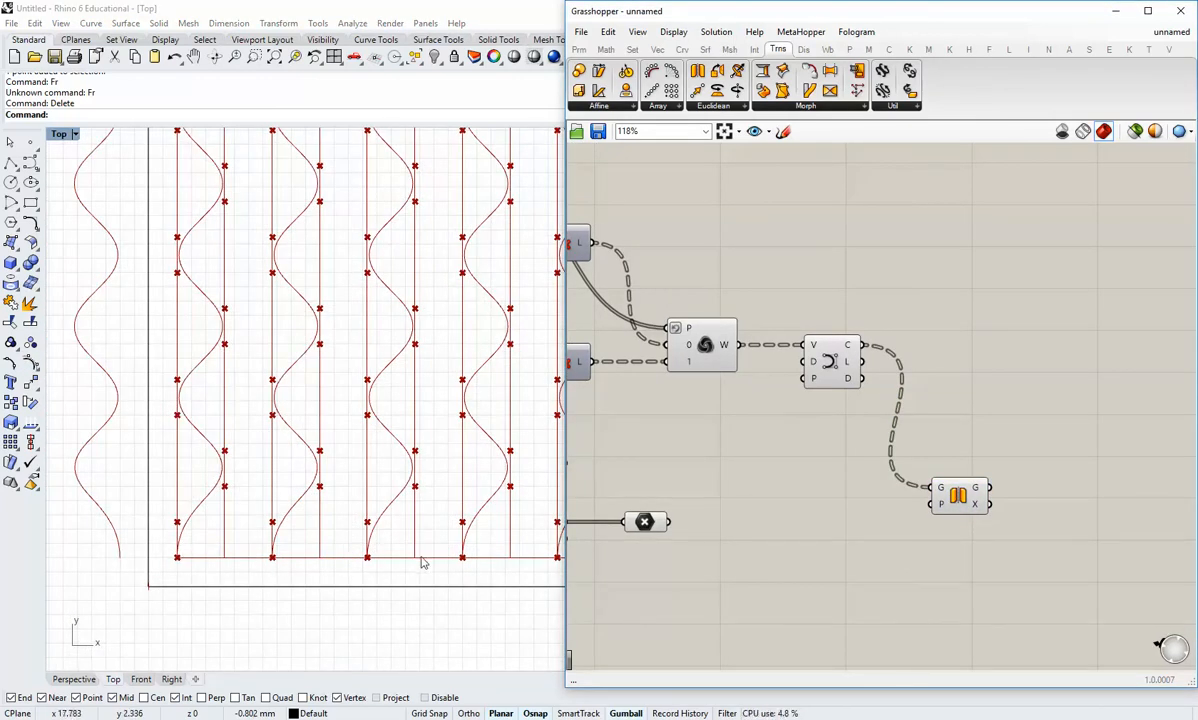
{"action": "scroll", "coordinate": [289, 564], "scroll_direction": "down", "scroll_amount": 2}
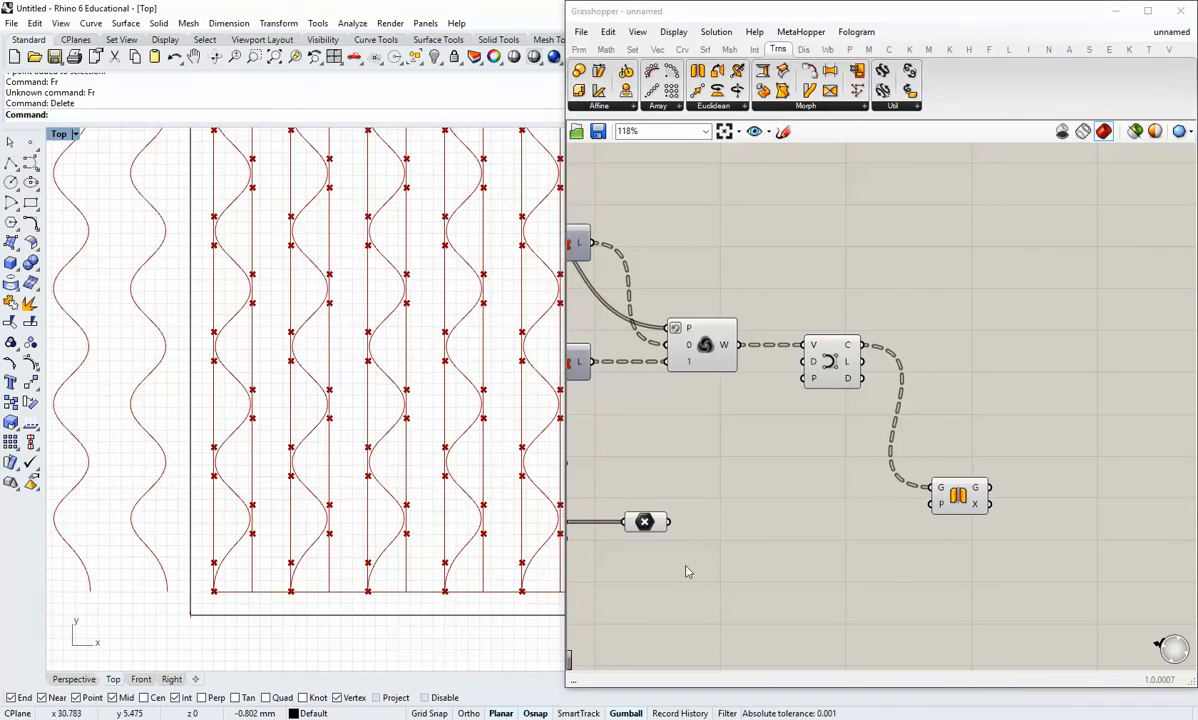
{"action": "left_click", "coordinate": [652, 524]}
{"action": "left_click", "coordinate": [739, 520]}
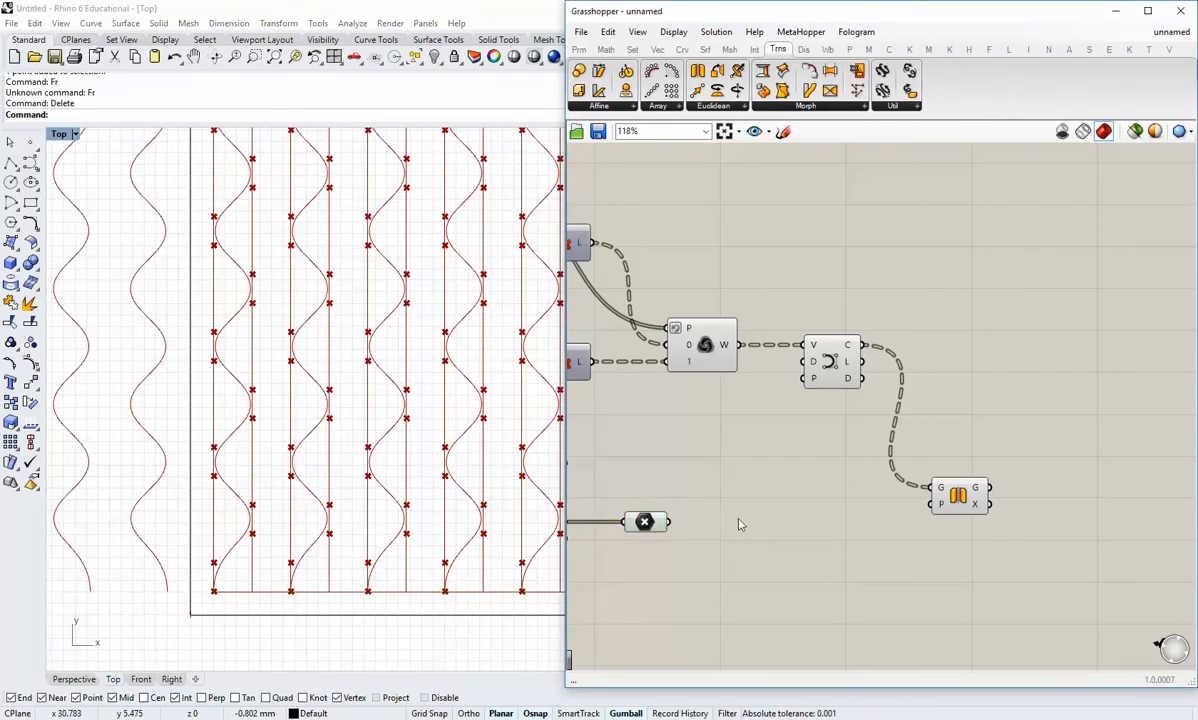
Add a YZ Plane component between the Point parameter and Mirror, and connect the points to its origin input.
{"action": "right_click_drag", "start_coordinate": [829, 438], "coordinate": [802, 442]}
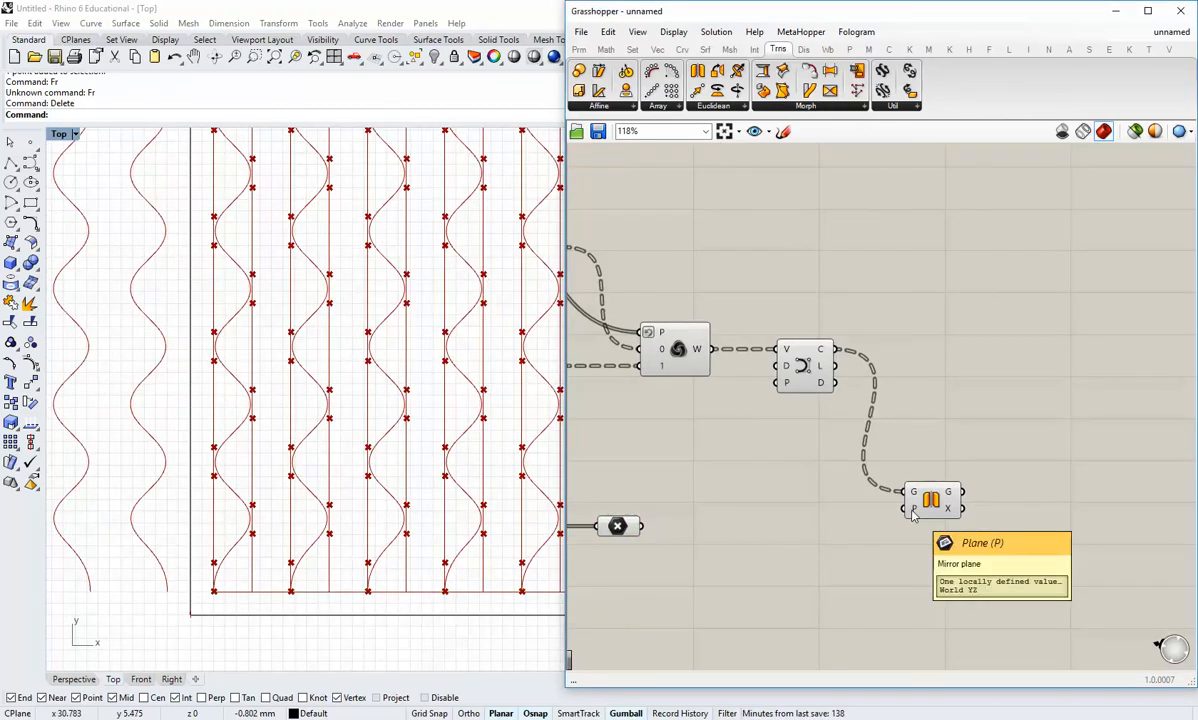
{"action": "right_click_drag", "start_coordinate": [729, 544], "coordinate": [741, 521]}
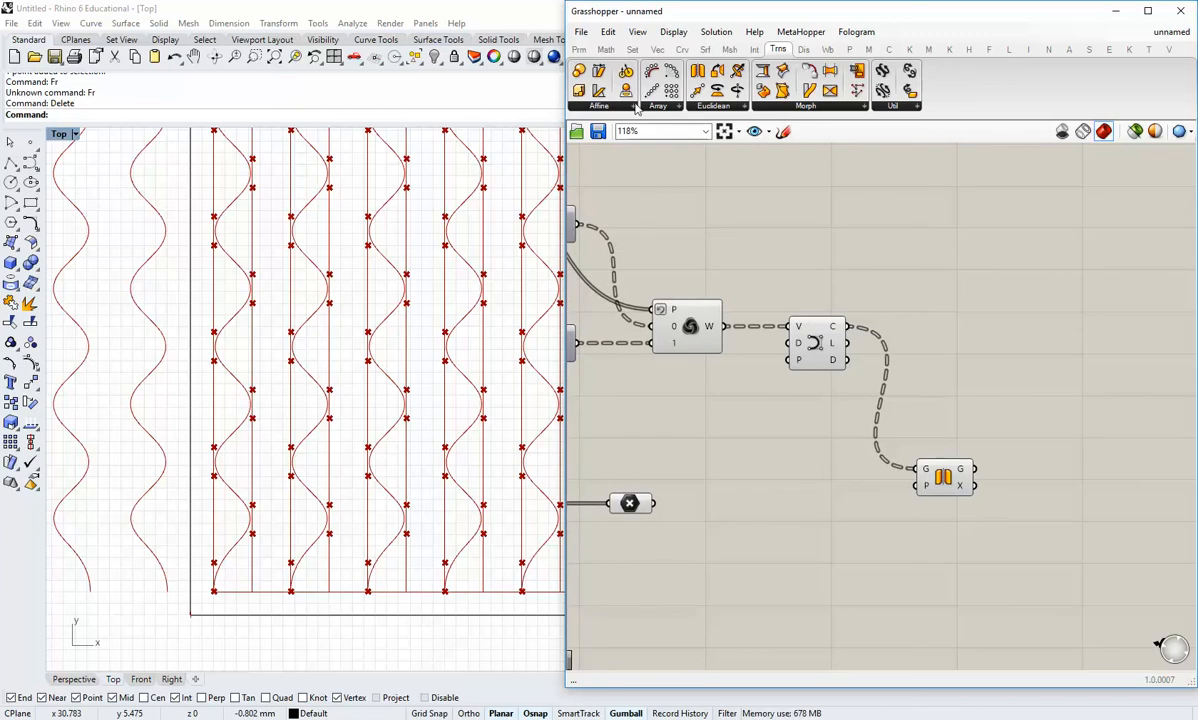
{"action": "left_click", "coordinate": [657, 49]}
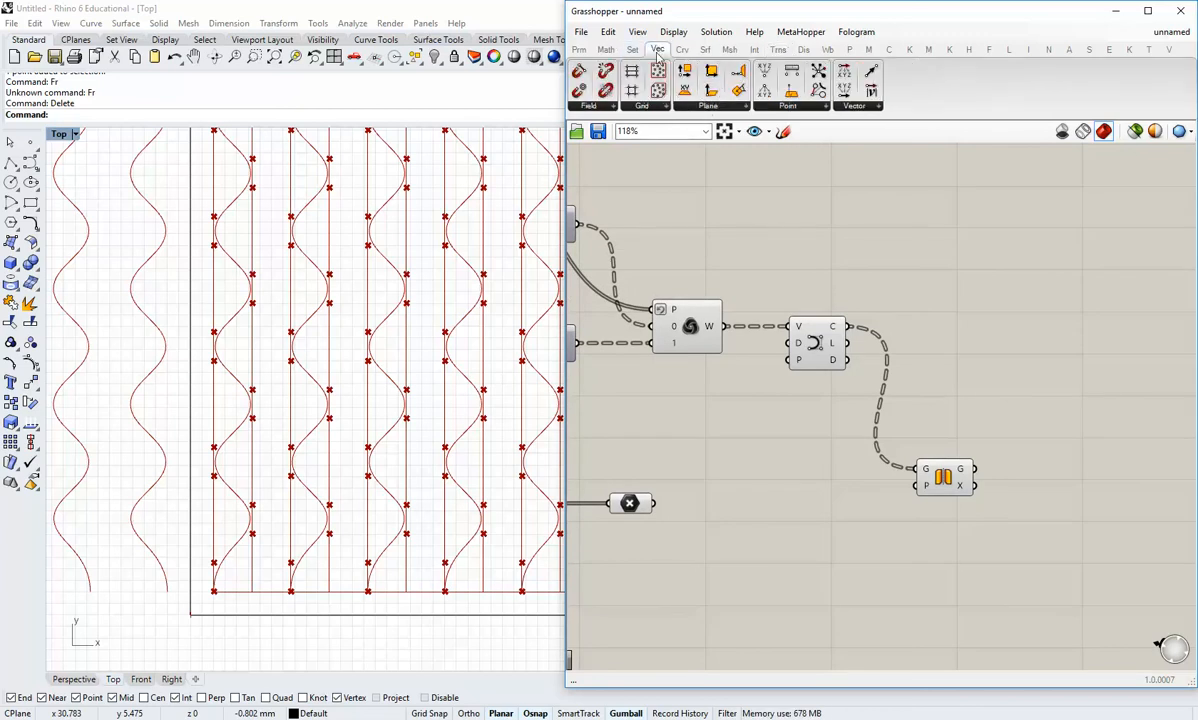
{"action": "left_click", "coordinate": [690, 105]}
{"action": "left_click", "coordinate": [805, 150]}
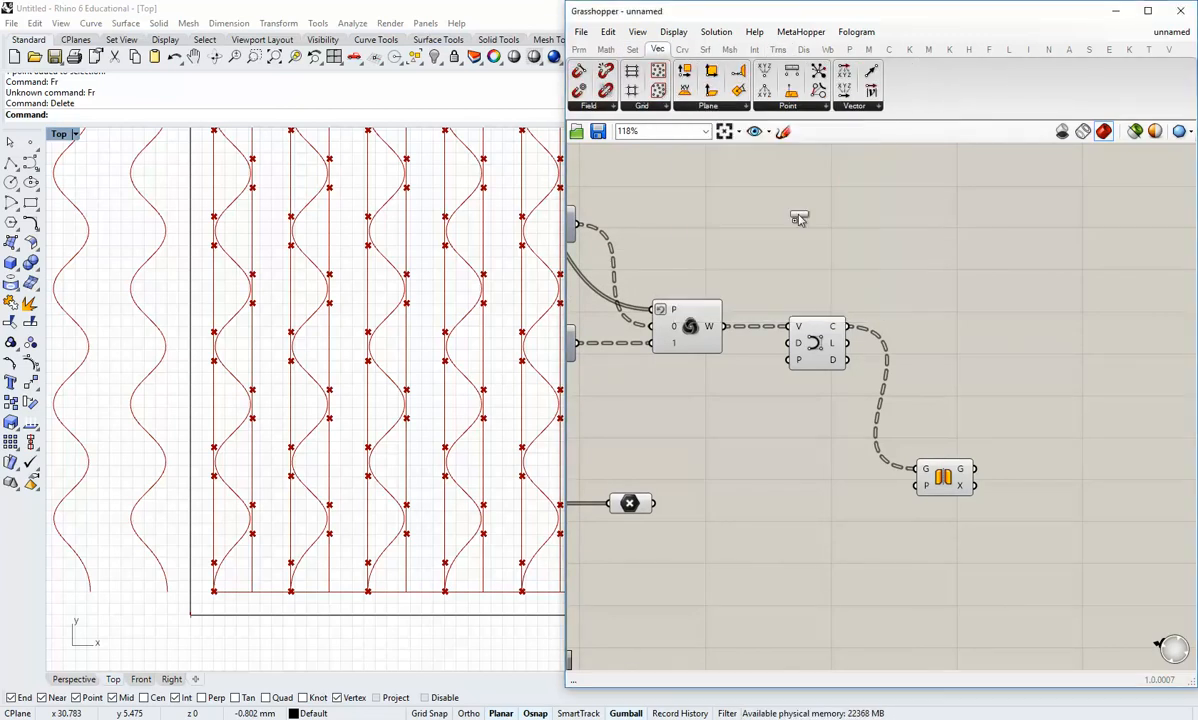
{"action": "left_click", "coordinate": [763, 476]}
{"action": "left_click_drag", "start_coordinate": [653, 503], "coordinate": [766, 505]}
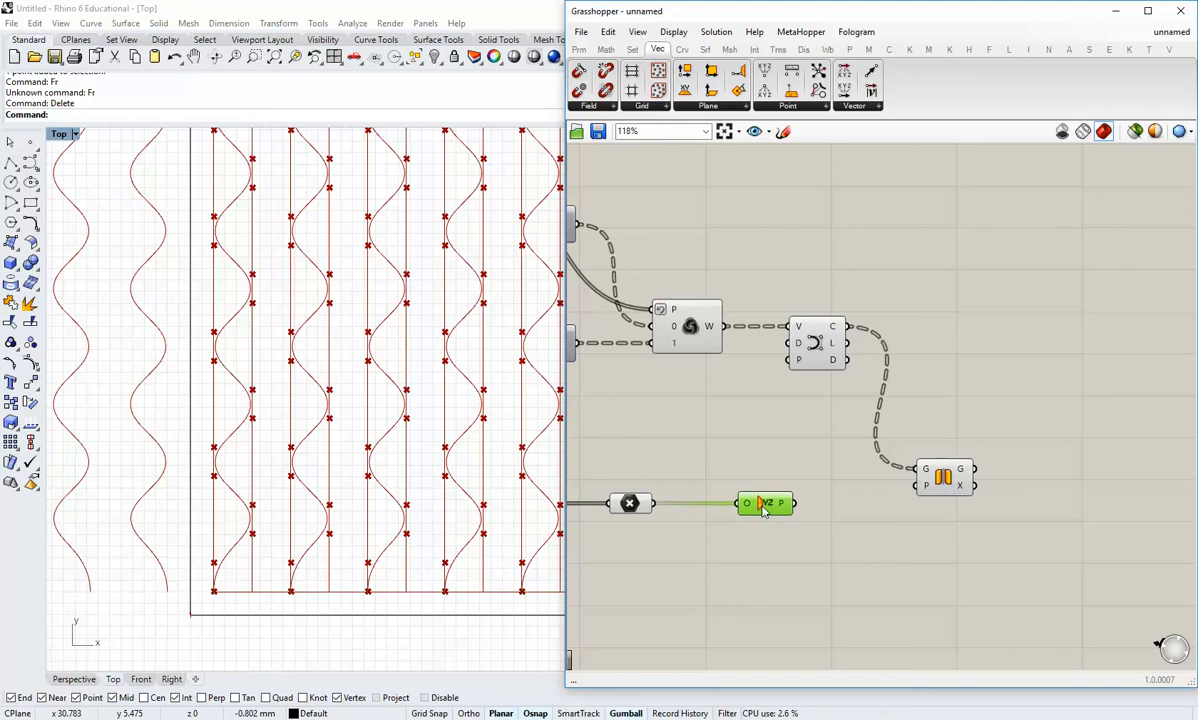
{"action": "left_click", "coordinate": [762, 539]}
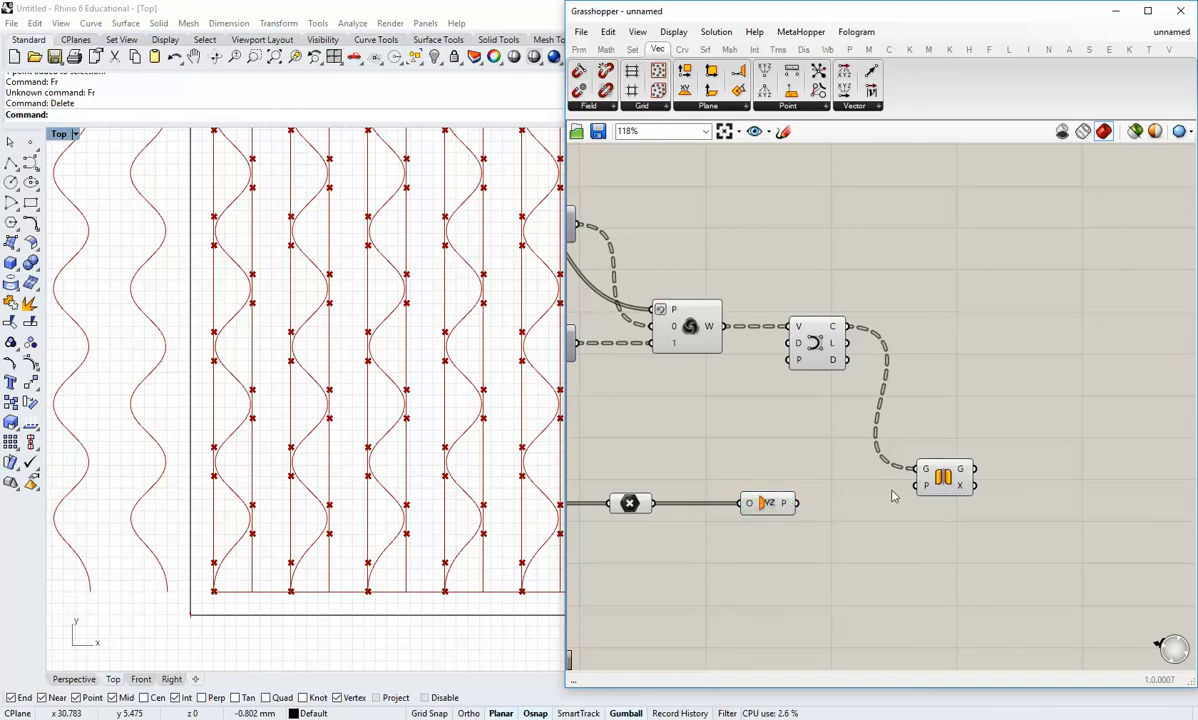
{"action": "left_click_drag", "start_coordinate": [779, 496], "coordinate": [807, 498]}
{"action": "left_click", "coordinate": [856, 513]}
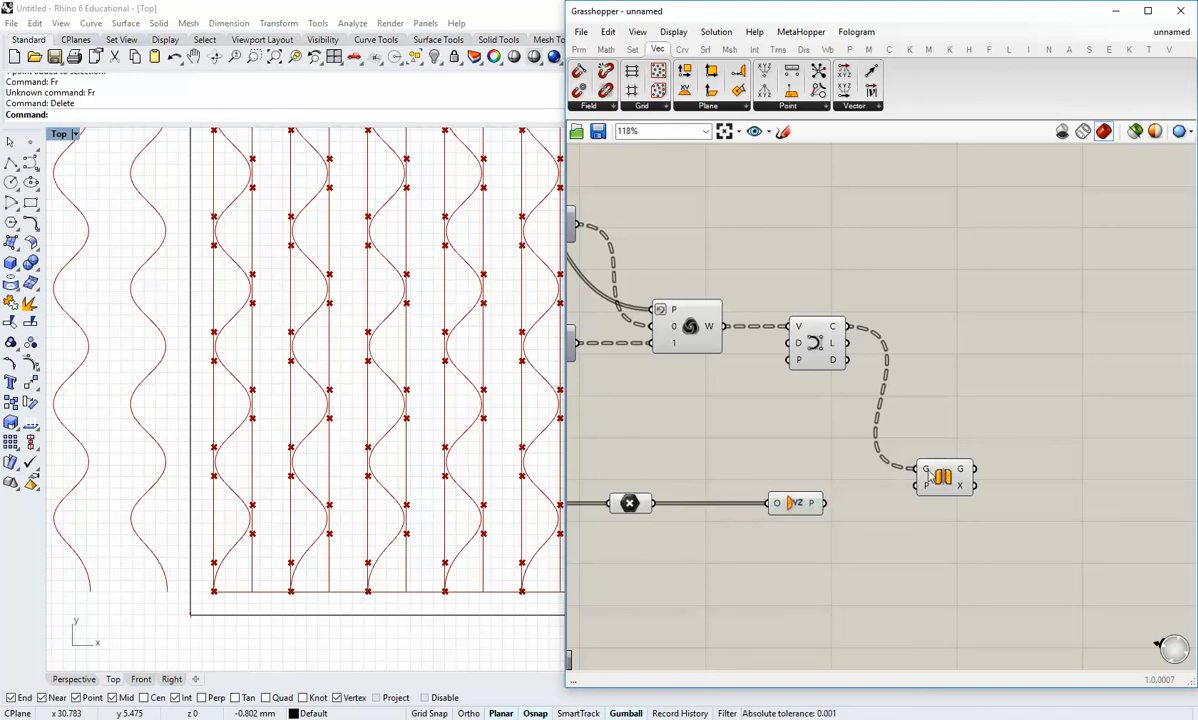
Graft the YZ Plane's output, connect it to Mirror's plane input, and align Mirror level with YZ Plane.
{"action": "mouse_move", "coordinate": [930, 477]}
{"action": "mouse_move", "coordinate": [818, 503]}
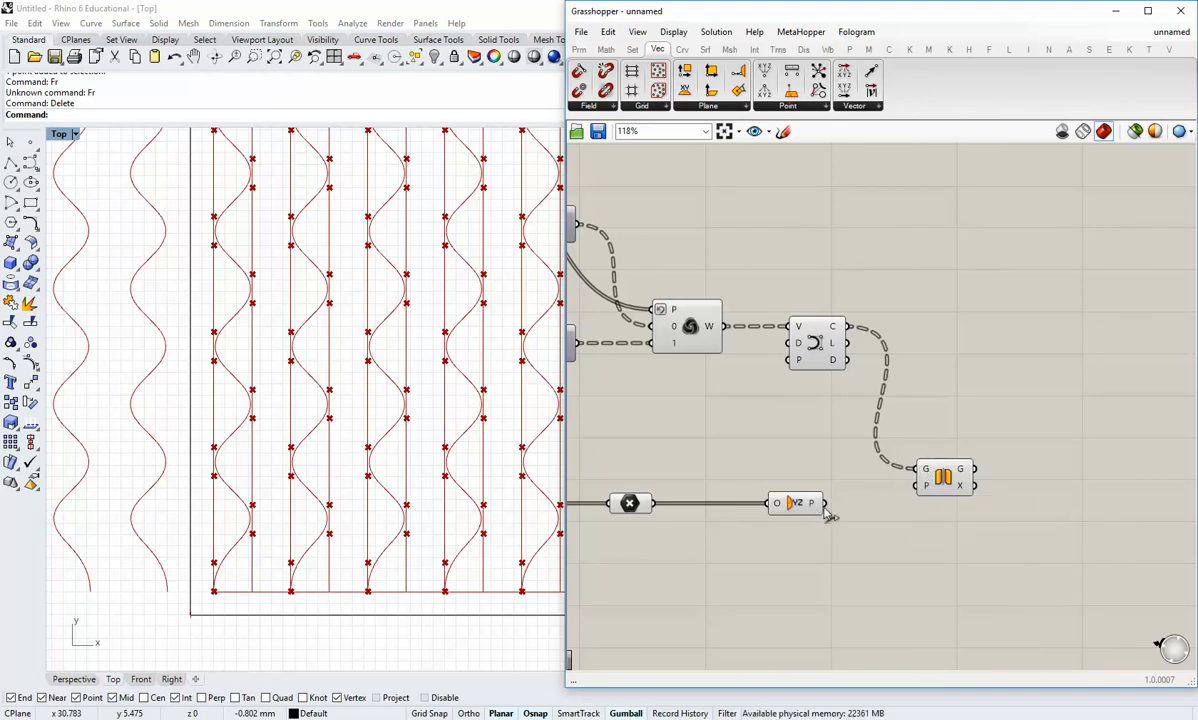
{"action": "right_click", "coordinate": [815, 505]}
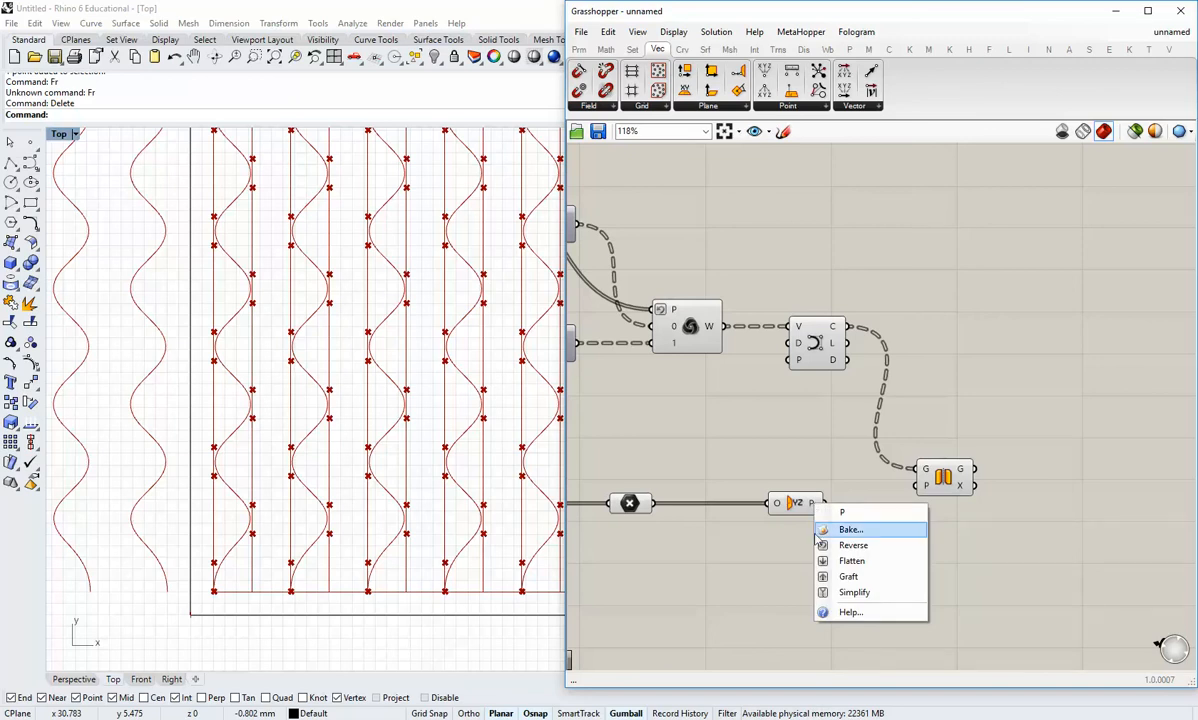
{"action": "left_click", "coordinate": [840, 576]}
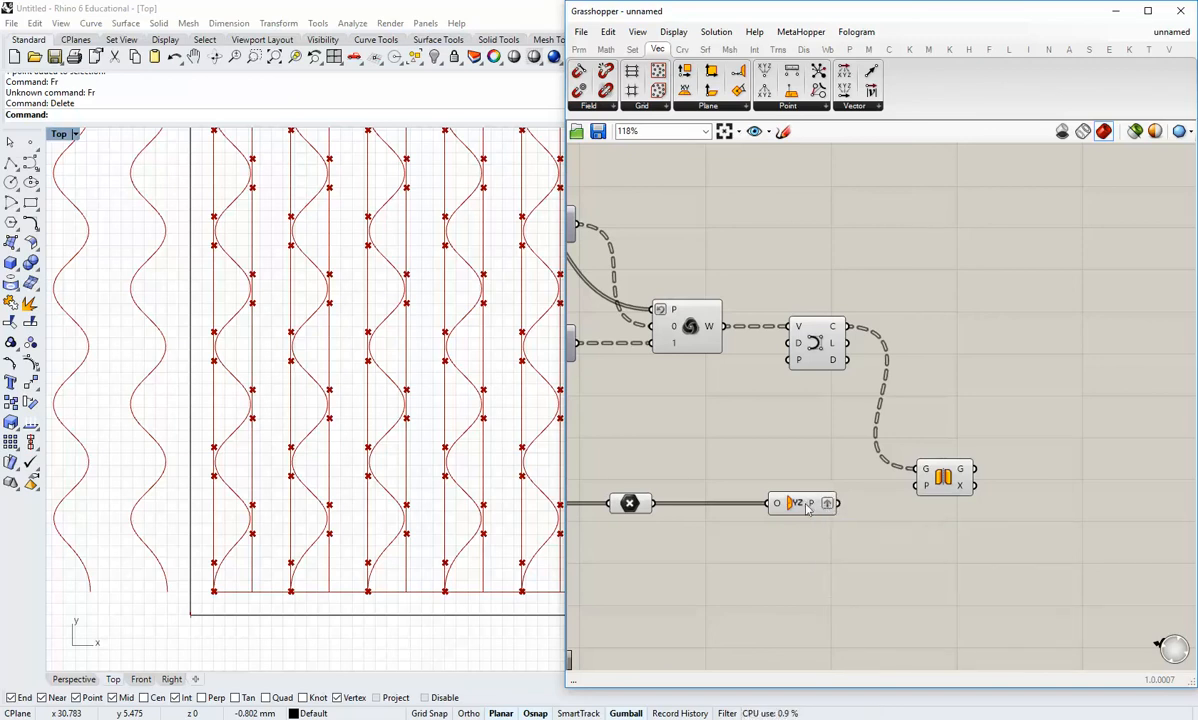
{"action": "left_click_drag", "start_coordinate": [839, 503], "coordinate": [915, 486]}
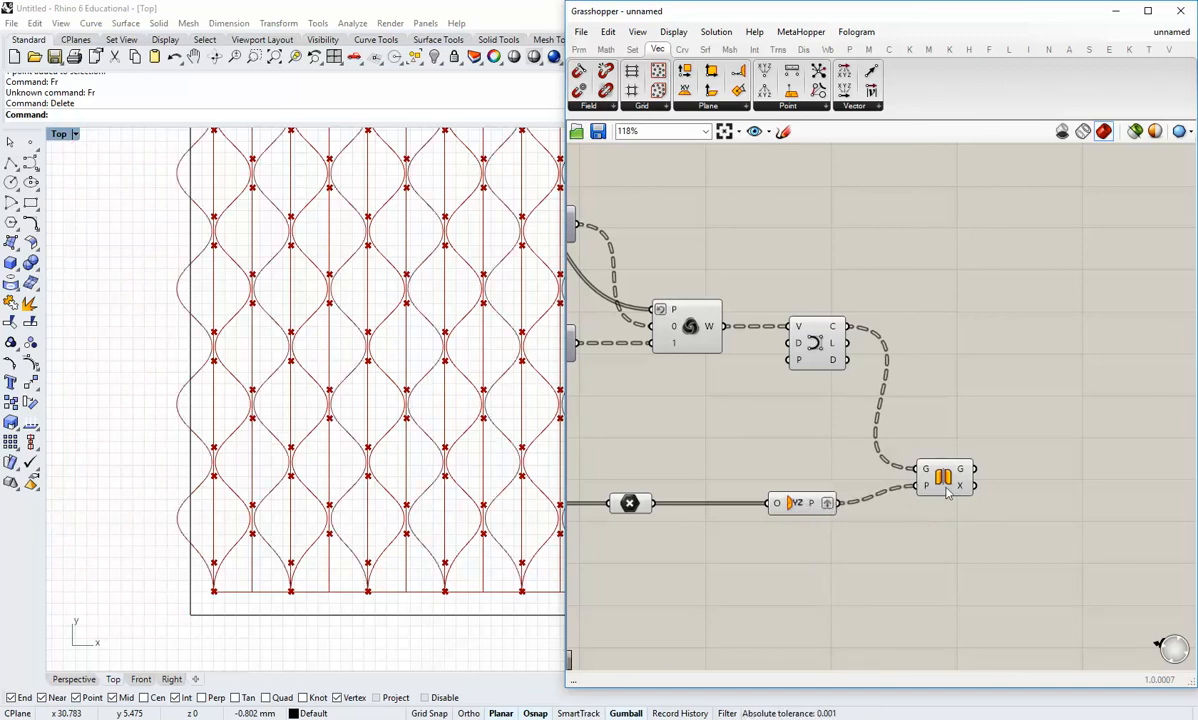
{"action": "left_click", "coordinate": [945, 489]}
{"action": "left_click_drag", "start_coordinate": [947, 491], "coordinate": [948, 498]}
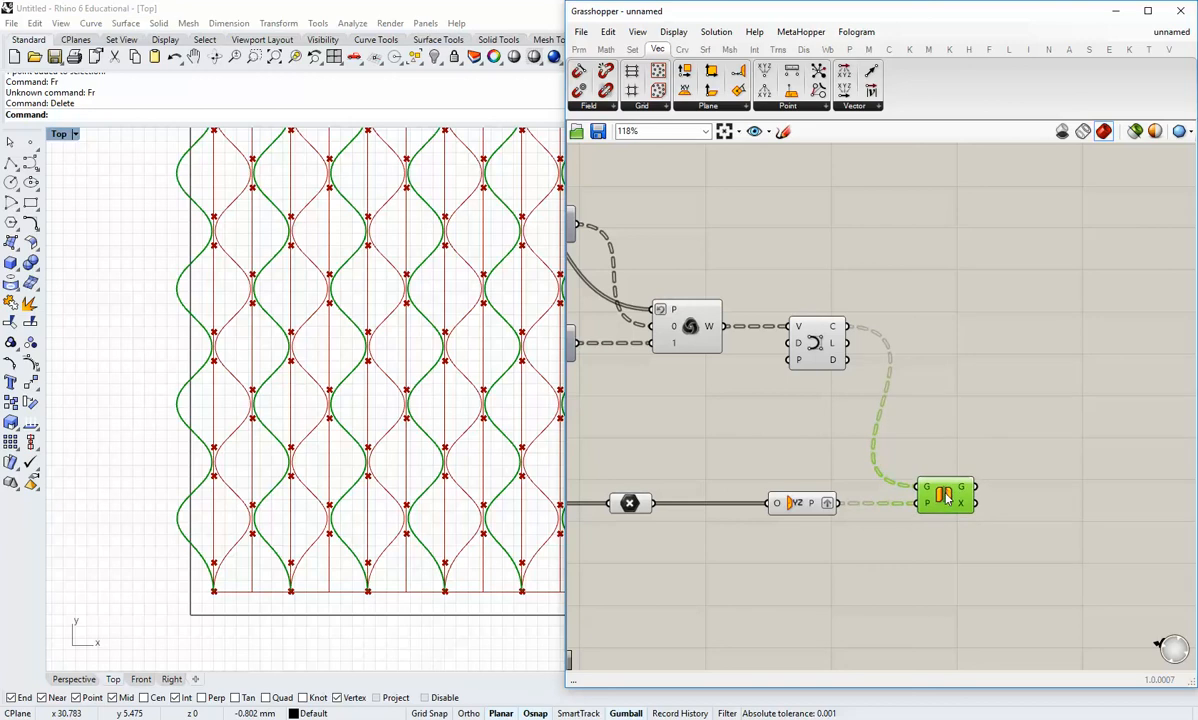
{"action": "left_click", "coordinate": [884, 517]}
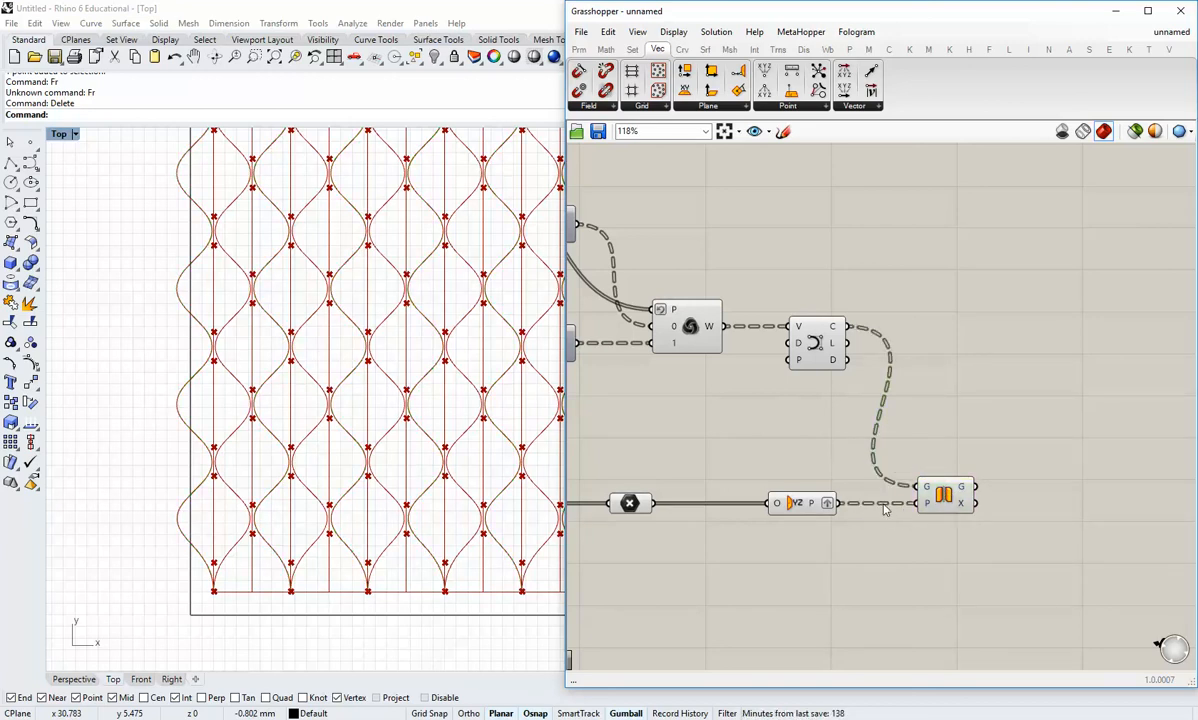
Turn off the preview of the two Curve parameters that feed the Divide Curve components.
{"action": "right_click_drag", "start_coordinate": [702, 432], "coordinate": [868, 518]}
{"action": "scroll", "coordinate": [802, 494], "scroll_direction": "down", "scroll_amount": 3}
{"action": "right_click_drag", "start_coordinate": [802, 494], "coordinate": [929, 495]}
{"action": "left_click_drag", "start_coordinate": [747, 481], "coordinate": [730, 443]}
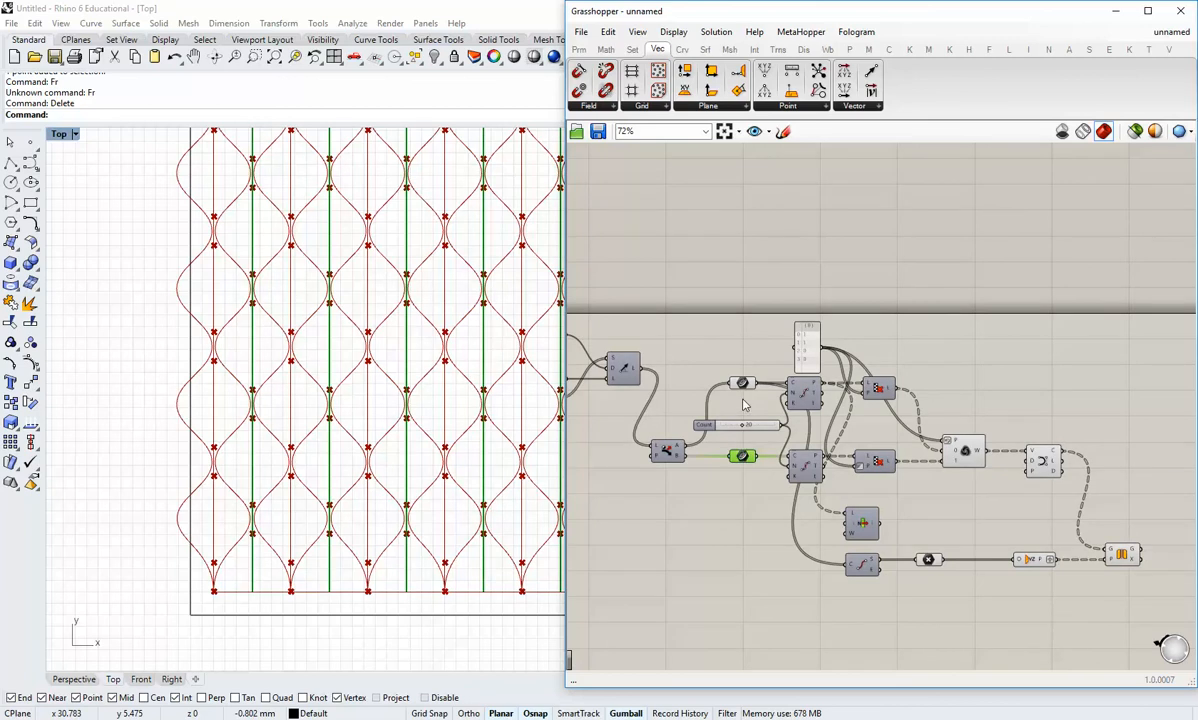
{"action": "left_click", "coordinate": [742, 384], "text": "shift"}
{"action": "middle_click", "coordinate": [742, 383]}
{"action": "left_click", "coordinate": [779, 336]}
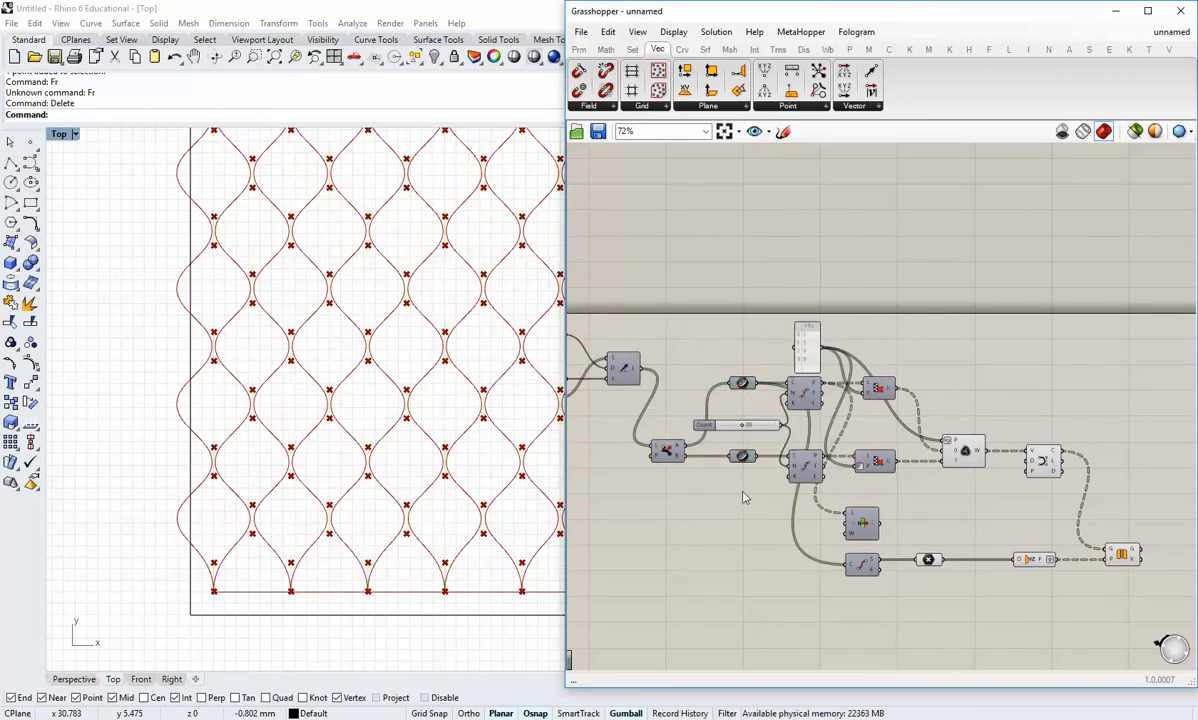
{"action": "right_click_drag", "start_coordinate": [414, 449], "coordinate": [312, 492]}
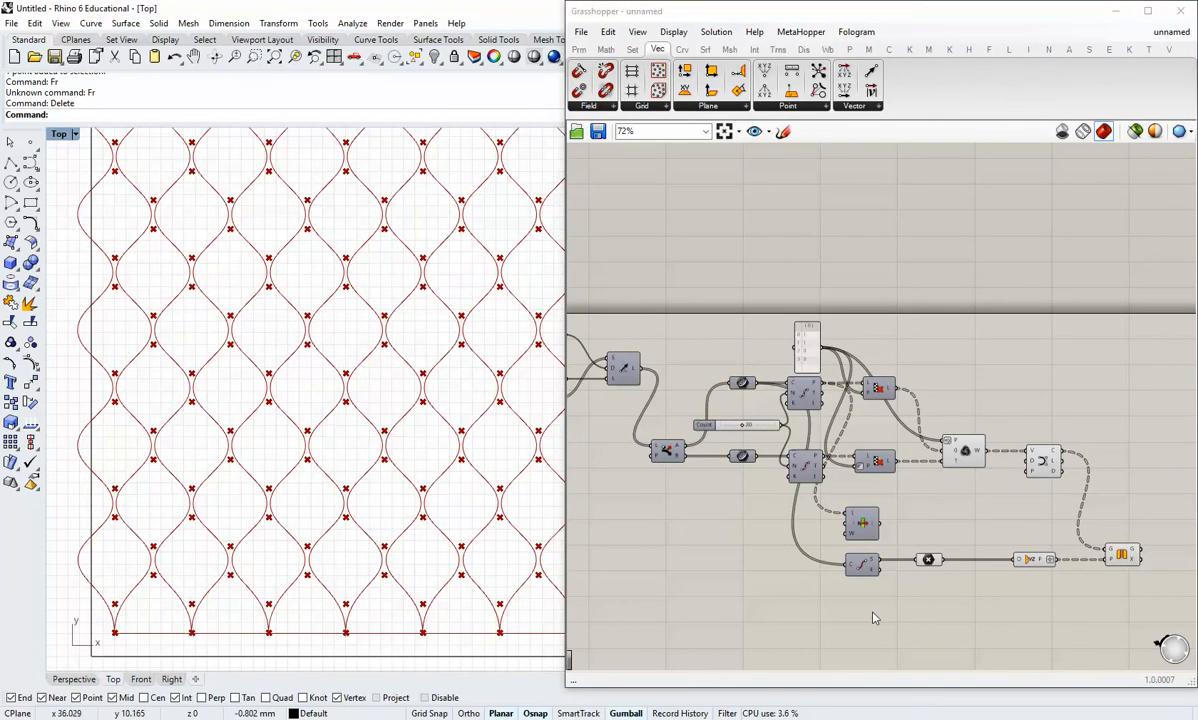
Move YZ Plane closer to the Point parameter and shift both components below the End Points component.
{"action": "scroll", "coordinate": [864, 556], "scroll_direction": "up", "scroll_amount": 3}
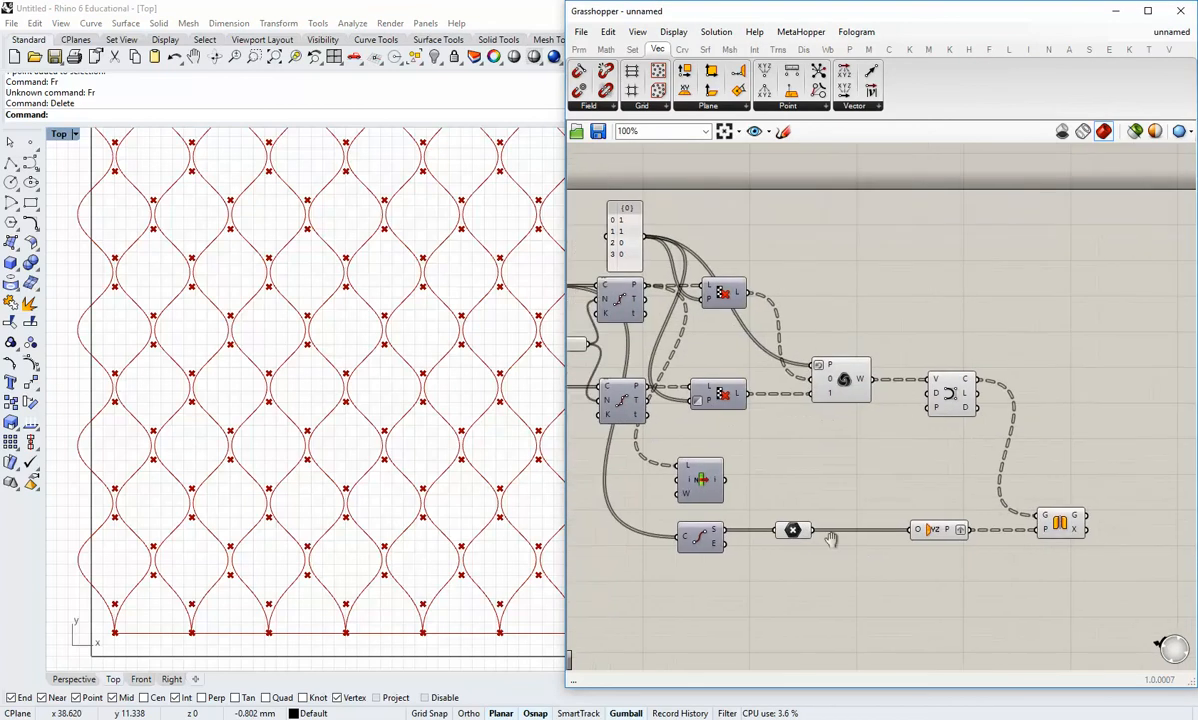
{"action": "right_click_drag", "start_coordinate": [921, 494], "coordinate": [836, 490]}
{"action": "left_click_drag", "start_coordinate": [919, 508], "coordinate": [874, 508]}
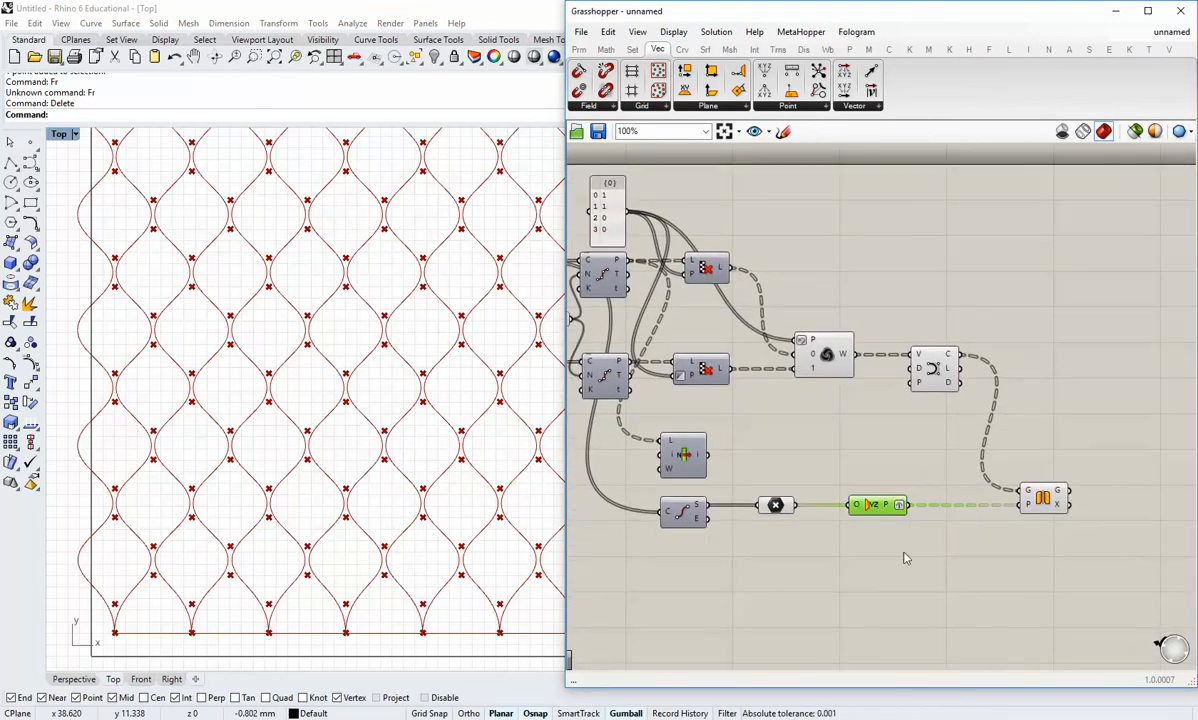
{"action": "left_click_drag", "start_coordinate": [909, 557], "coordinate": [767, 555]}
{"action": "left_click", "coordinate": [778, 488]}
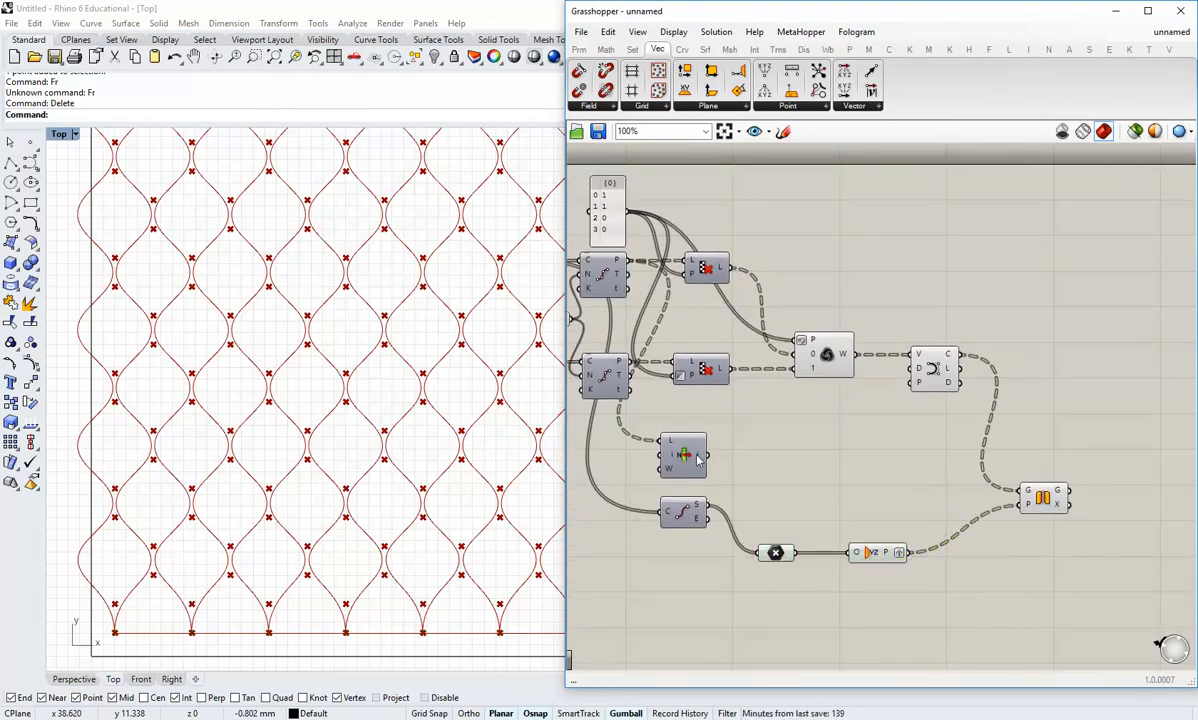
Duplicate the YZ Plane component and place the copy between List Item and Mirror.
{"action": "mouse_move", "coordinate": [697, 459]}
{"action": "left_click", "coordinate": [868, 560]}
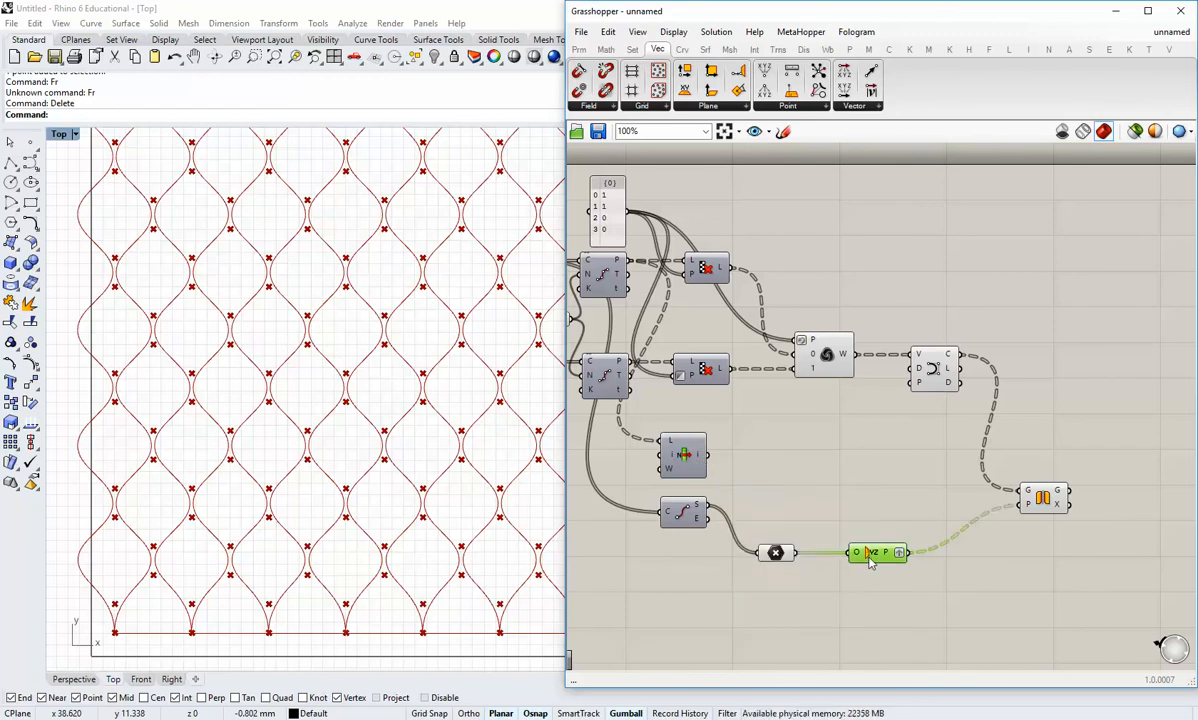
{"action": "key", "text": "ctrl+c"}
{"action": "key", "text": "ctrl+v"}
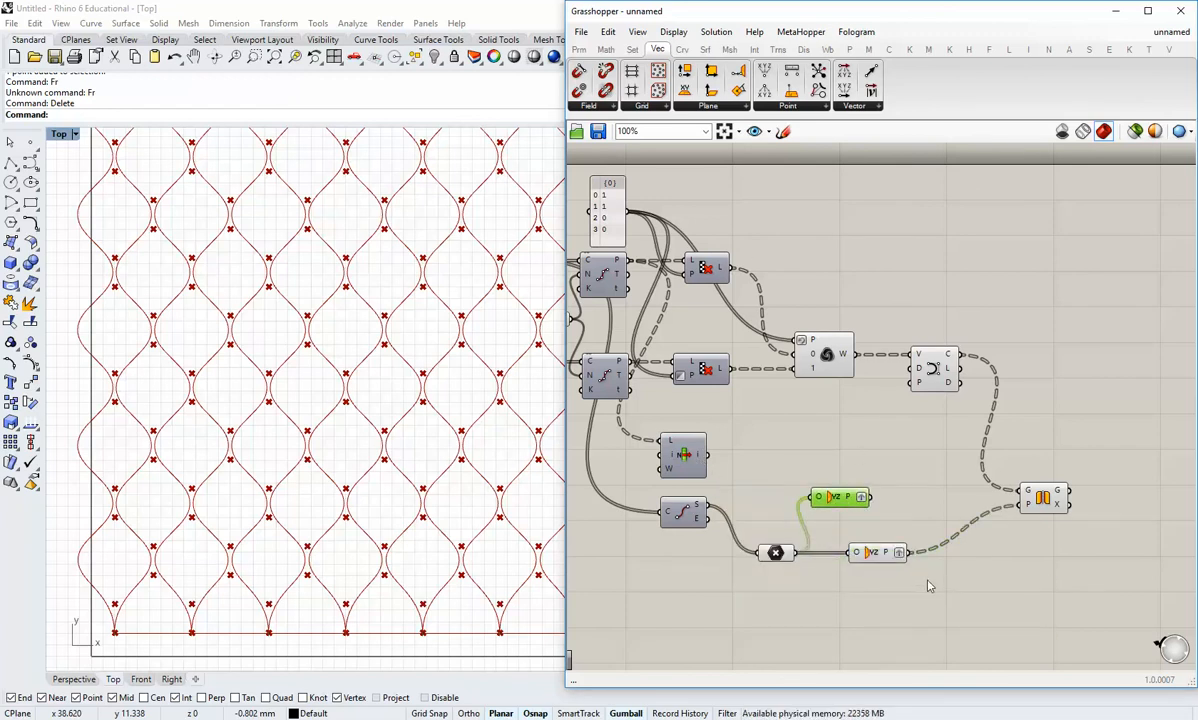
{"action": "left_click_drag", "start_coordinate": [916, 569], "coordinate": [772, 548]}
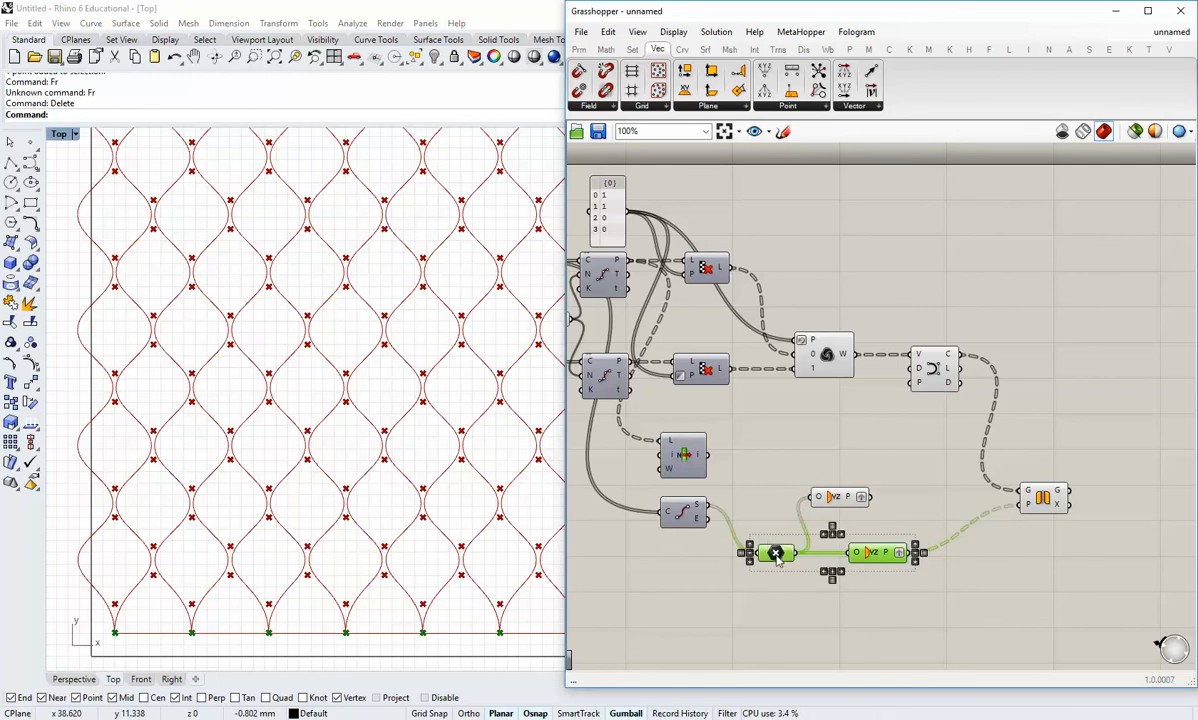
{"action": "left_click", "coordinate": [852, 521]}
{"action": "left_click_drag", "start_coordinate": [841, 497], "coordinate": [836, 492]}
{"action": "left_click", "coordinate": [740, 467]}
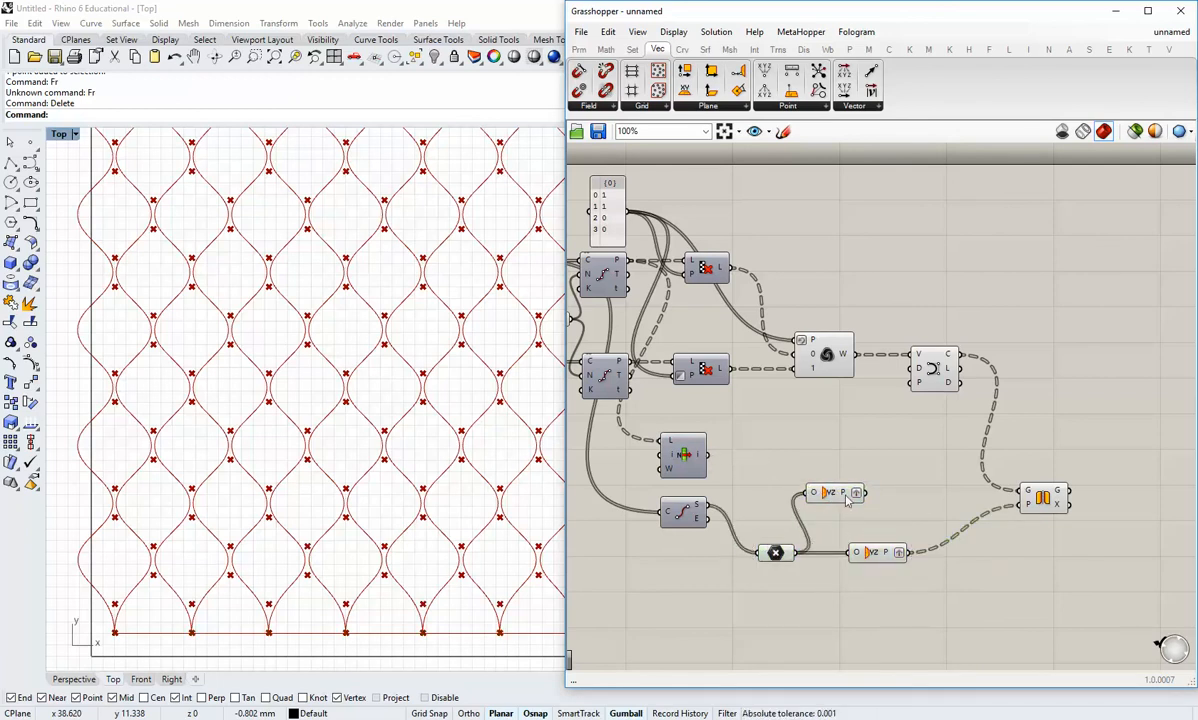
Connect List Item's output to the copied YZ Plane's origin and remove the graft from the copy's plane output.
{"action": "left_click_drag", "start_coordinate": [707, 455], "coordinate": [809, 492]}
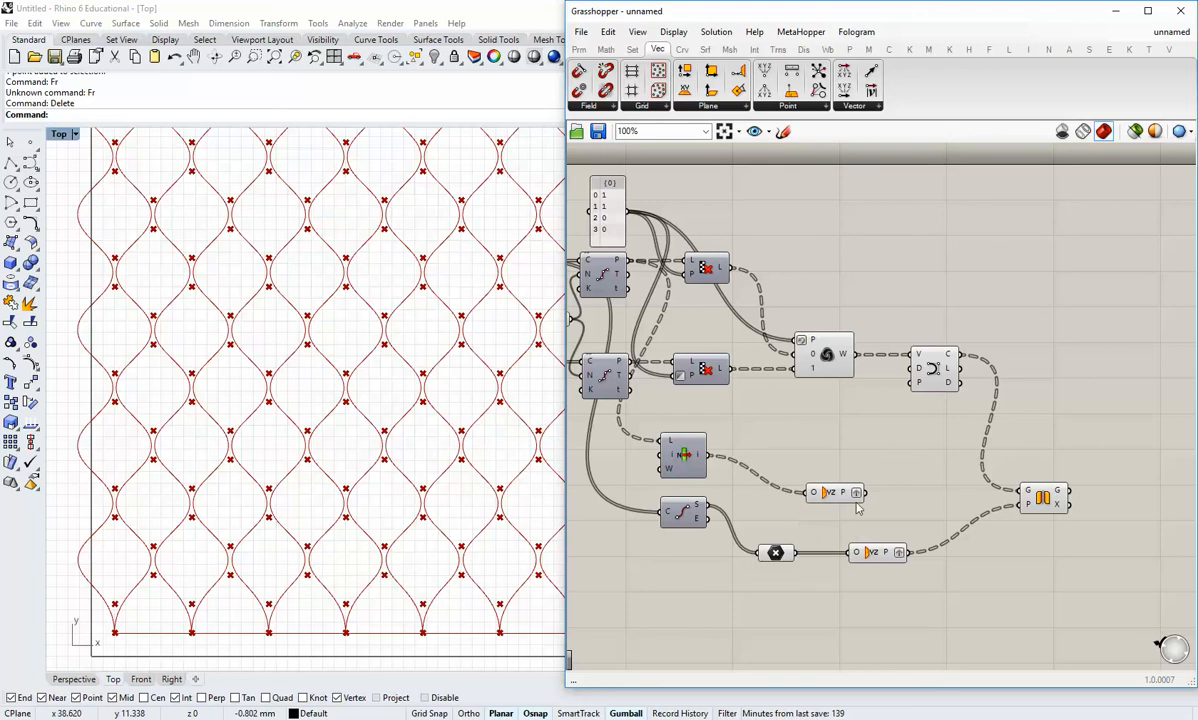
{"action": "right_click", "coordinate": [856, 493]}
{"action": "left_click", "coordinate": [890, 565]}
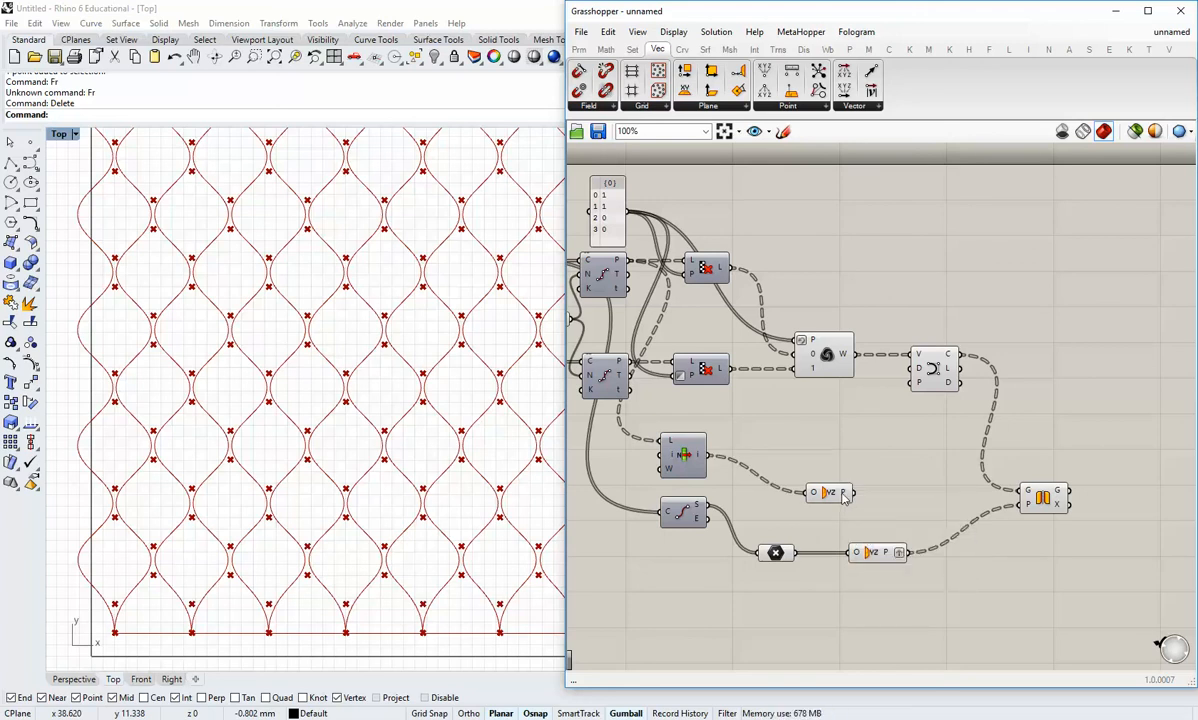
{"action": "mouse_move", "coordinate": [843, 497]}
{"action": "left_click_drag", "start_coordinate": [843, 497], "coordinate": [873, 483]}
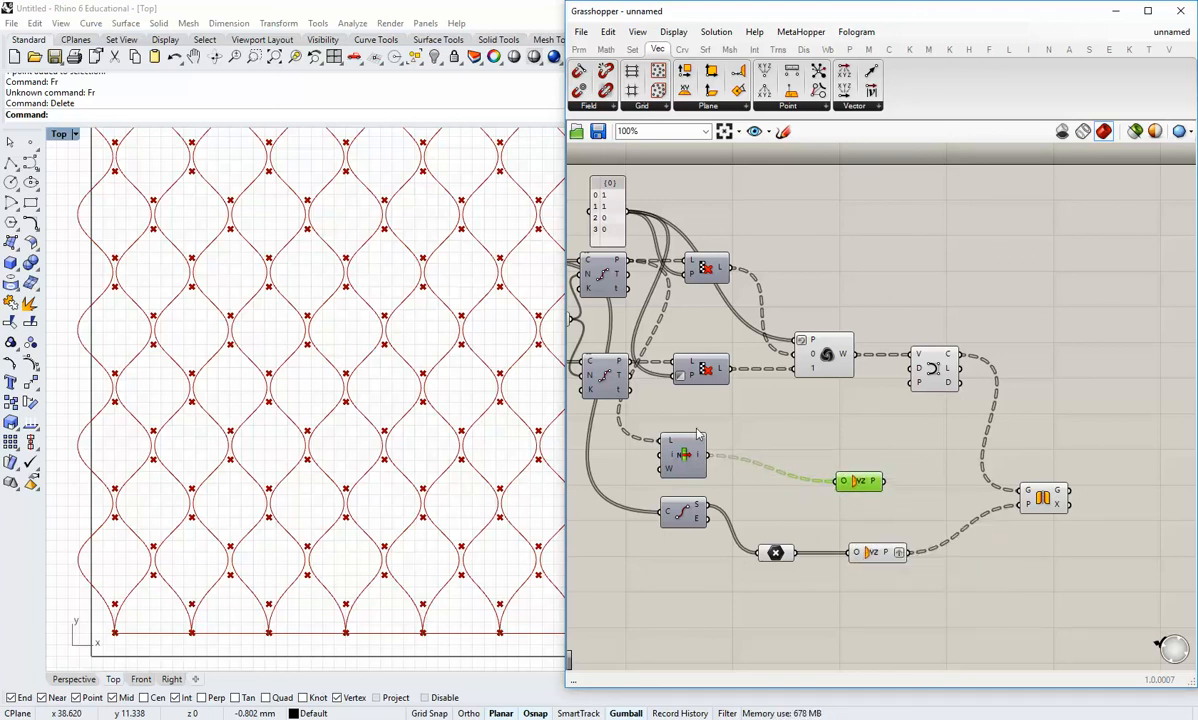
Feed the ungrafted YZ Plane into Mirror's plane input in place of the grafted one, and align both components with List Item.
{"action": "mouse_move", "coordinate": [617, 265]}
{"action": "left_click", "coordinate": [682, 457]}
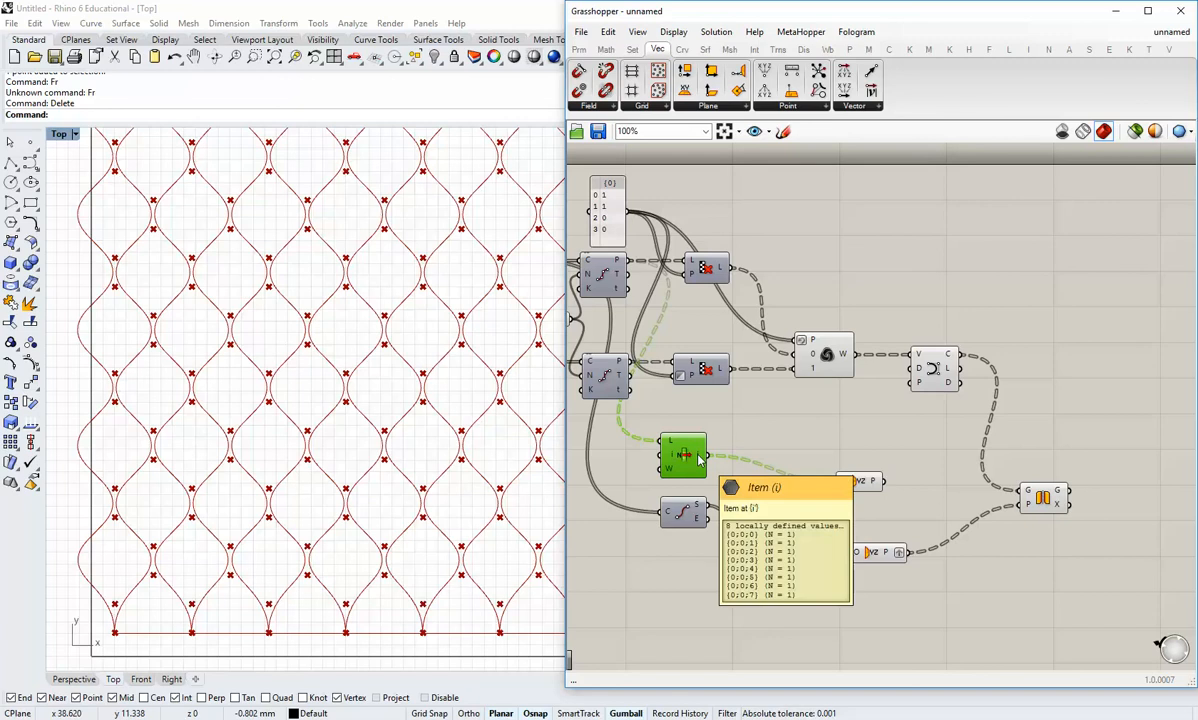
{"action": "left_click_drag", "start_coordinate": [872, 484], "coordinate": [1025, 454]}
{"action": "left_click", "coordinate": [863, 502]}
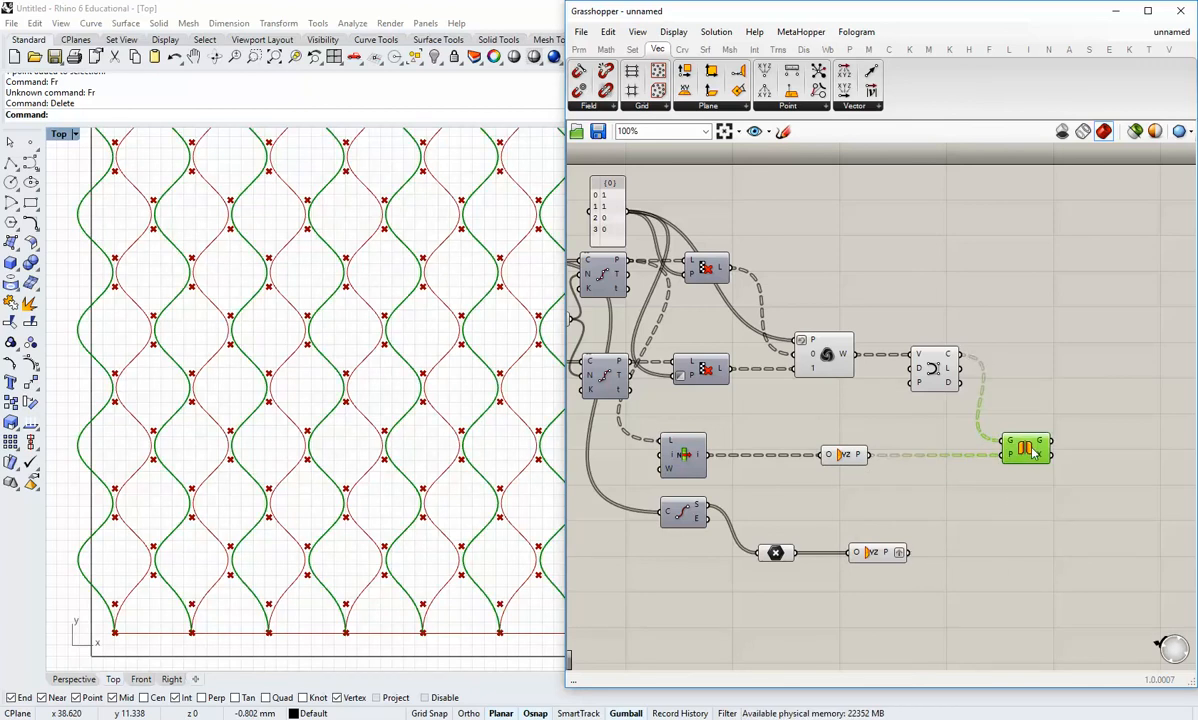
{"action": "left_click", "coordinate": [1010, 513]}
{"action": "right_click_drag", "start_coordinate": [909, 506], "coordinate": [992, 529]}
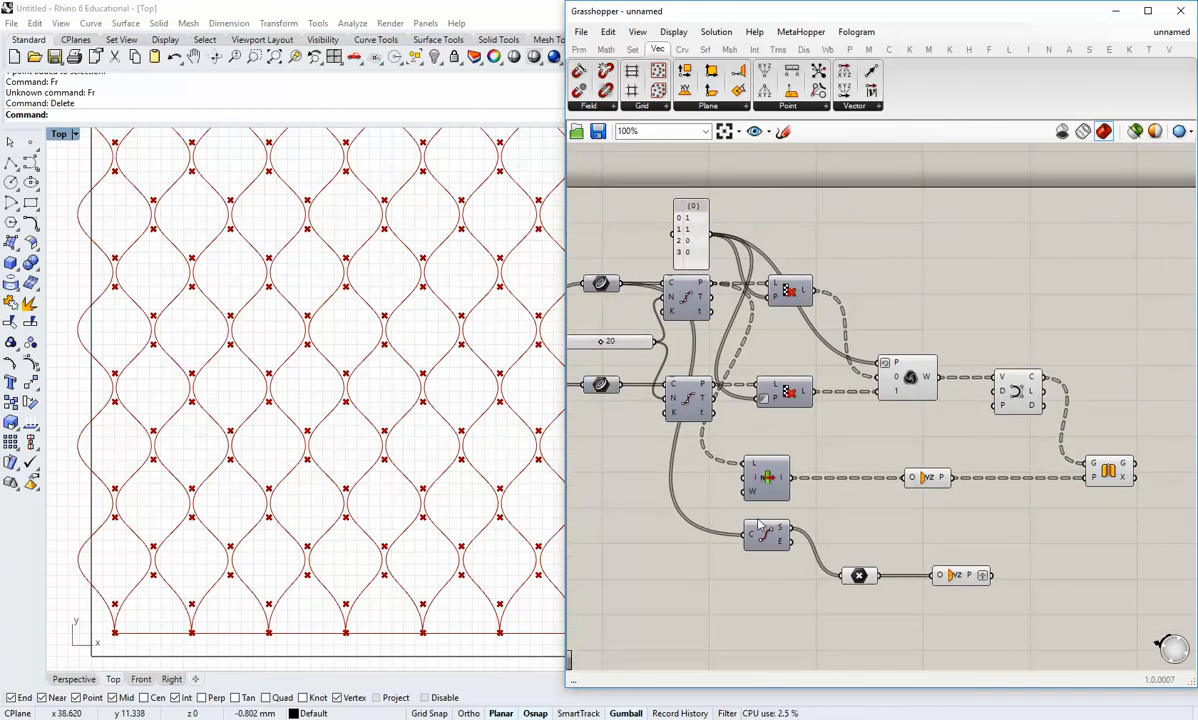
Move the grafted YZ Plane closer to the Point parameter and align the left edges of both YZ Plane components.
{"action": "left_click_drag", "start_coordinate": [953, 577], "coordinate": [925, 577]}
{"action": "left_click", "coordinate": [942, 543]}
{"action": "right_click_drag", "start_coordinate": [990, 569], "coordinate": [943, 581]}
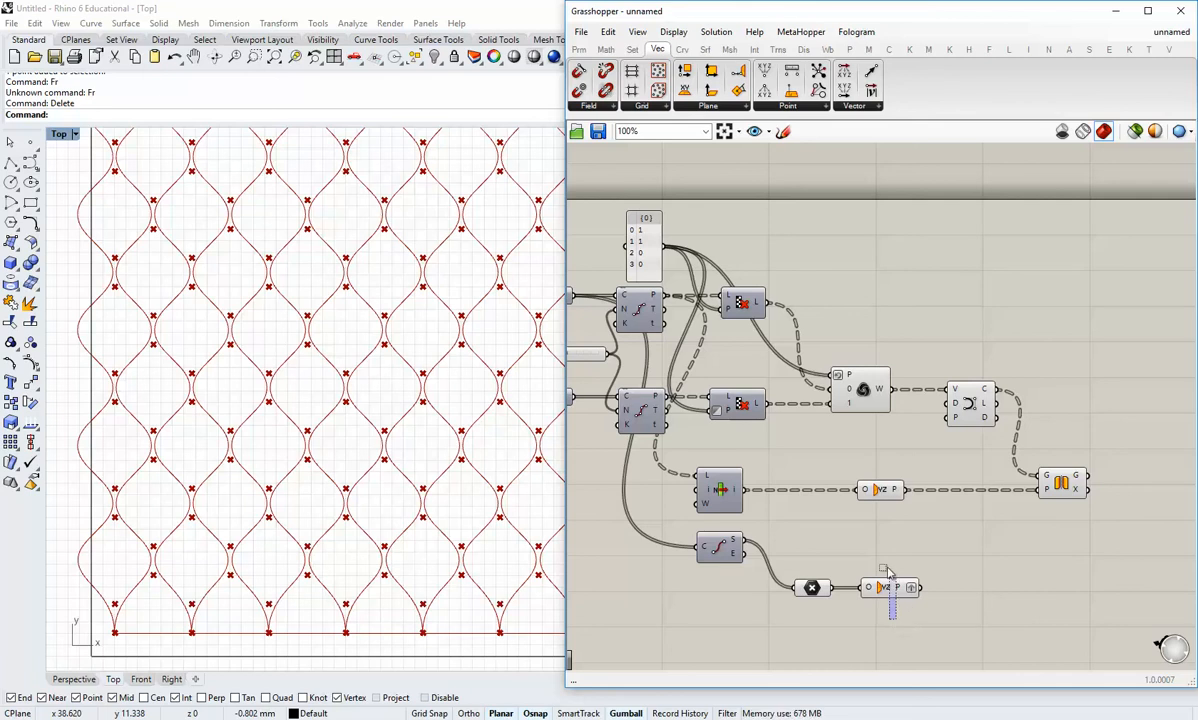
{"action": "left_click_drag", "start_coordinate": [893, 618], "coordinate": [860, 470]}
{"action": "left_click", "coordinate": [845, 597]}
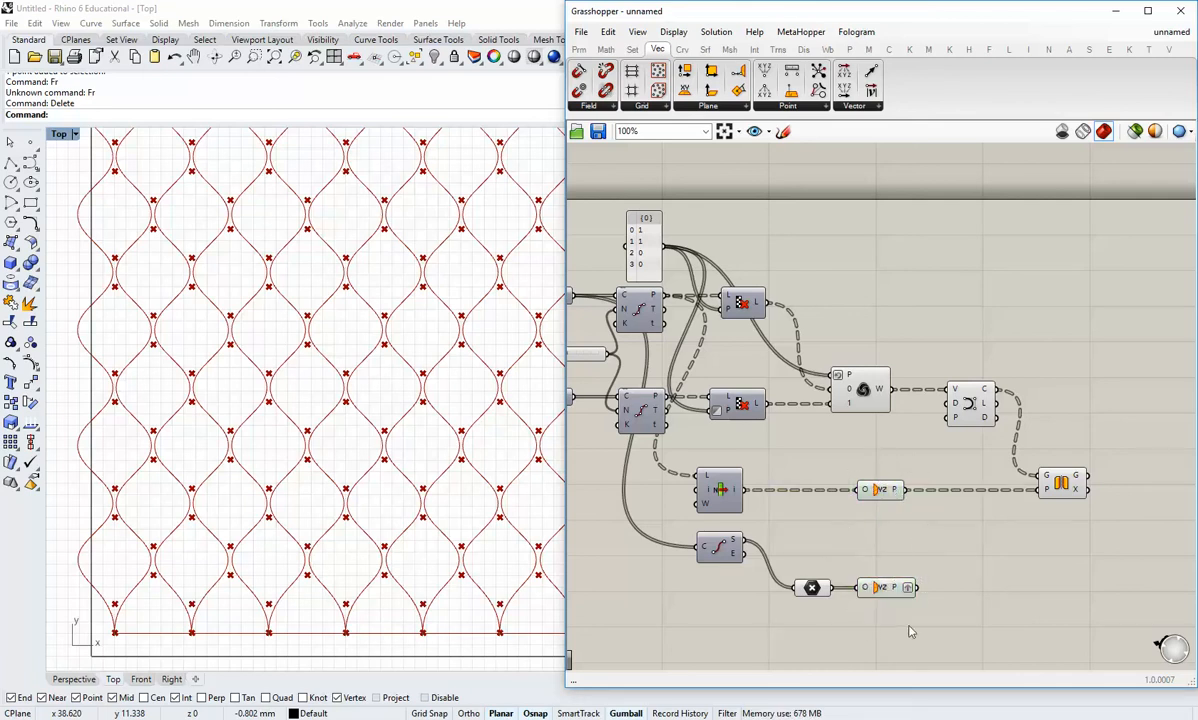
Examine the start of the definition, selecting Construct Point and the first Line SDL component to review the base line setup.
{"action": "scroll", "coordinate": [846, 597], "scroll_direction": "up", "scroll_amount": 3}
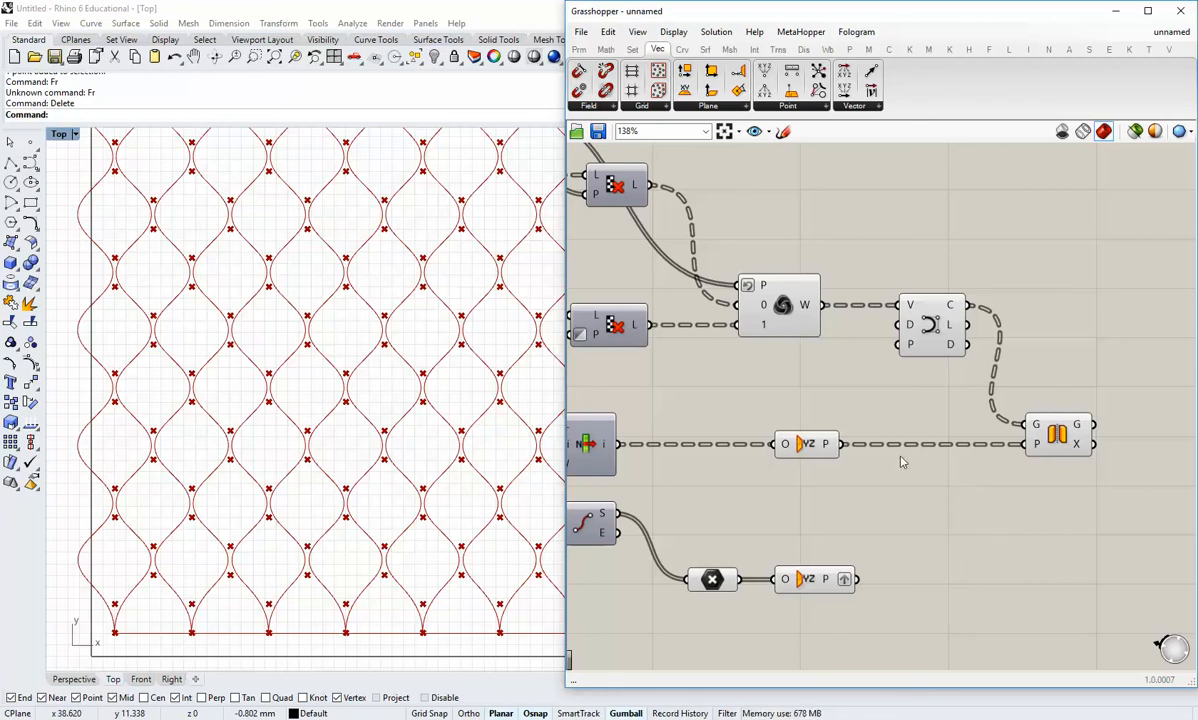
{"action": "right_click_drag", "start_coordinate": [861, 393], "coordinate": [989, 443]}
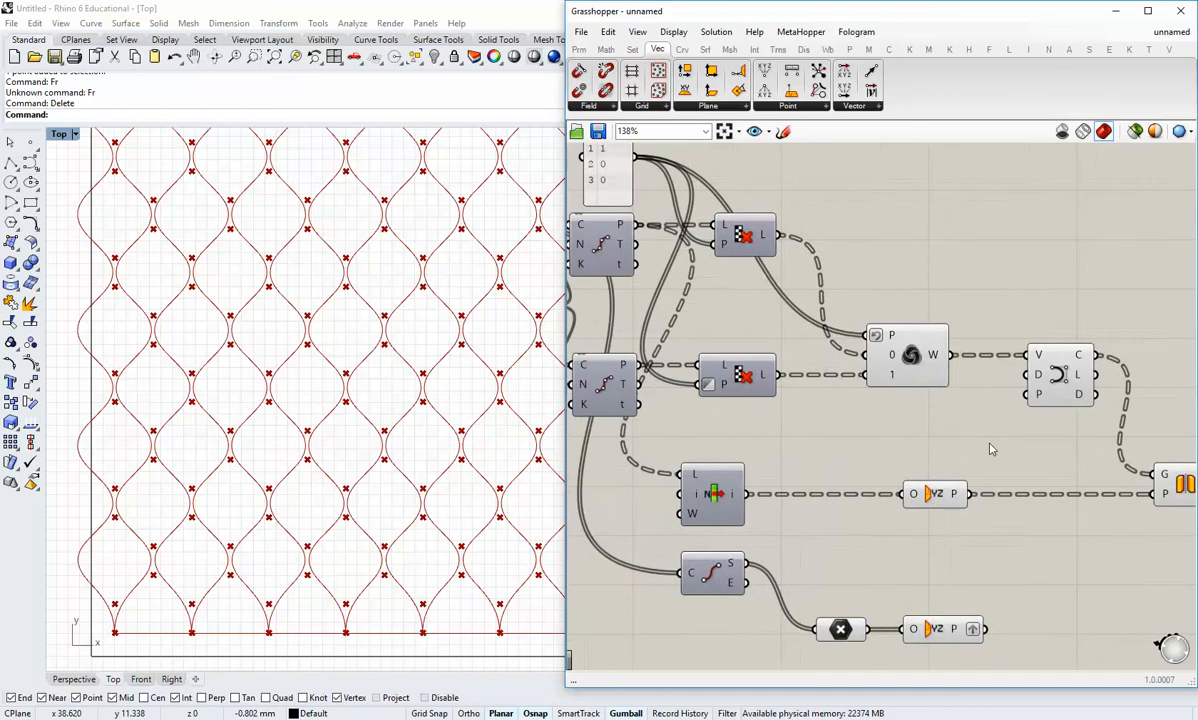
{"action": "scroll", "coordinate": [989, 443], "scroll_direction": "down", "scroll_amount": 2}
{"action": "right_click_drag", "start_coordinate": [843, 460], "coordinate": [1013, 490]}
{"action": "scroll", "coordinate": [900, 486], "scroll_direction": "down", "scroll_amount": 2}
{"action": "right_click_drag", "start_coordinate": [786, 490], "coordinate": [944, 524]}
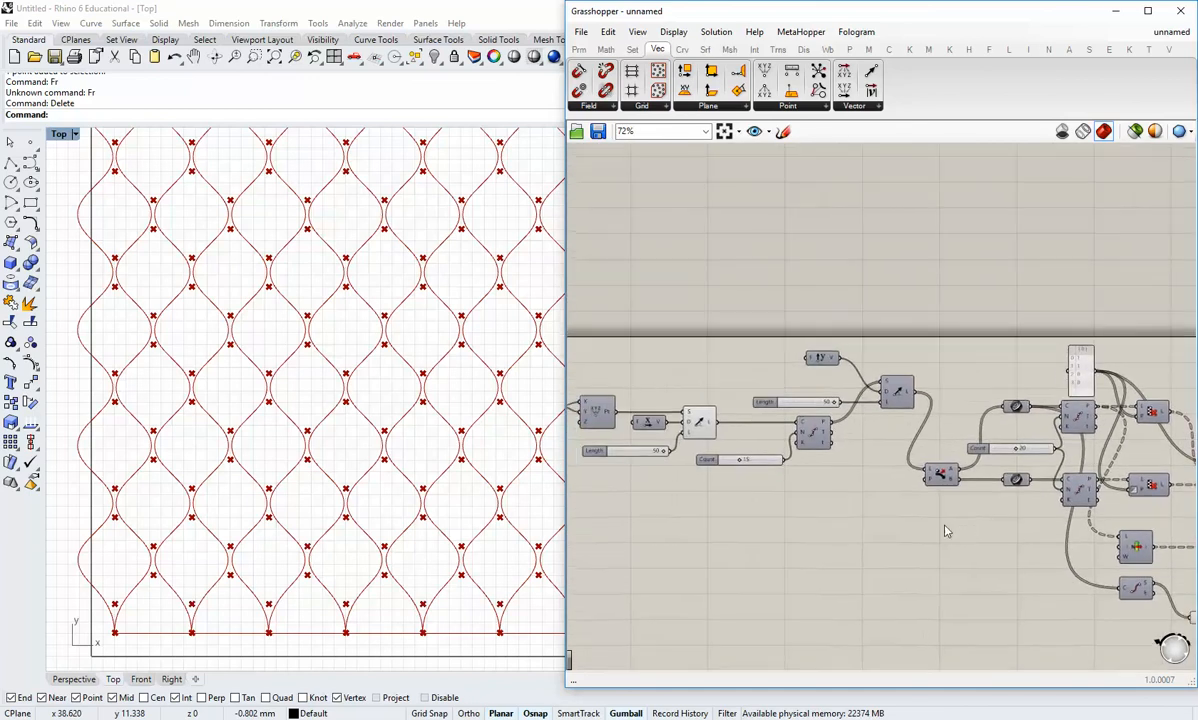
{"action": "right_click_drag", "start_coordinate": [706, 483], "coordinate": [855, 504]}
{"action": "scroll", "coordinate": [840, 497], "scroll_direction": "up", "scroll_amount": 2}
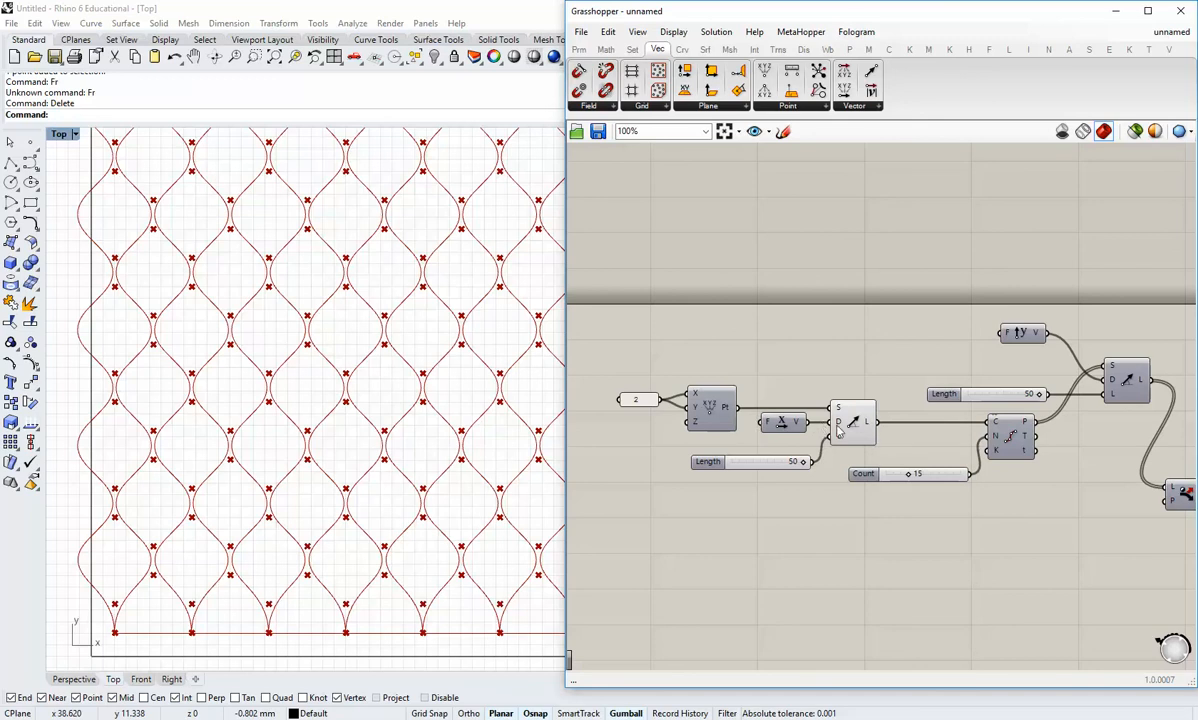
{"action": "left_click", "coordinate": [710, 406]}
{"action": "left_click", "coordinate": [797, 536]}
{"action": "left_click", "coordinate": [858, 430]}
{"action": "left_click", "coordinate": [1029, 535]}
Follow the definition from the vertical lines through Dispatch and Divide Curve to the Cull Pattern, Weave and Mirror components.
{"action": "right_click_drag", "start_coordinate": [1029, 535], "coordinate": [941, 541]}
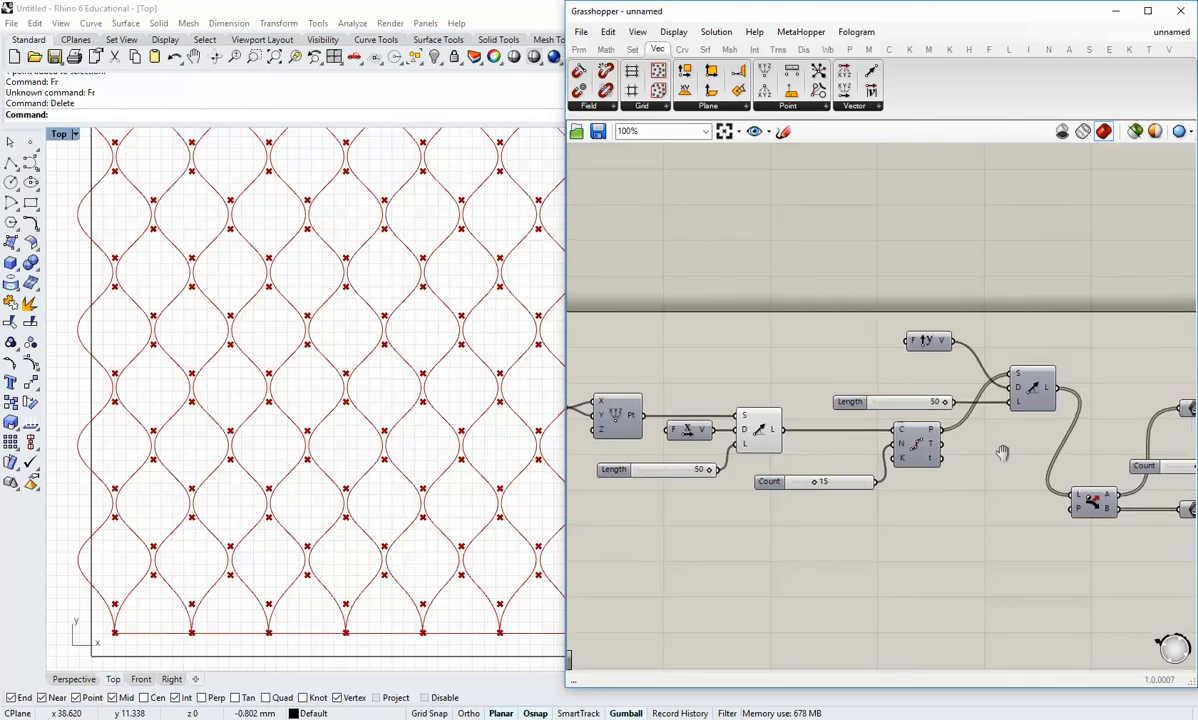
{"action": "right_click_drag", "start_coordinate": [1003, 449], "coordinate": [889, 475]}
{"action": "right_click_drag", "start_coordinate": [1020, 540], "coordinate": [755, 490]}
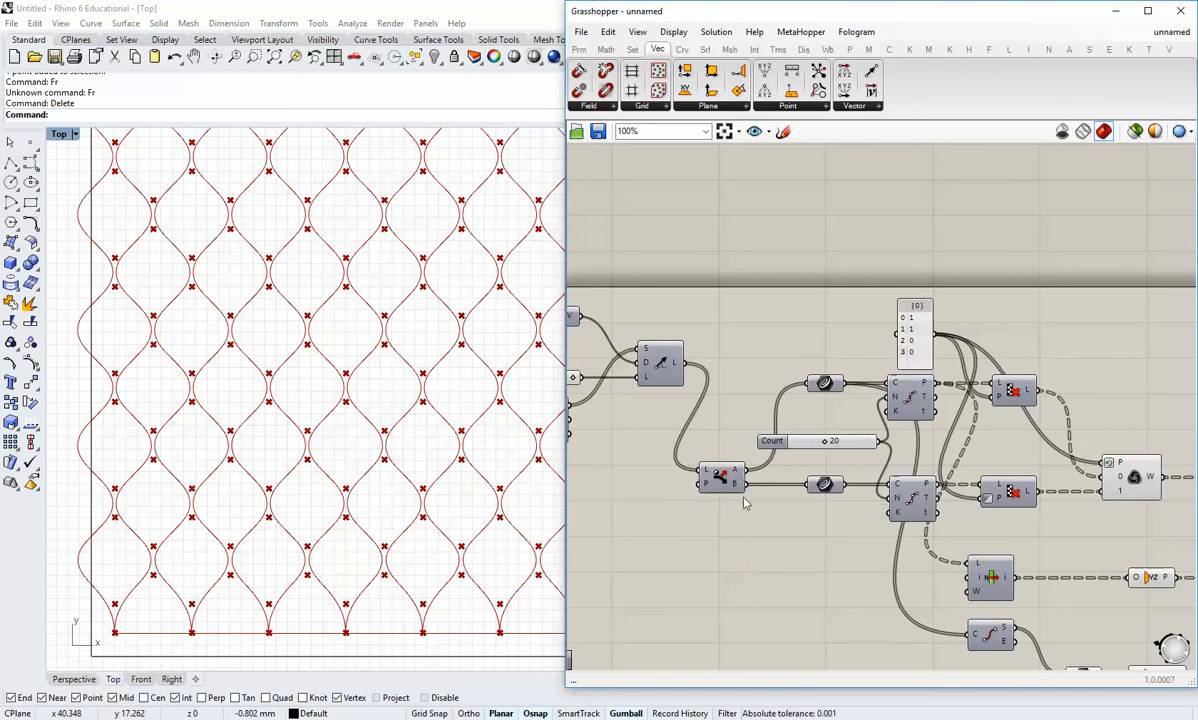
{"action": "right_click_drag", "start_coordinate": [844, 546], "coordinate": [671, 527]}
{"action": "right_click_drag", "start_coordinate": [734, 433], "coordinate": [708, 420]}
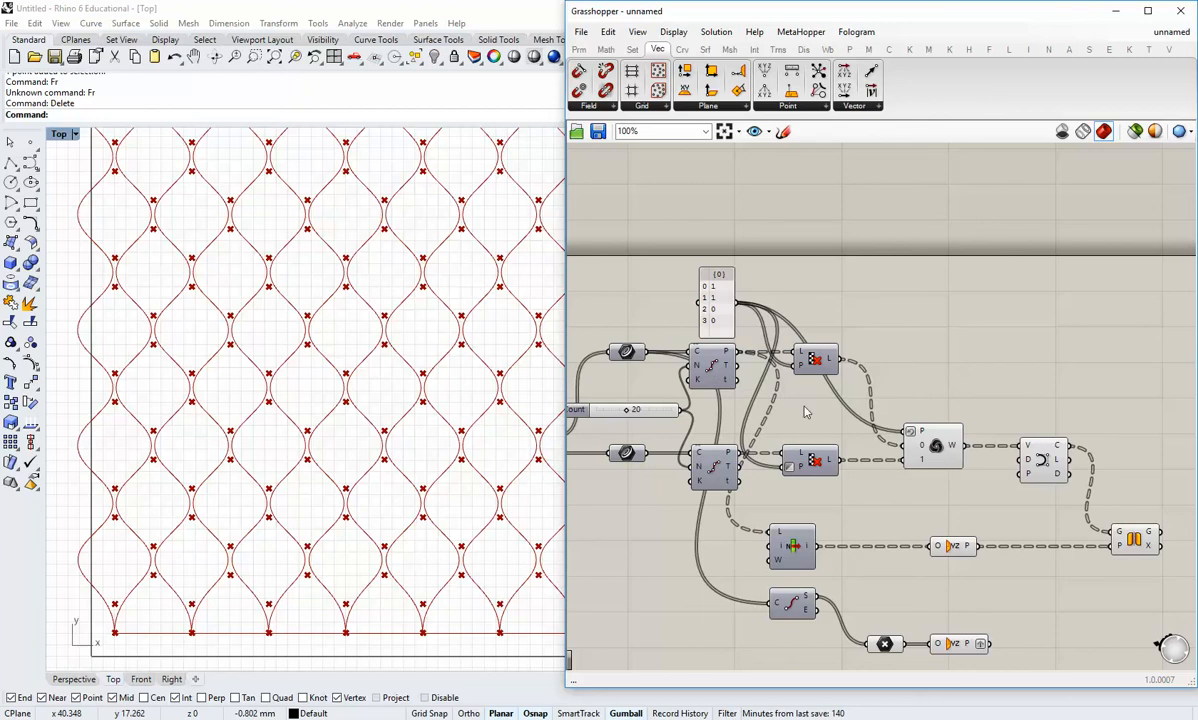
Move the pattern panel feeding the Cull Pattern and Weave components to above the gap between Divide Curve and Cull Pattern.
{"action": "left_click_drag", "start_coordinate": [720, 317], "coordinate": [771, 322]}
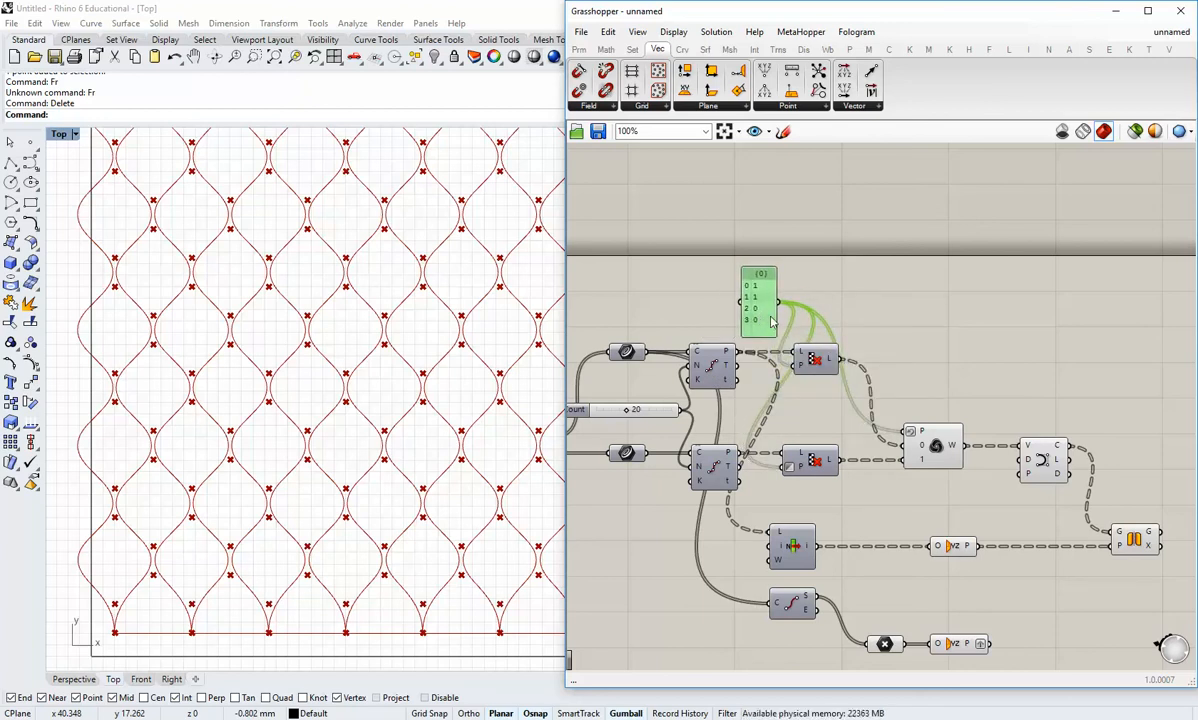
{"action": "left_click", "coordinate": [802, 385]}
{"action": "mouse_move", "coordinate": [804, 366]}
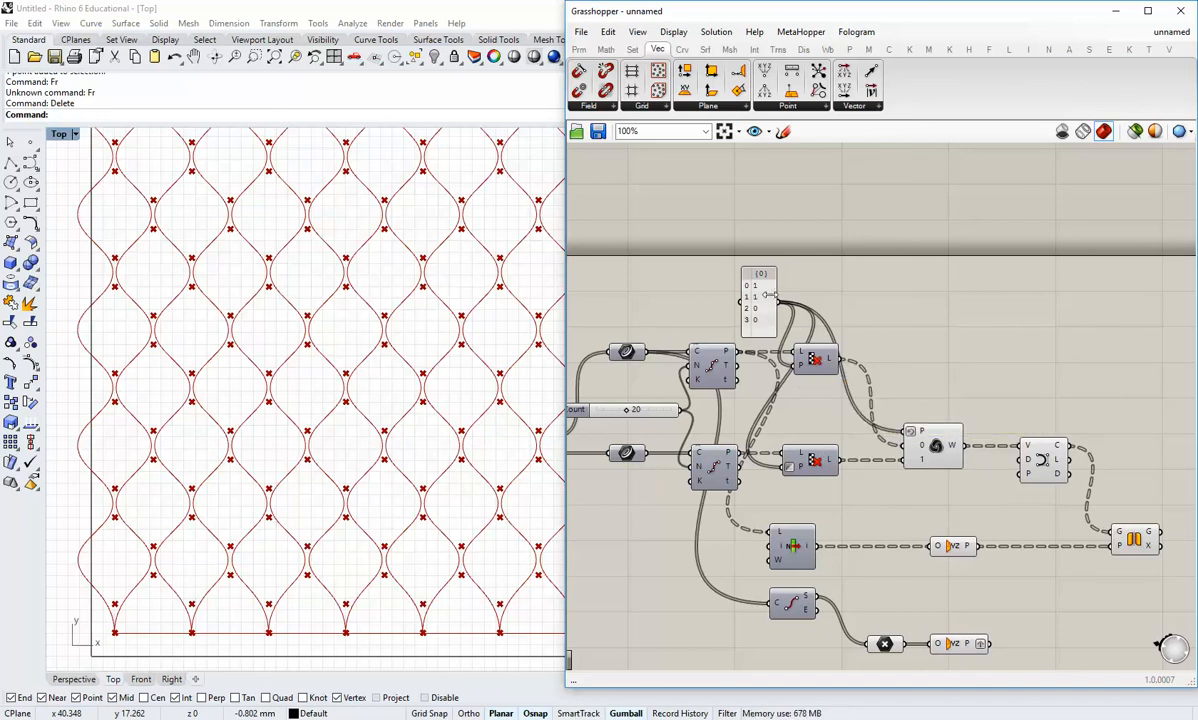
{"action": "left_click_drag", "start_coordinate": [758, 321], "coordinate": [754, 323]}
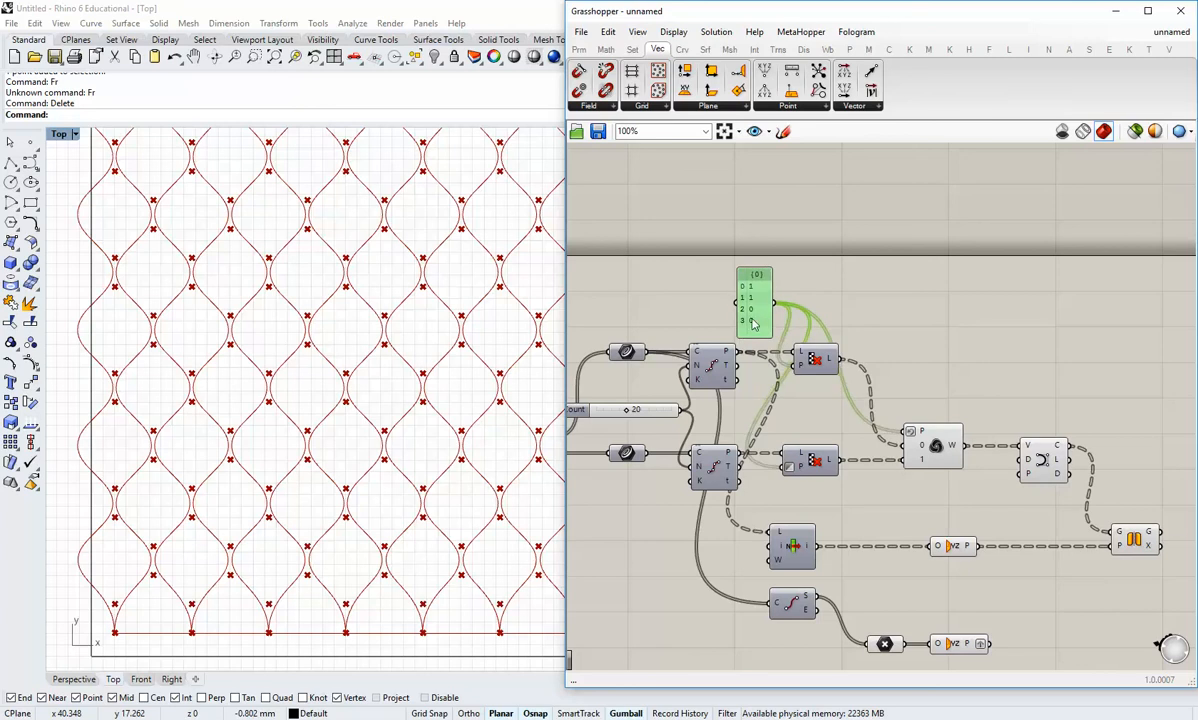
{"action": "left_click", "coordinate": [760, 259]}
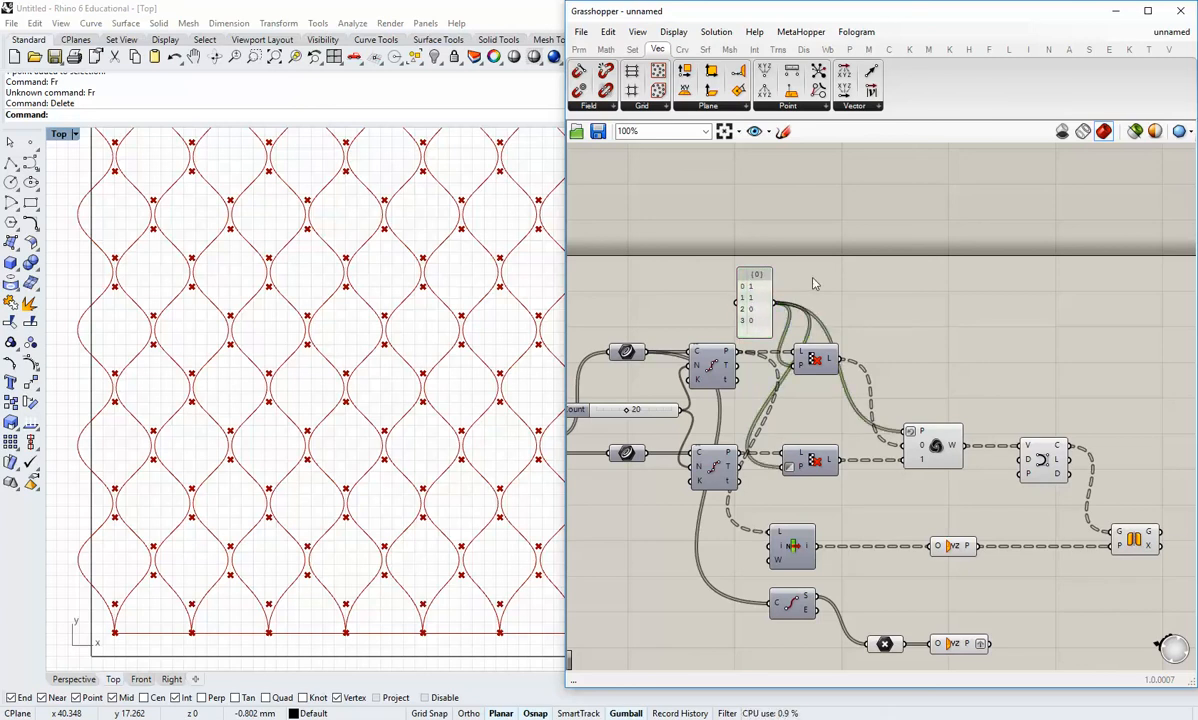
Move the Weave component closer to Nurbs Curve and shift Nurbs Curve slightly toward Mirror.
{"action": "right_click_drag", "start_coordinate": [949, 484], "coordinate": [888, 487]}
{"action": "left_click_drag", "start_coordinate": [878, 458], "coordinate": [983, 469]}
{"action": "left_click", "coordinate": [927, 492]}
{"action": "left_click", "coordinate": [963, 504]}
Select Weave and Nurbs Curve one after the other to examine the woven points and resulting curves in the viewport.
{"action": "right_click_drag", "start_coordinate": [946, 547], "coordinate": [910, 524]}
{"action": "left_click", "coordinate": [868, 428]}
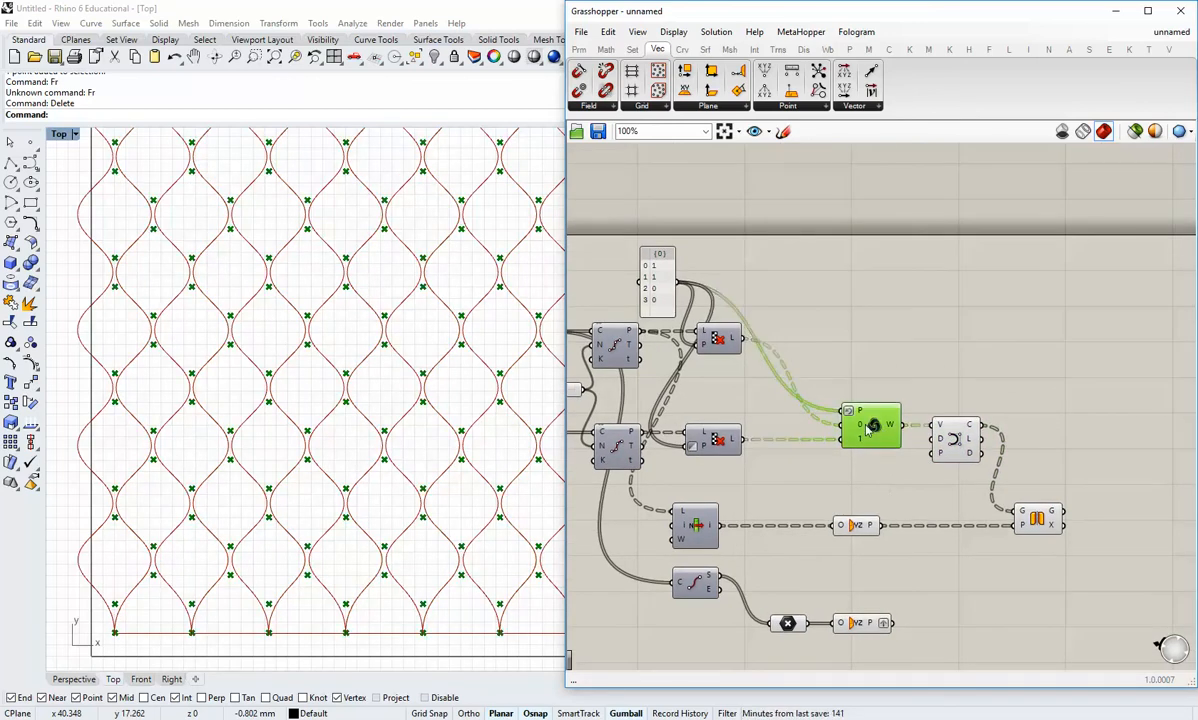
{"action": "mouse_move", "coordinate": [890, 430]}
{"action": "left_click", "coordinate": [830, 451]}
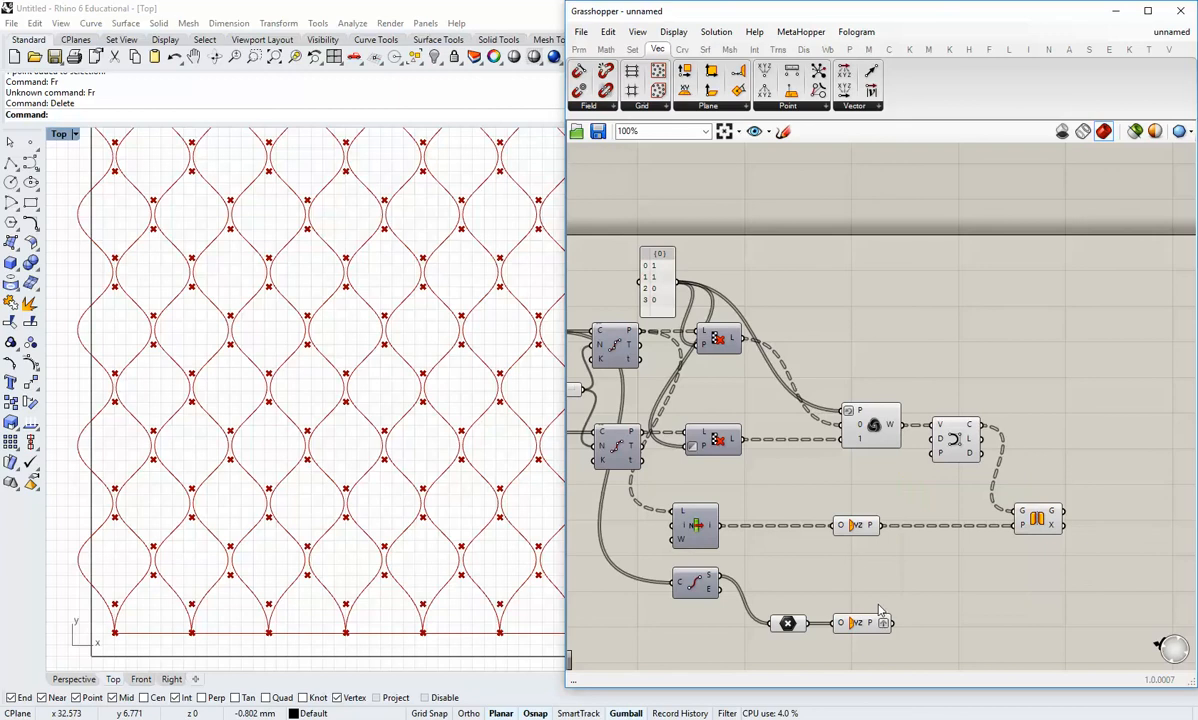
{"action": "left_click", "coordinate": [957, 444]}
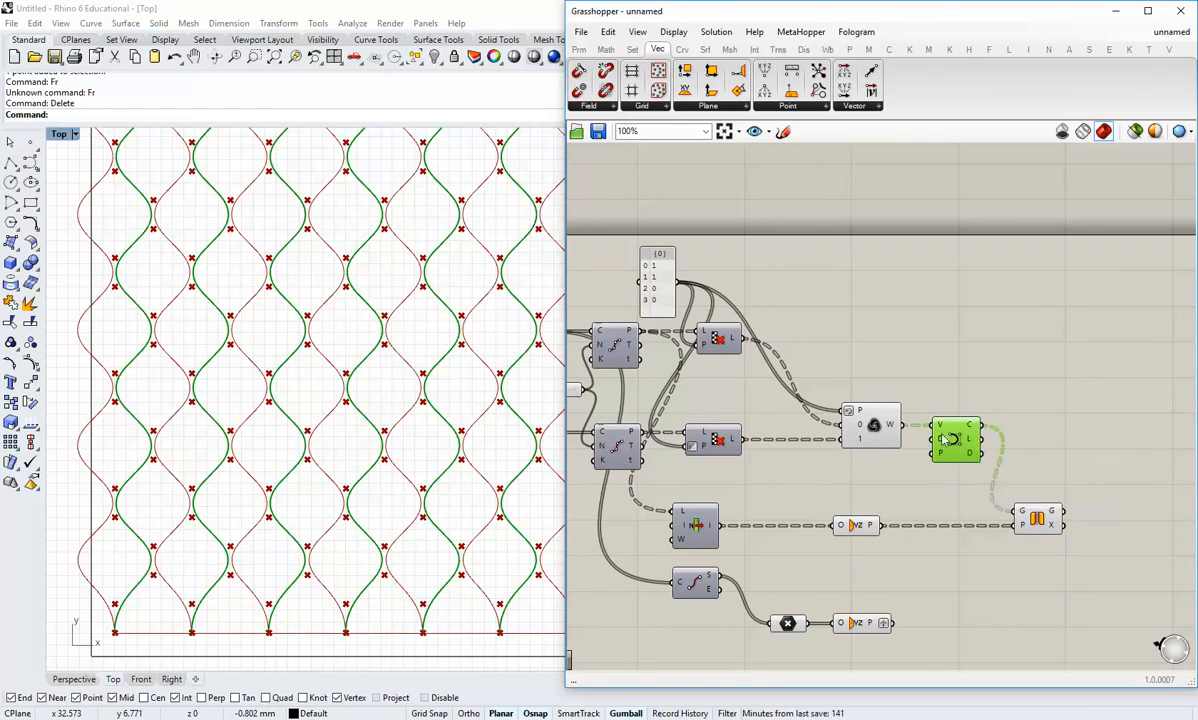
{"action": "left_click", "coordinate": [797, 481]}
{"action": "right_click_drag", "start_coordinate": [797, 481], "coordinate": [884, 487]}
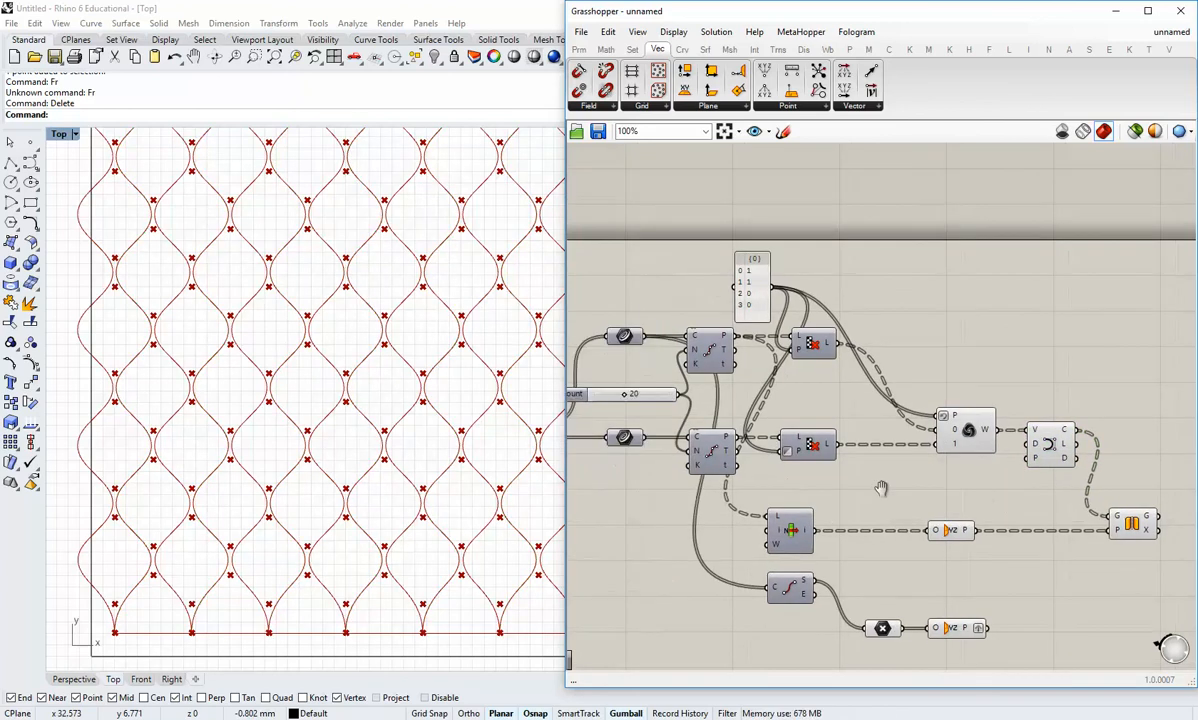